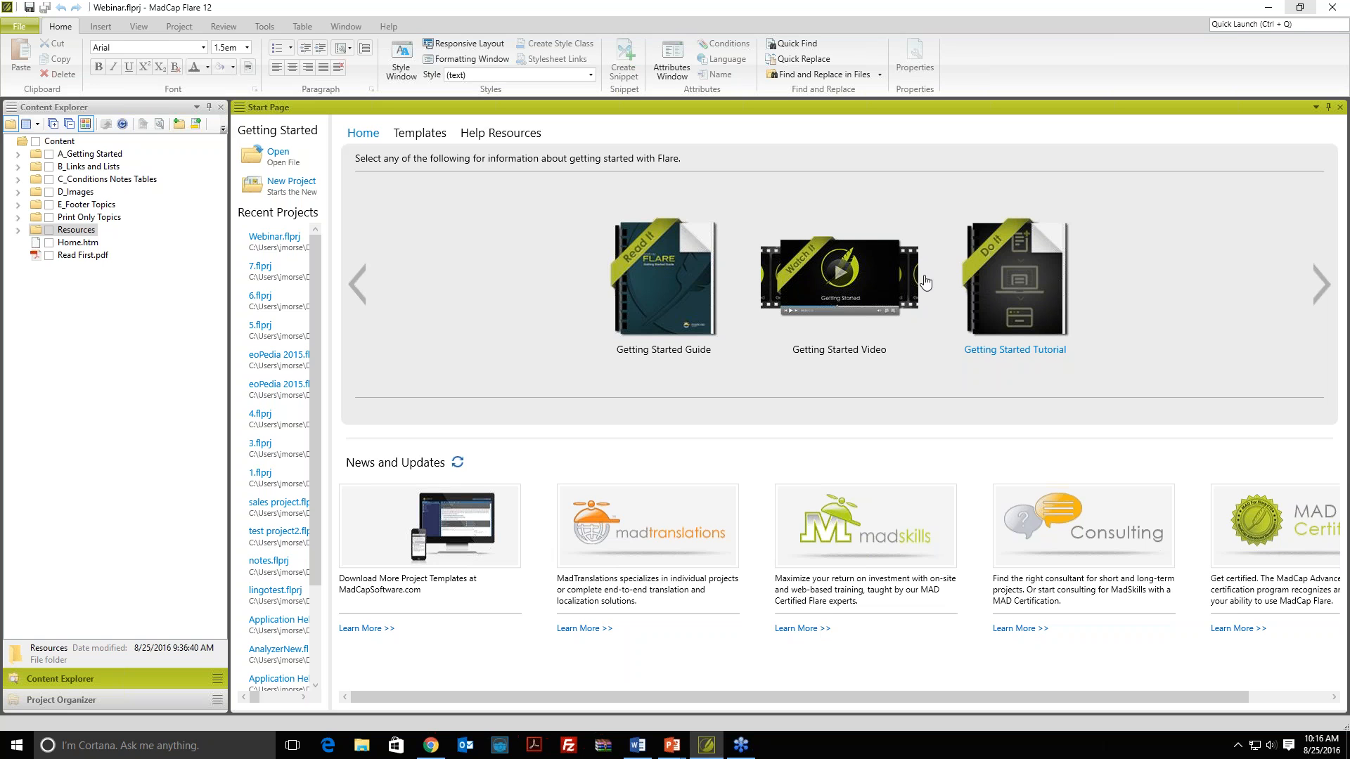
Step: Browse the start page's help resources and the available project templates
{"action": "left_click", "coordinate": [500, 133]}
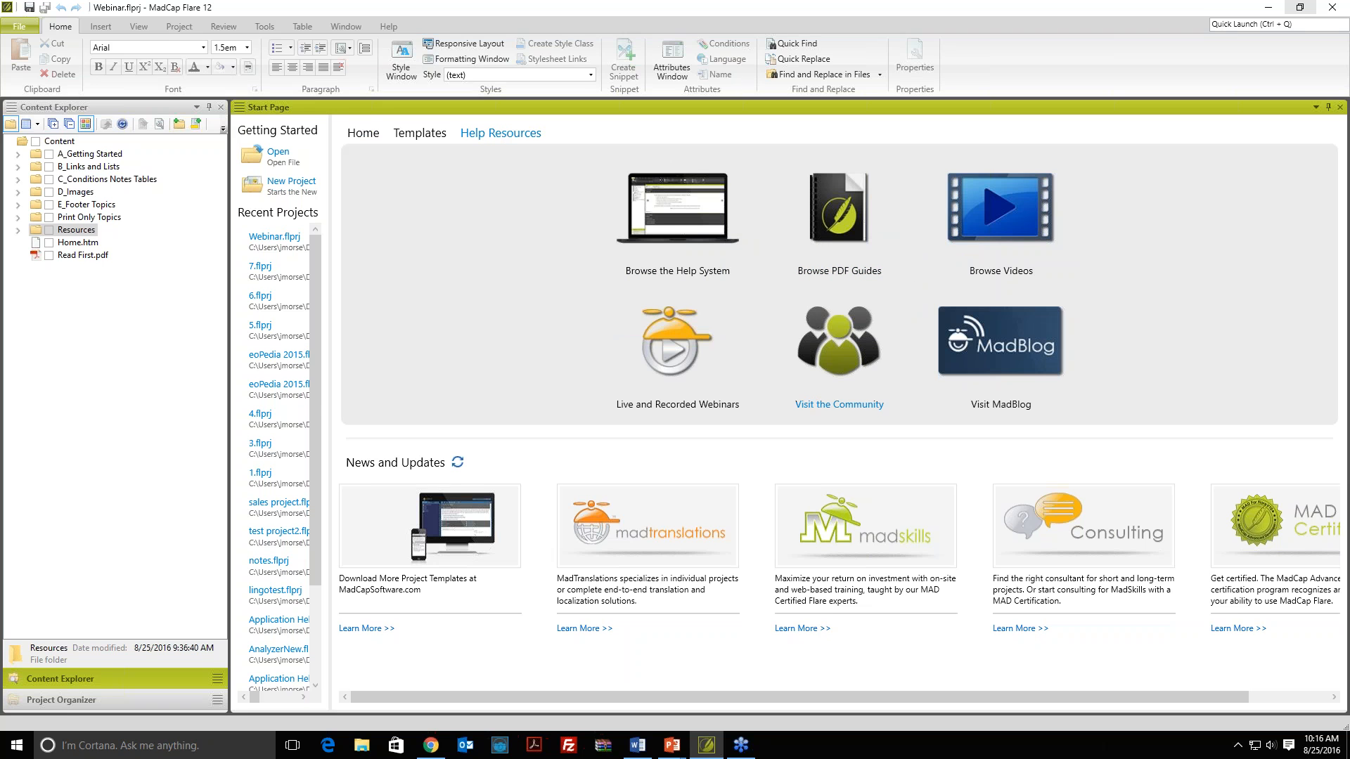
{"action": "left_click", "coordinate": [435, 138]}
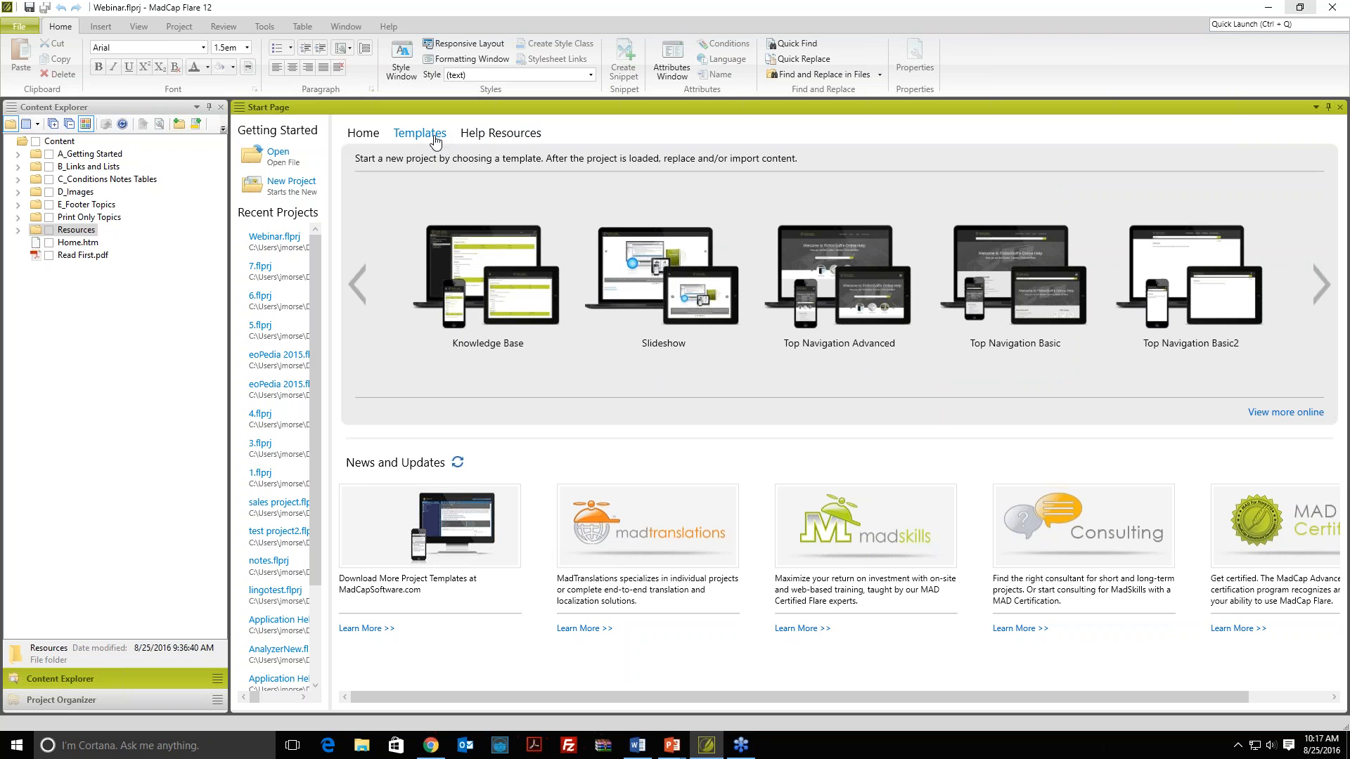
{"action": "left_click", "coordinate": [1320, 285]}
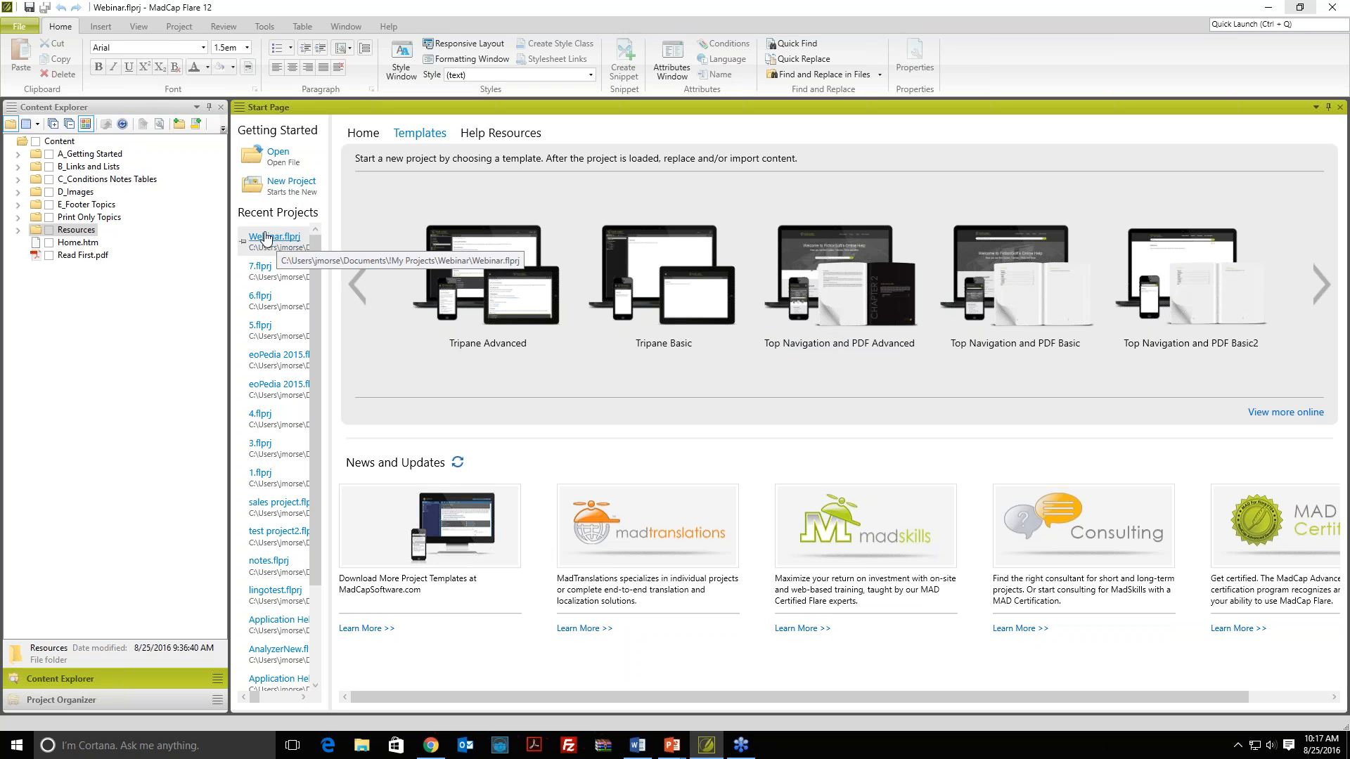
Step: Widen the Content Explorer pane and expand the project's Resources folder
{"action": "left_click", "coordinate": [227, 218]}
{"action": "left_click_drag", "start_coordinate": [230, 219], "coordinate": [302, 219]}
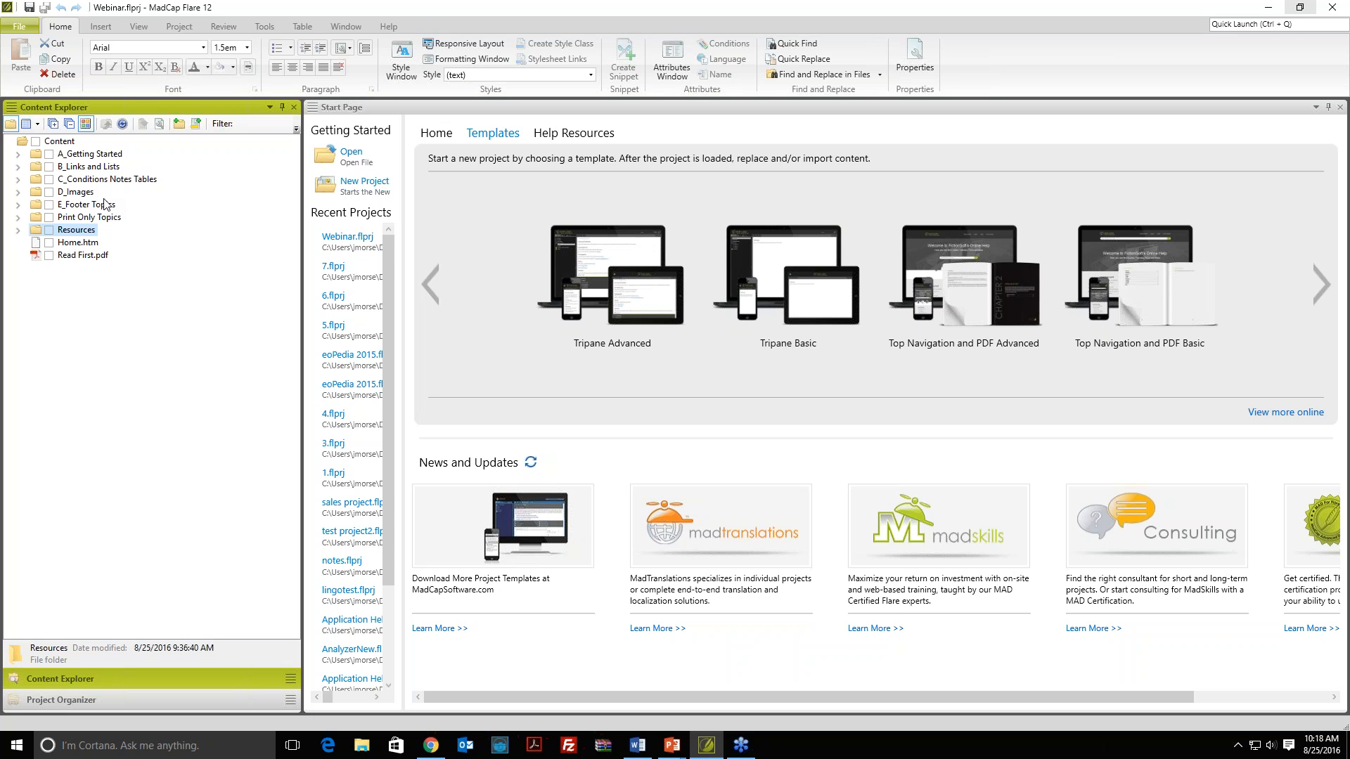
{"action": "double_click", "coordinate": [38, 234]}
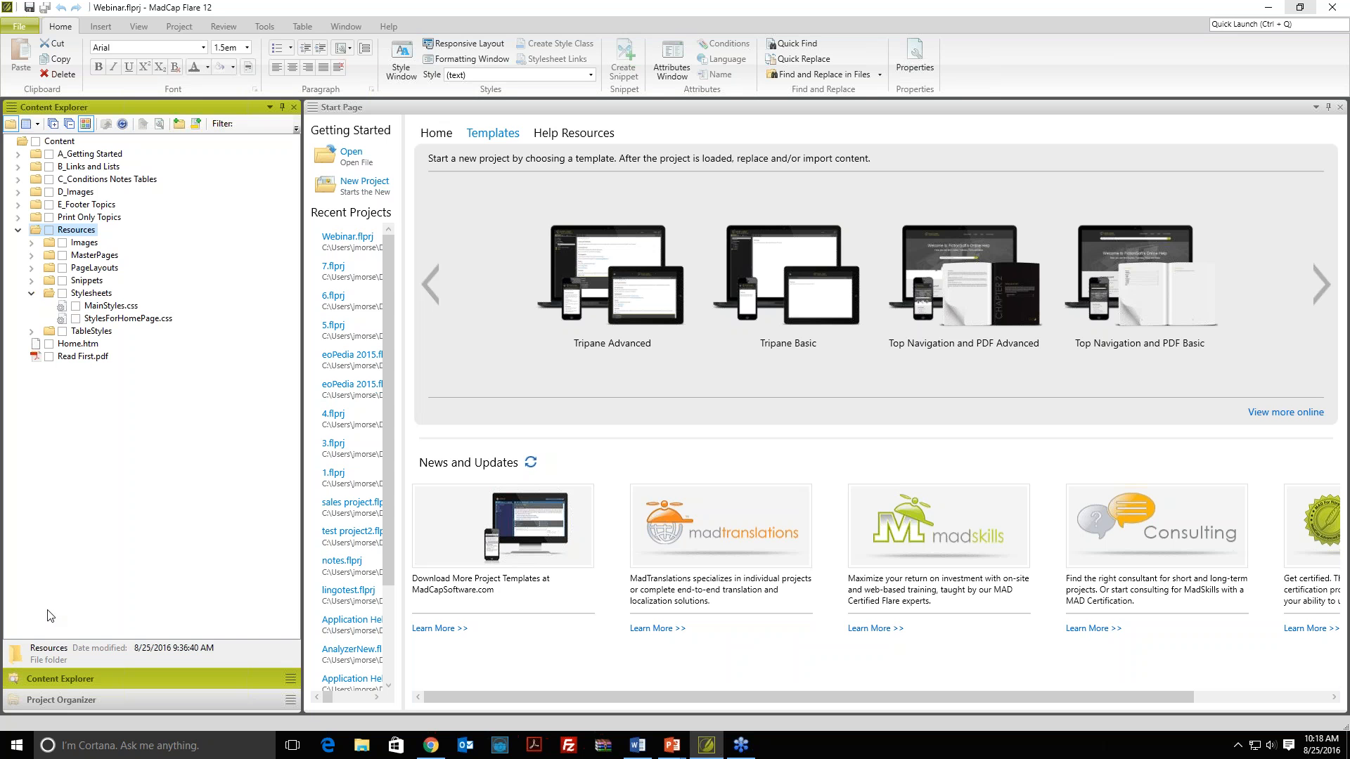
Step: Look over the project's folders in the Project Organizer and return to the Content Explorer
{"action": "left_click", "coordinate": [73, 699]}
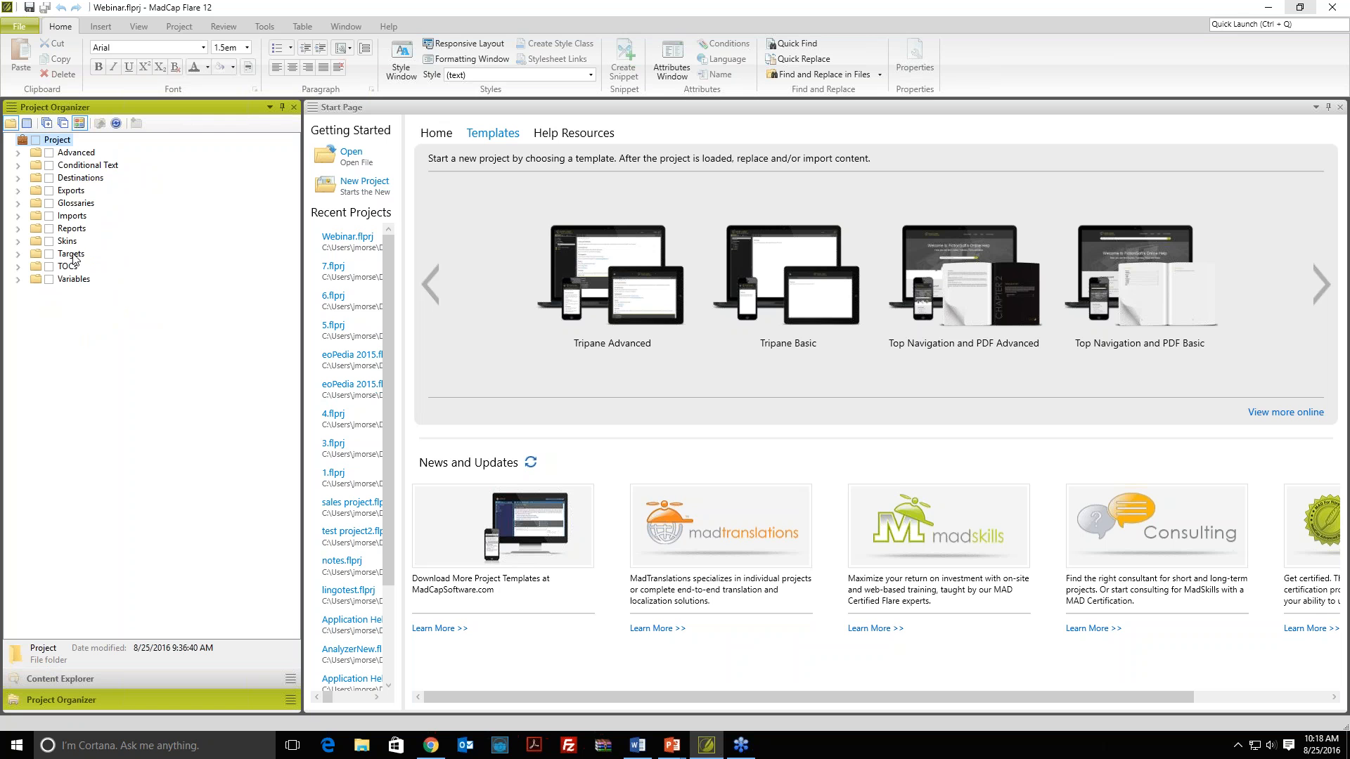
{"action": "left_click", "coordinate": [31, 676]}
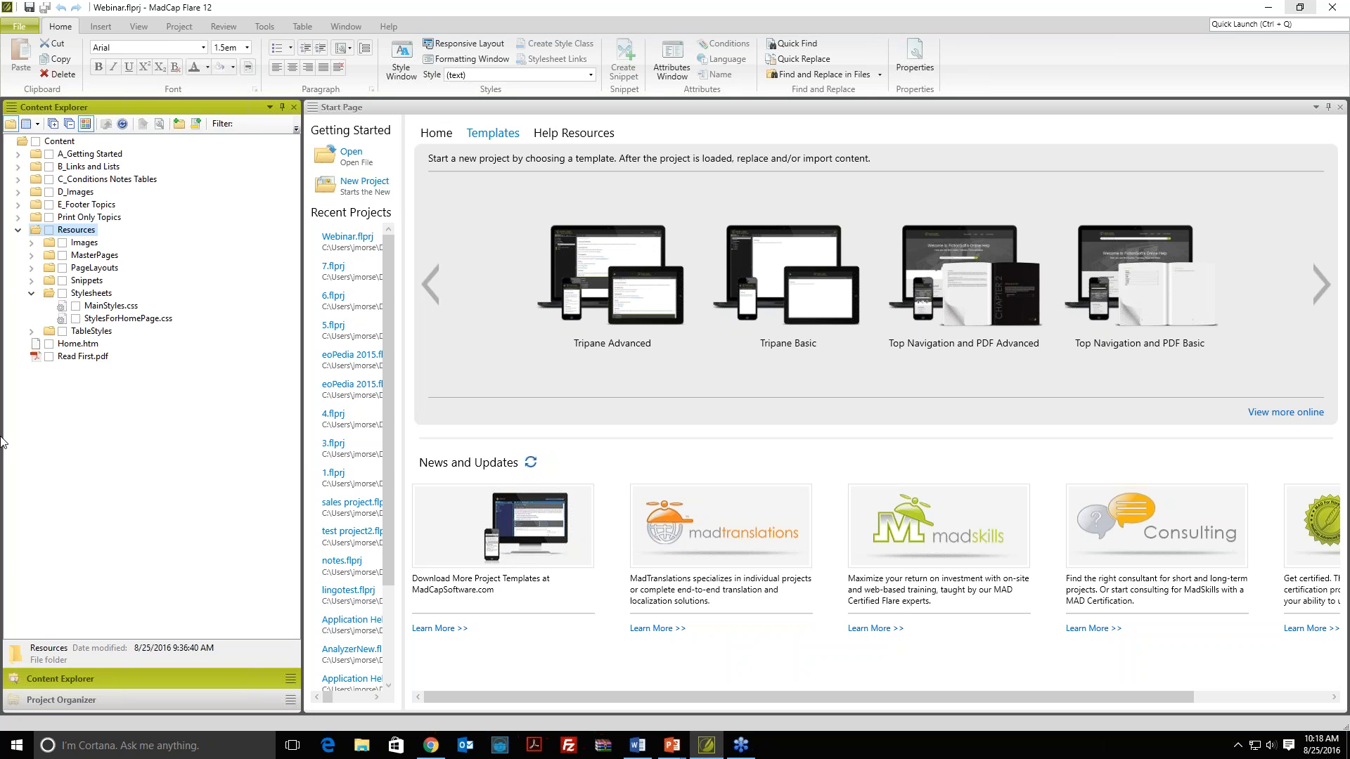
Step: Expand the A_Getting Started folder and open the Basic Steps.htm topic for editing
{"action": "left_click", "coordinate": [18, 154]}
{"action": "left_click", "coordinate": [77, 171]}
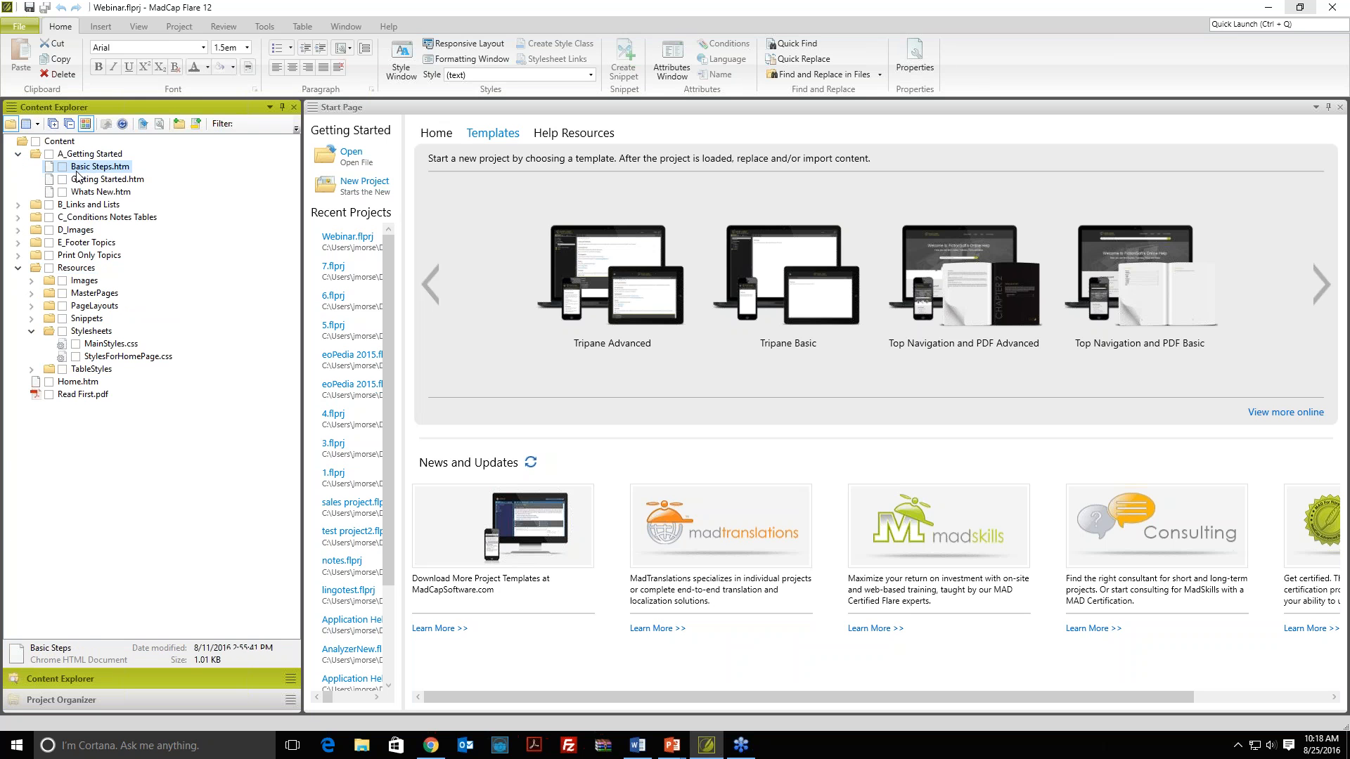
{"action": "key", "text": "F2"}
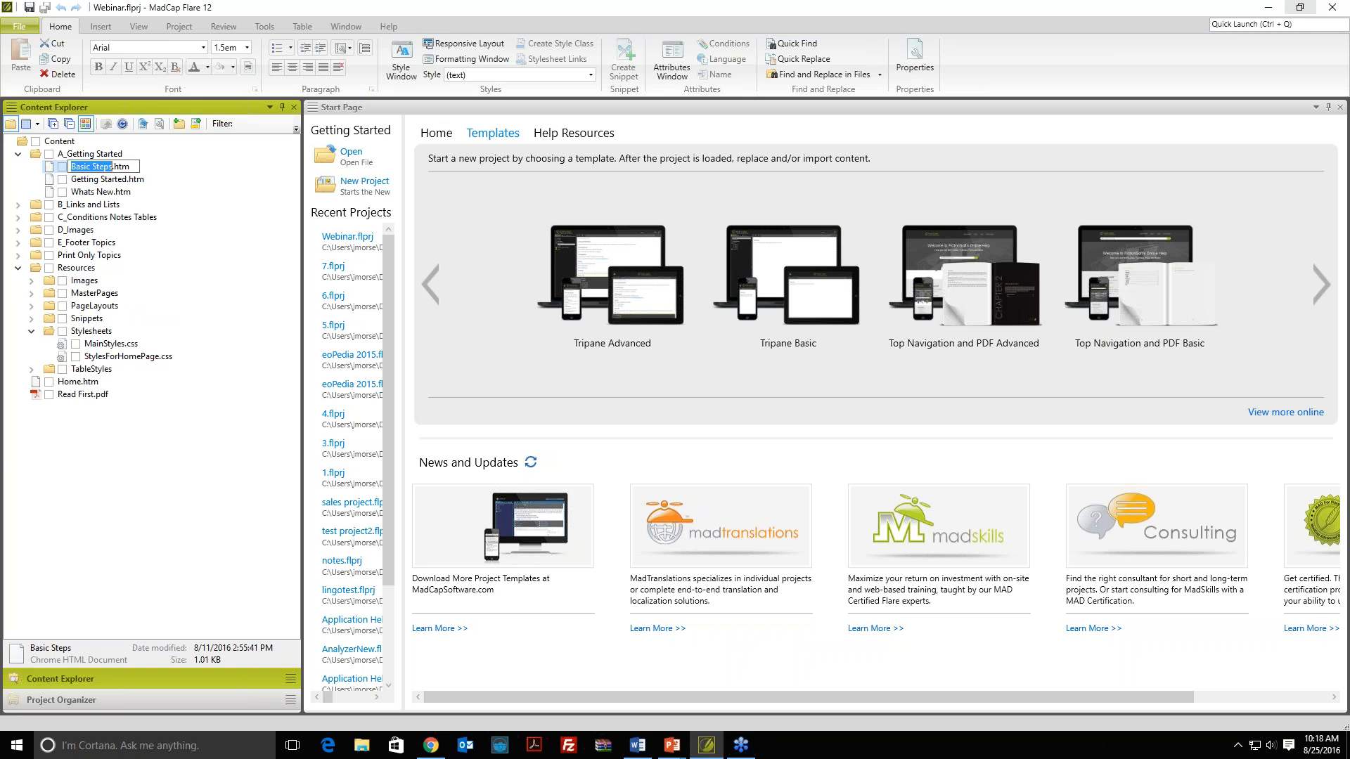
{"action": "left_click", "coordinate": [85, 181]}
{"action": "left_click", "coordinate": [87, 169]}
{"action": "double_click", "coordinate": [87, 168]}
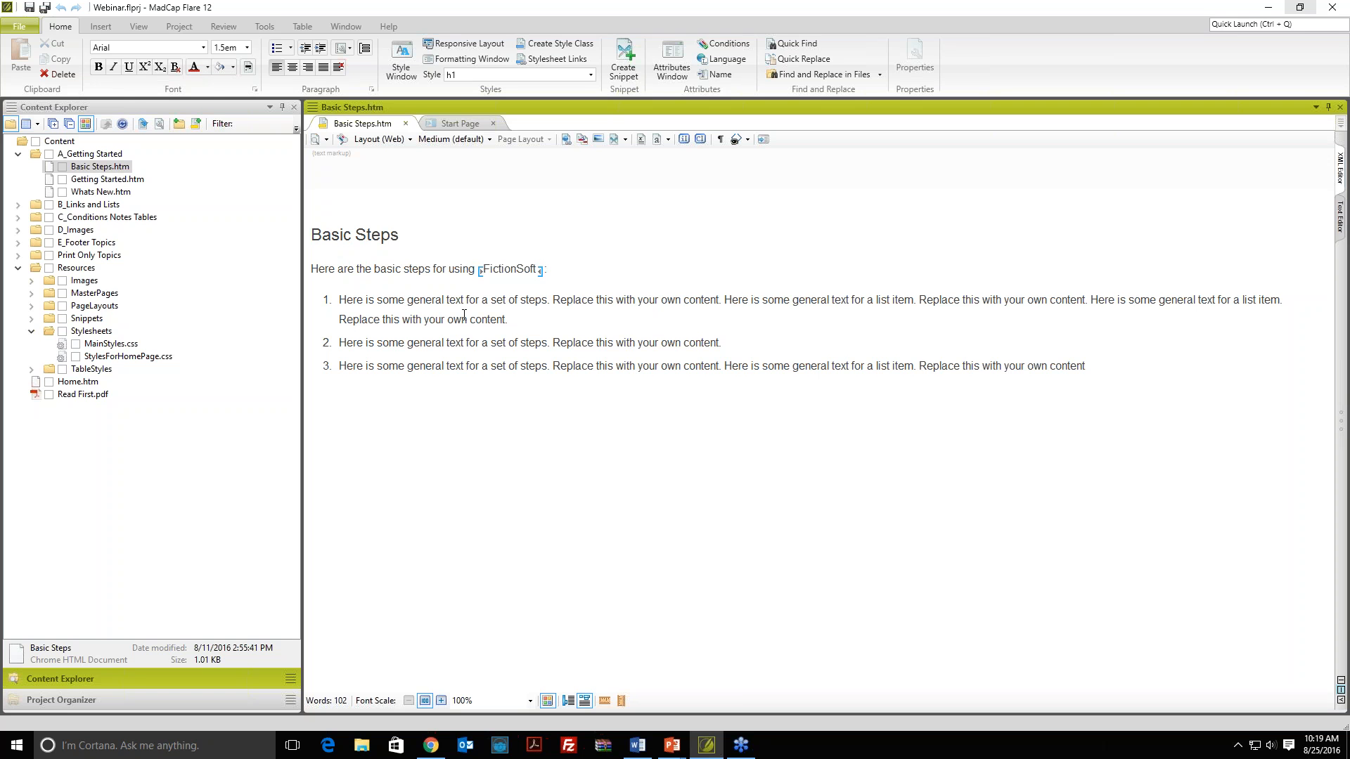
Step: Add the paragraph "Here is my new content" below the existing numbered list
{"action": "left_click", "coordinate": [1084, 365]}
{"action": "key", "text": "Return"}
{"action": "key", "text": "Return"}
{"action": "type", "text": "Here is my new content"}
{"action": "key", "text": "Return"}
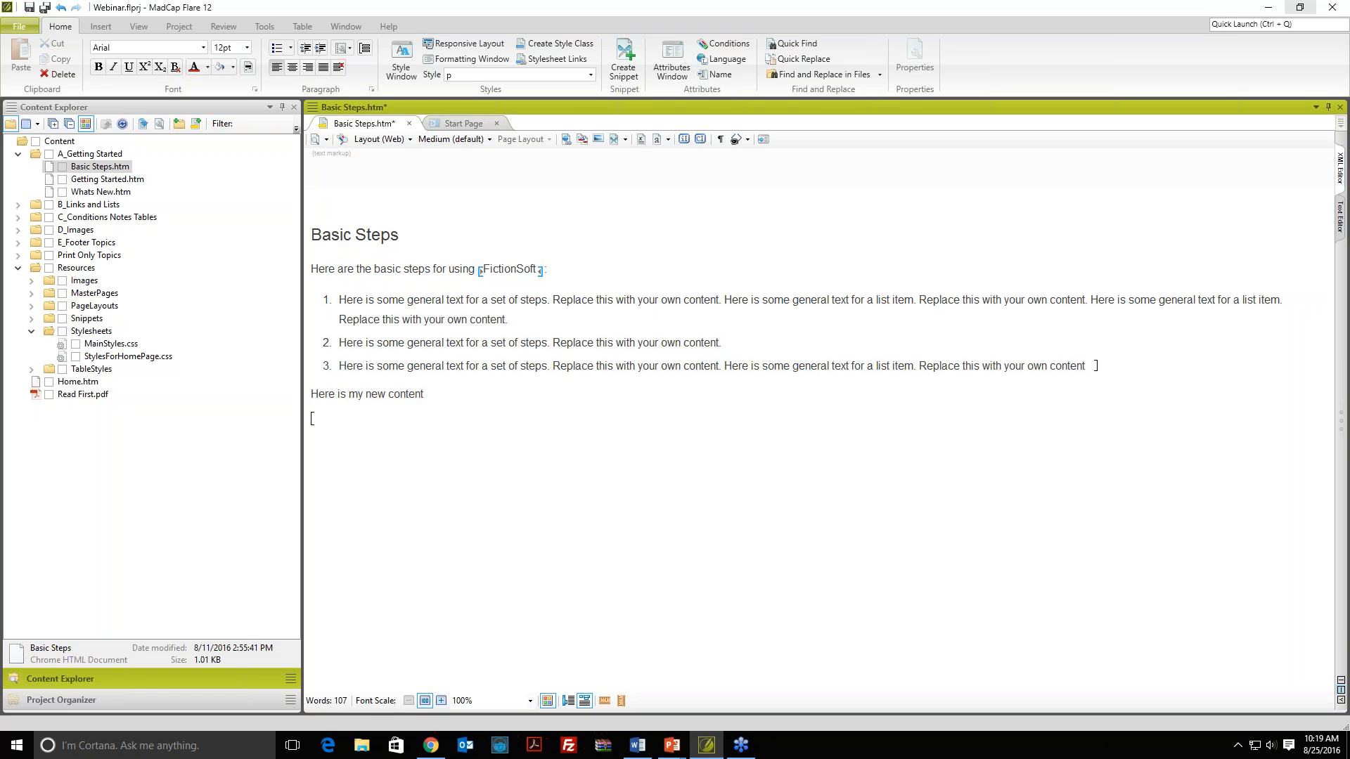
Step: Enter the lines "step 1", "step 2", "step 3" and "step 4" and format them as a numbered list
{"action": "type", "text": "step 1"}
{"action": "key", "text": "Return"}
{"action": "type", "text": "step 2"}
{"action": "key", "text": "Return"}
{"action": "type", "text": "step 3"}
{"action": "key", "text": "Return"}
{"action": "type", "text": "tep 4"}
{"action": "left_click_drag", "start_coordinate": [345, 485], "coordinate": [309, 421]}
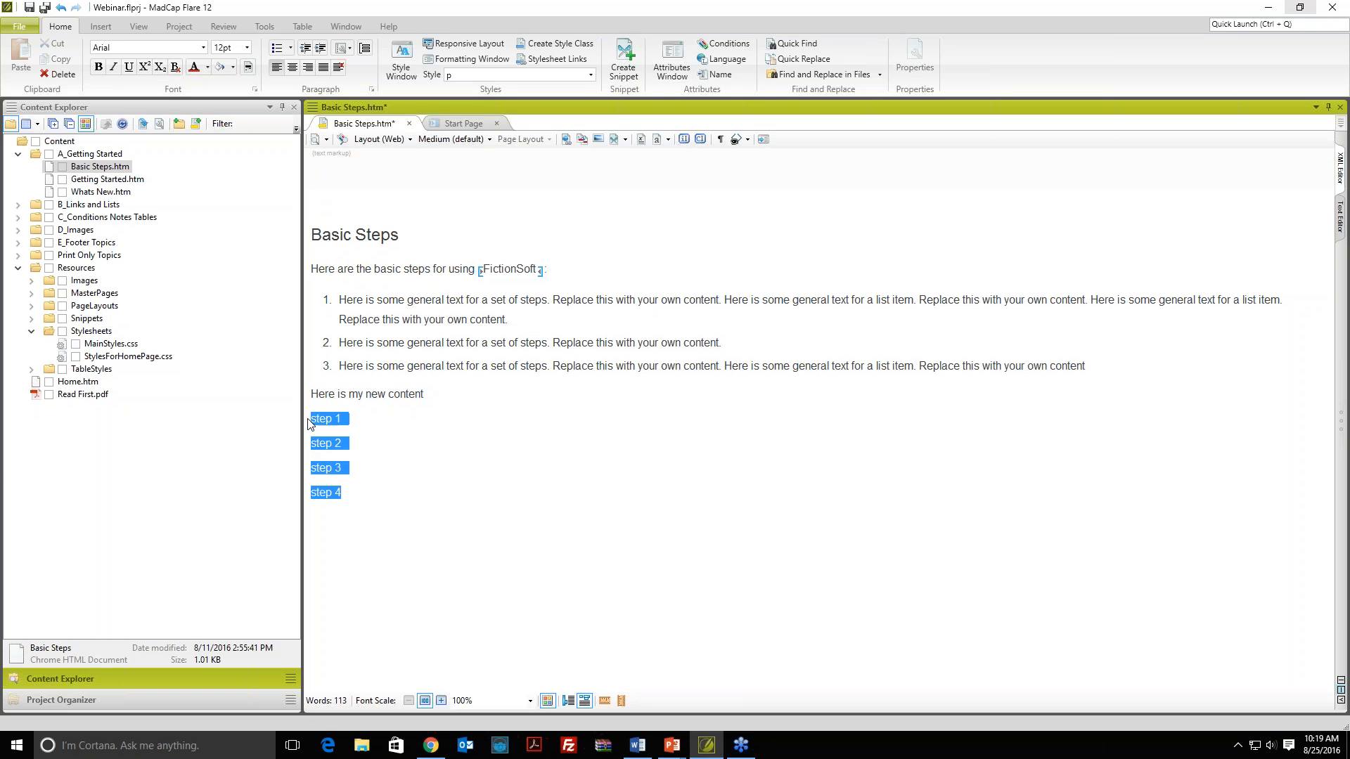
{"action": "left_click", "coordinate": [290, 48]}
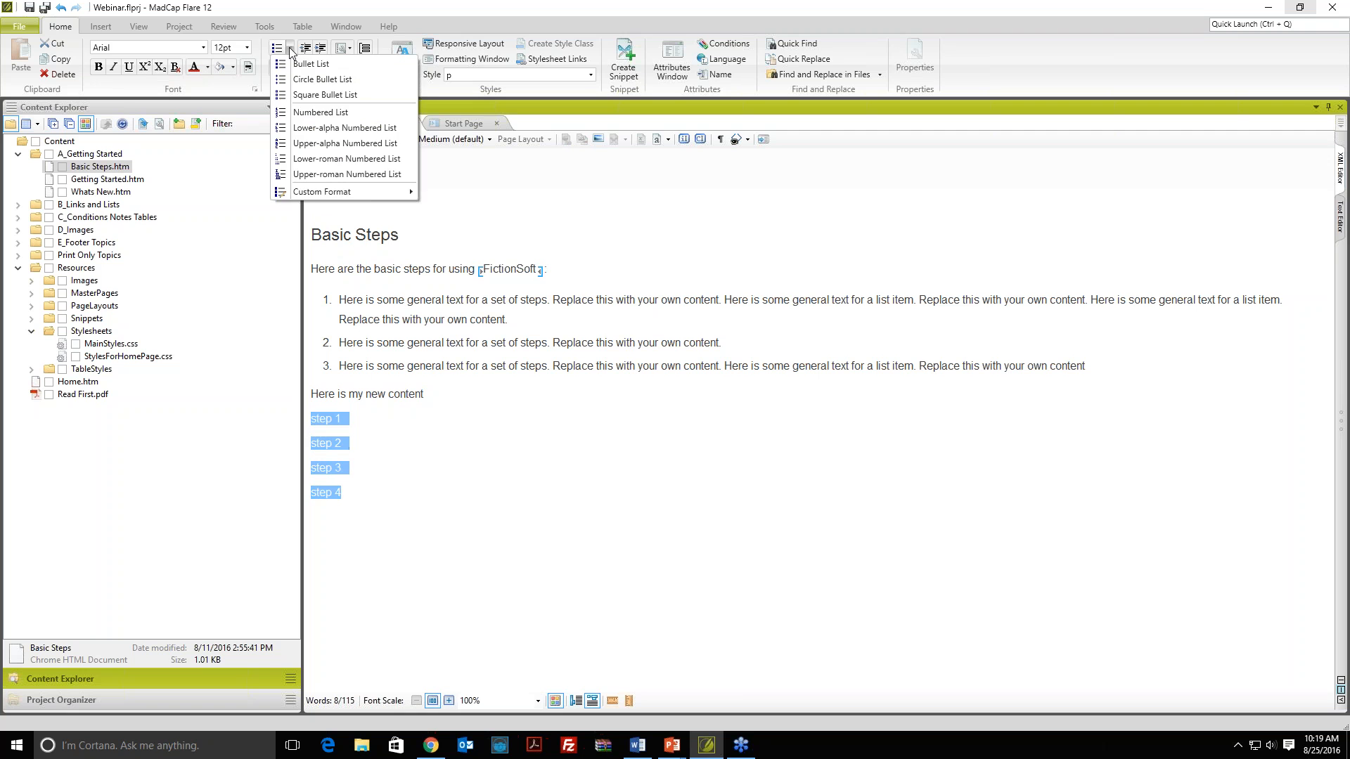
{"action": "left_click", "coordinate": [309, 112]}
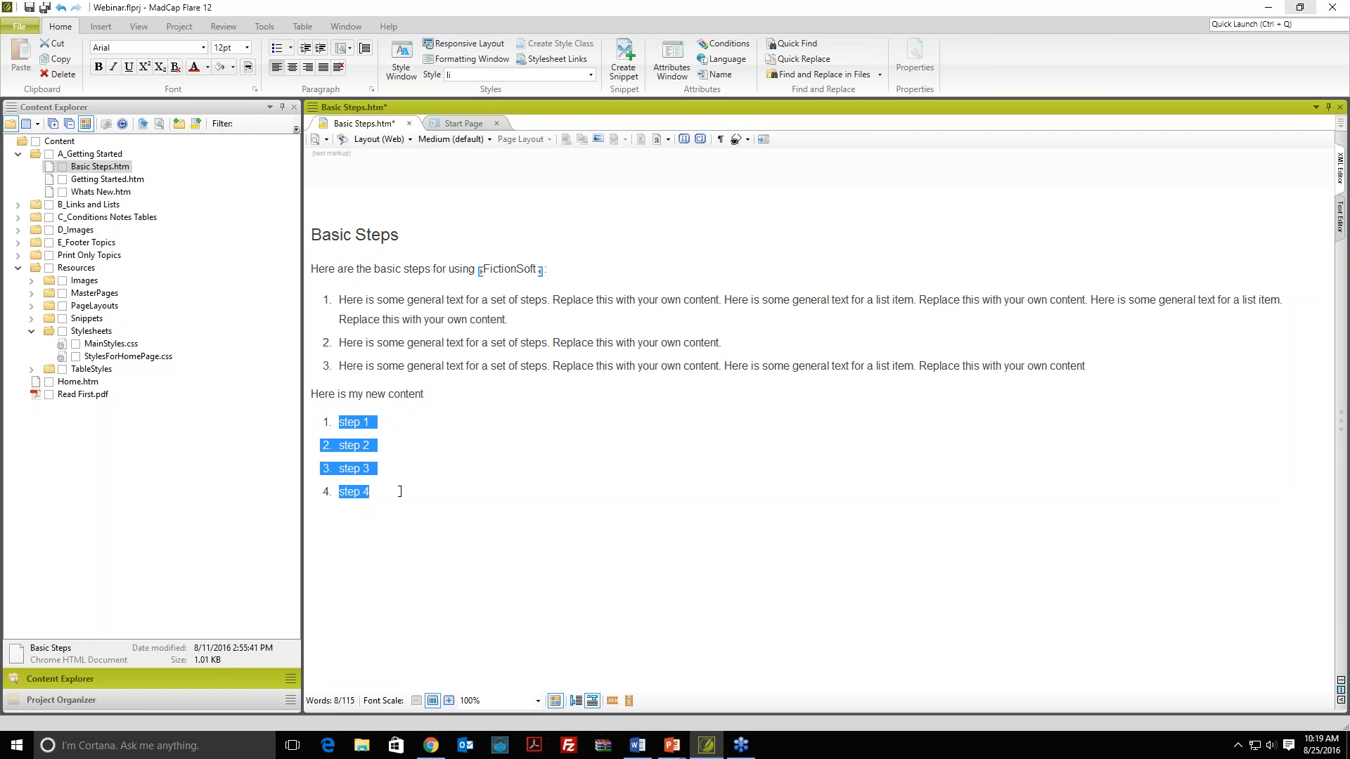
Step: End the new numbered list after step 4 with an empty paragraph below it
{"action": "left_click", "coordinate": [397, 495]}
{"action": "key", "text": "Return"}
{"action": "key", "text": "BackSpace"}
{"action": "key", "text": "Return"}
{"action": "key", "text": "Return"}
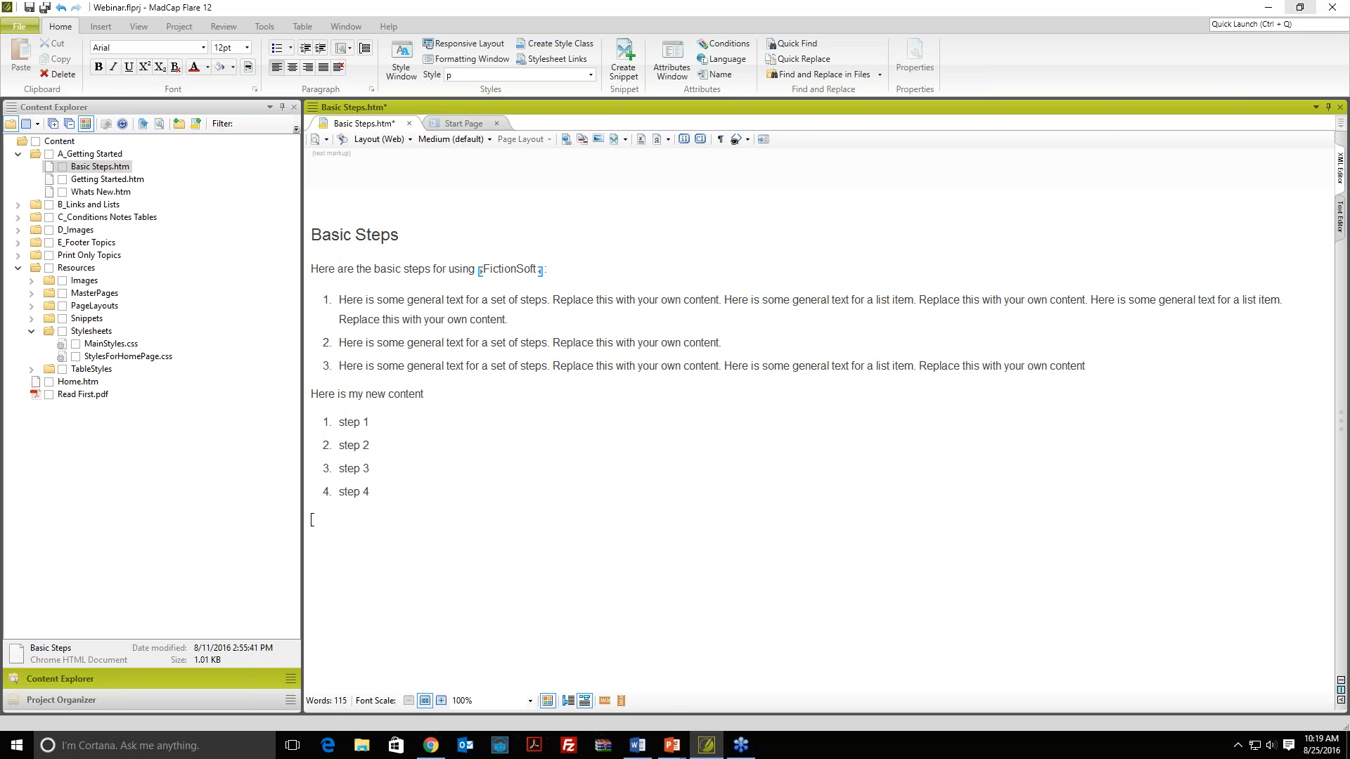
Step: Look through the image files stored in the Images folder under Resources
{"action": "right_click", "coordinate": [334, 519]}
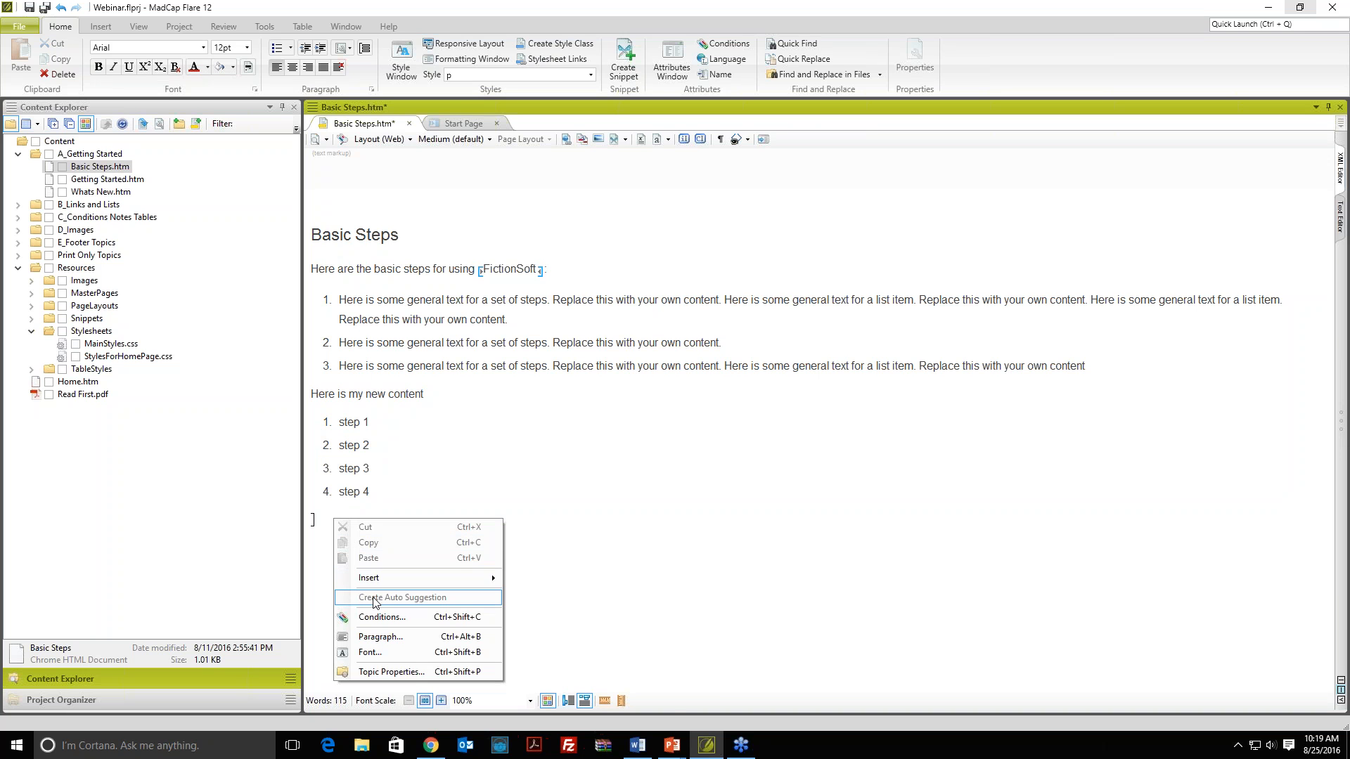
{"action": "mouse_move", "coordinate": [375, 577]}
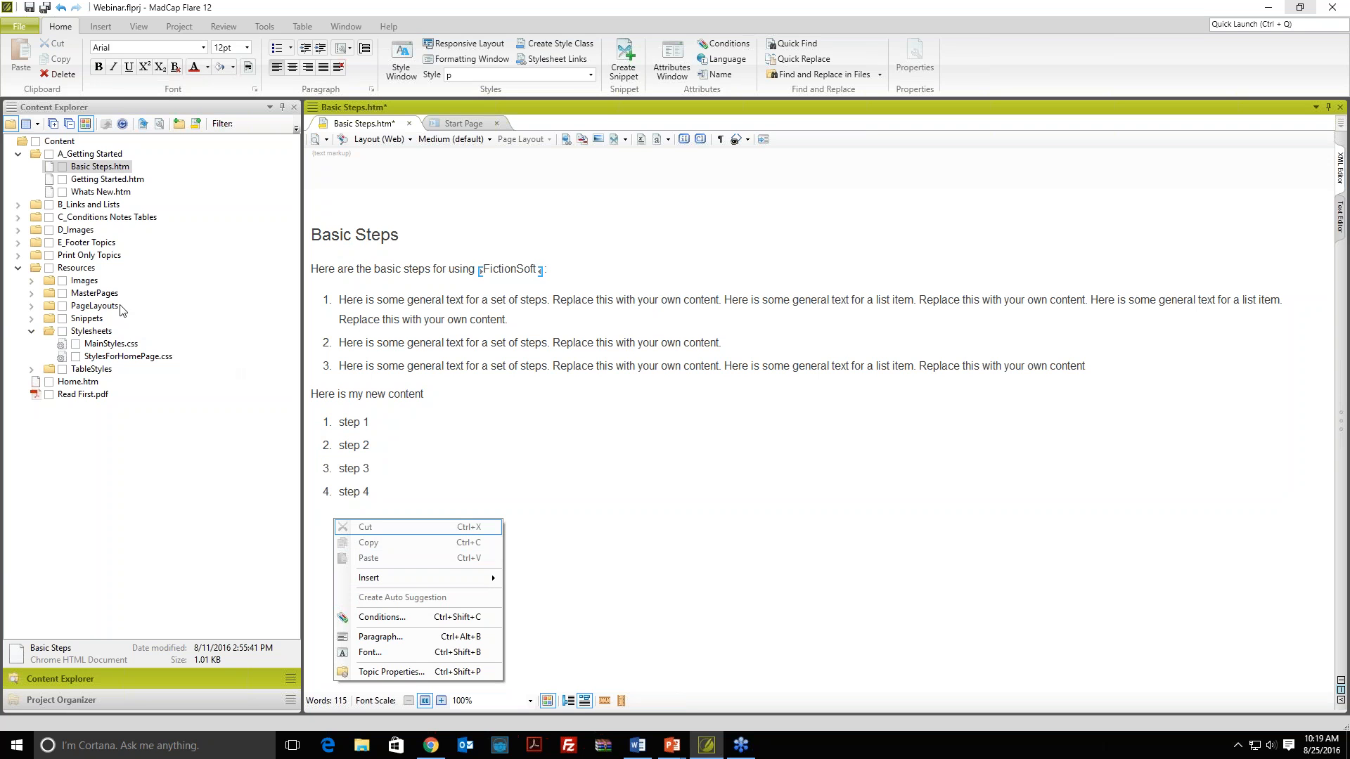
{"action": "left_click", "coordinate": [62, 283]}
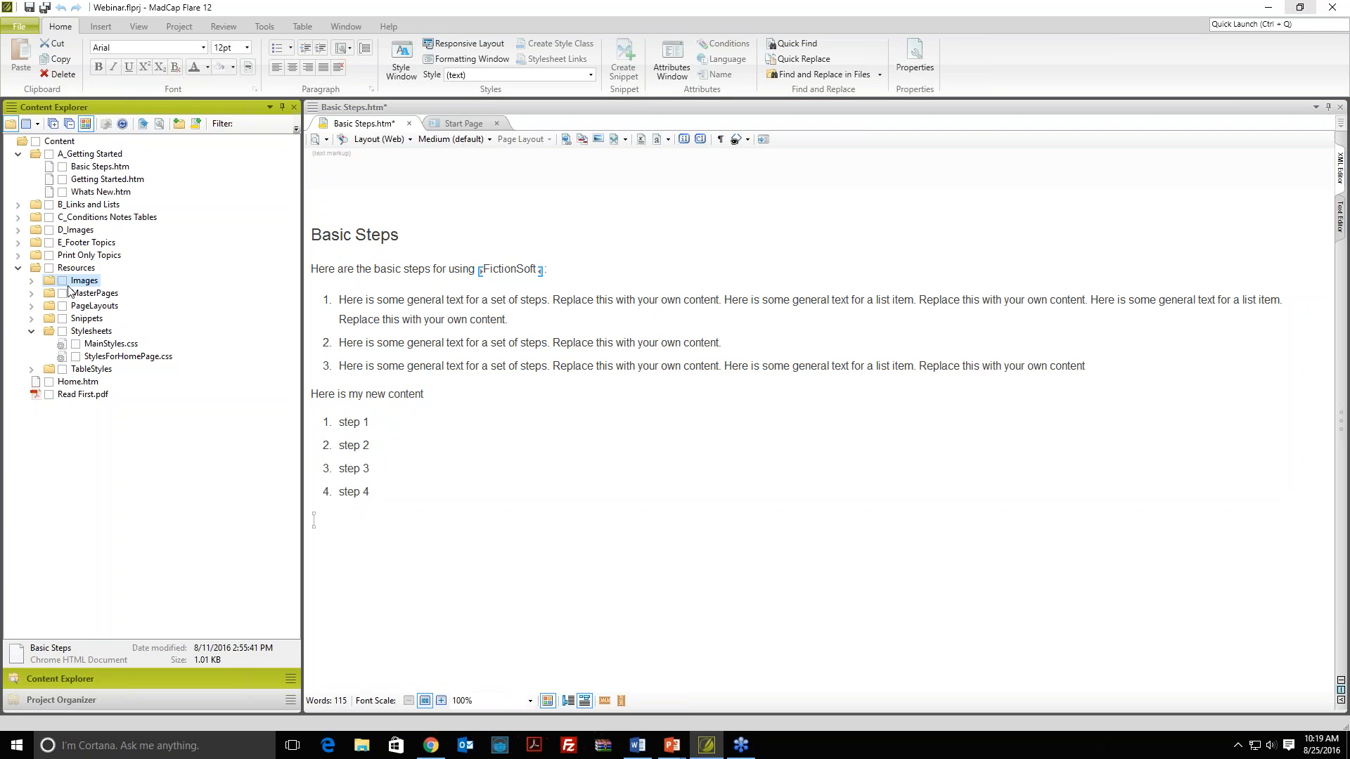
{"action": "left_click", "coordinate": [32, 281]}
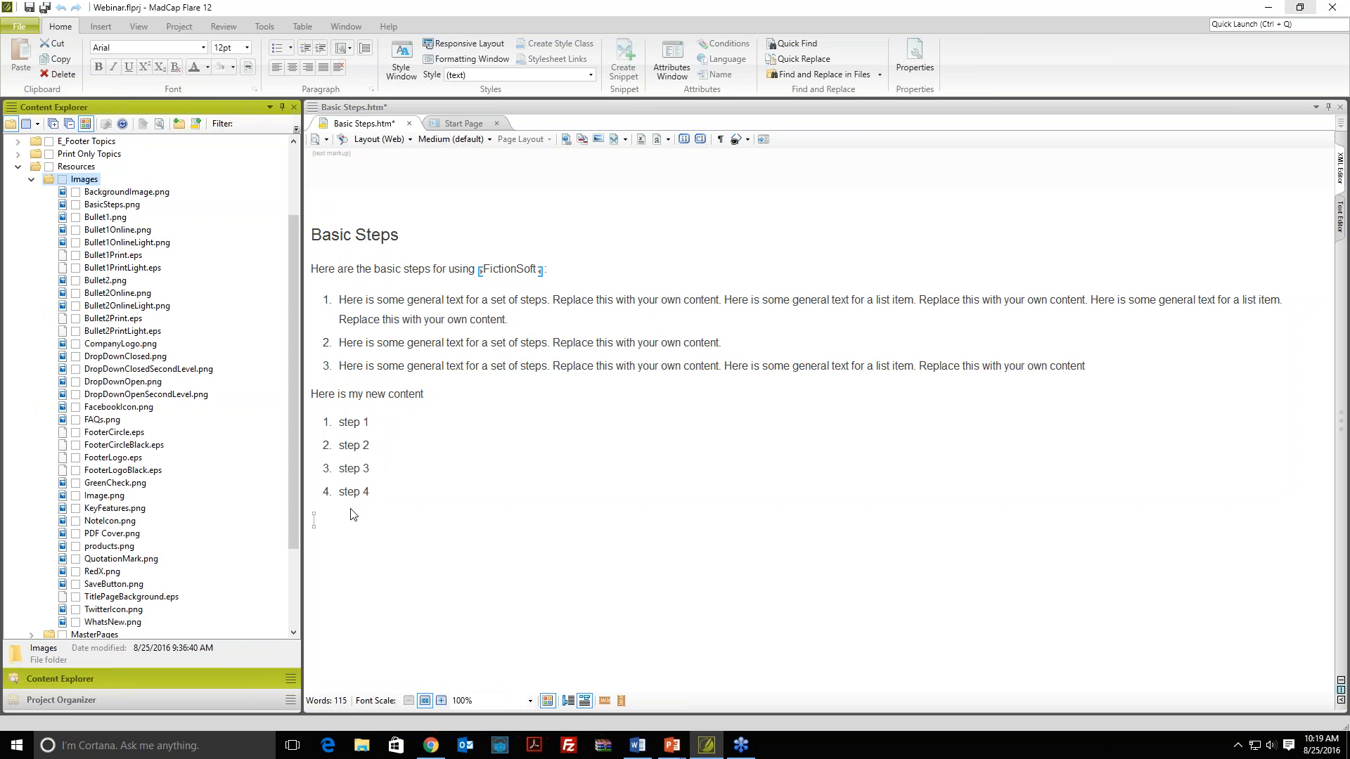
{"action": "left_click", "coordinate": [31, 181]}
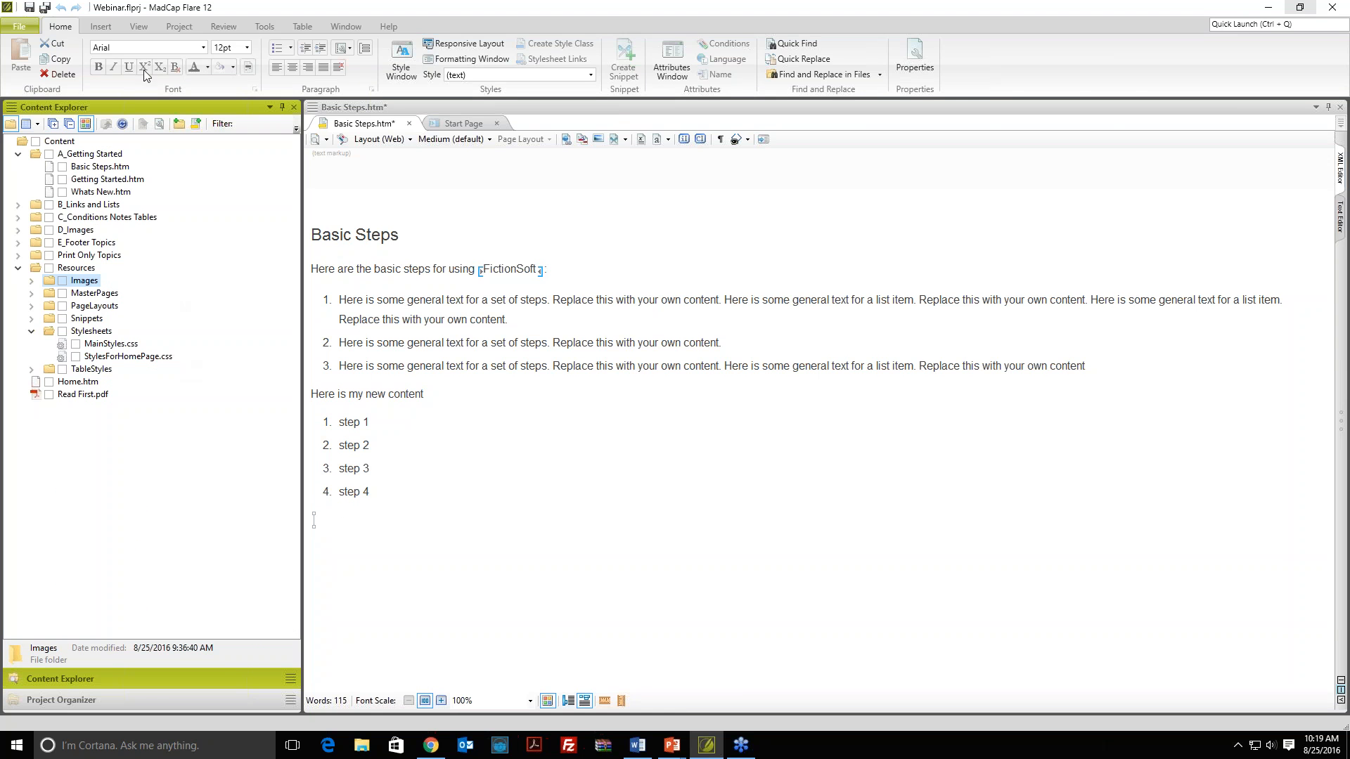
Step: Insert Dog.bmp from the Desktop below the step list, copy it into the project, and shrink the picture to a small thumbnail
{"action": "left_click", "coordinate": [102, 27]}
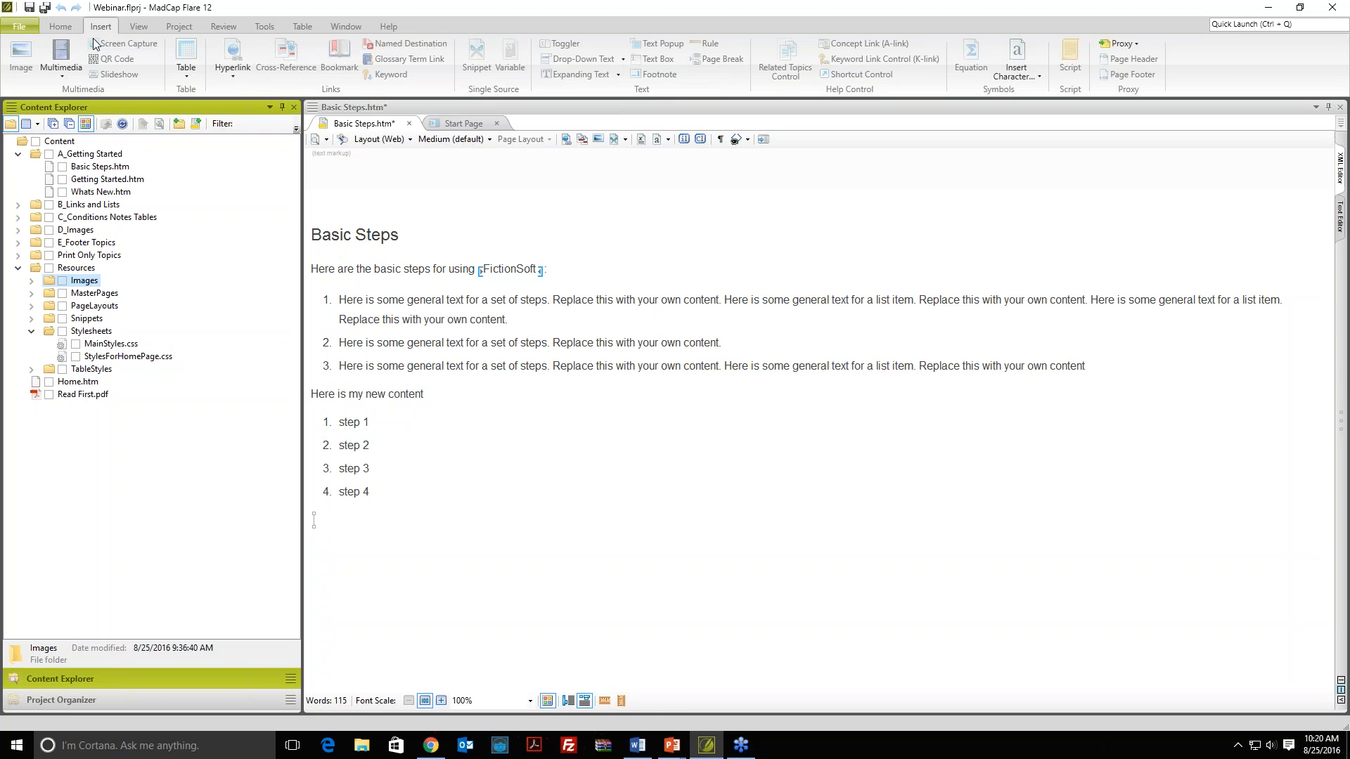
{"action": "left_click", "coordinate": [398, 425]}
{"action": "left_click", "coordinate": [357, 565]}
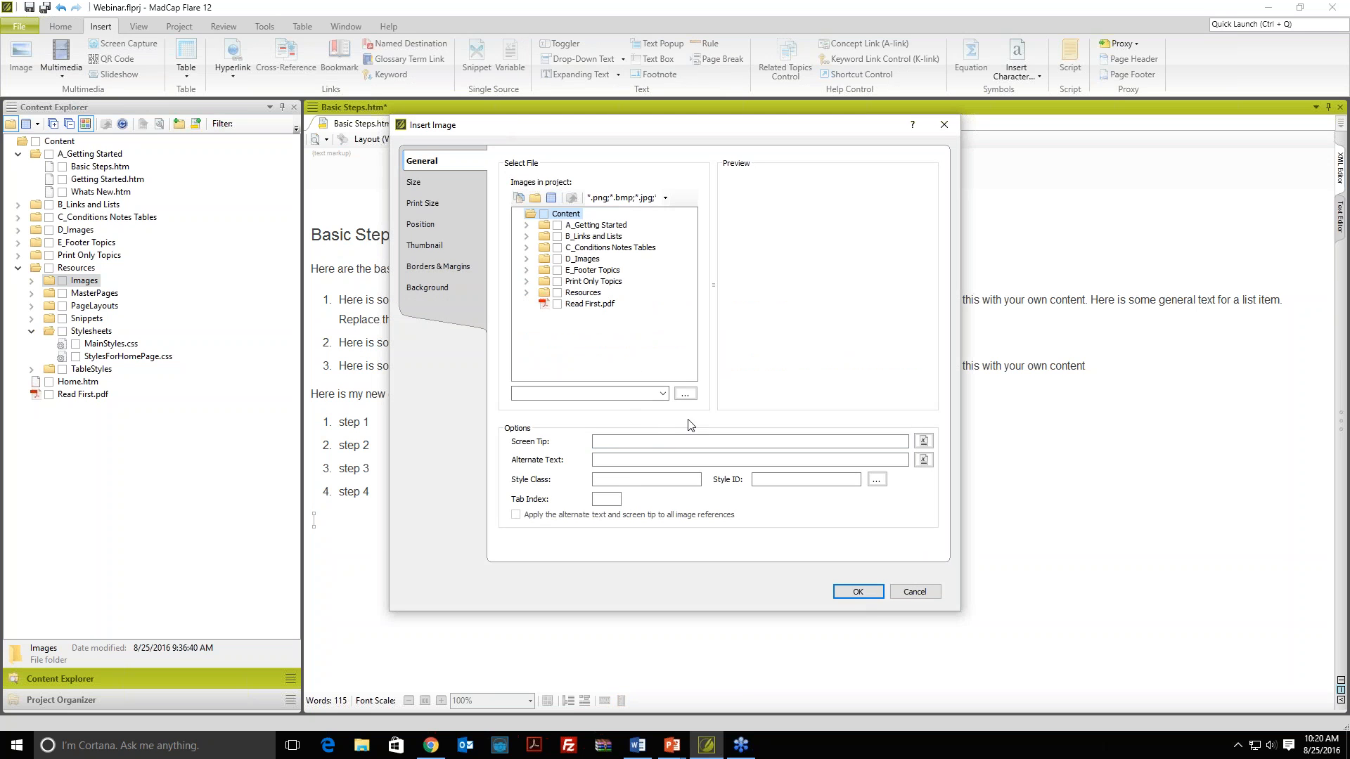
{"action": "left_click", "coordinate": [683, 395]}
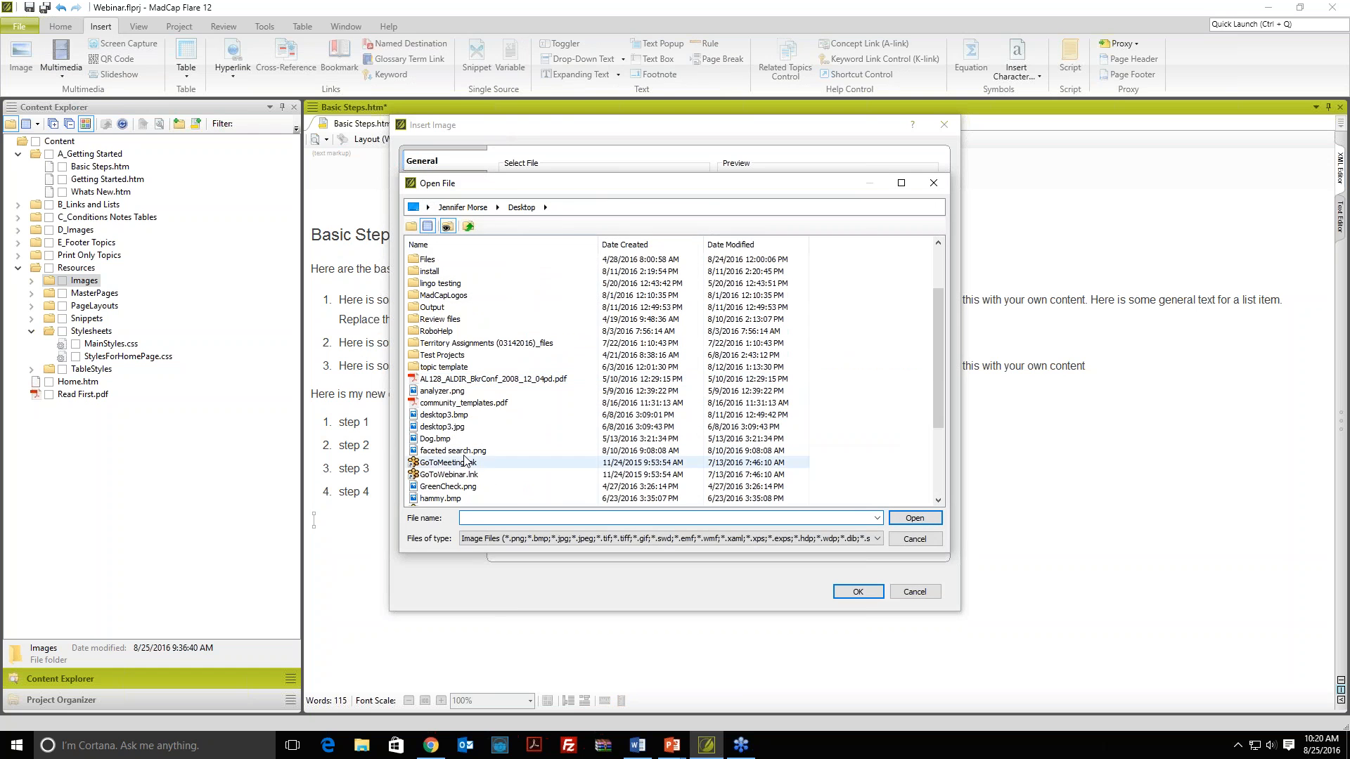
{"action": "left_click", "coordinate": [534, 439]}
{"action": "left_click", "coordinate": [922, 521]}
{"action": "left_click", "coordinate": [857, 591]}
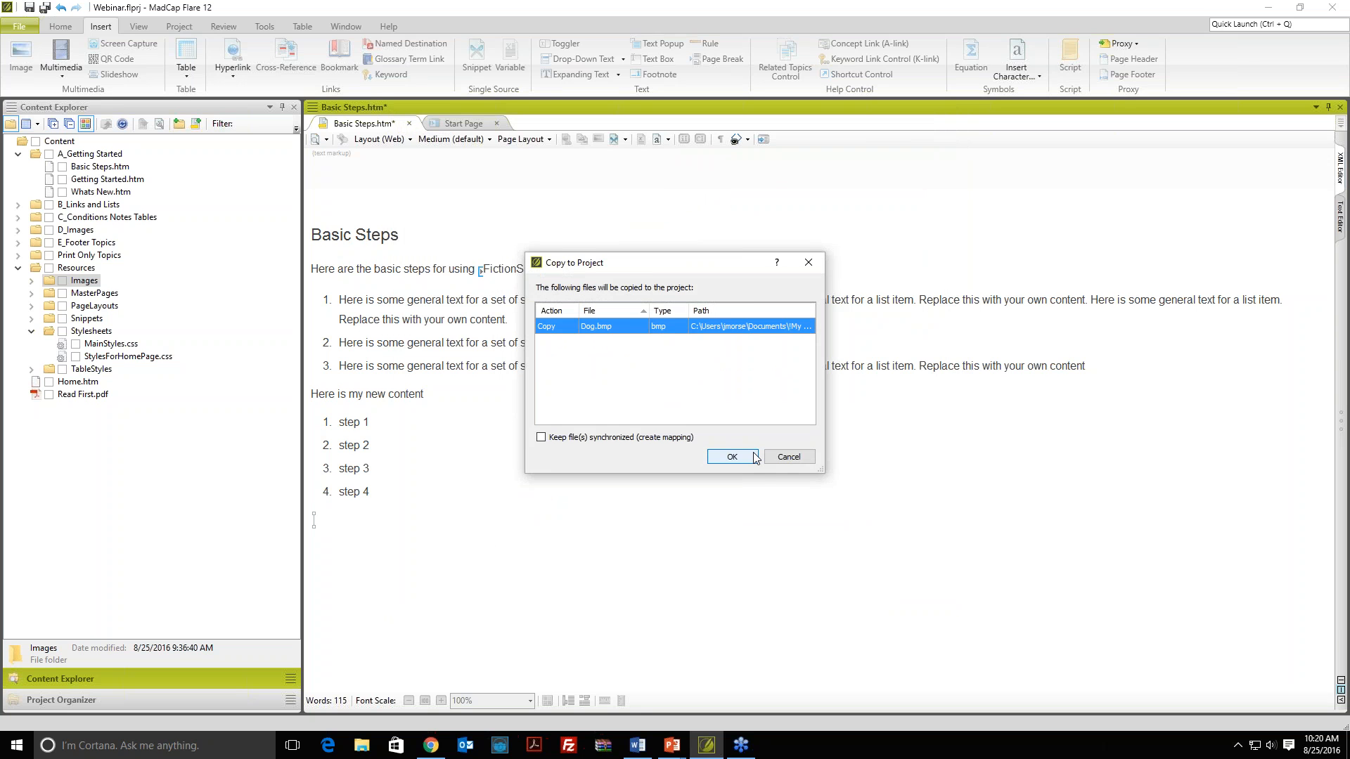
{"action": "left_click", "coordinate": [754, 457]}
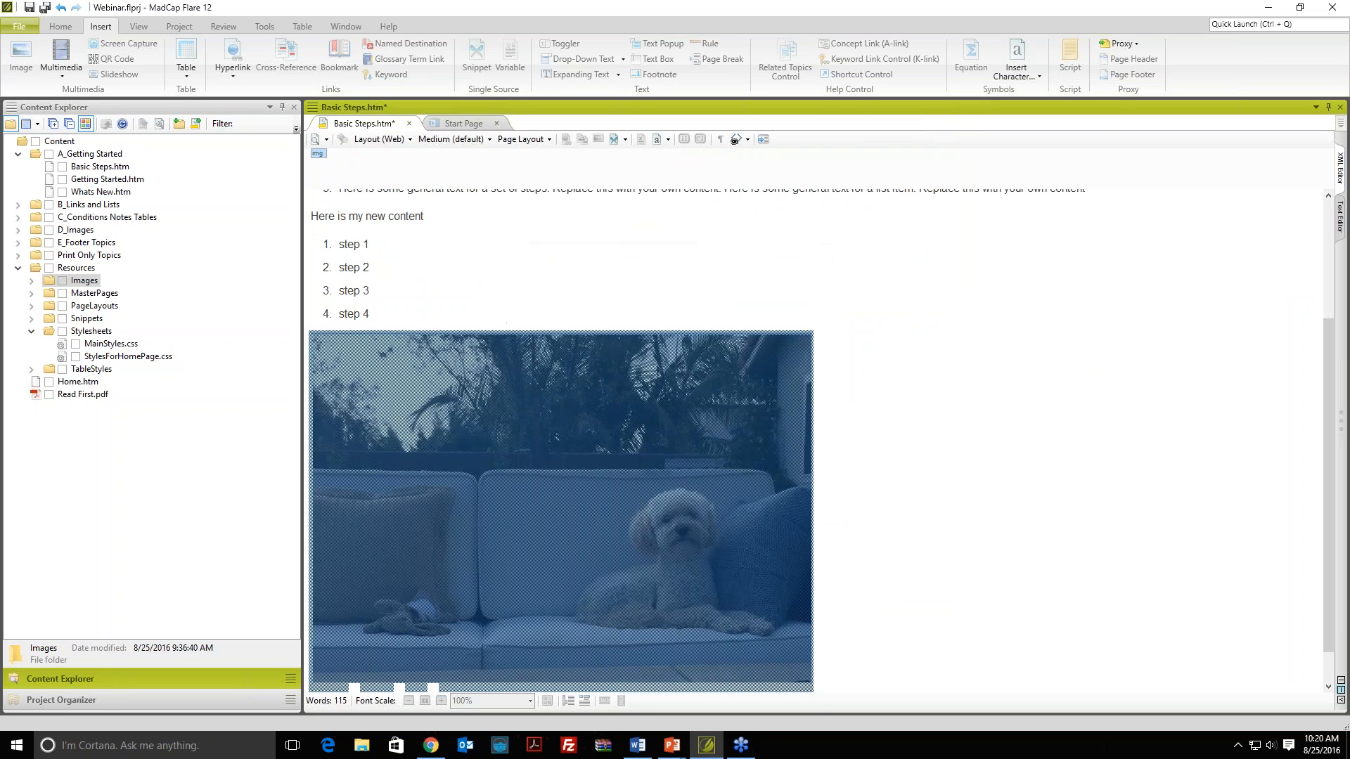
{"action": "left_click_drag", "start_coordinate": [808, 668], "coordinate": [424, 482]}
{"action": "left_click", "coordinate": [461, 617]}
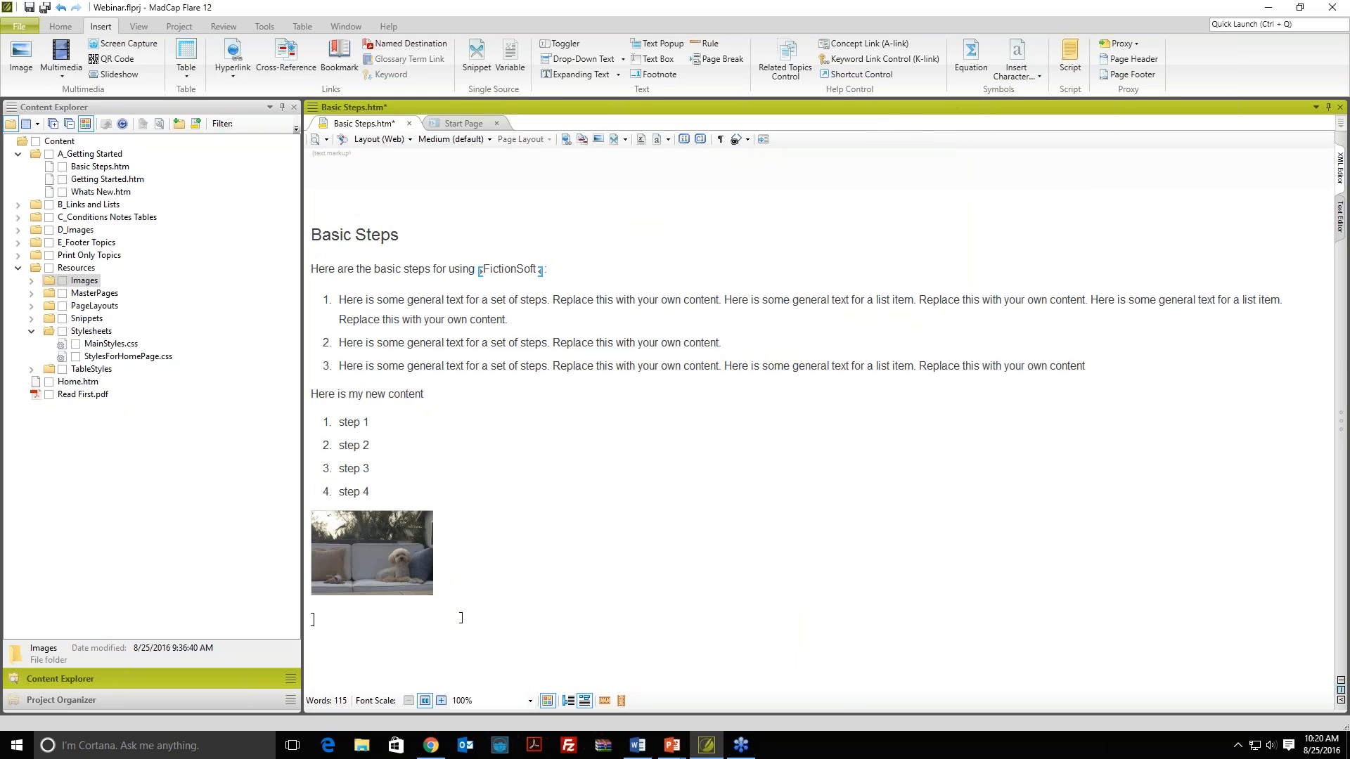
Step: Insert the Flat UI Colors YouTube video from the web below the dog picture
{"action": "left_click", "coordinate": [62, 76]}
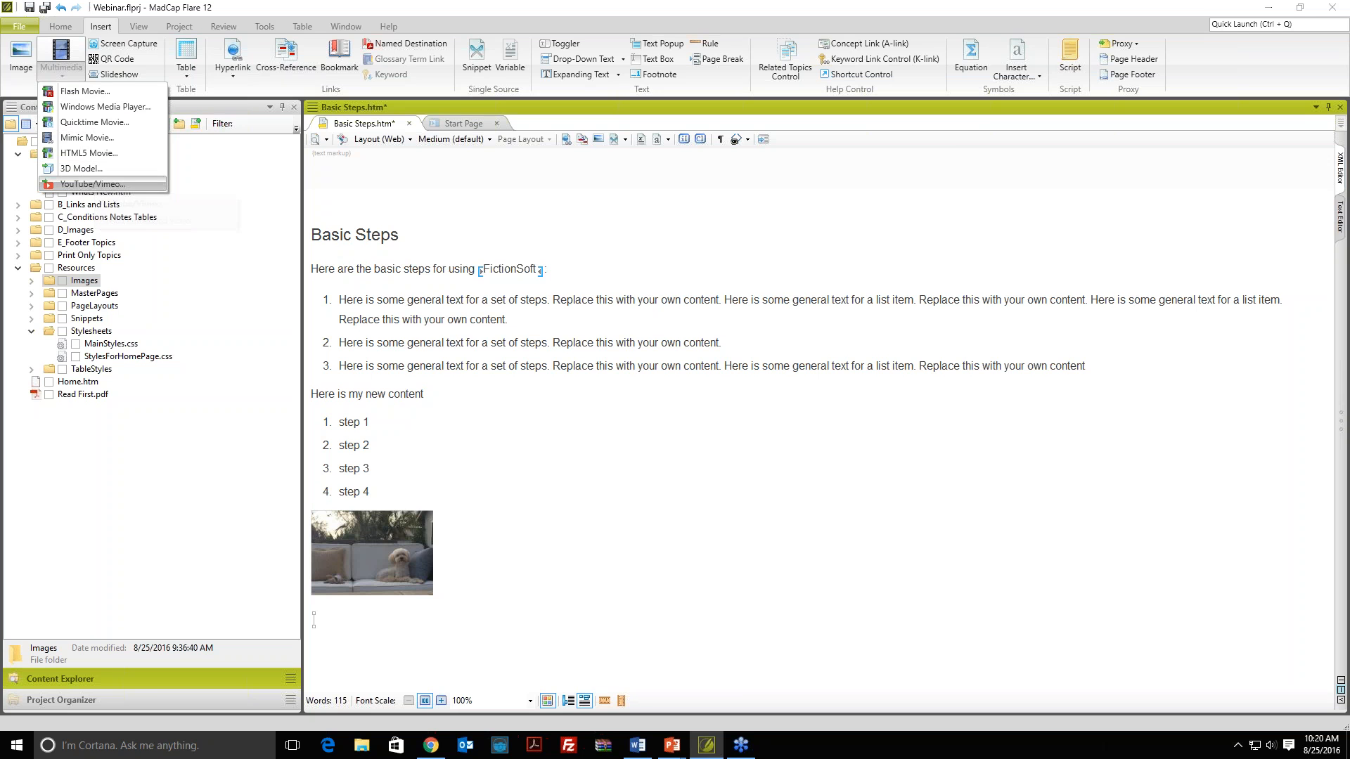
{"action": "left_click", "coordinate": [96, 184]}
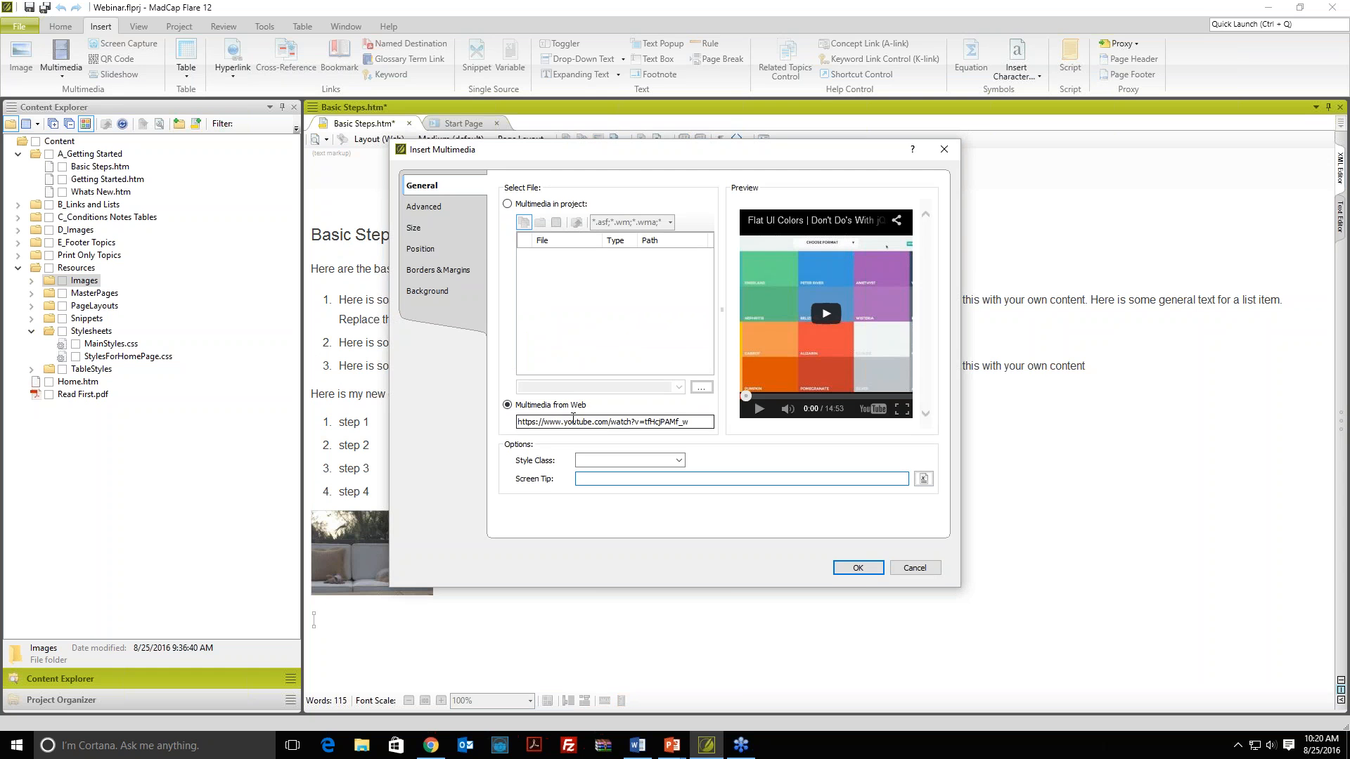
{"action": "left_click", "coordinate": [858, 567]}
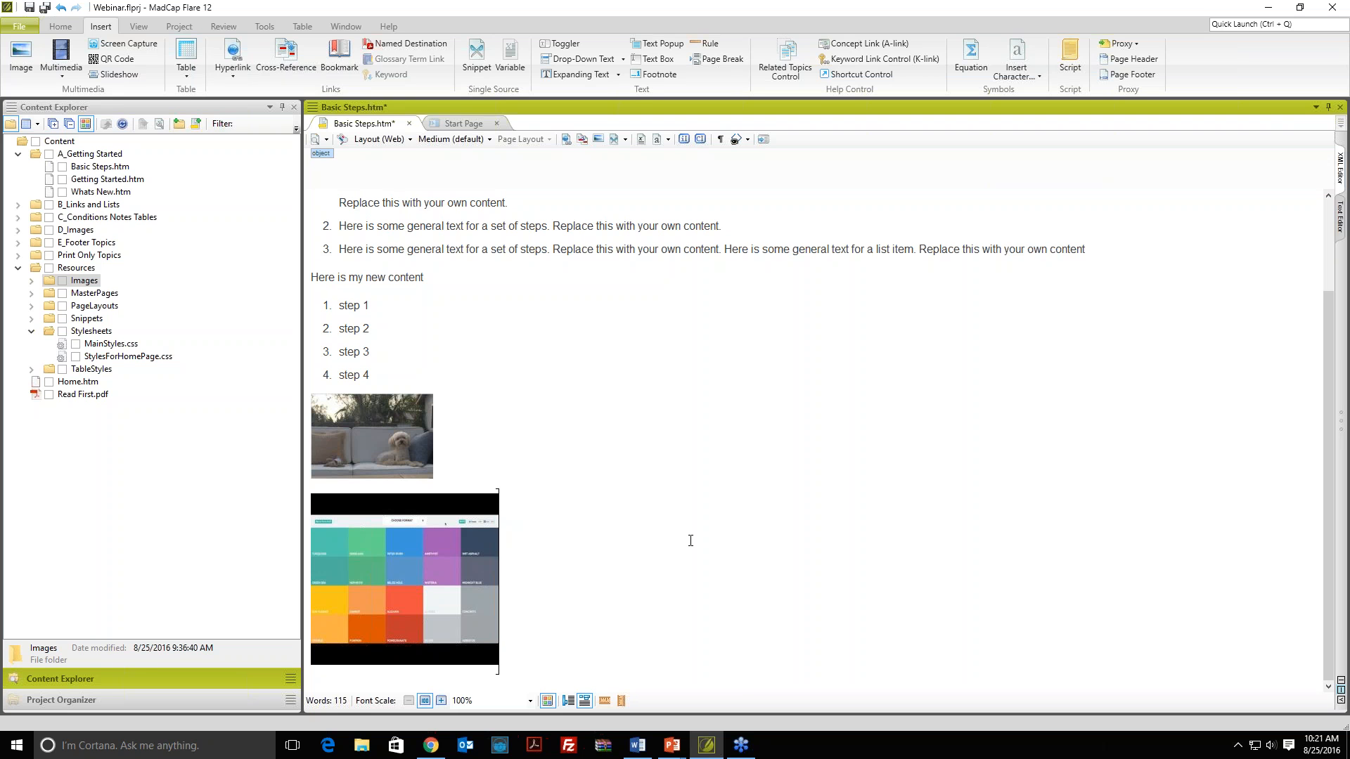
Step: Inspect the FictionSoft variable in the topic's introductory sentence
{"action": "scroll", "coordinate": [690, 541], "scroll_direction": "up", "scroll_amount": 3}
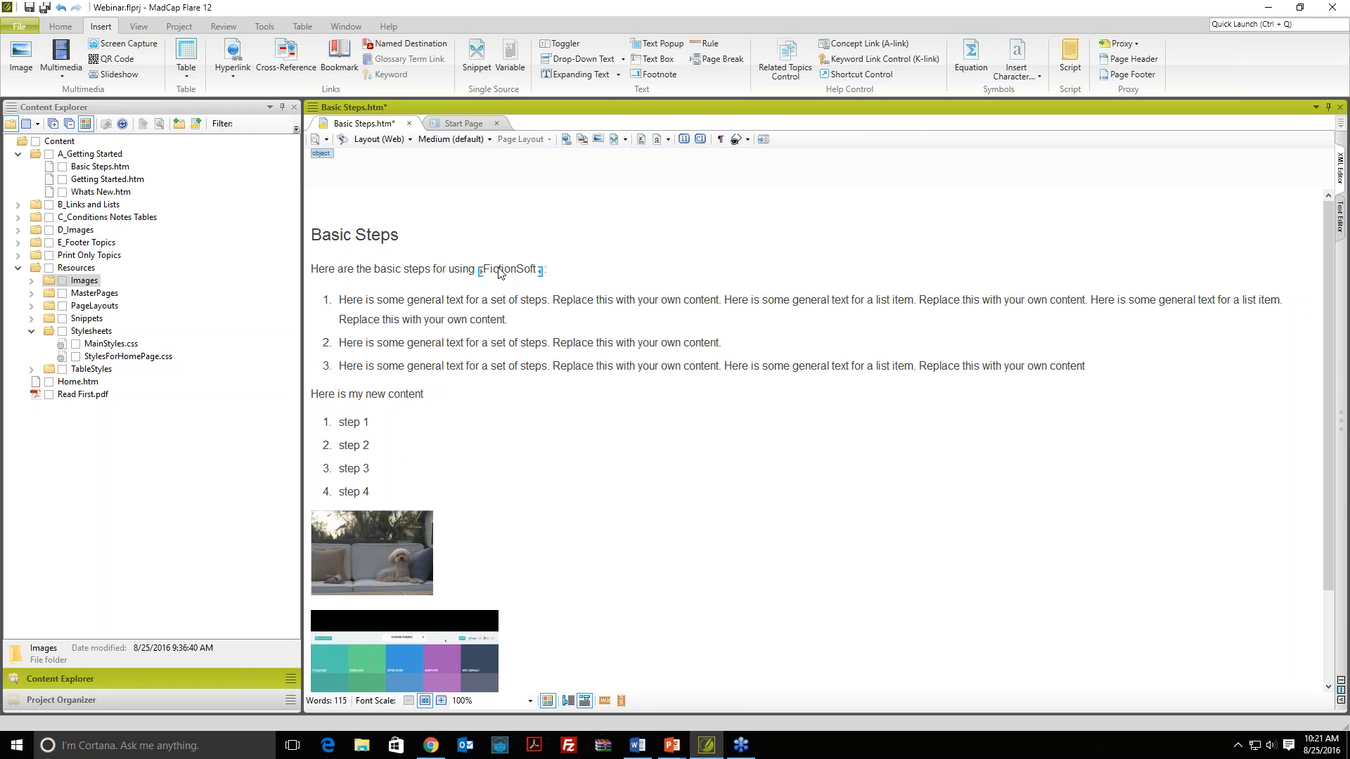
{"action": "mouse_move", "coordinate": [500, 272]}
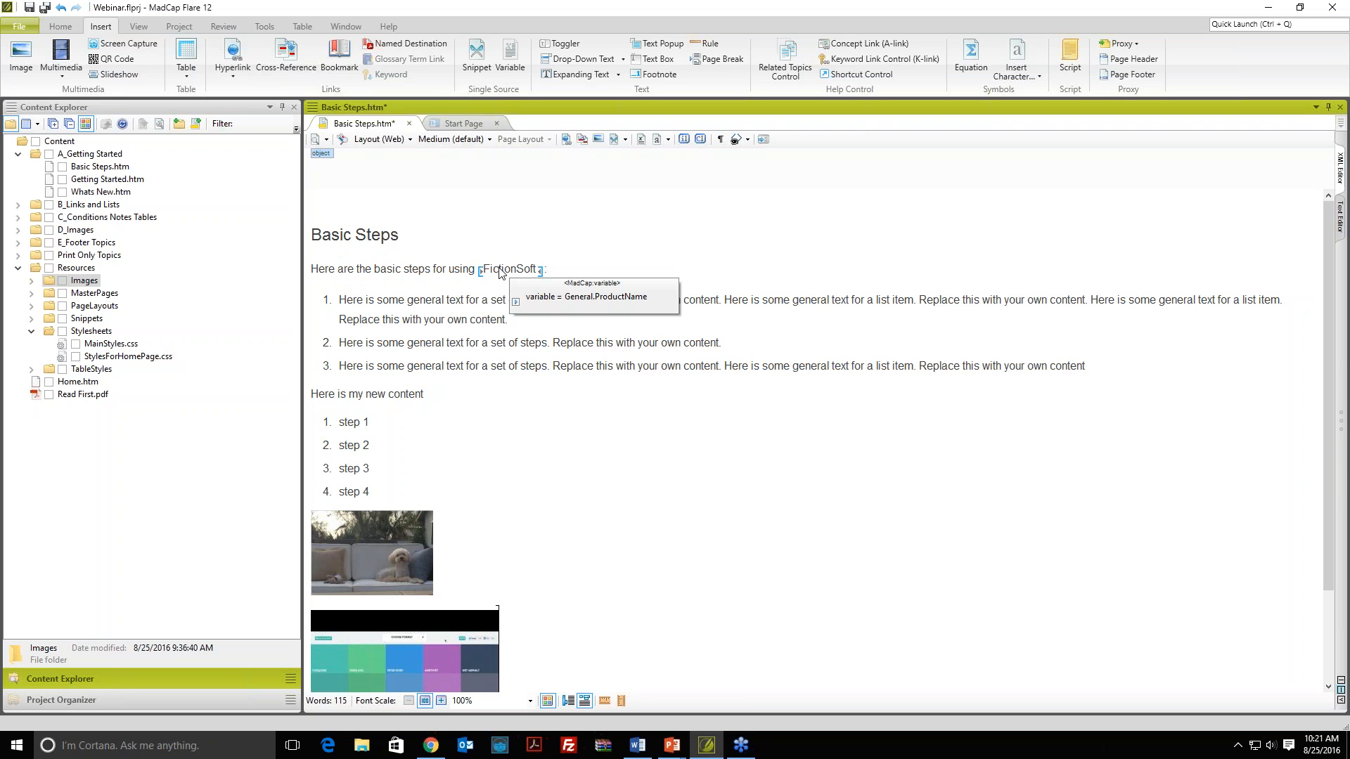
{"action": "left_click", "coordinate": [501, 272]}
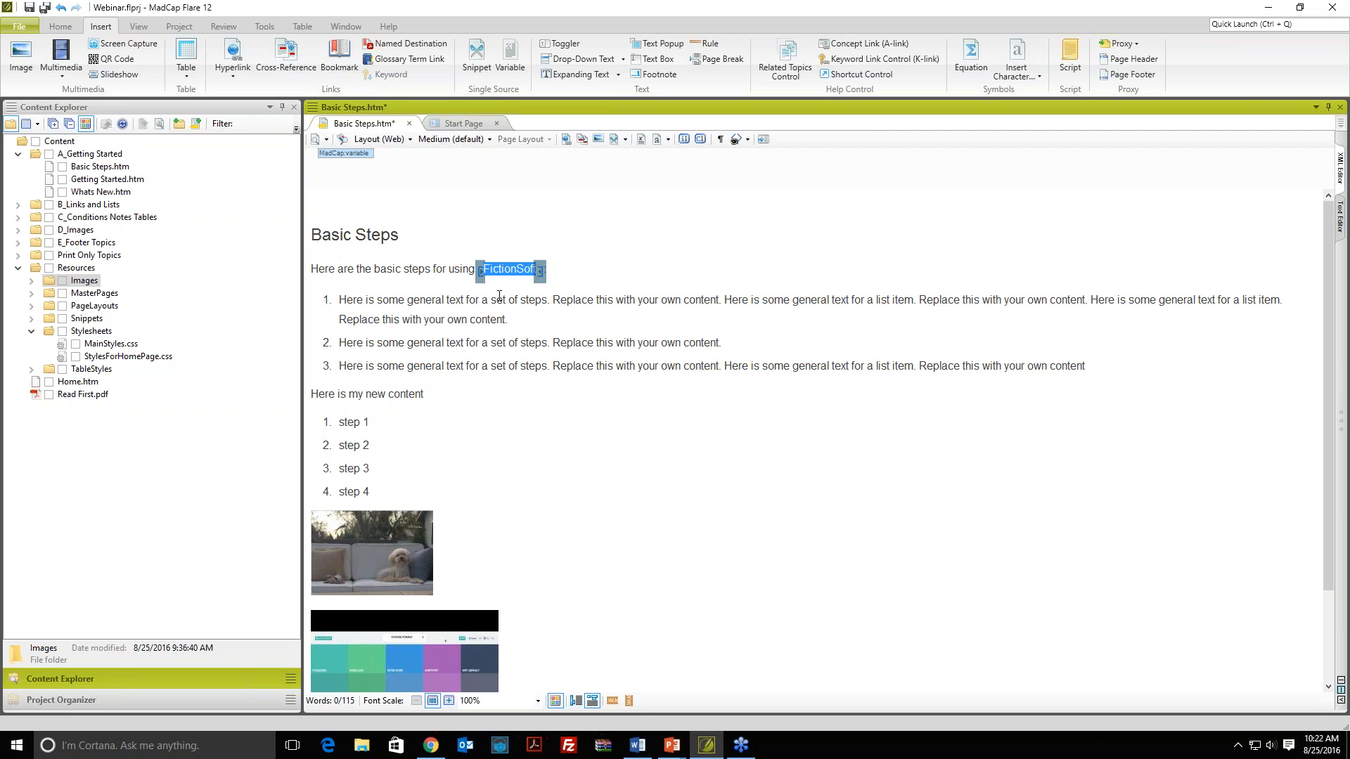
{"action": "mouse_move", "coordinate": [506, 278]}
{"action": "left_click", "coordinate": [492, 300]}
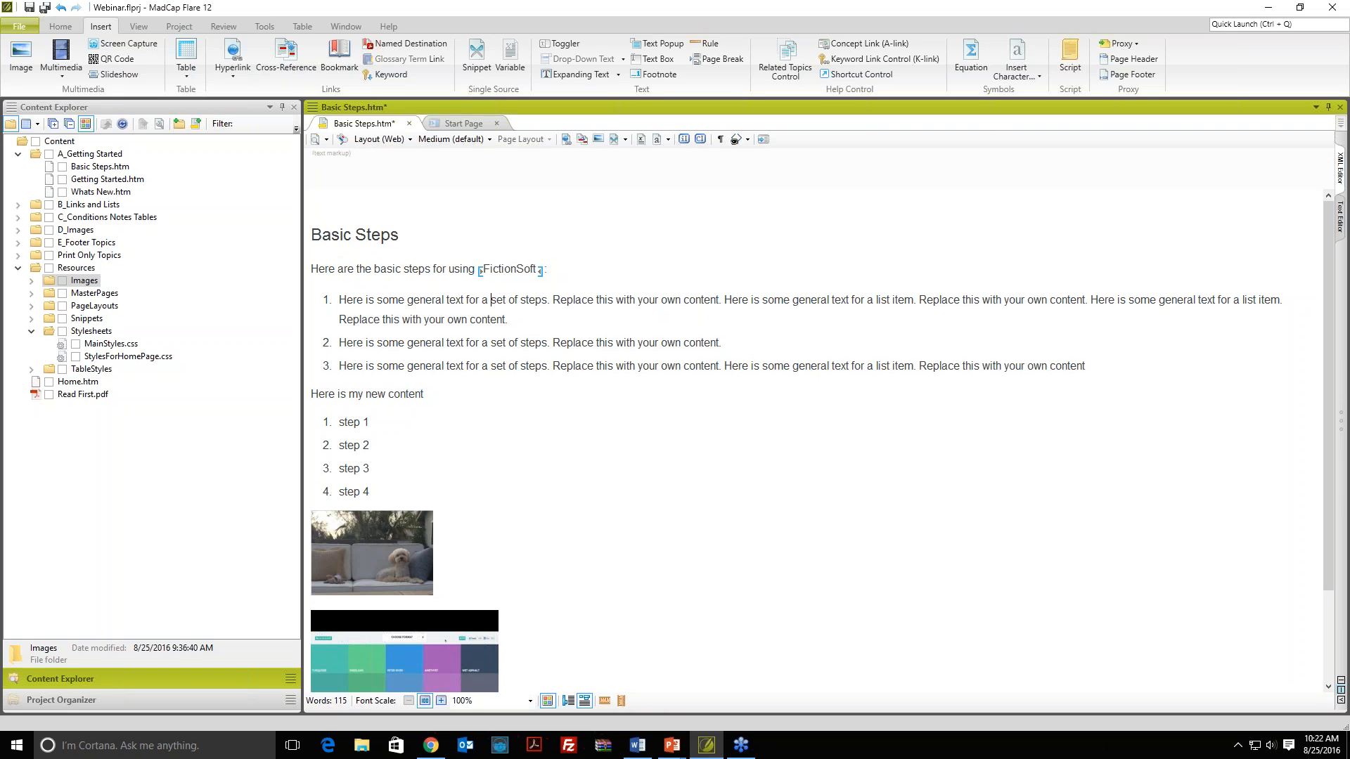
Step: Open the General variable set from the FictionSoft variable in the introductory sentence
{"action": "left_click", "coordinate": [498, 271]}
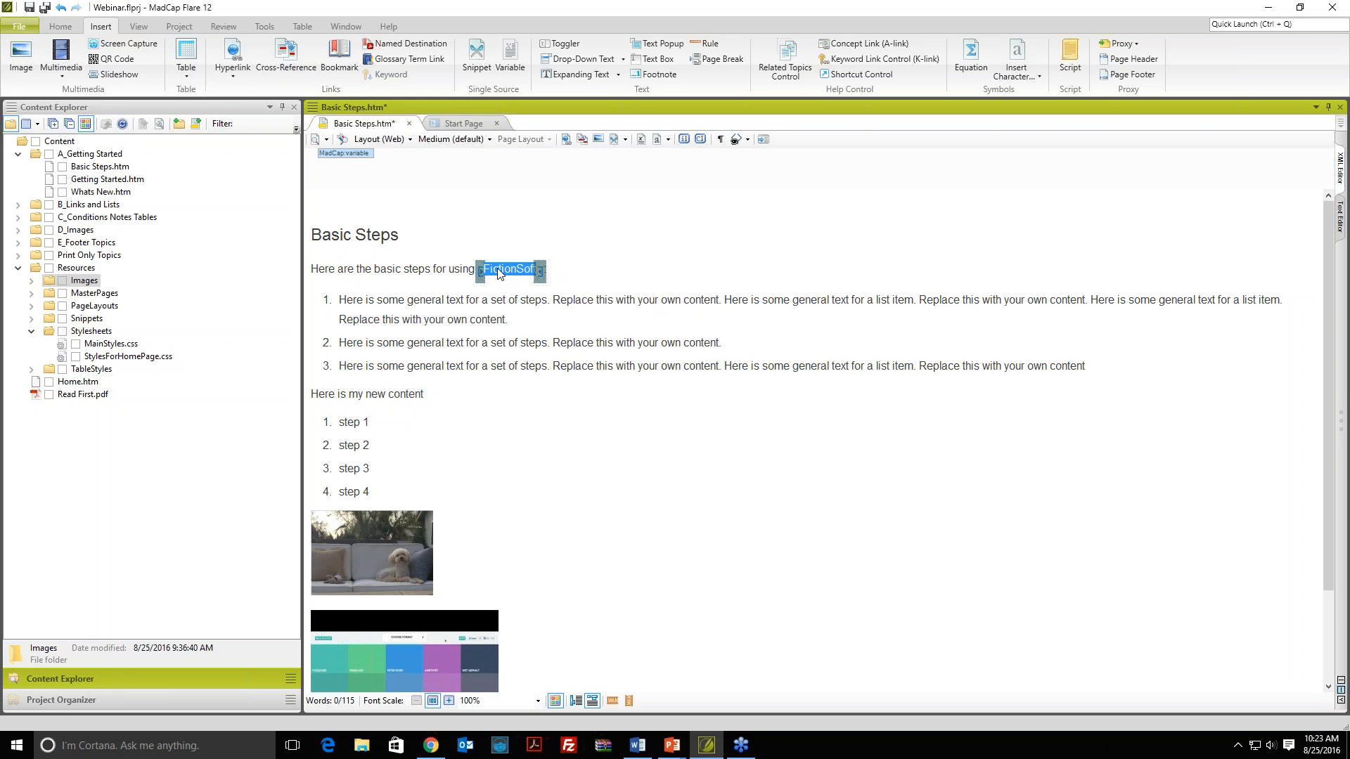
{"action": "right_click", "coordinate": [498, 273]}
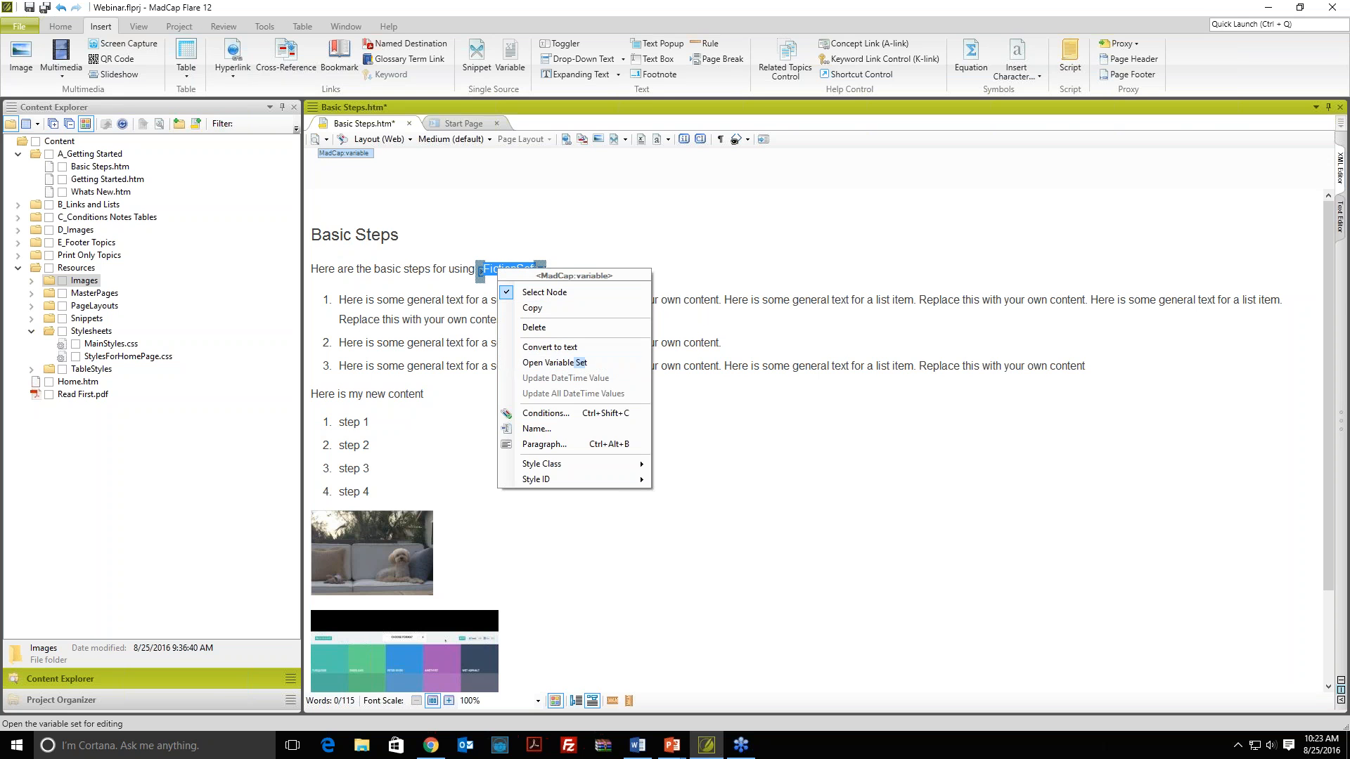
{"action": "left_click", "coordinate": [543, 368]}
{"action": "left_click", "coordinate": [391, 220]}
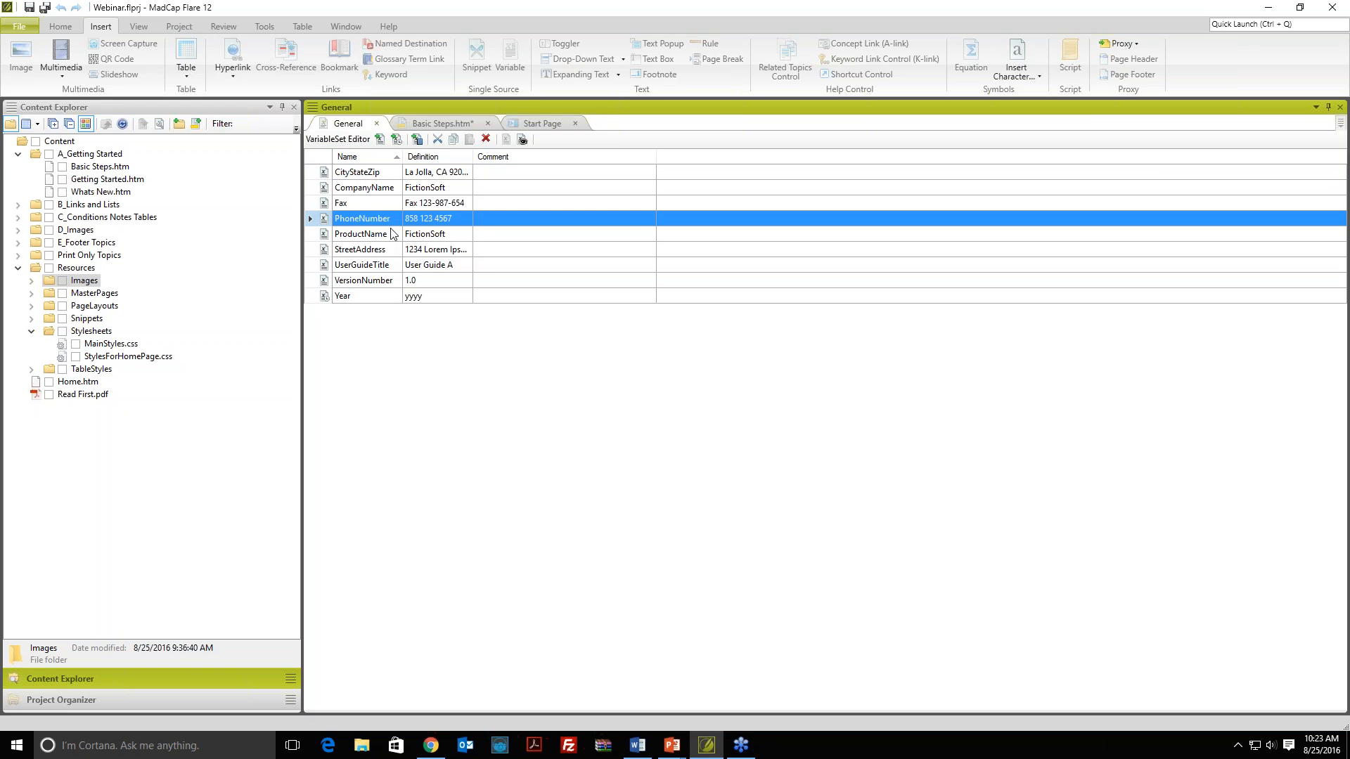
Step: Set the ProductName variable's definition to FictionSoft Pro, save all files, and return to the Basic Steps topic
{"action": "left_click", "coordinate": [428, 234]}
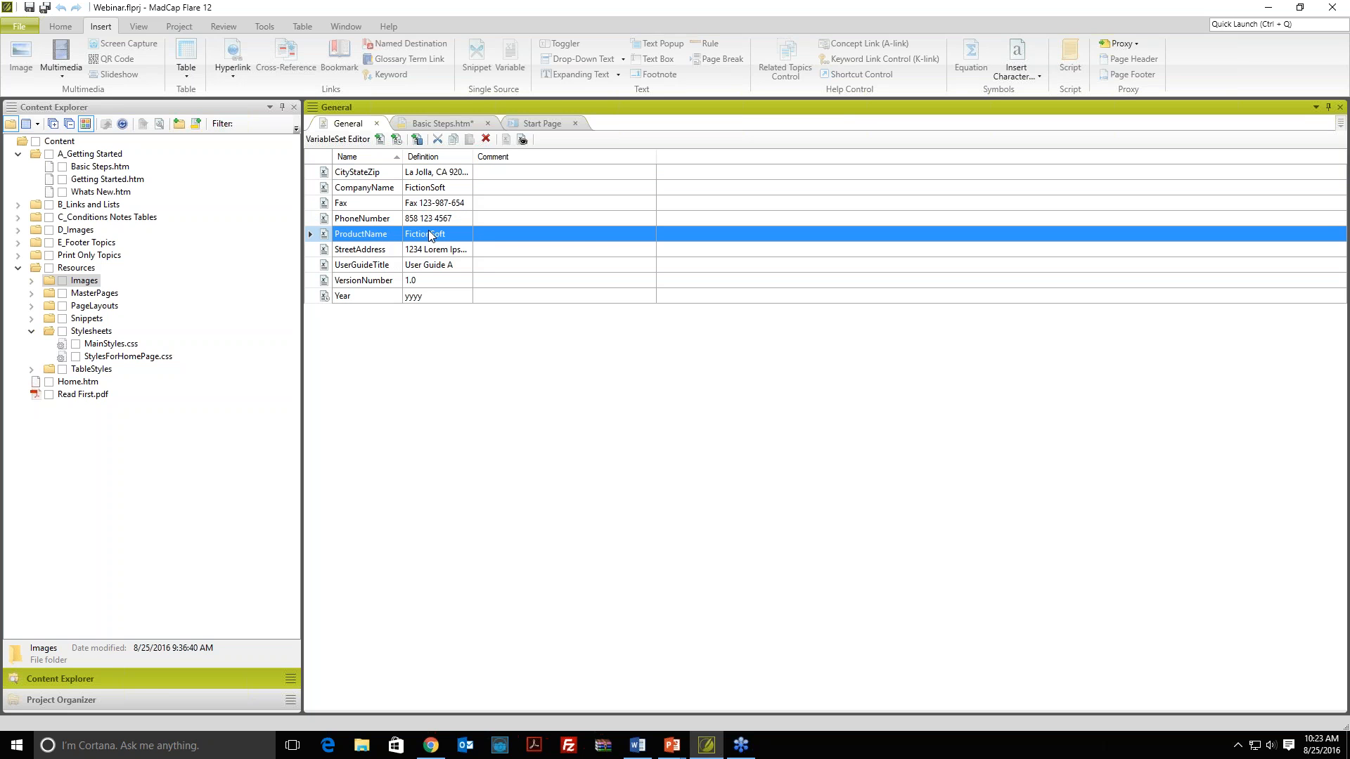
{"action": "left_click", "coordinate": [450, 235]}
{"action": "left_click", "coordinate": [450, 235]}
{"action": "type", "text": "Pro"}
{"action": "left_click", "coordinate": [427, 276]}
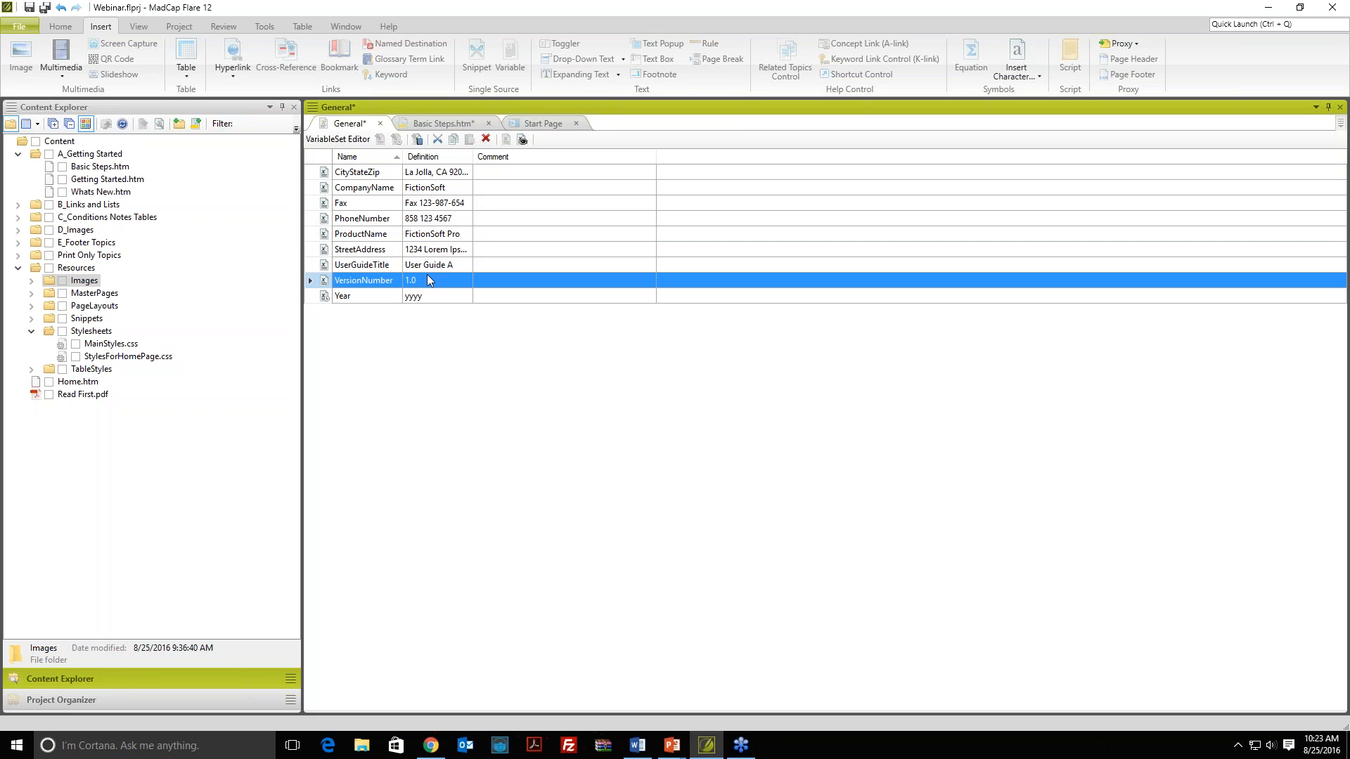
{"action": "left_click", "coordinate": [45, 8]}
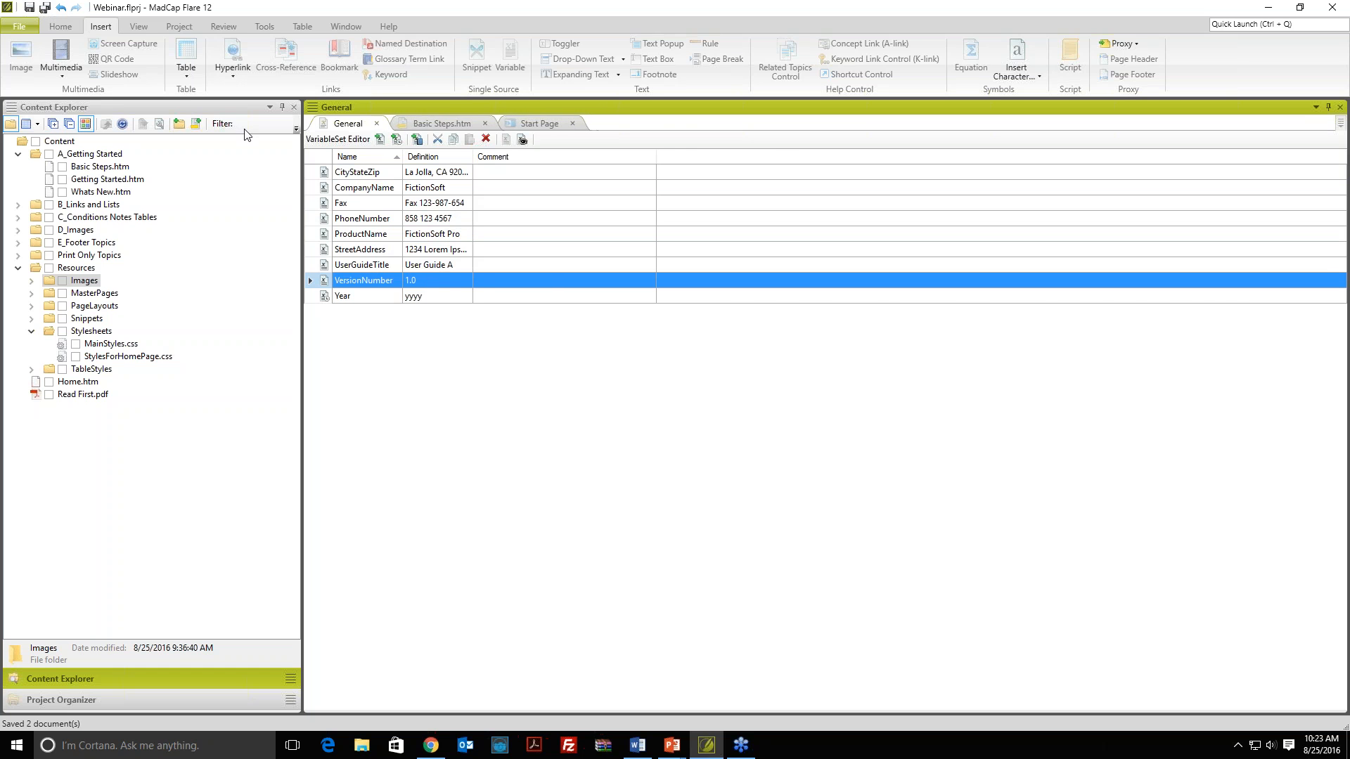
{"action": "left_click", "coordinate": [422, 124]}
{"action": "left_click", "coordinate": [510, 319]}
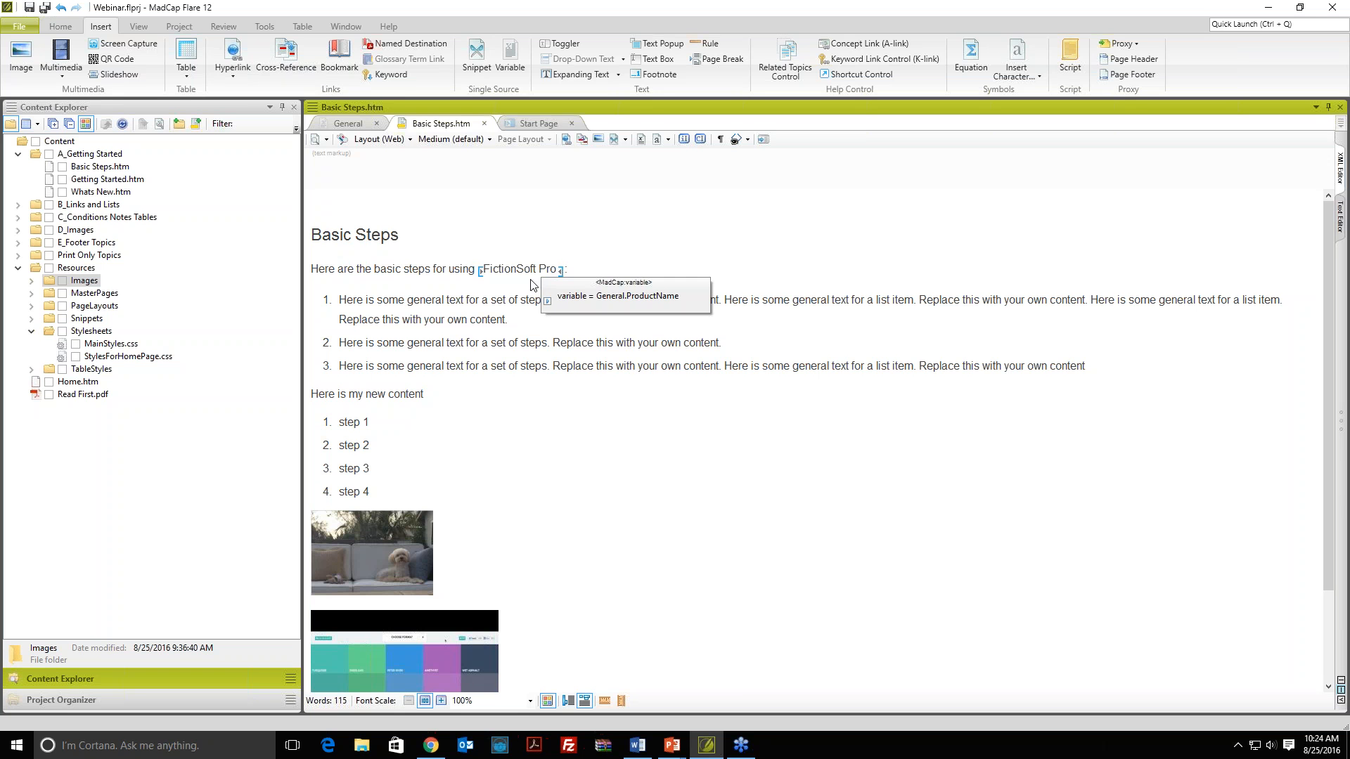
Step: Turn all the text below the heading of the Getting Started topic into a snippet named Getting Started Steps
{"action": "double_click", "coordinate": [109, 180]}
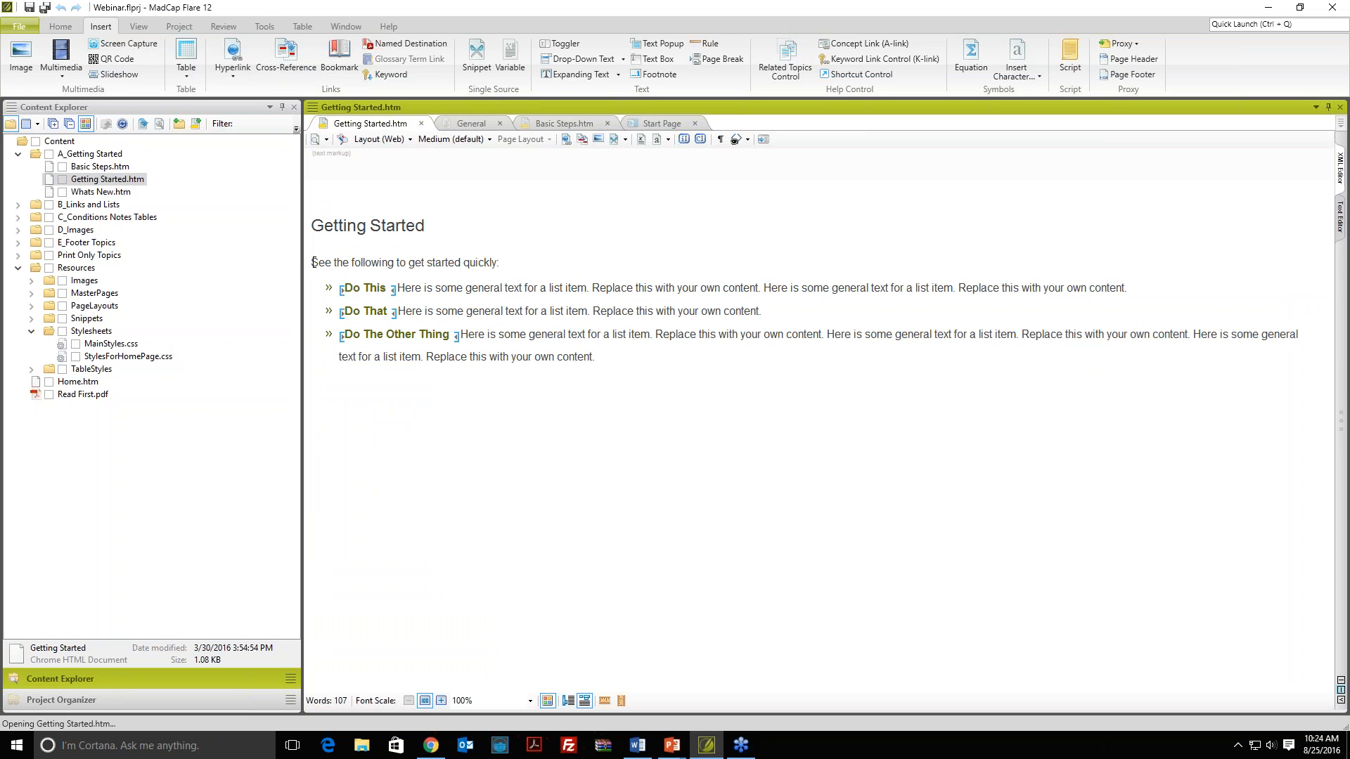
{"action": "left_click_drag", "start_coordinate": [314, 262], "coordinate": [627, 360]}
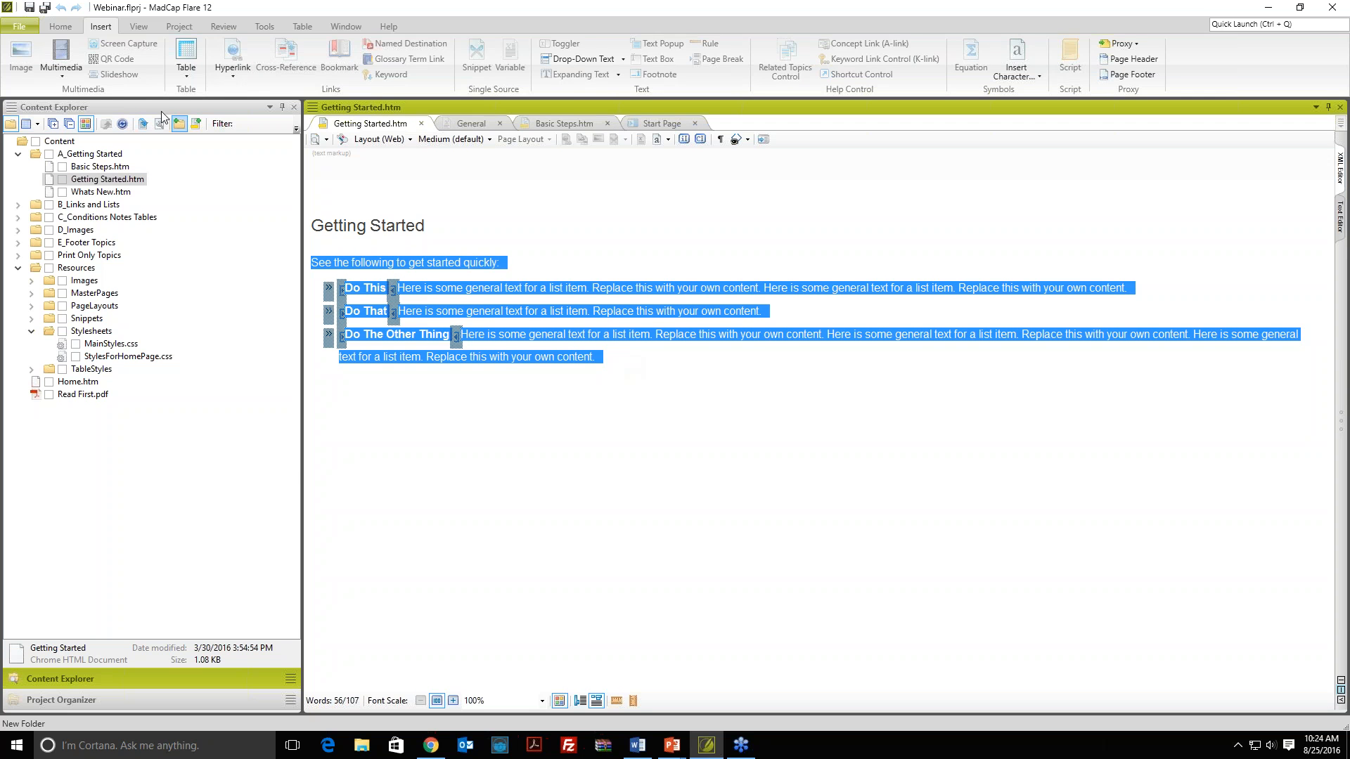
{"action": "left_click", "coordinate": [60, 26]}
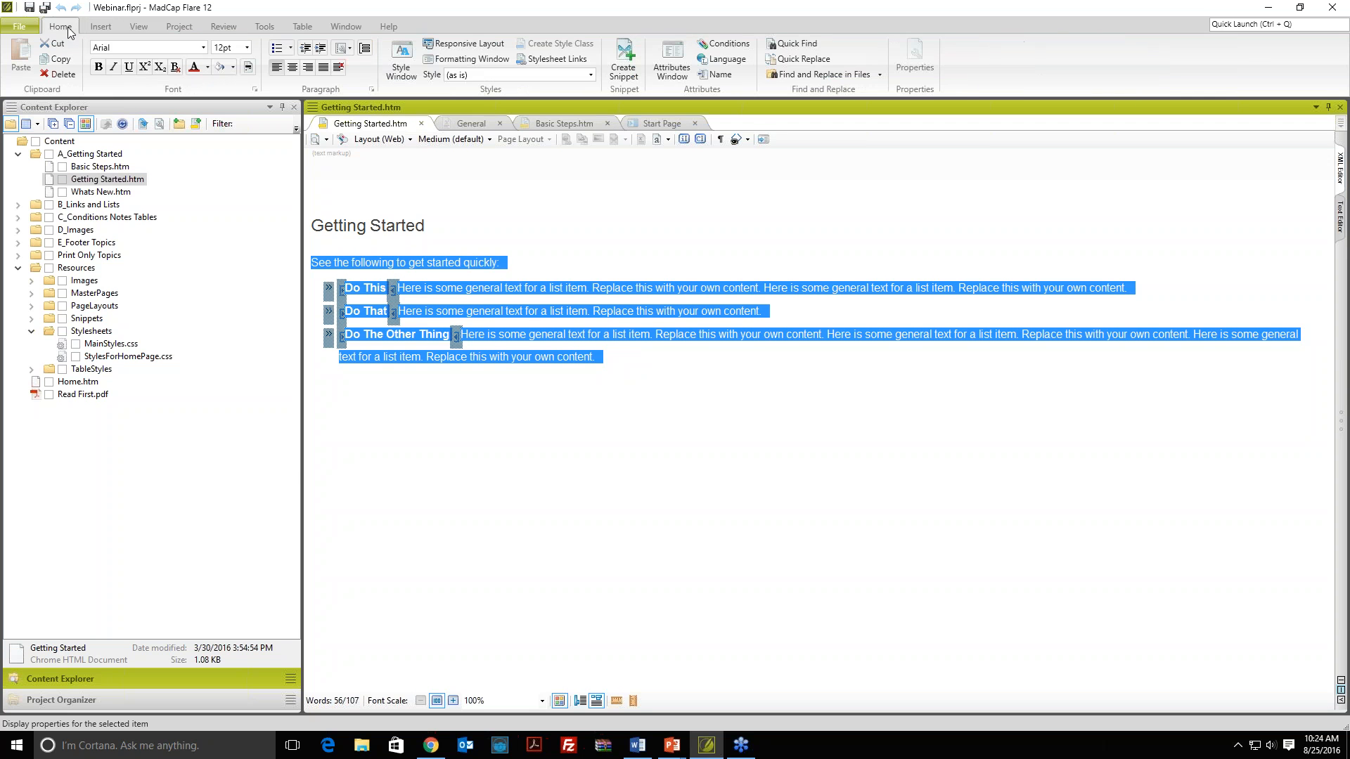
{"action": "left_click", "coordinate": [622, 69]}
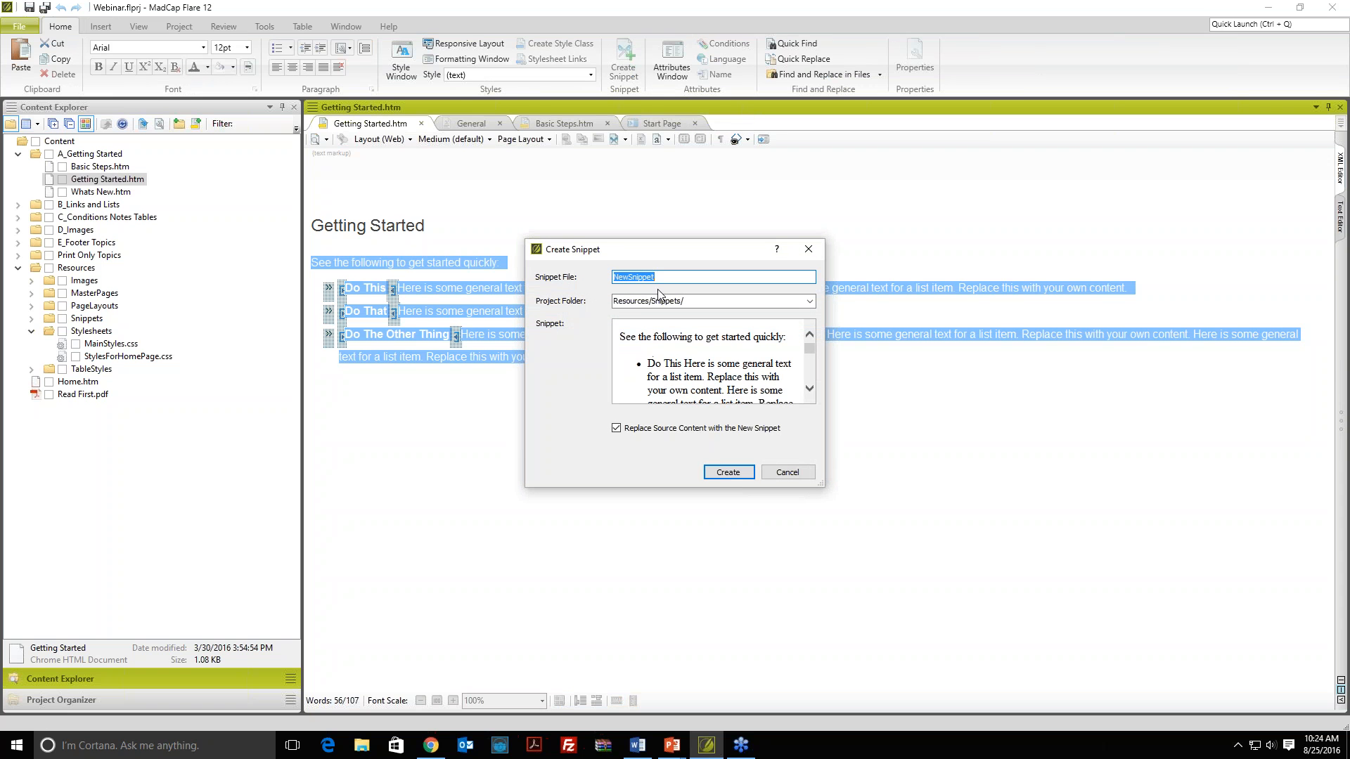
{"action": "type", "text": "Getting Started Steps"}
{"action": "left_click", "coordinate": [738, 481]}
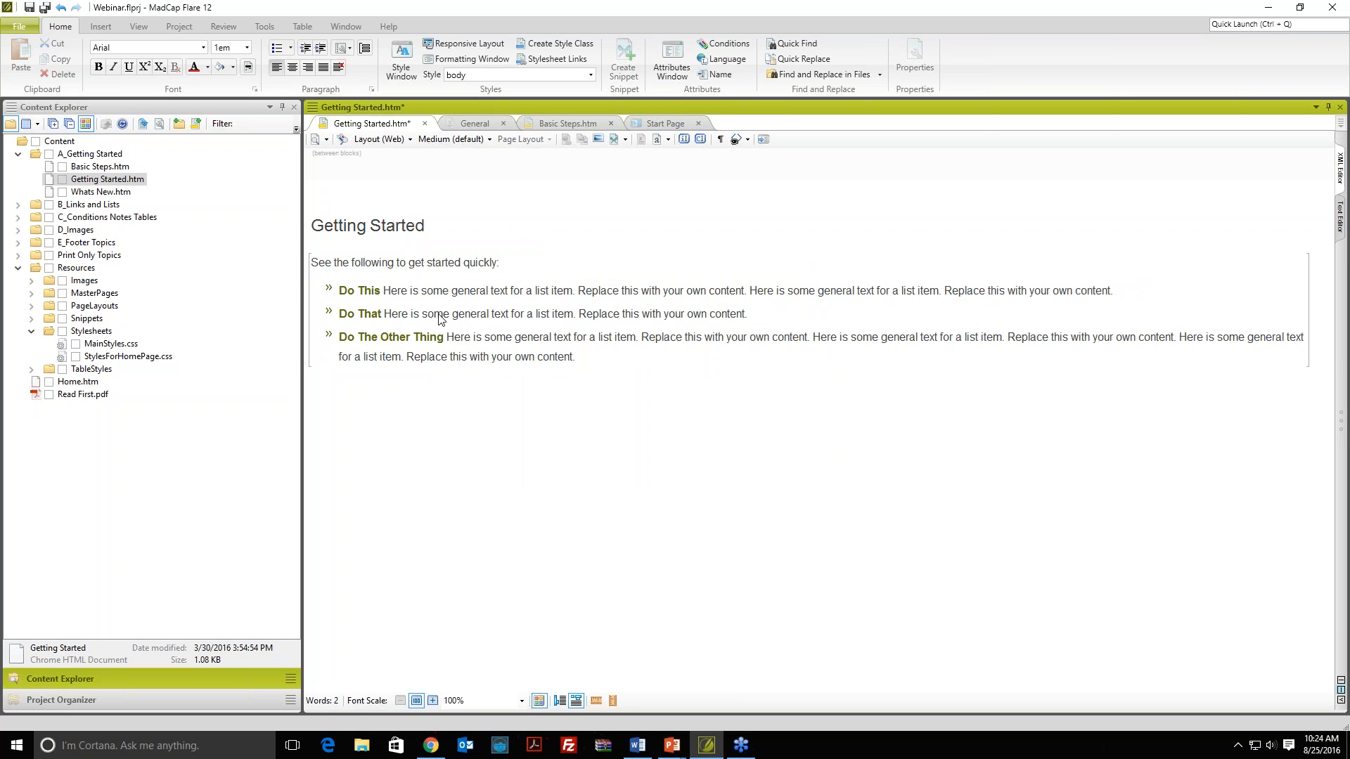
Step: Add an empty paragraph between the dog picture and the video in the Basic Steps topic
{"action": "left_click", "coordinate": [574, 124]}
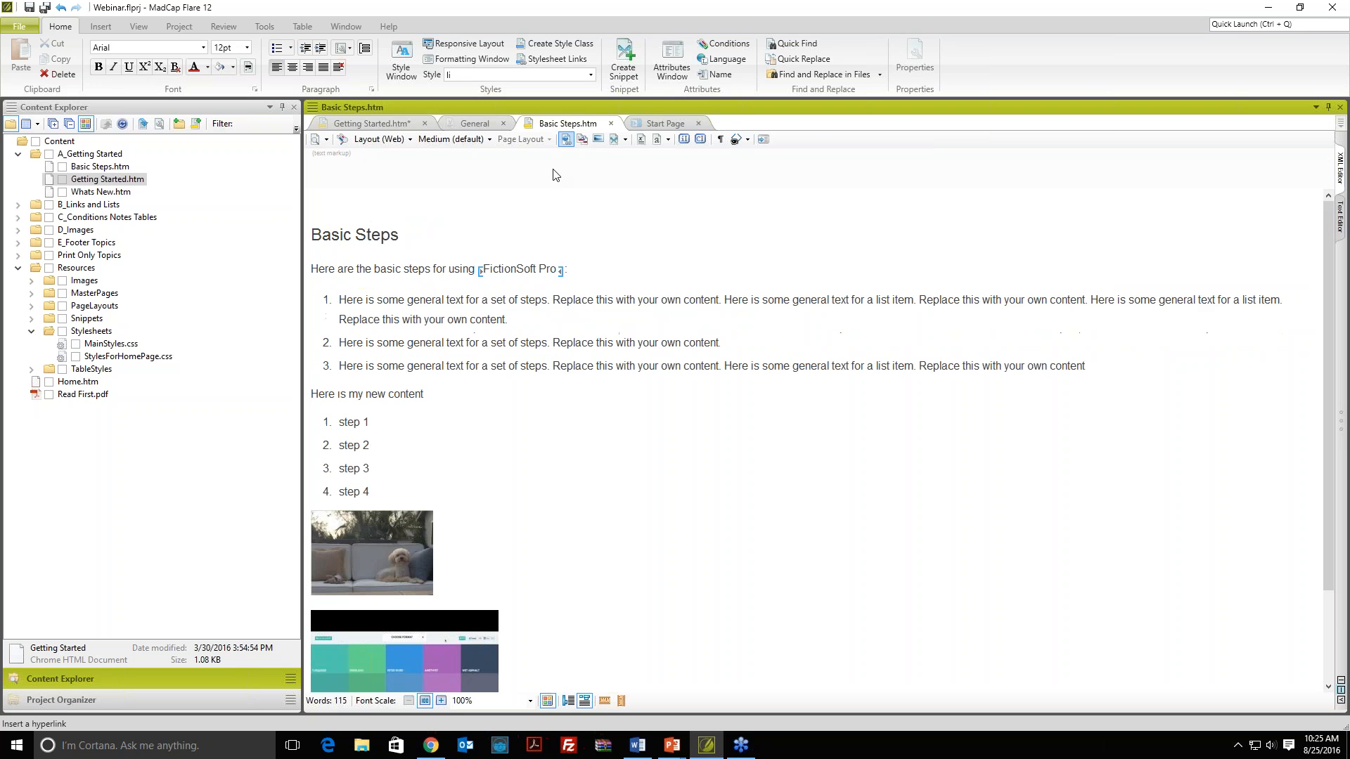
{"action": "left_click", "coordinate": [452, 495]}
{"action": "left_click", "coordinate": [469, 579]}
{"action": "key", "text": "Return"}
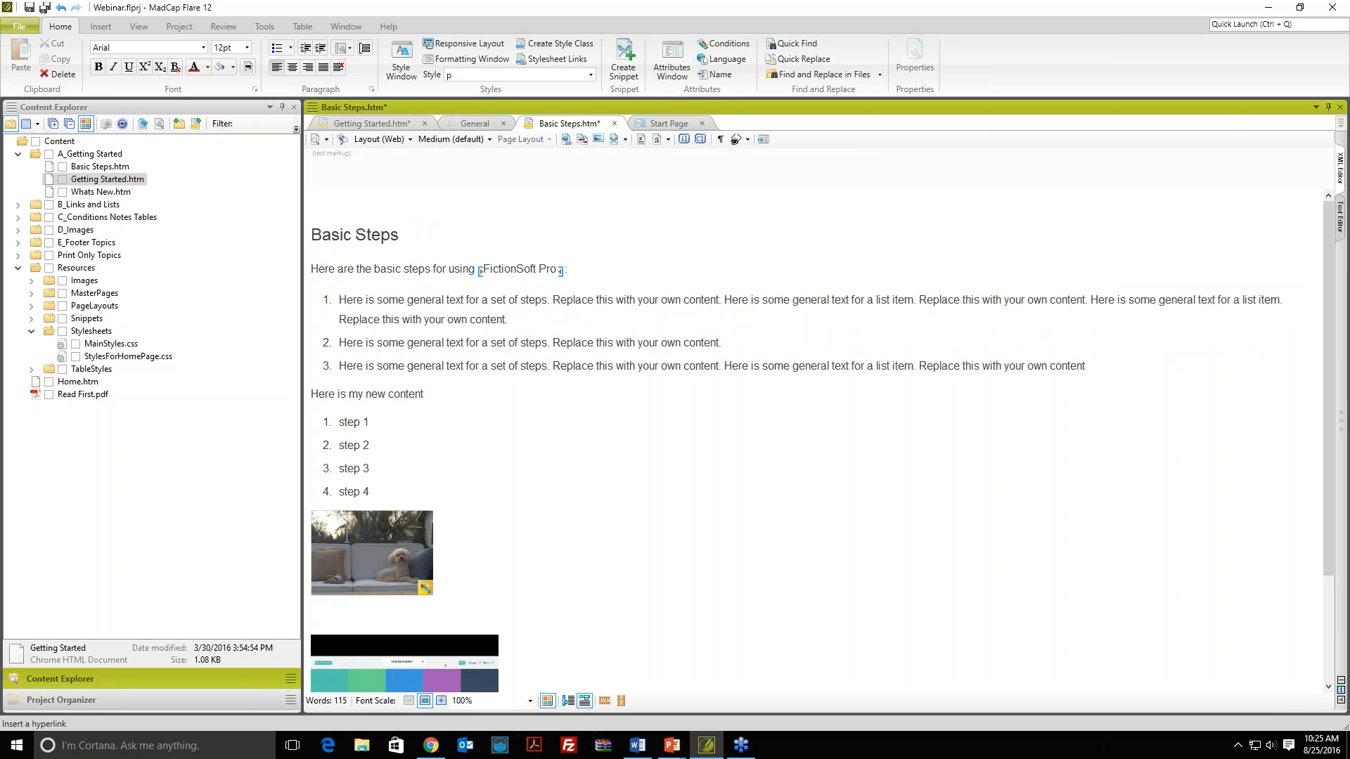
Step: Expand the Snippets folder, try to insert the Getting Started Steps snippet in the empty paragraph, and save all files
{"action": "left_click", "coordinate": [32, 320]}
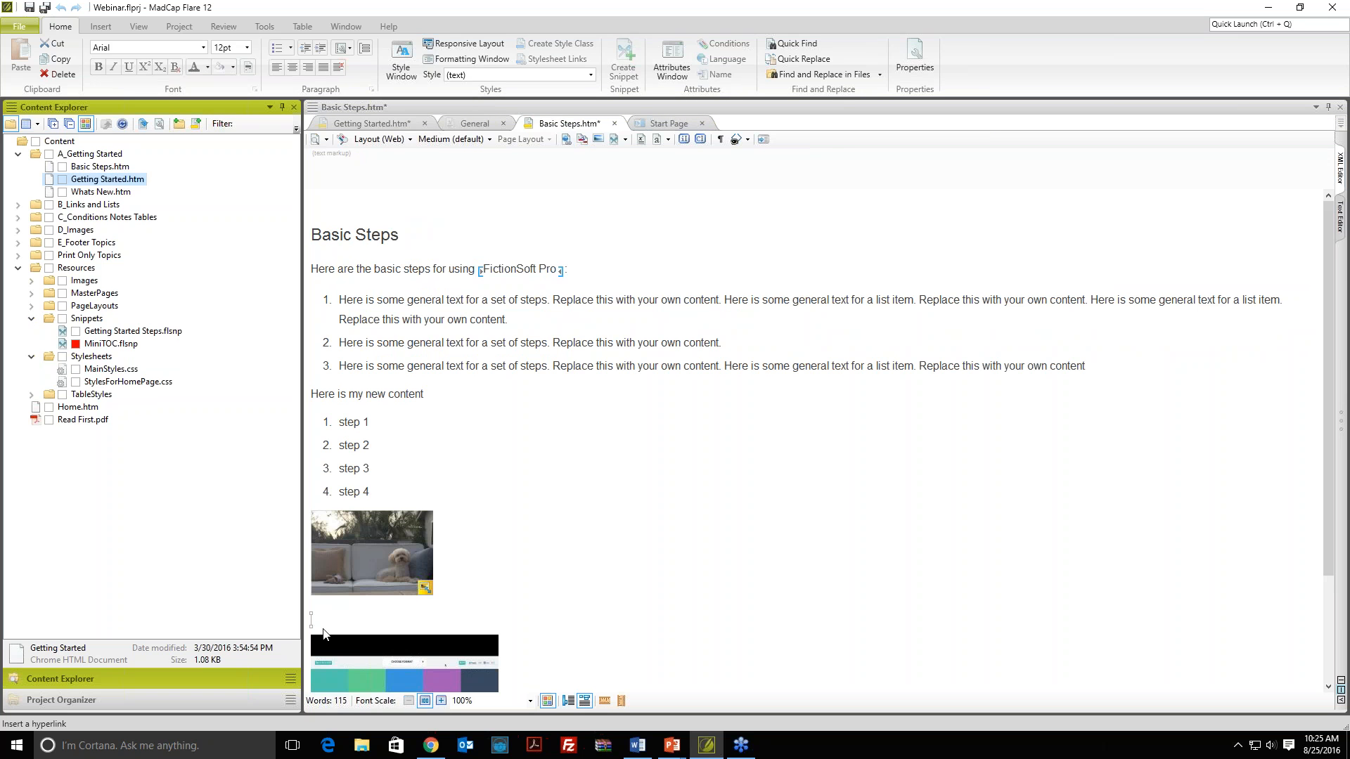
{"action": "left_click", "coordinate": [626, 140]}
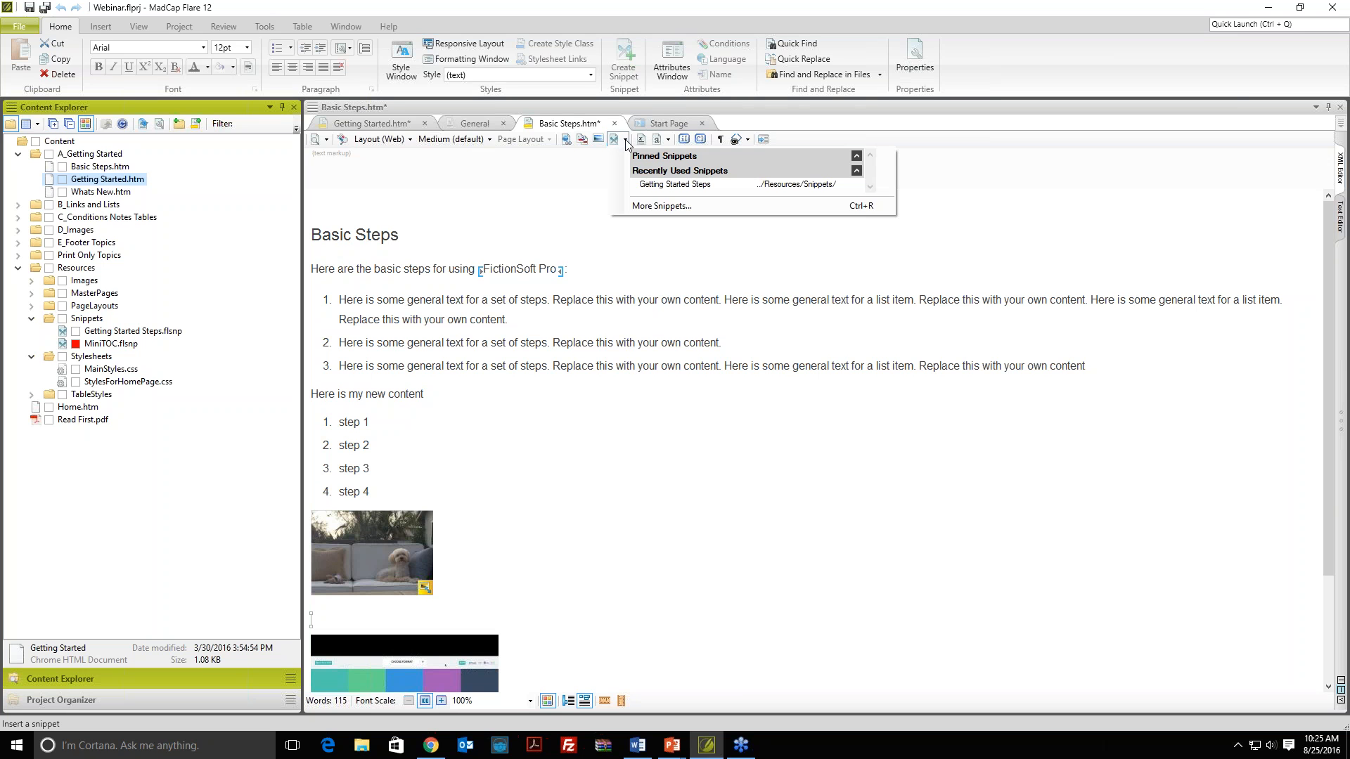
{"action": "left_click", "coordinate": [641, 185]}
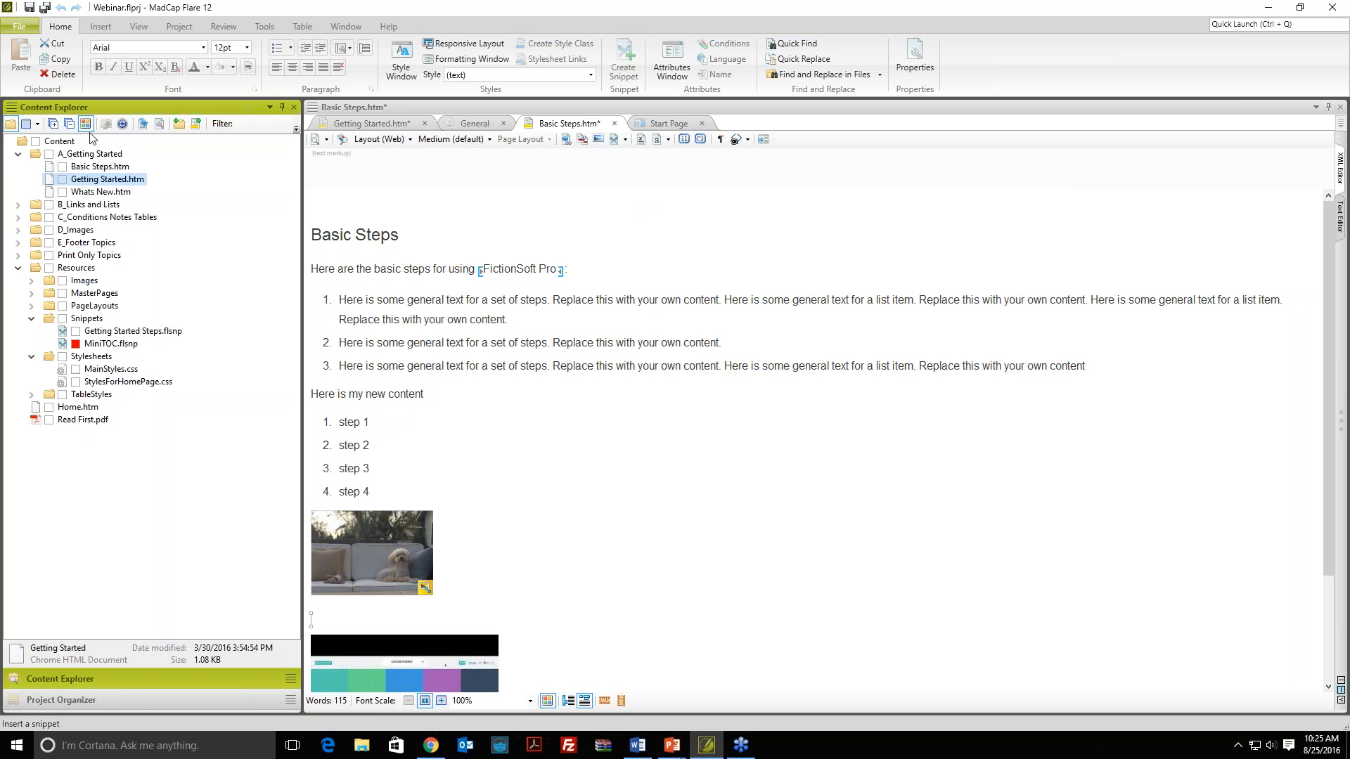
{"action": "left_click", "coordinate": [45, 8]}
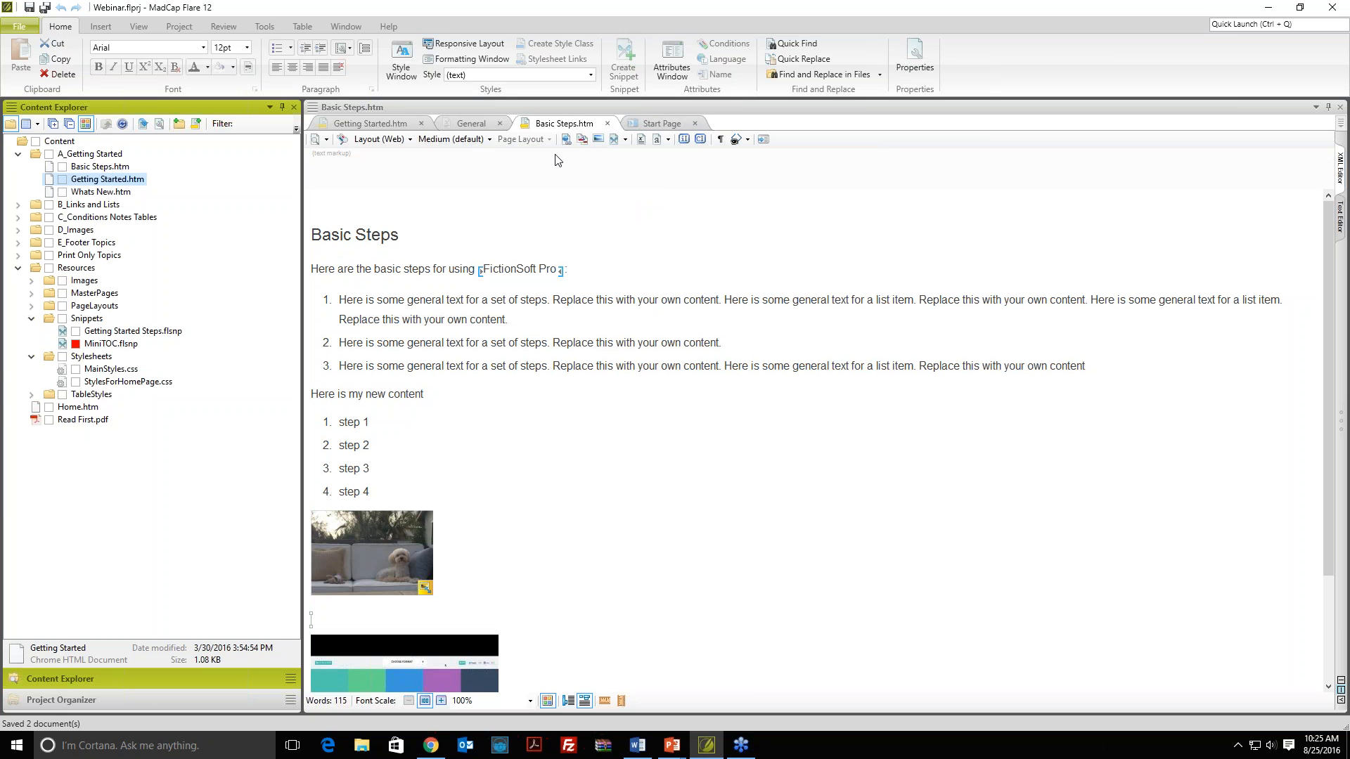
Step: Insert the recently used Getting Started Steps snippet between the dog picture and the video
{"action": "left_click", "coordinate": [626, 140]}
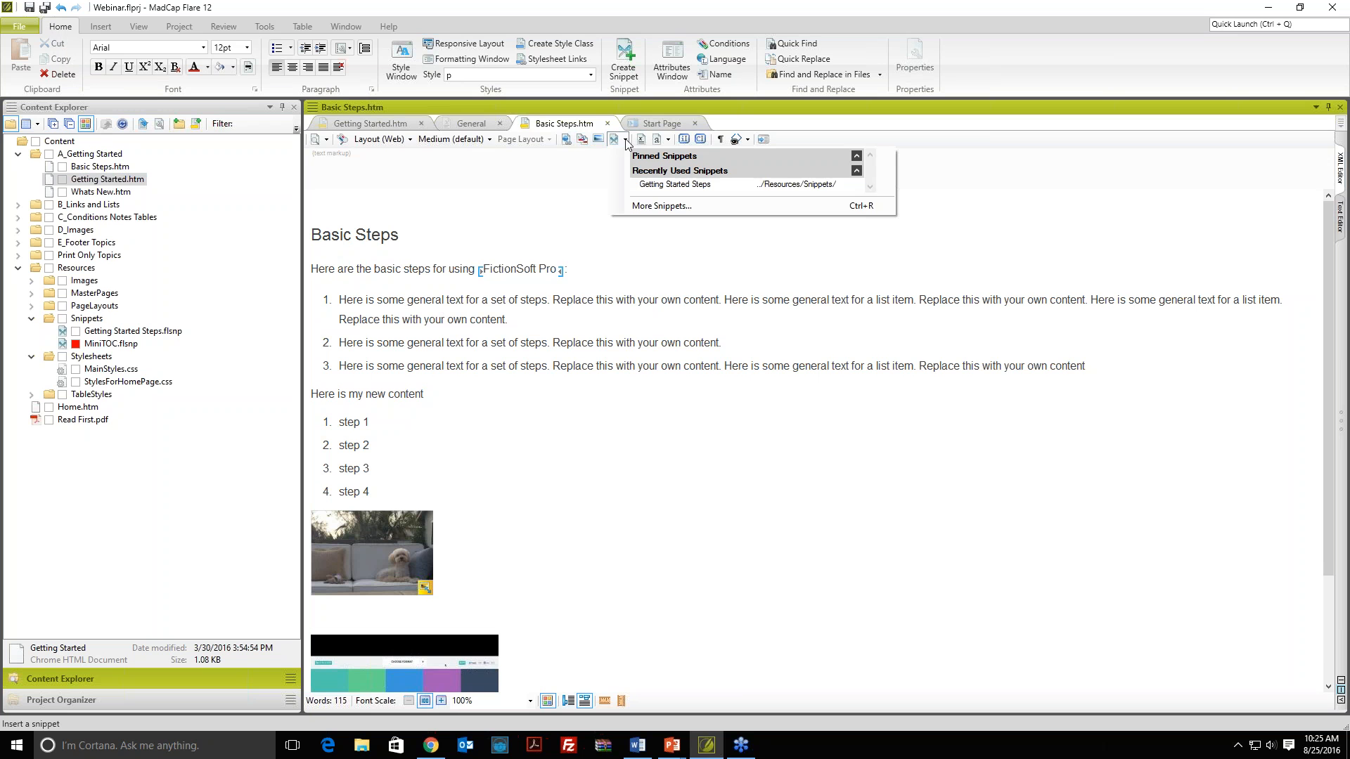
{"action": "left_click", "coordinate": [635, 186]}
{"action": "left_click", "coordinate": [648, 371]}
{"action": "scroll", "coordinate": [651, 464], "scroll_direction": "down", "scroll_amount": 2}
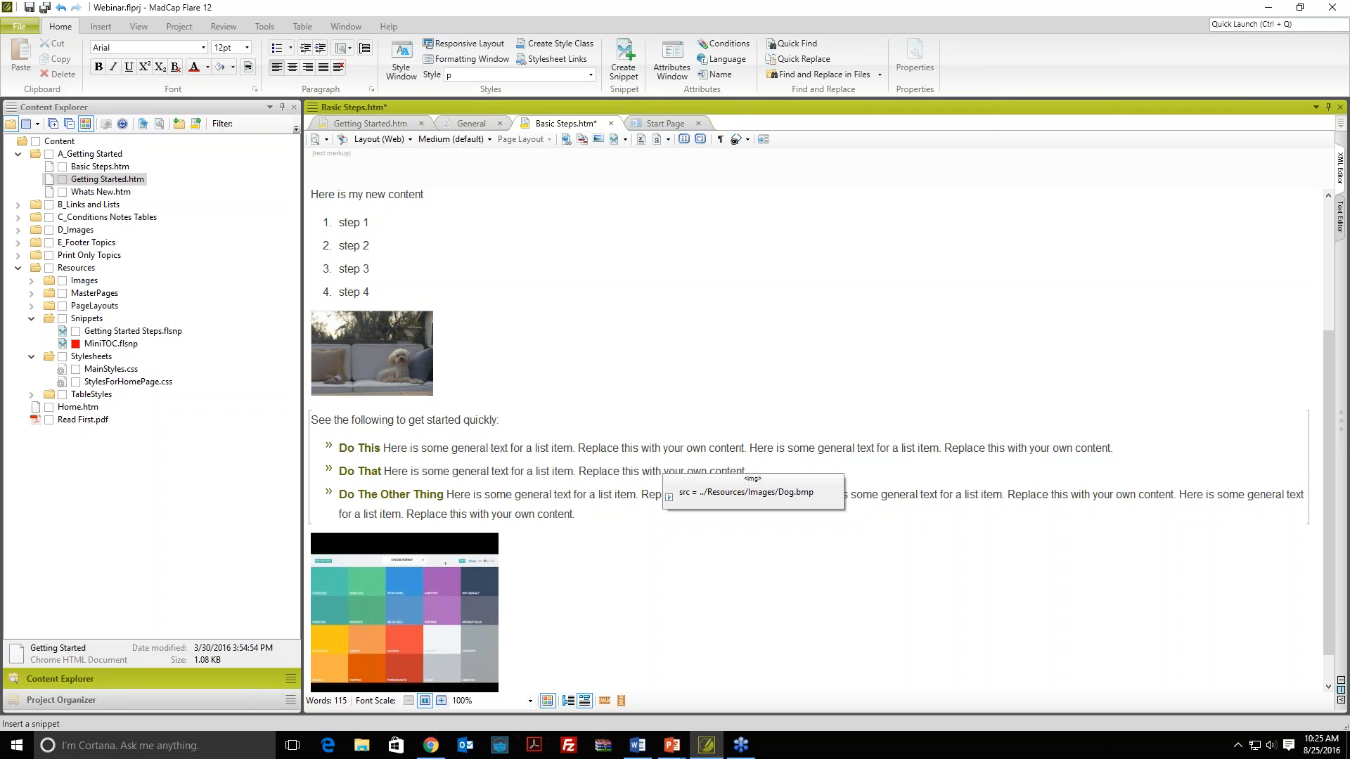
Step: Delete the Do The Other Thing list item from the Getting Started Steps.flsnp snippet and save all files
{"action": "double_click", "coordinate": [112, 333]}
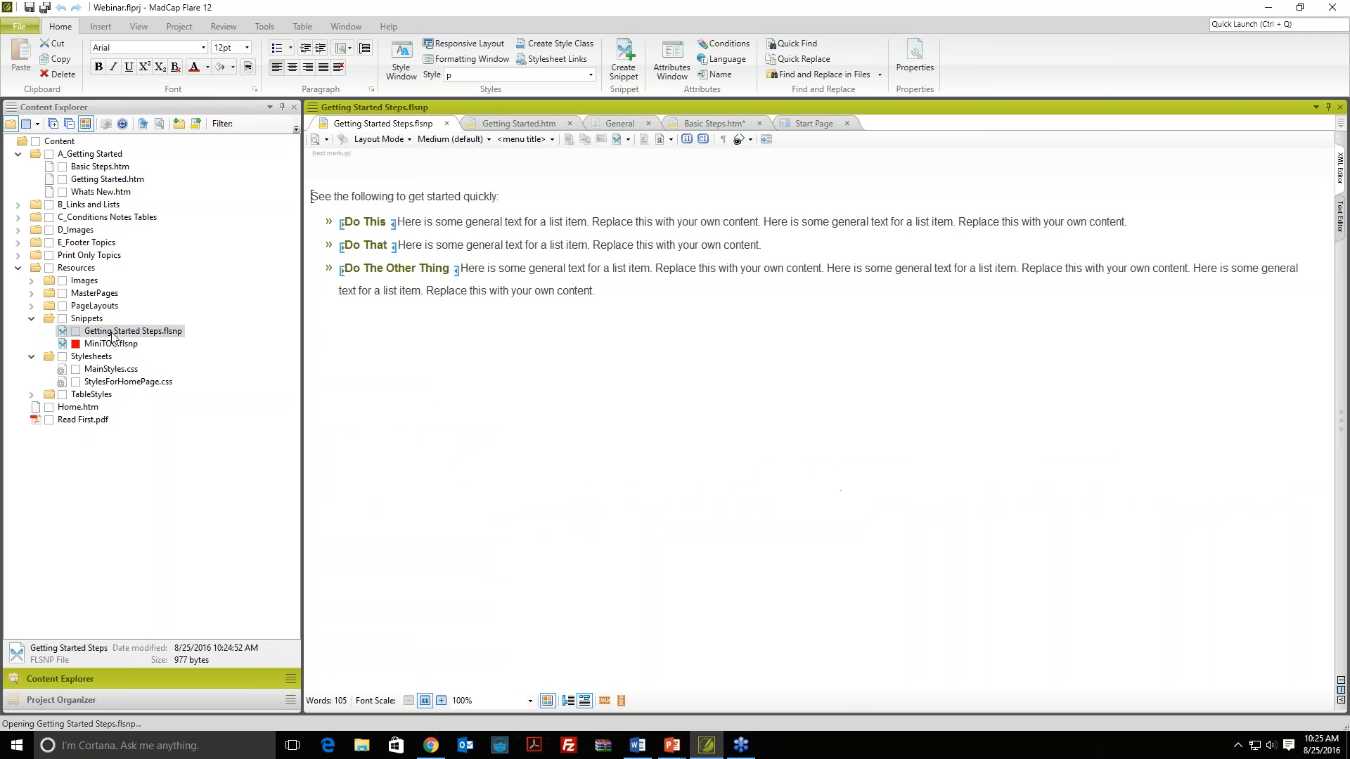
{"action": "left_click", "coordinate": [341, 269]}
{"action": "left_click_drag", "start_coordinate": [341, 268], "coordinate": [594, 291]}
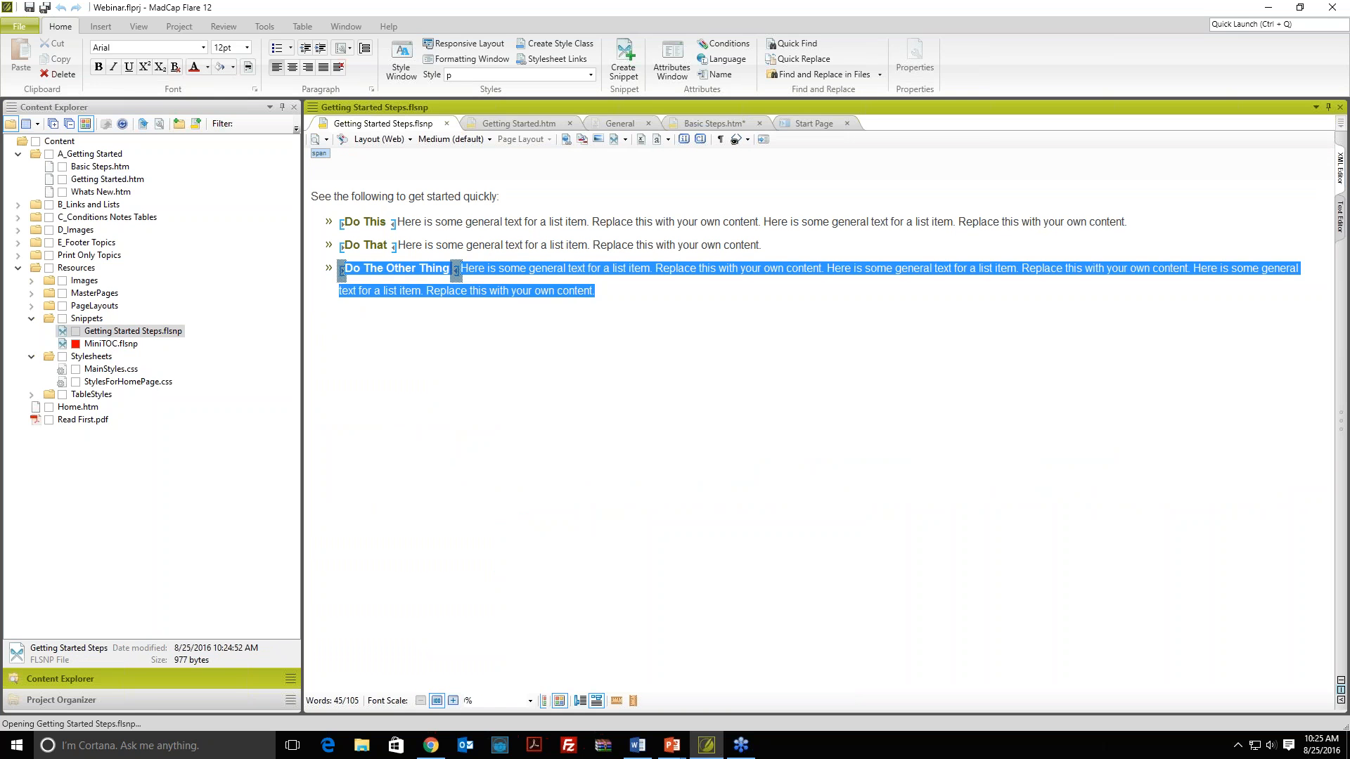
{"action": "key", "text": "Delete"}
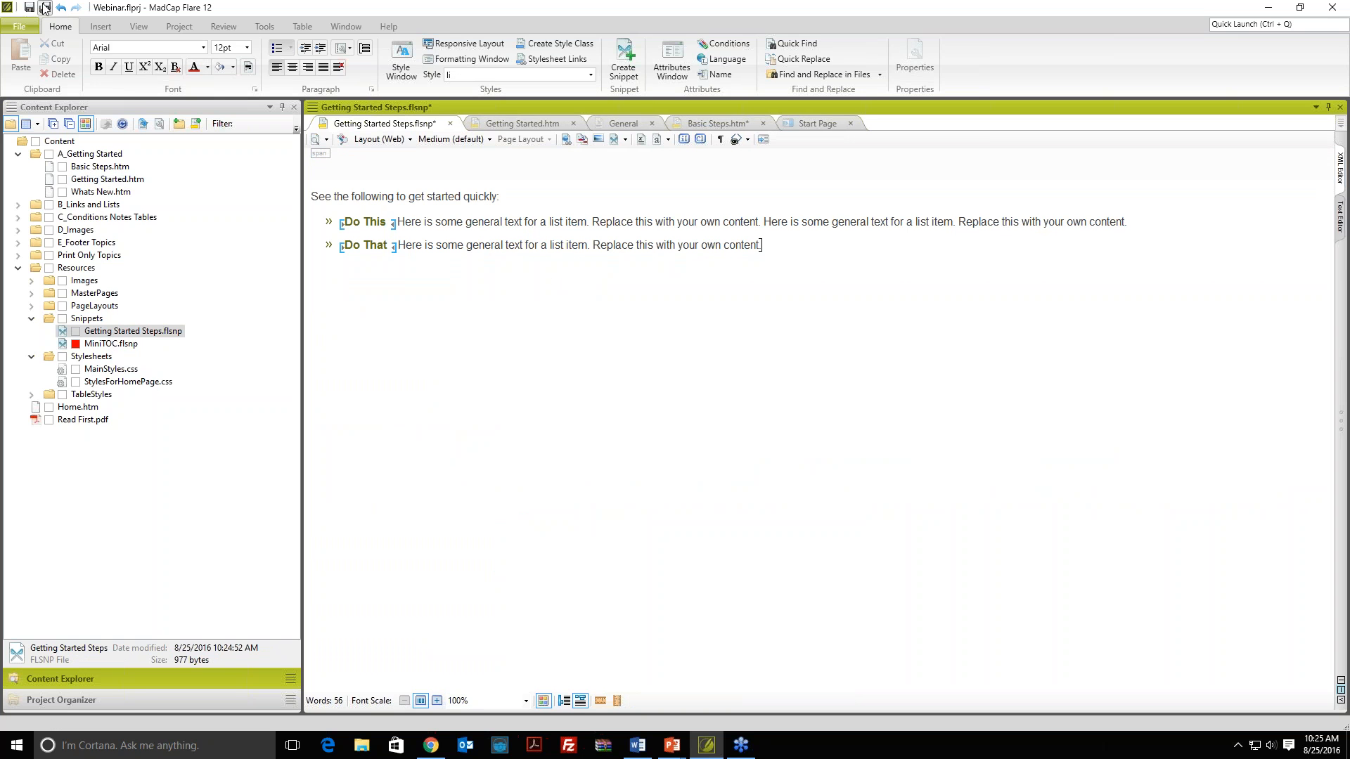
{"action": "left_click", "coordinate": [44, 8]}
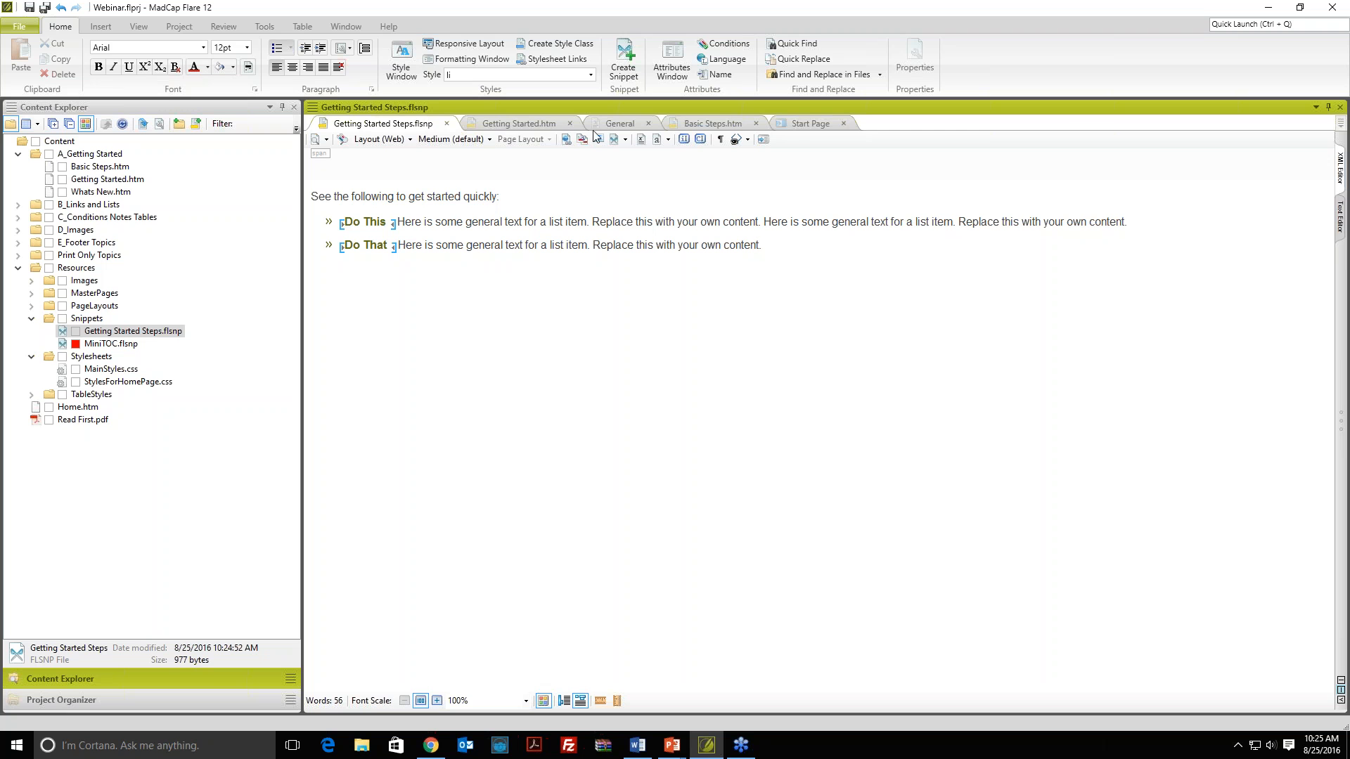
Step: Return to the Basic Steps topic and close the Getting Started topic and the Getting Started Steps snippet
{"action": "left_click", "coordinate": [712, 121]}
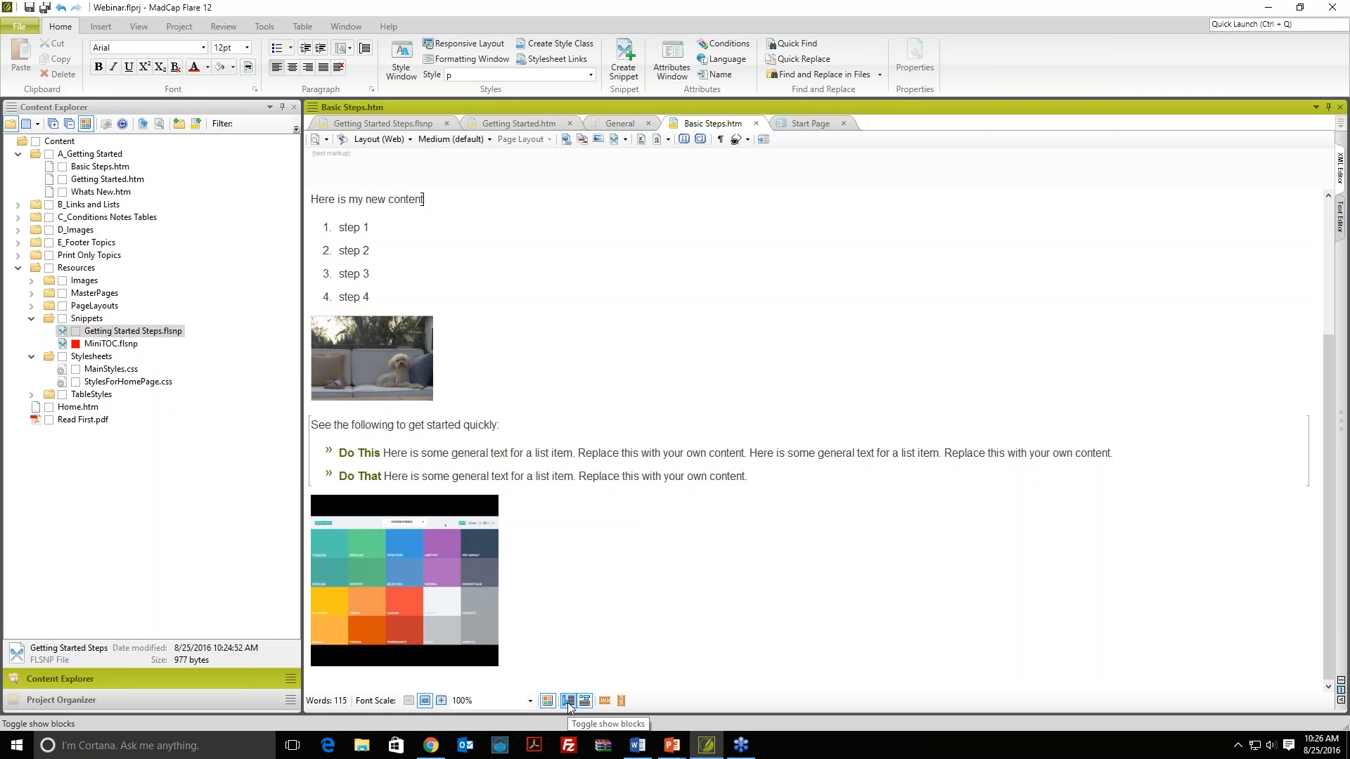
{"action": "left_click", "coordinate": [570, 123]}
{"action": "left_click", "coordinate": [446, 124]}
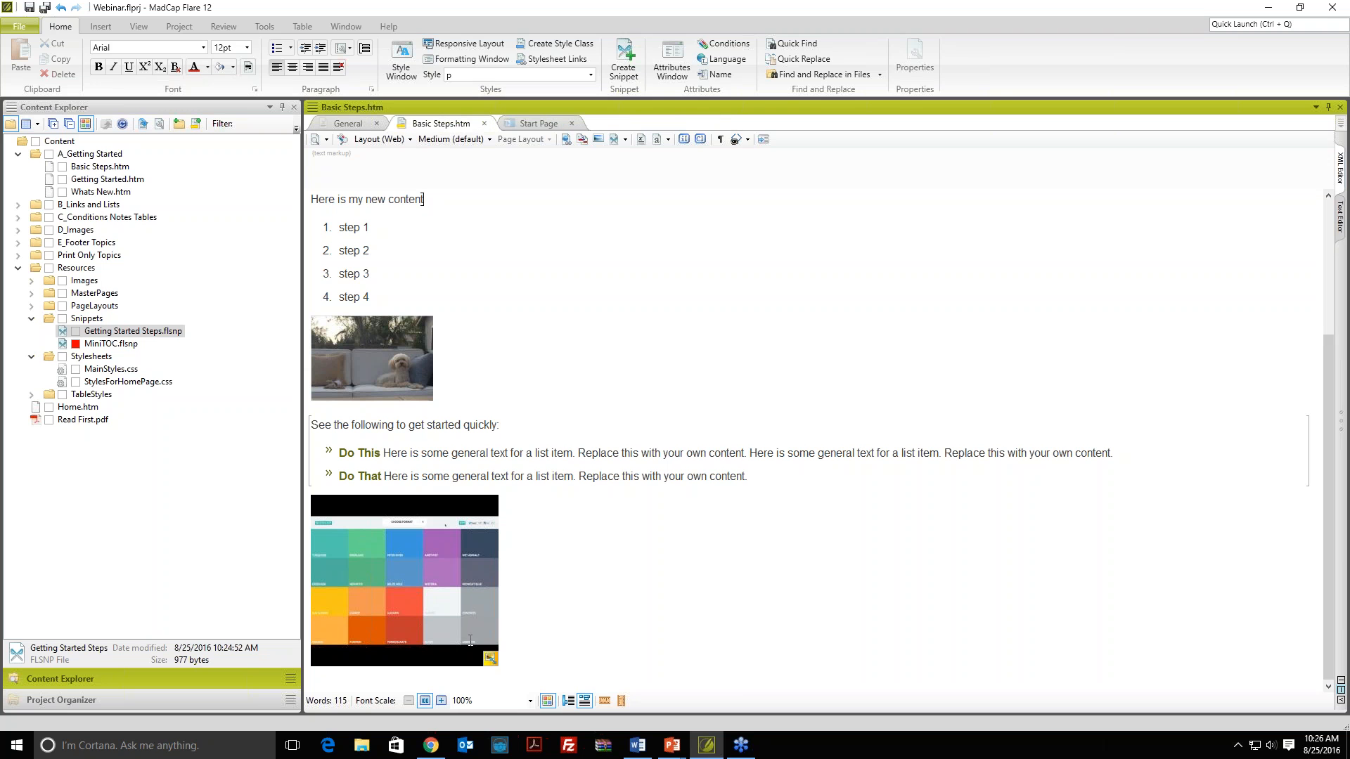
Step: Show the structure blocks beside the Basic Steps topic and use them to select the heading and the introductory paragraph
{"action": "left_click", "coordinate": [574, 702]}
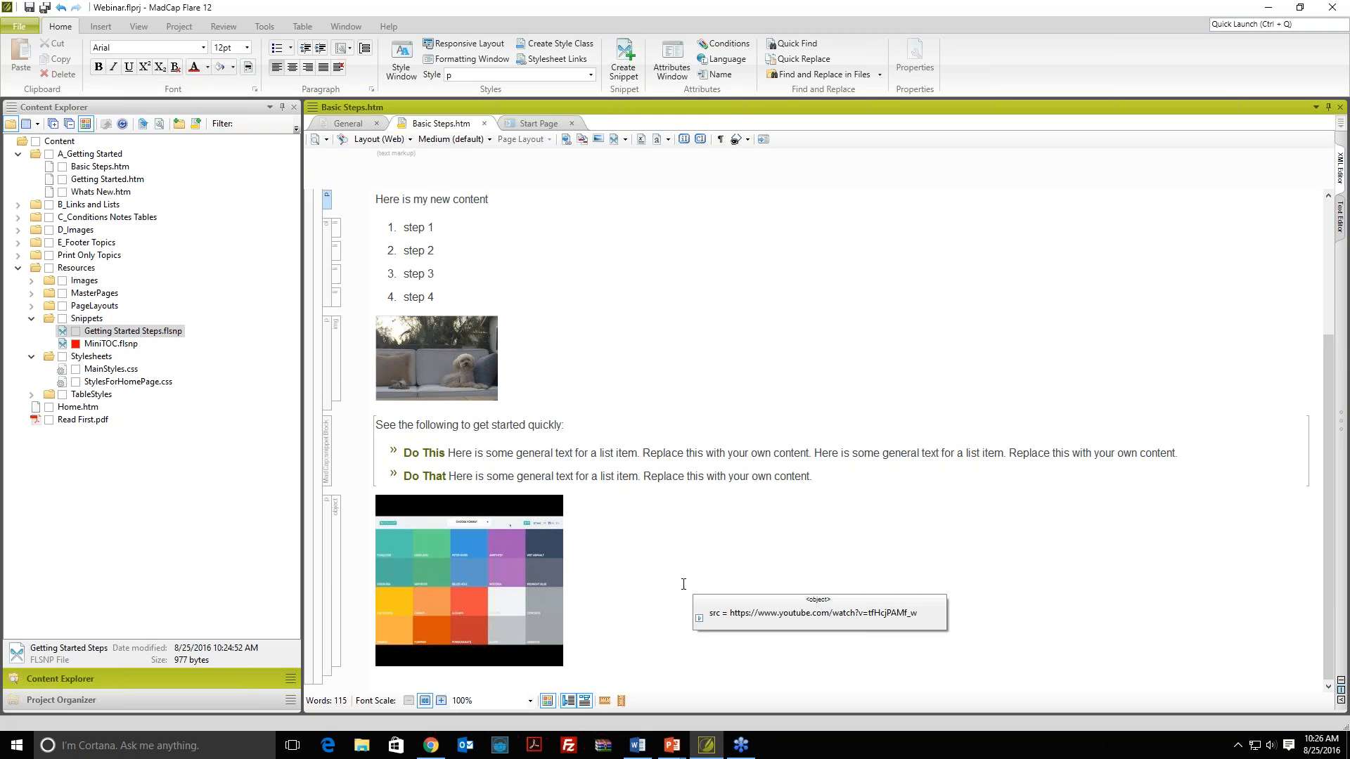
{"action": "scroll", "coordinate": [682, 584], "scroll_direction": "up", "scroll_amount": 3}
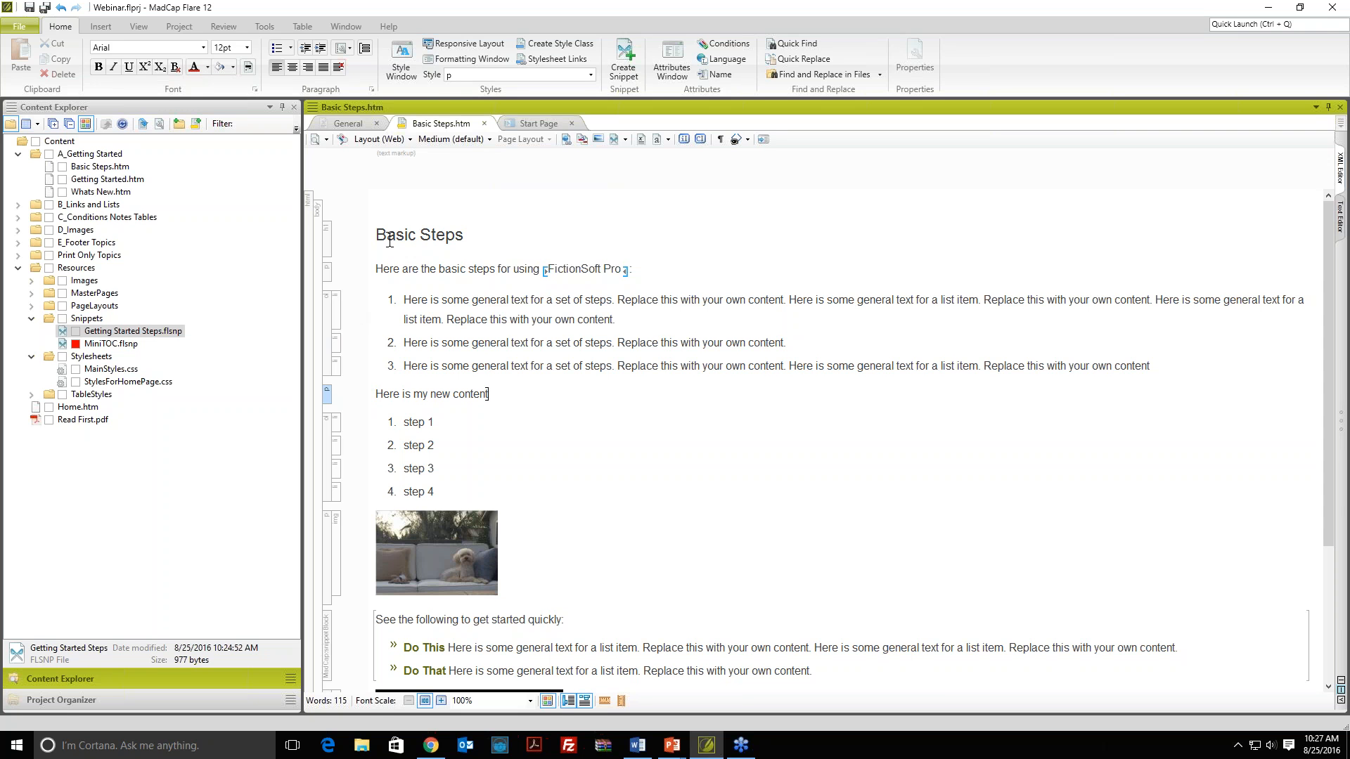
{"action": "left_click", "coordinate": [331, 241]}
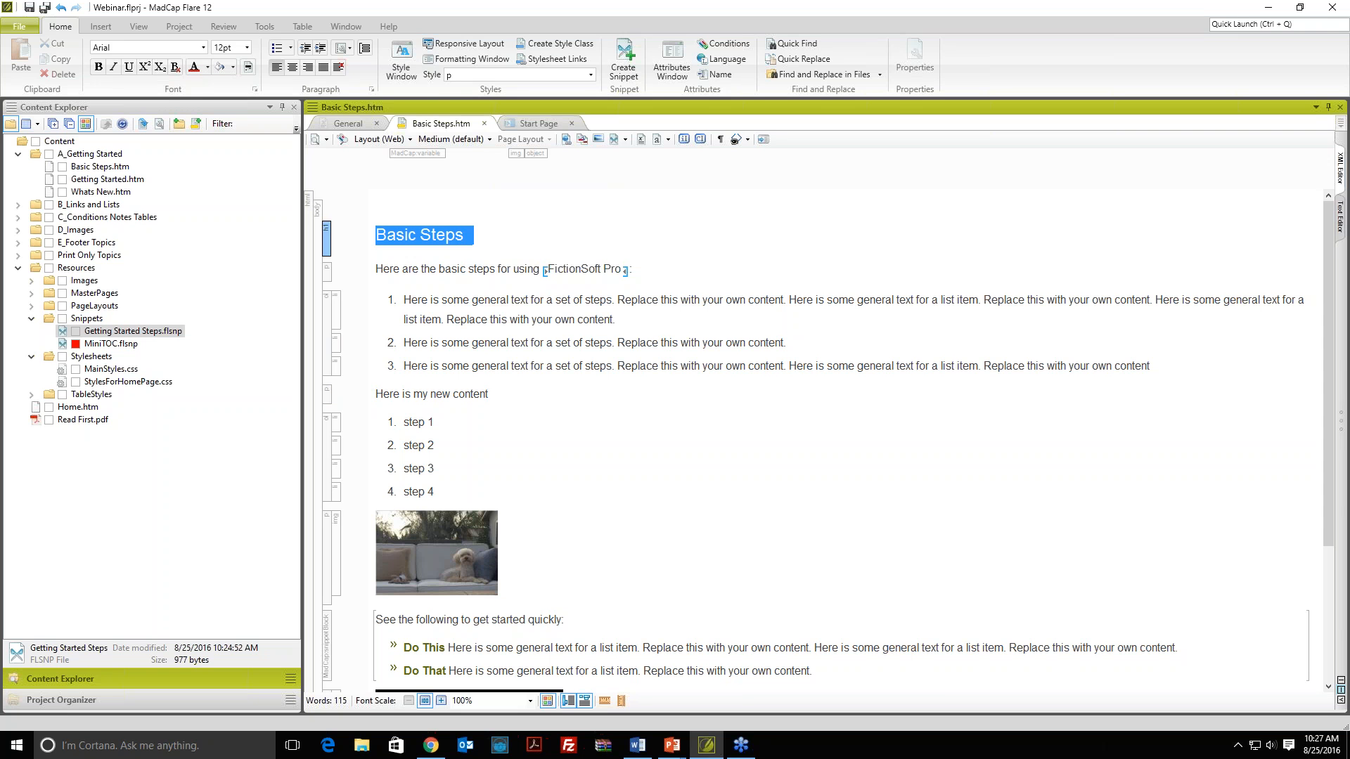
{"action": "left_click", "coordinate": [327, 272]}
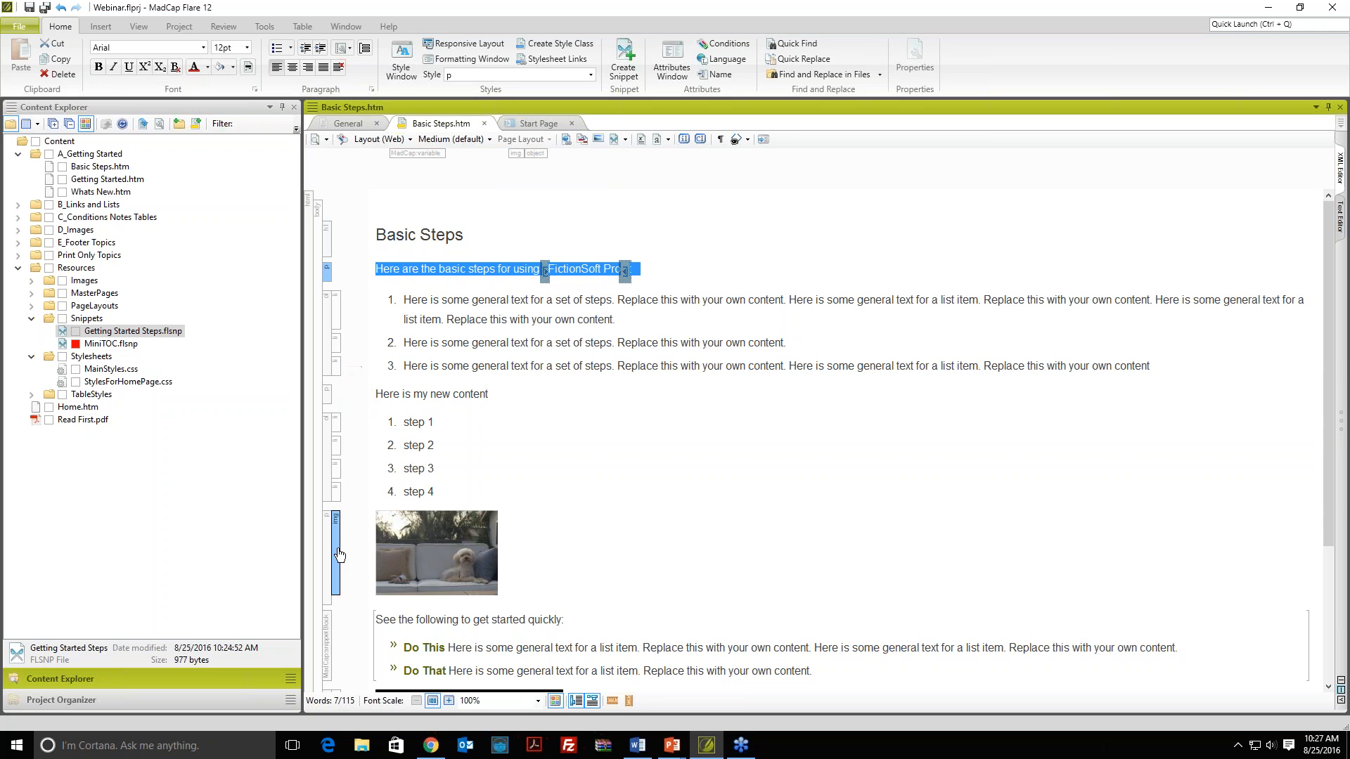
Step: Move the step 4 list item directly below step 1 using its structure block, and save all files
{"action": "left_click", "coordinate": [404, 430]}
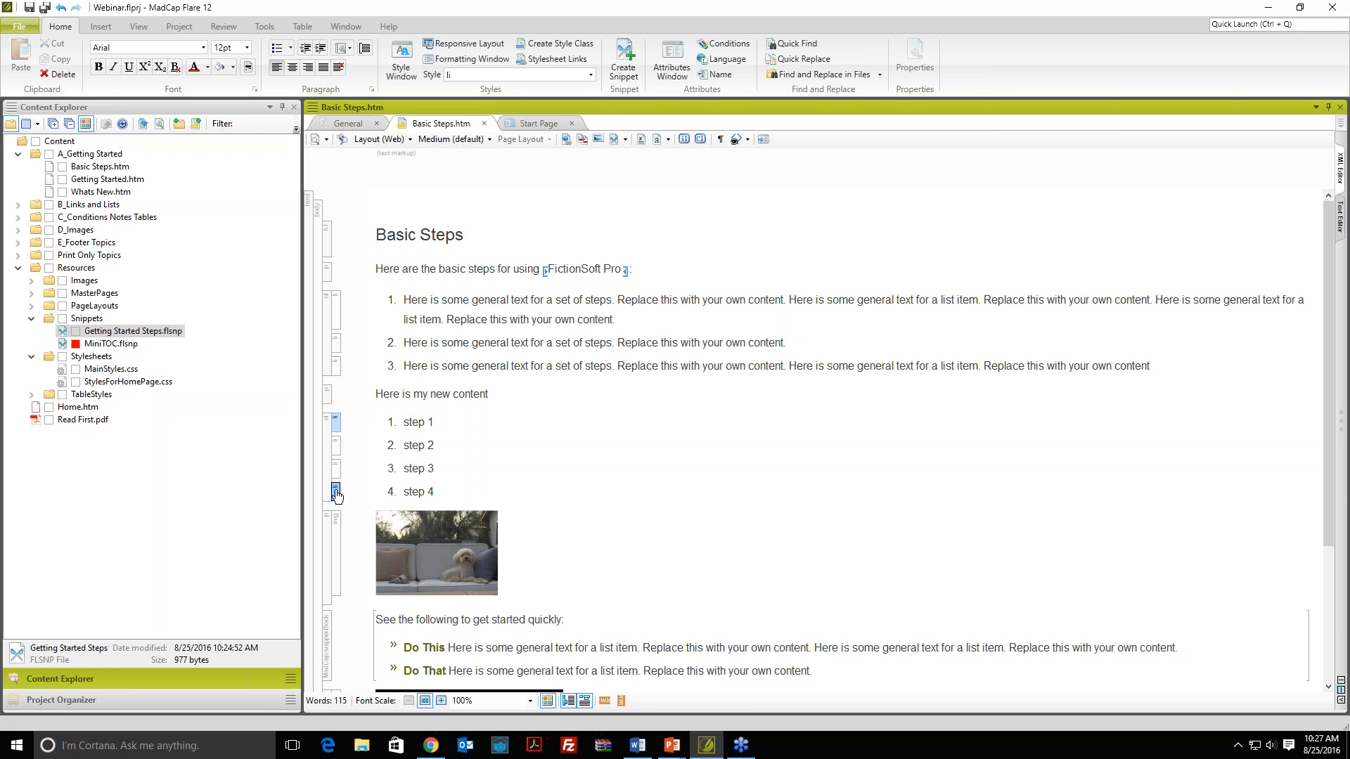
{"action": "left_click_drag", "start_coordinate": [337, 495], "coordinate": [338, 446]}
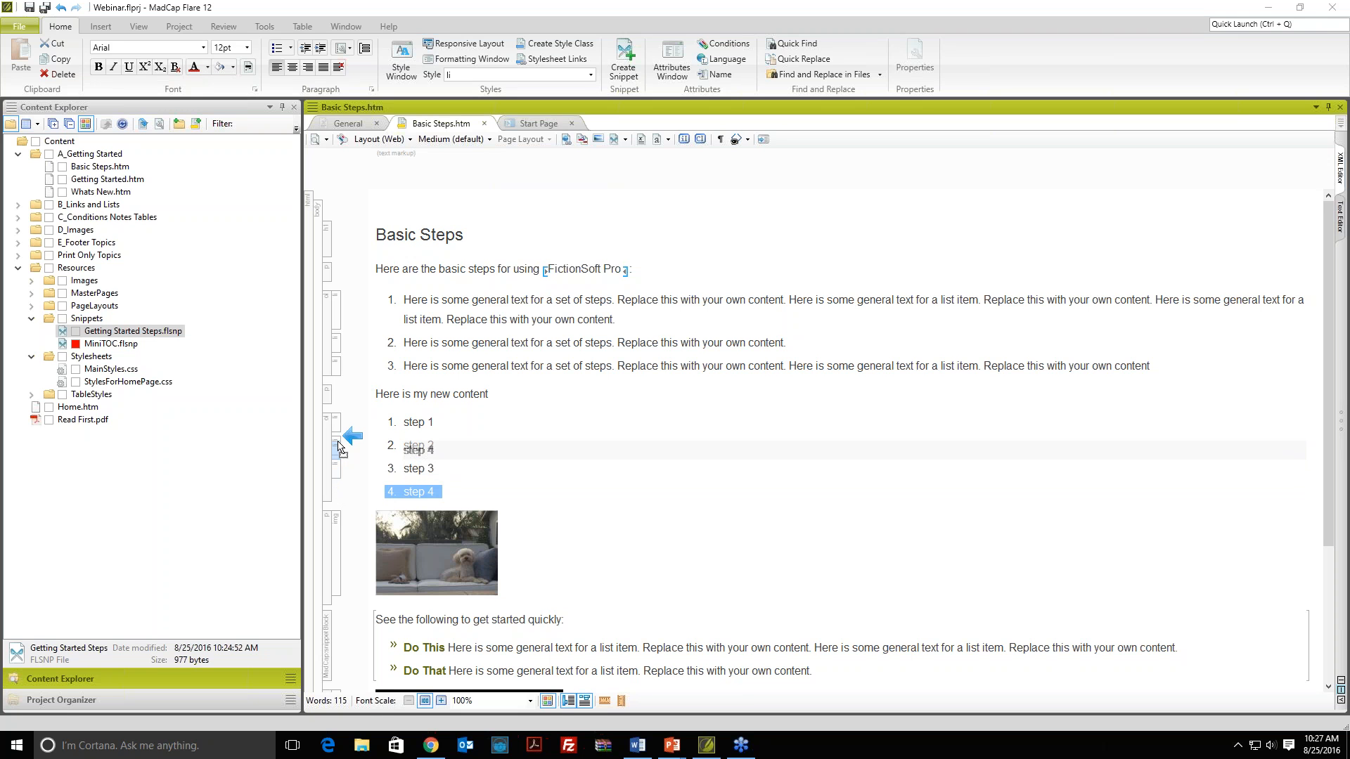
{"action": "left_click_drag", "start_coordinate": [339, 448], "coordinate": [340, 447]}
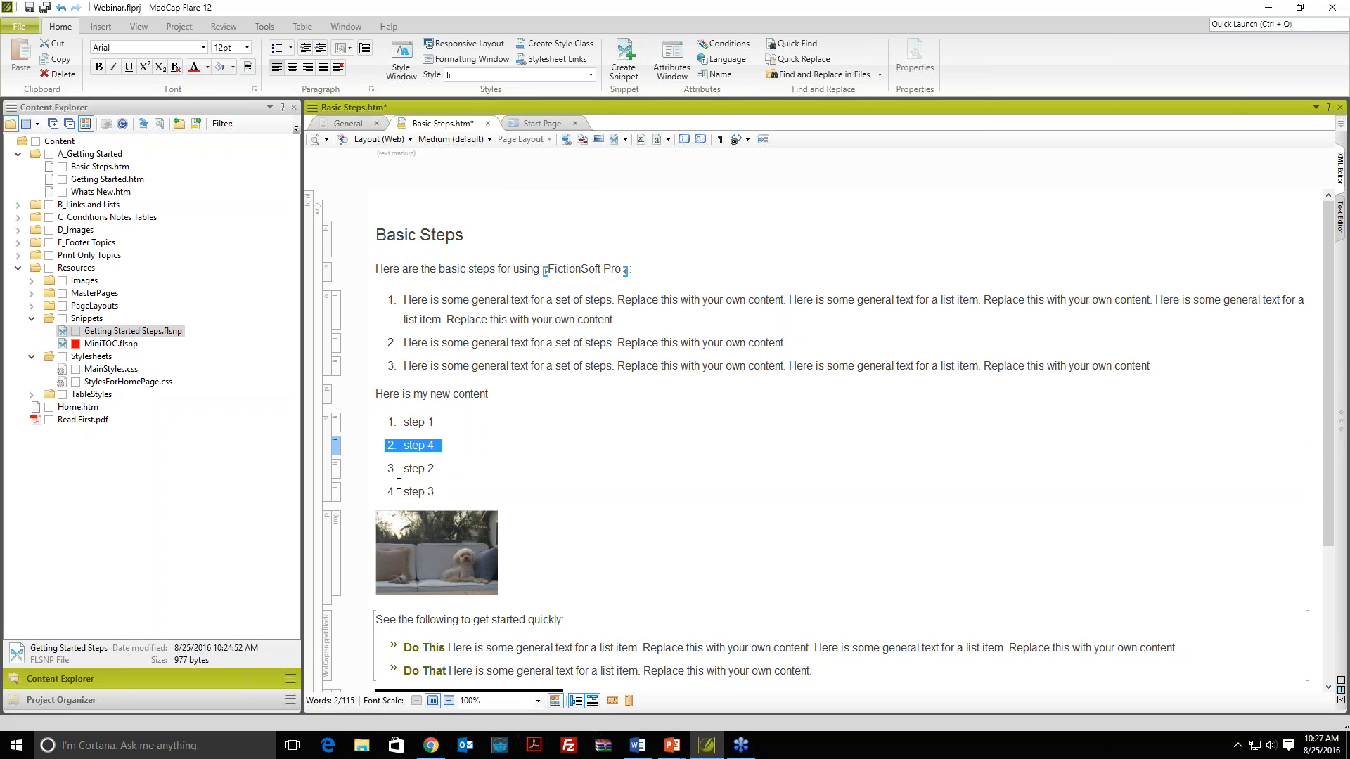
{"action": "left_click", "coordinate": [468, 490]}
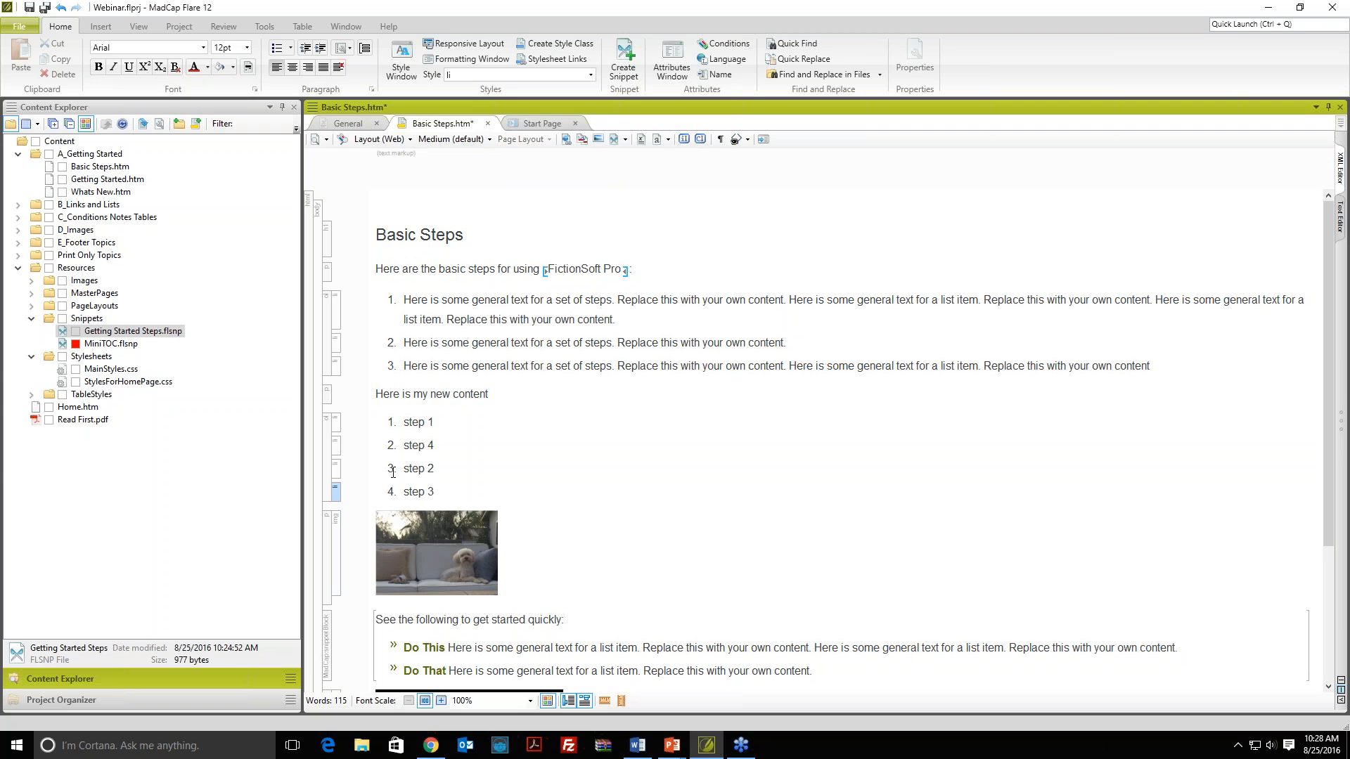
{"action": "left_click", "coordinate": [44, 7]}
{"action": "left_click", "coordinate": [404, 469]}
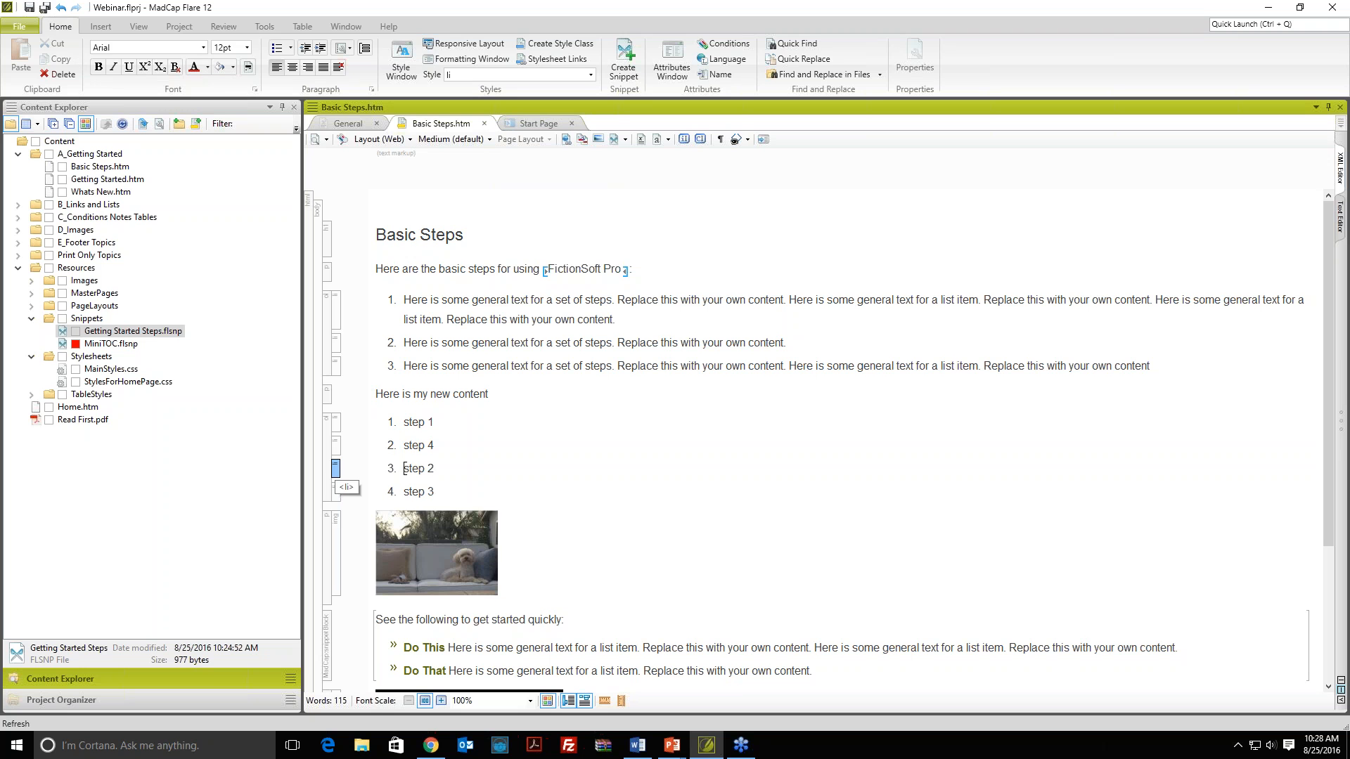
Step: Apply the General PDF condition tag to the step 2 list item in the Basic Steps topic
{"action": "right_click", "coordinate": [335, 469]}
{"action": "left_click", "coordinate": [379, 620]}
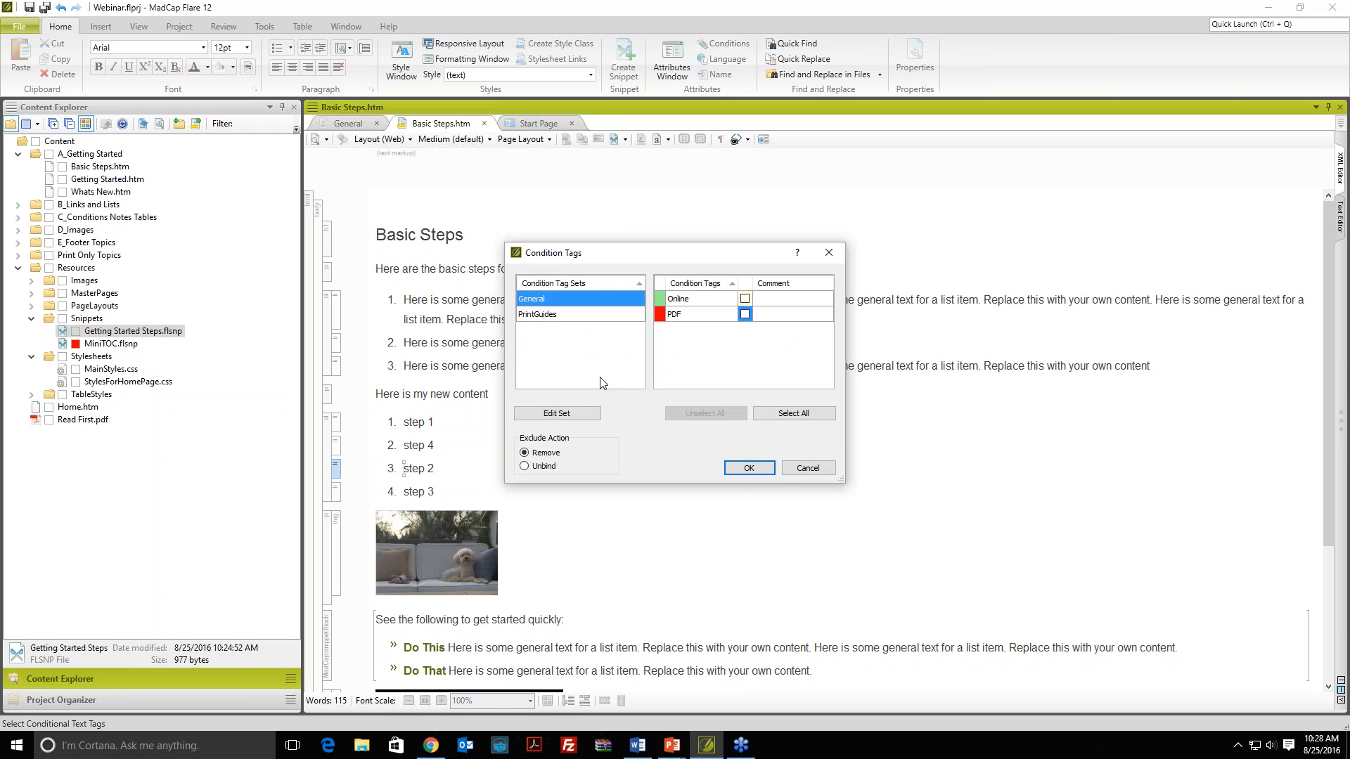
{"action": "left_click", "coordinate": [745, 315]}
{"action": "left_click", "coordinate": [759, 470]}
{"action": "left_click", "coordinate": [751, 492]}
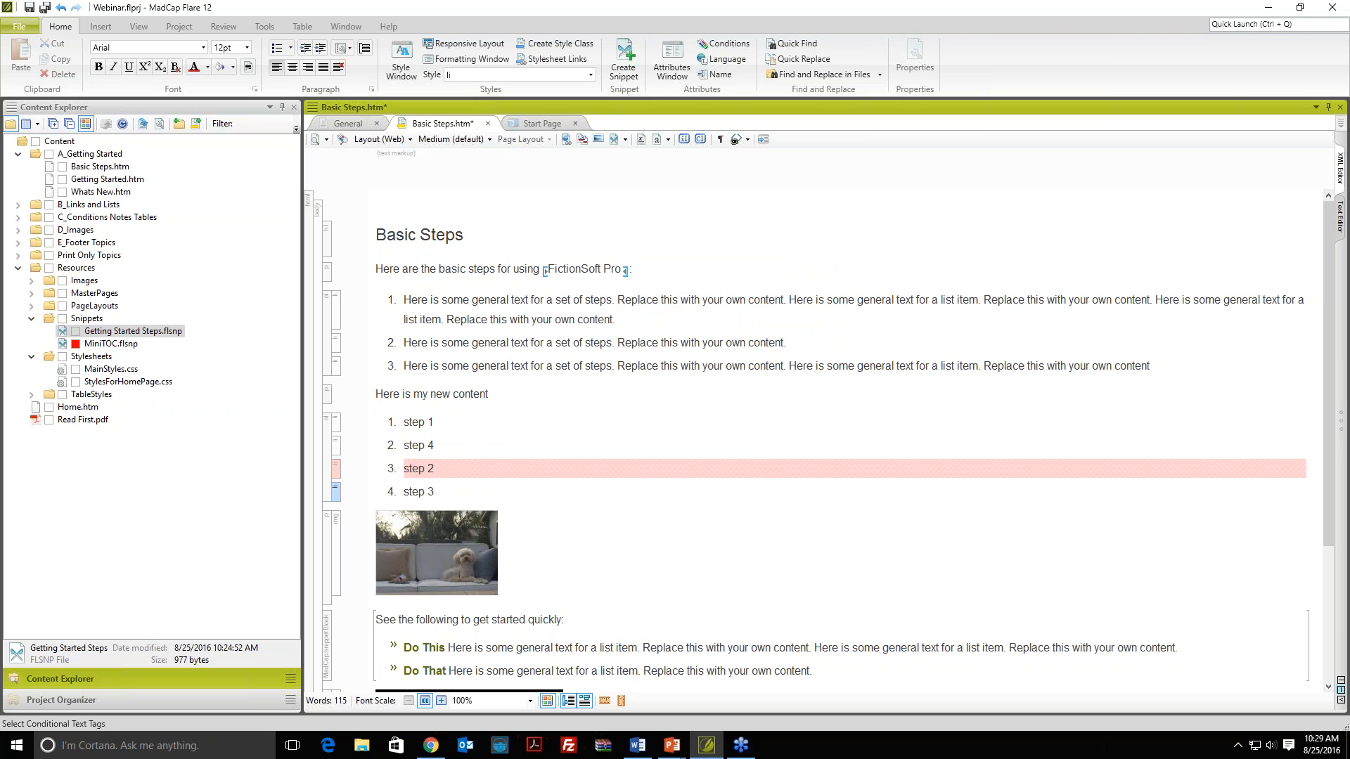
Step: Apply the General PDF condition tag to the dog image below the numbered steps
{"action": "scroll", "coordinate": [481, 522], "scroll_direction": "down", "scroll_amount": 3}
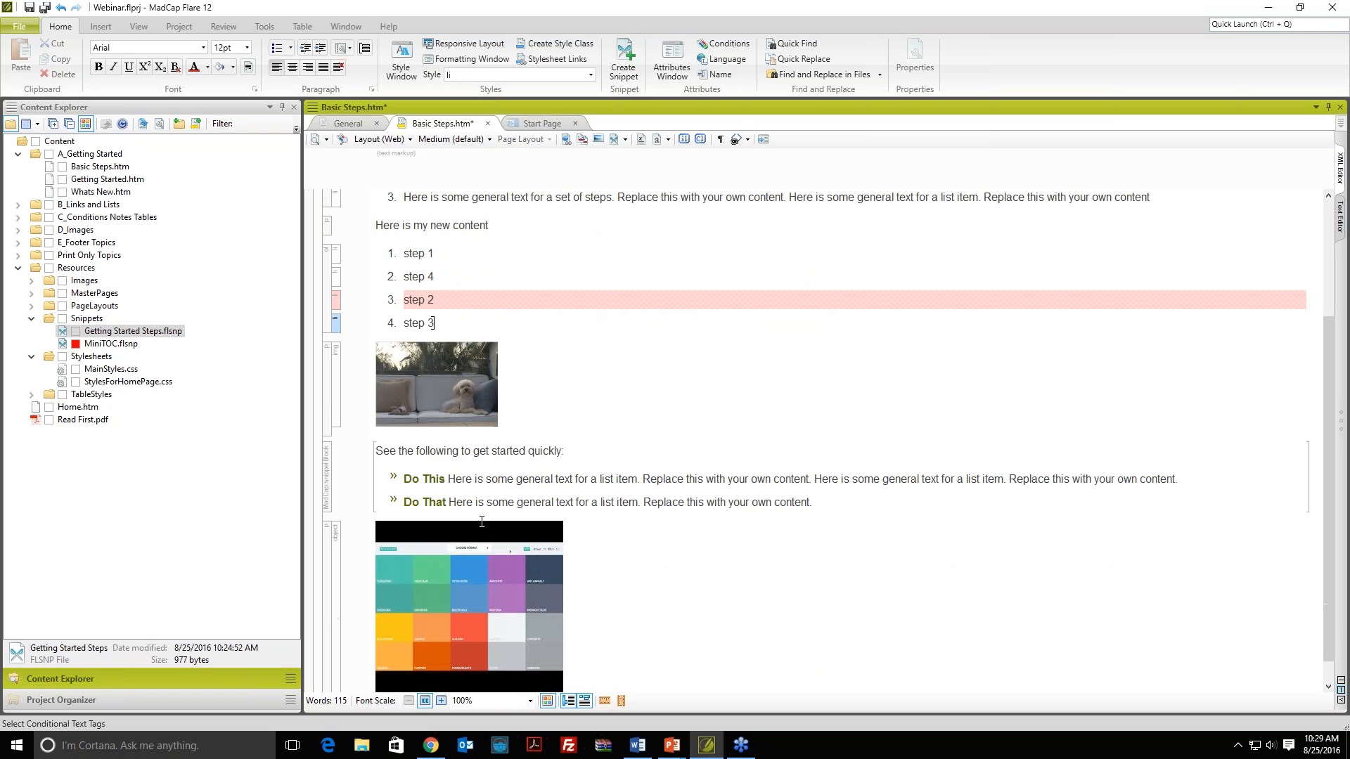
{"action": "scroll", "coordinate": [482, 521], "scroll_direction": "up", "scroll_amount": 1}
{"action": "right_click", "coordinate": [442, 452]}
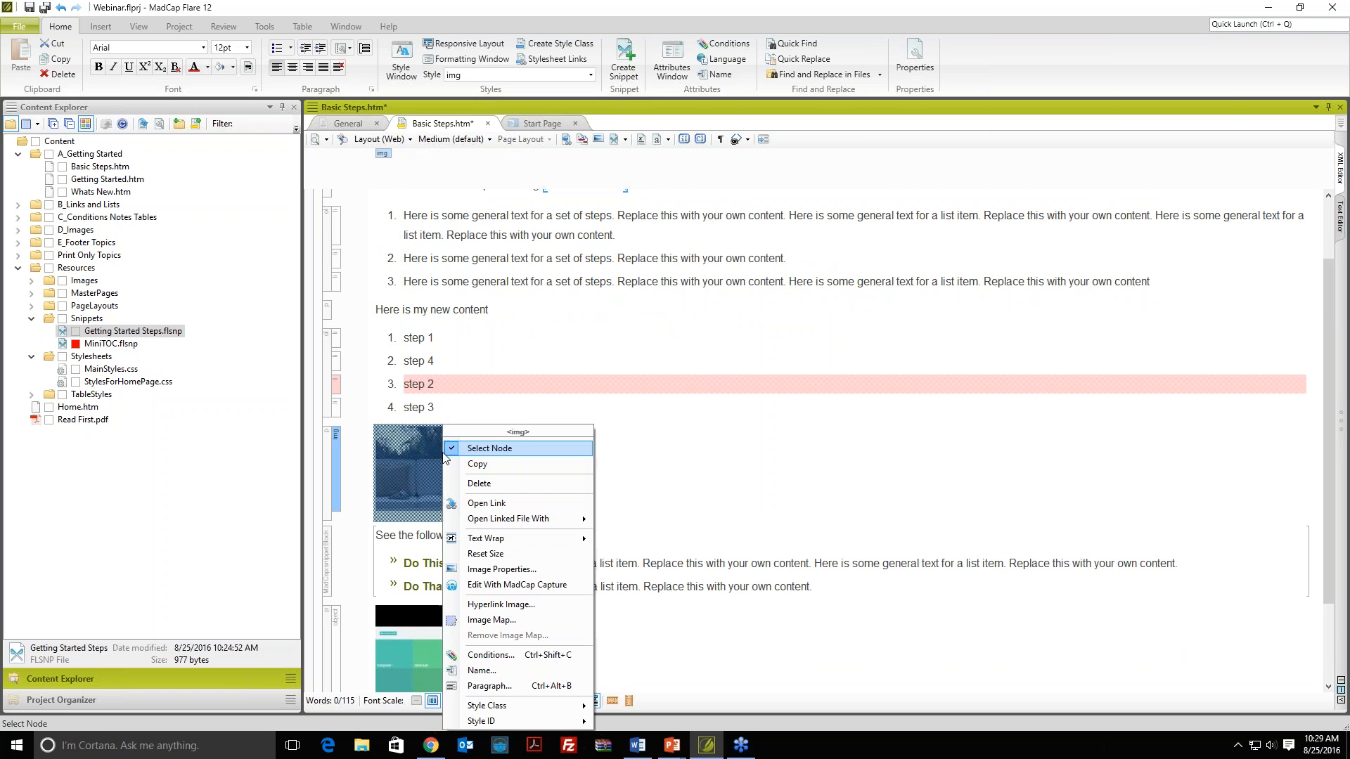
{"action": "left_click", "coordinate": [491, 655]}
{"action": "left_click", "coordinate": [744, 314]}
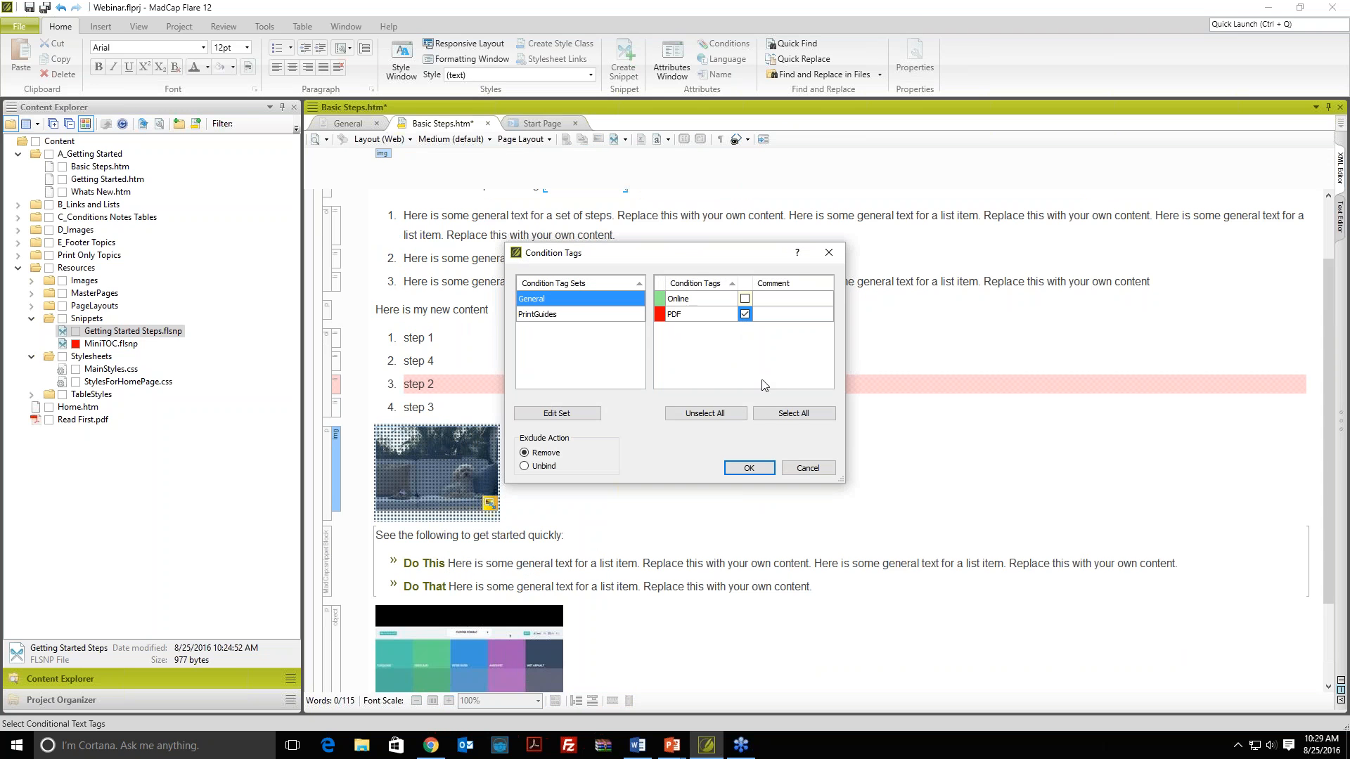
{"action": "left_click", "coordinate": [751, 468]}
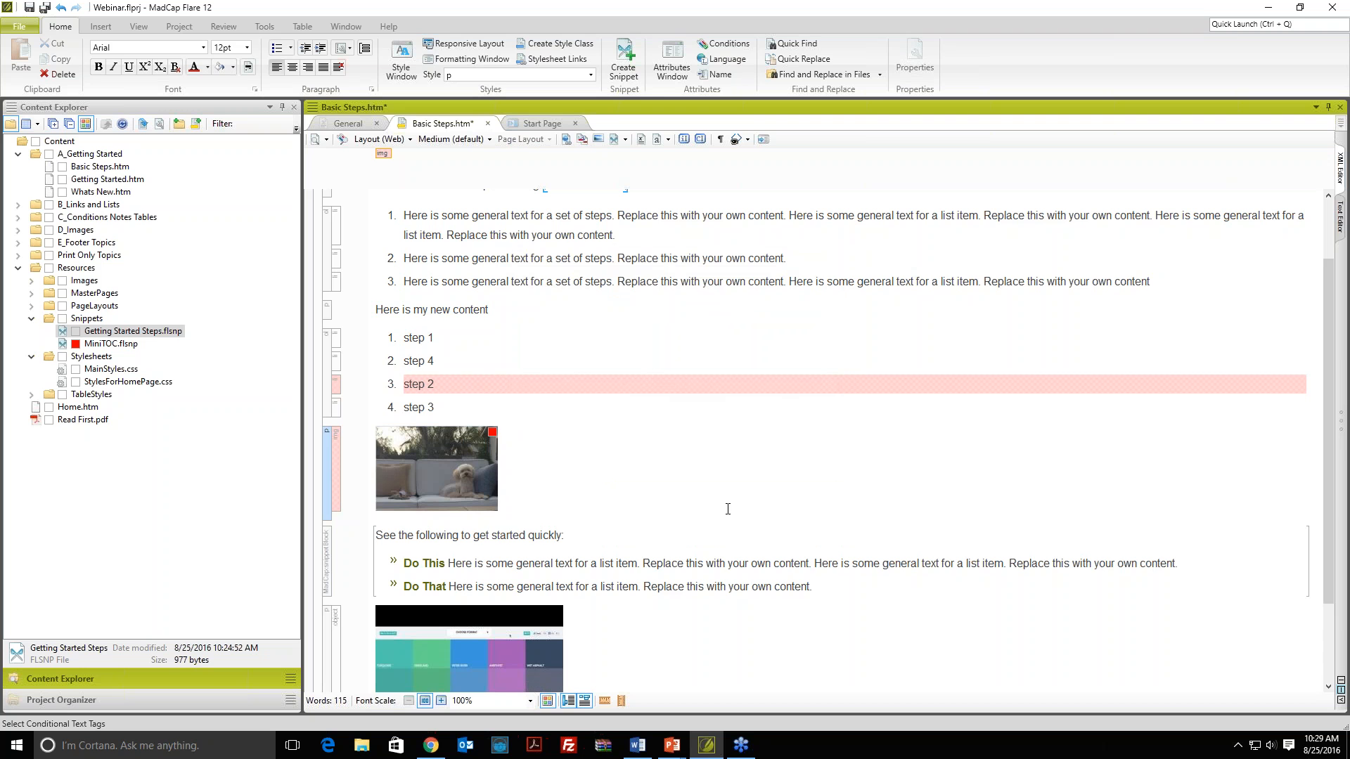
Step: Tag the word "basic" in the introductory paragraph with the PDF condition and save the topic
{"action": "scroll", "coordinate": [728, 509], "scroll_direction": "up", "scroll_amount": 1}
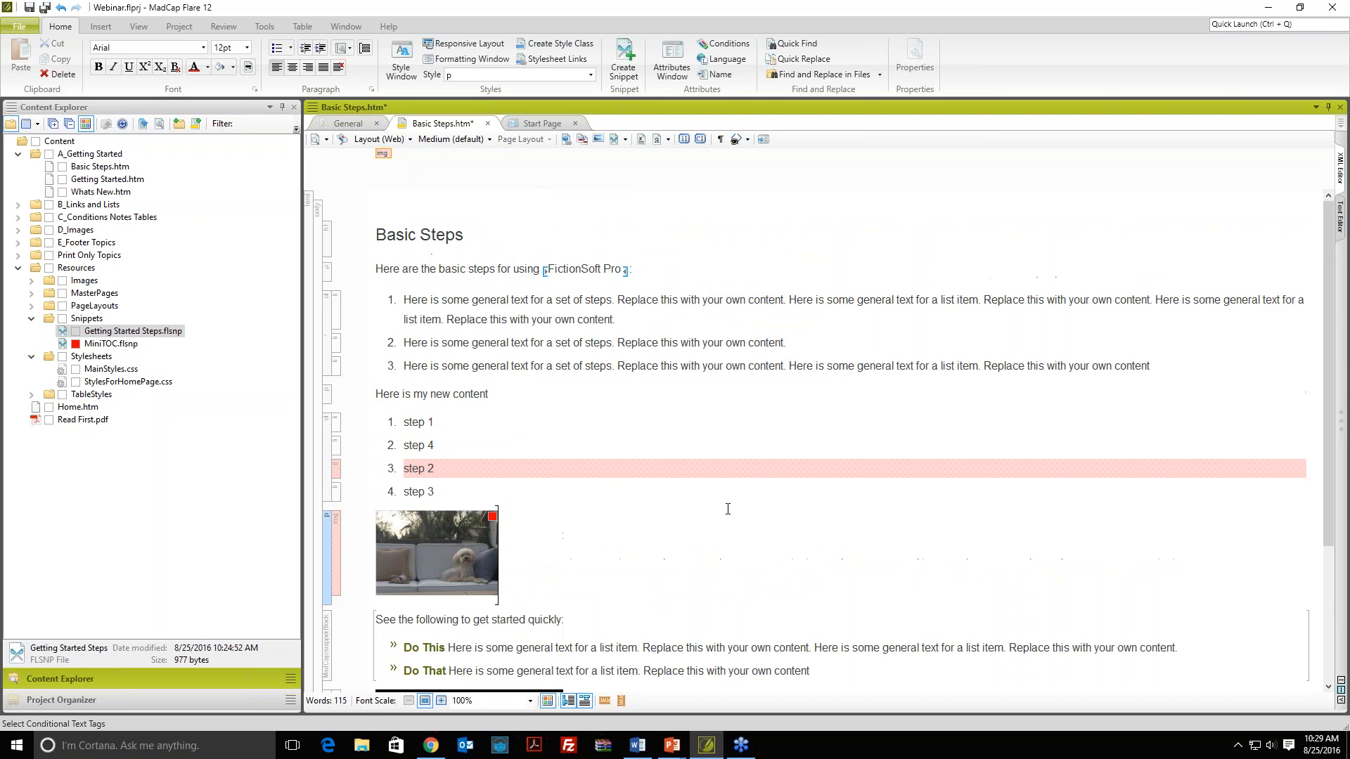
{"action": "left_click", "coordinate": [454, 265]}
{"action": "right_click", "coordinate": [454, 266]}
{"action": "left_click", "coordinate": [445, 267]}
{"action": "double_click", "coordinate": [445, 267]}
{"action": "right_click", "coordinate": [445, 268]}
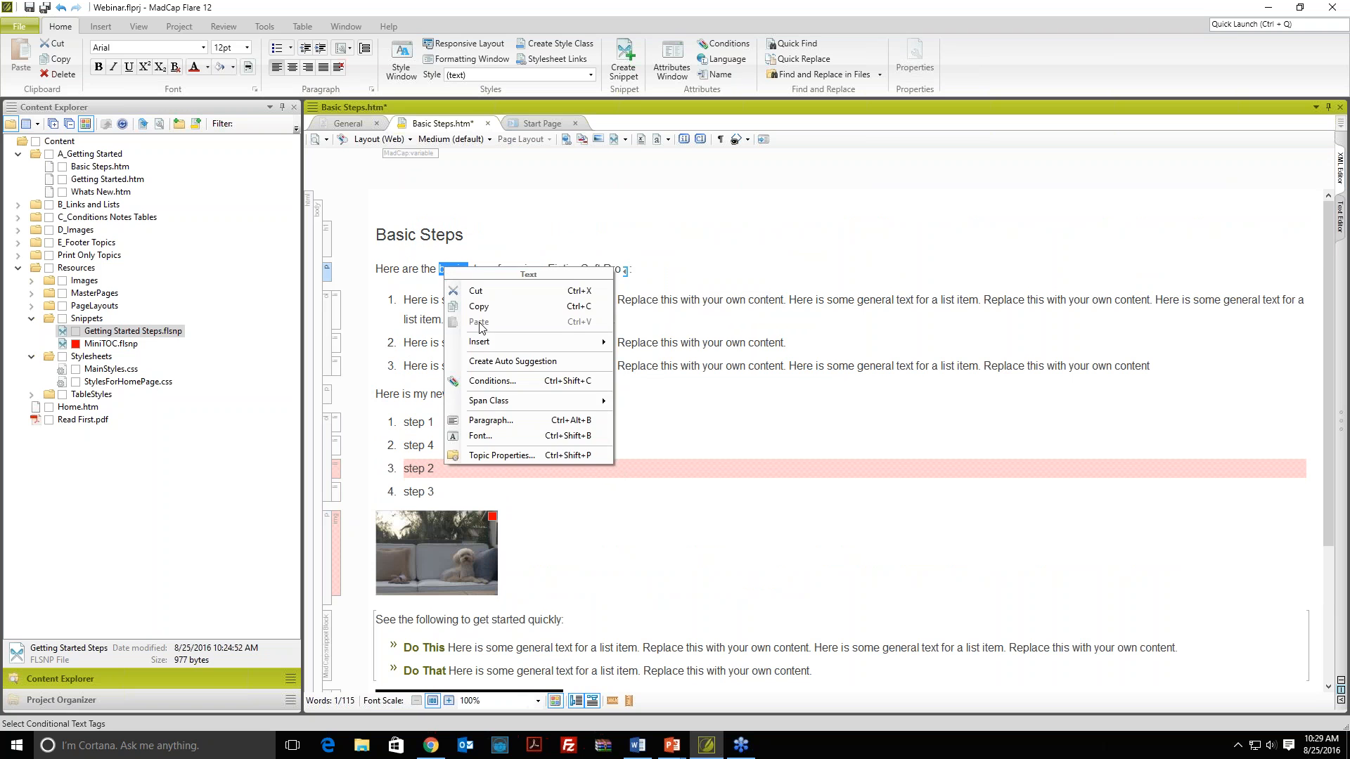
{"action": "left_click", "coordinate": [495, 381]}
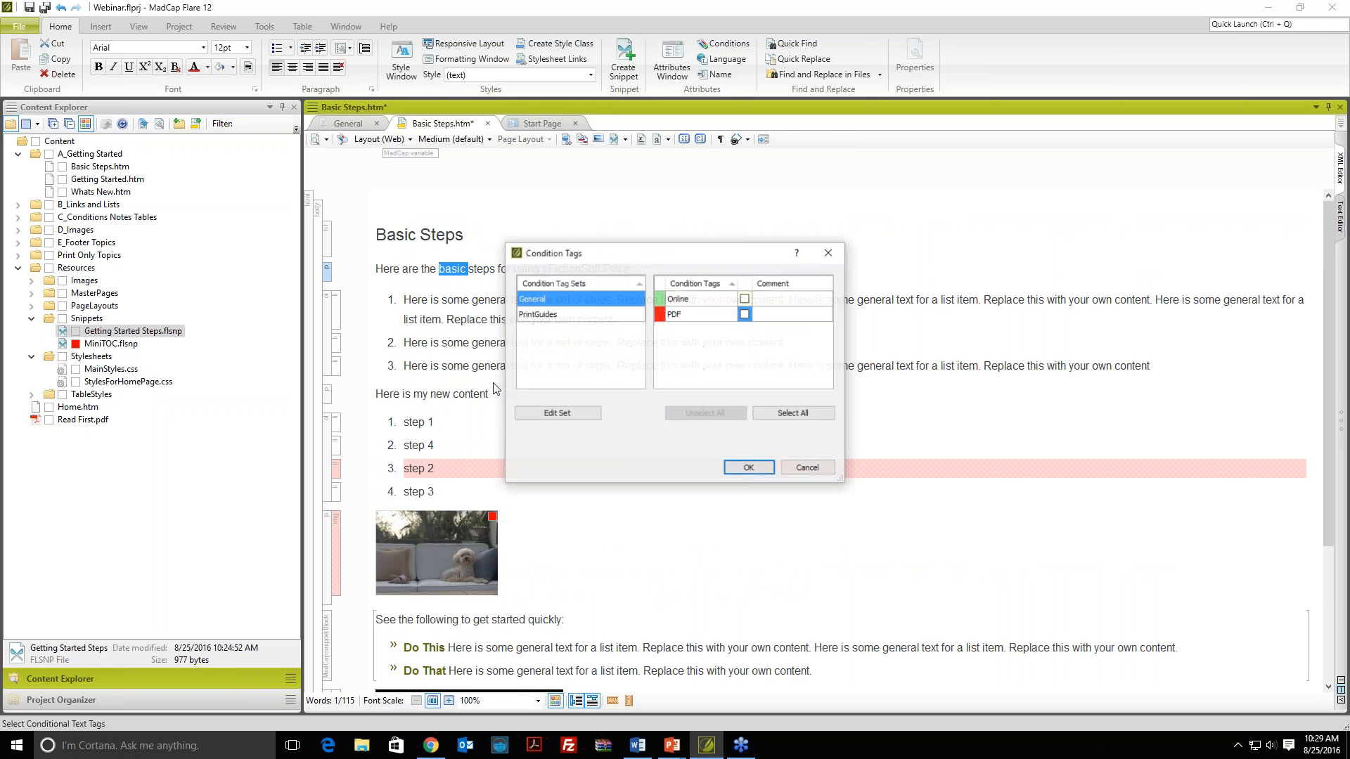
{"action": "left_click", "coordinate": [745, 314]}
{"action": "left_click", "coordinate": [750, 469]}
{"action": "left_click", "coordinate": [666, 393]}
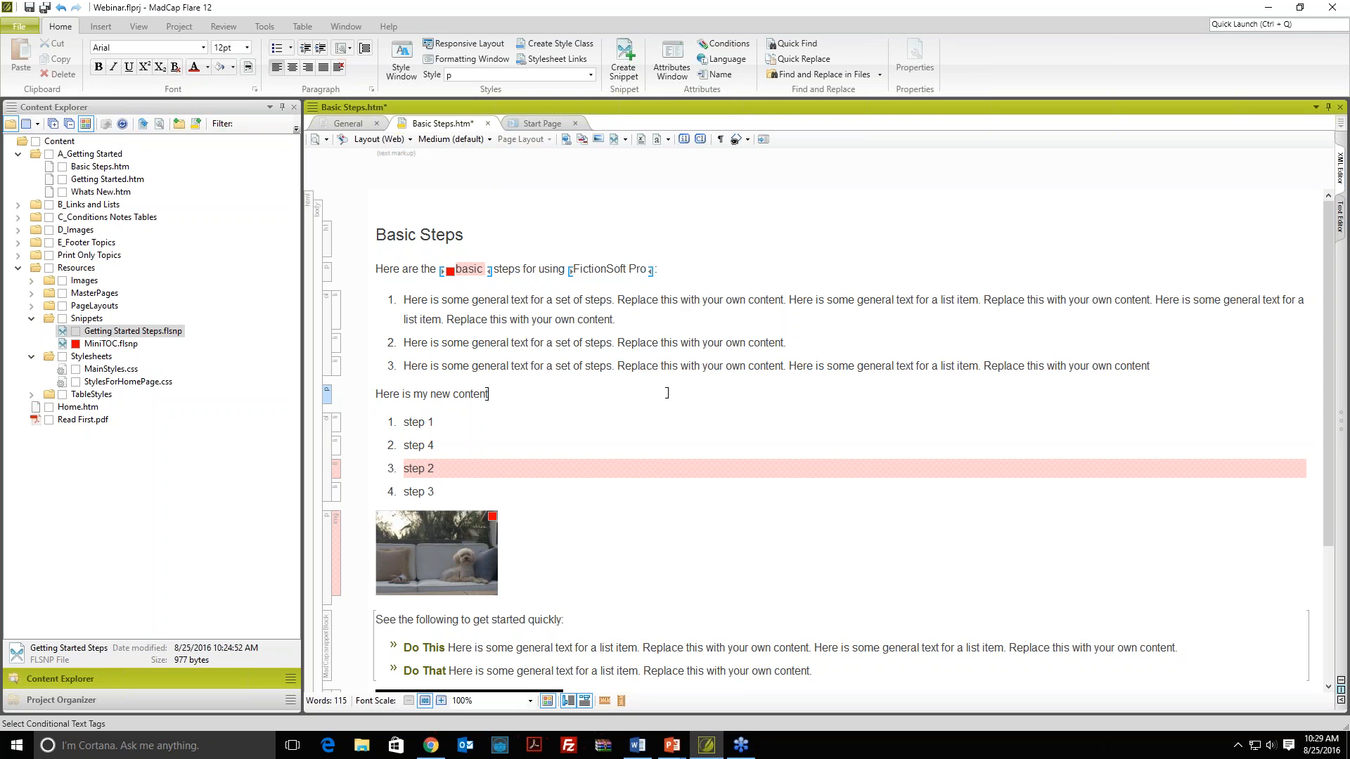
{"action": "key", "text": "ctrl+s"}
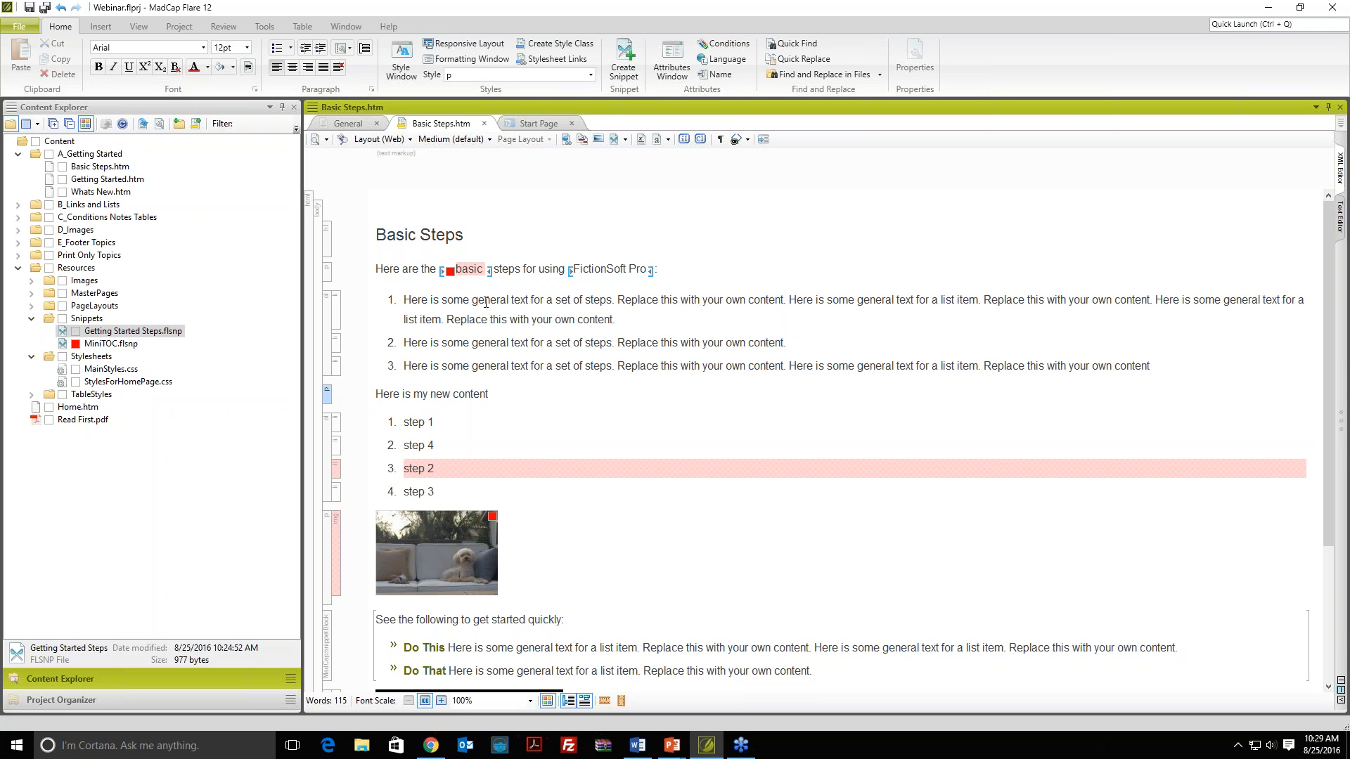
Step: Preview the Basic Steps topic beside the editor to check which conditioned content is excluded, and close the preview
{"action": "left_click", "coordinate": [326, 139]}
{"action": "left_click", "coordinate": [337, 155]}
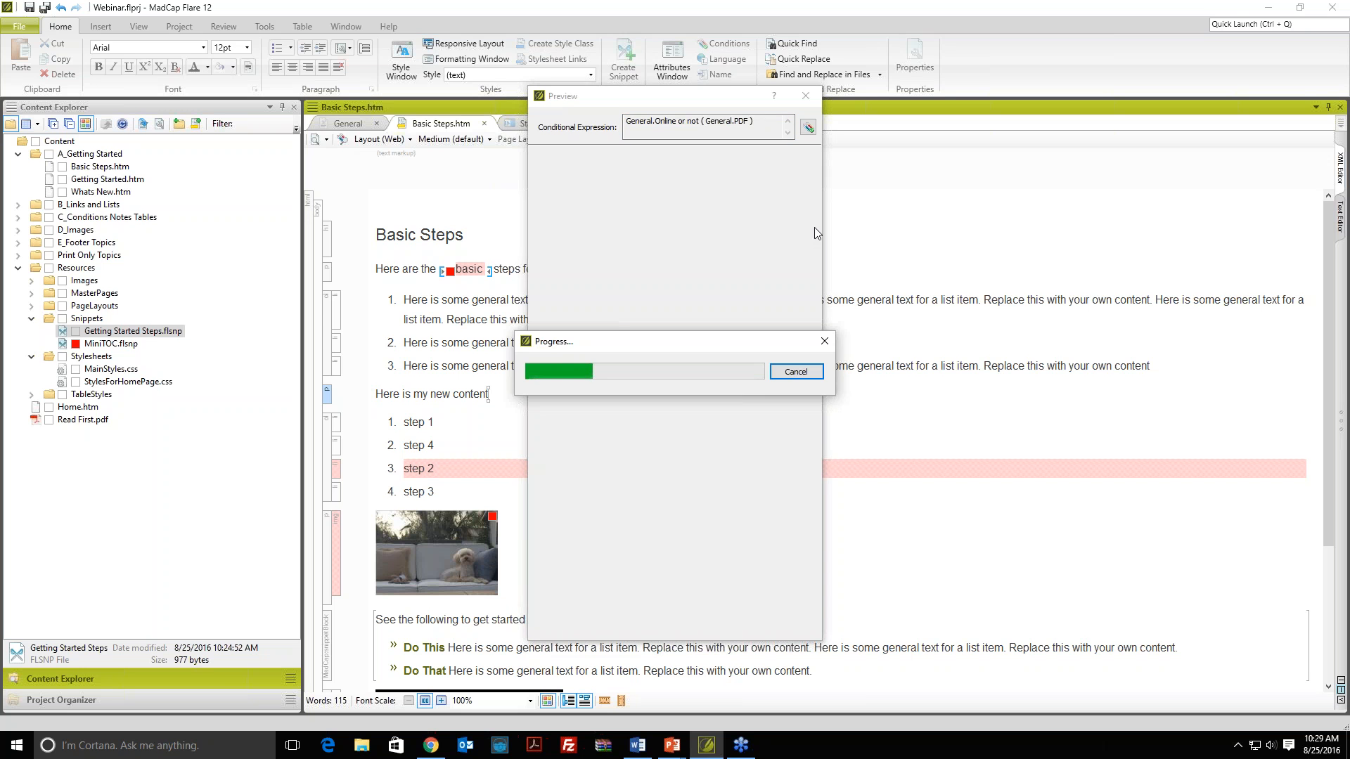
{"action": "left_click_drag", "start_coordinate": [822, 196], "coordinate": [1028, 196]}
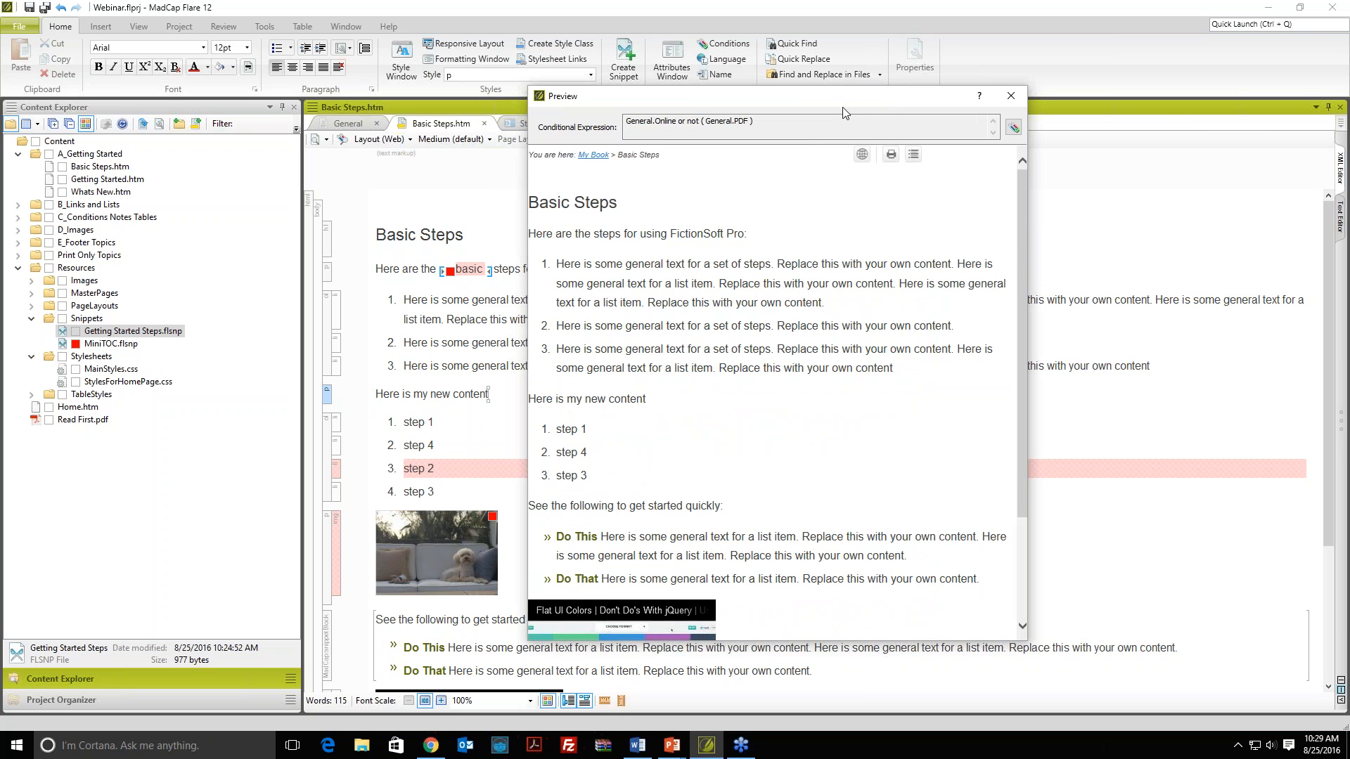
{"action": "left_click_drag", "start_coordinate": [851, 106], "coordinate": [1112, 122]}
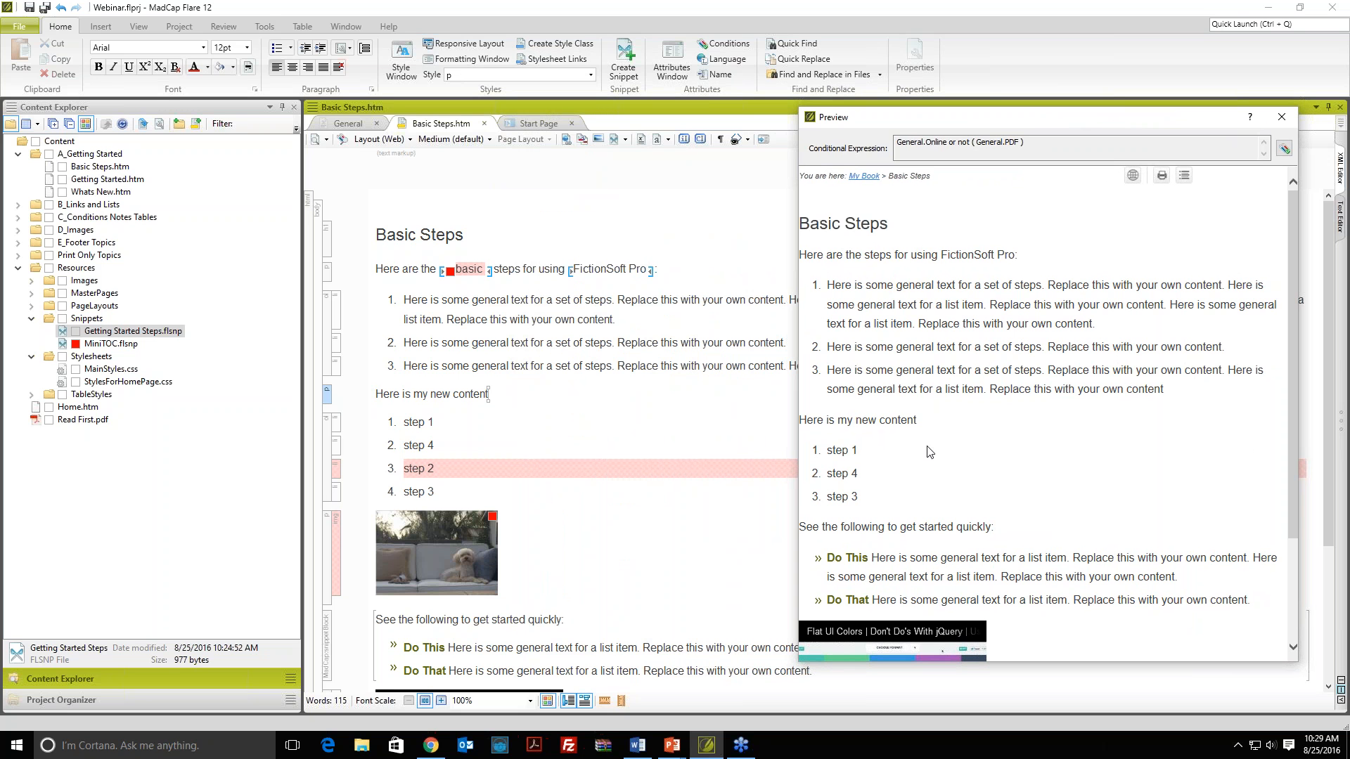
{"action": "scroll", "coordinate": [1012, 452], "scroll_direction": "down", "scroll_amount": 3}
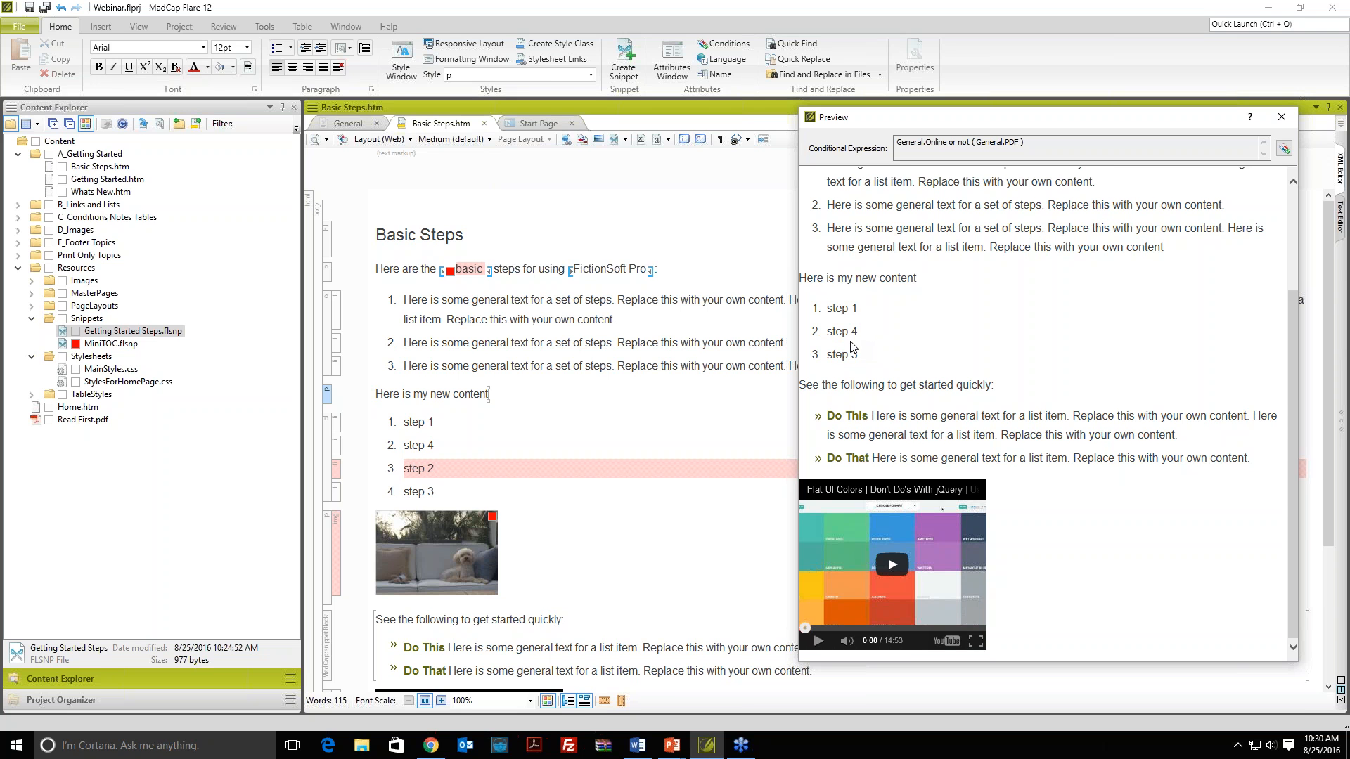
{"action": "left_click", "coordinate": [1281, 116]}
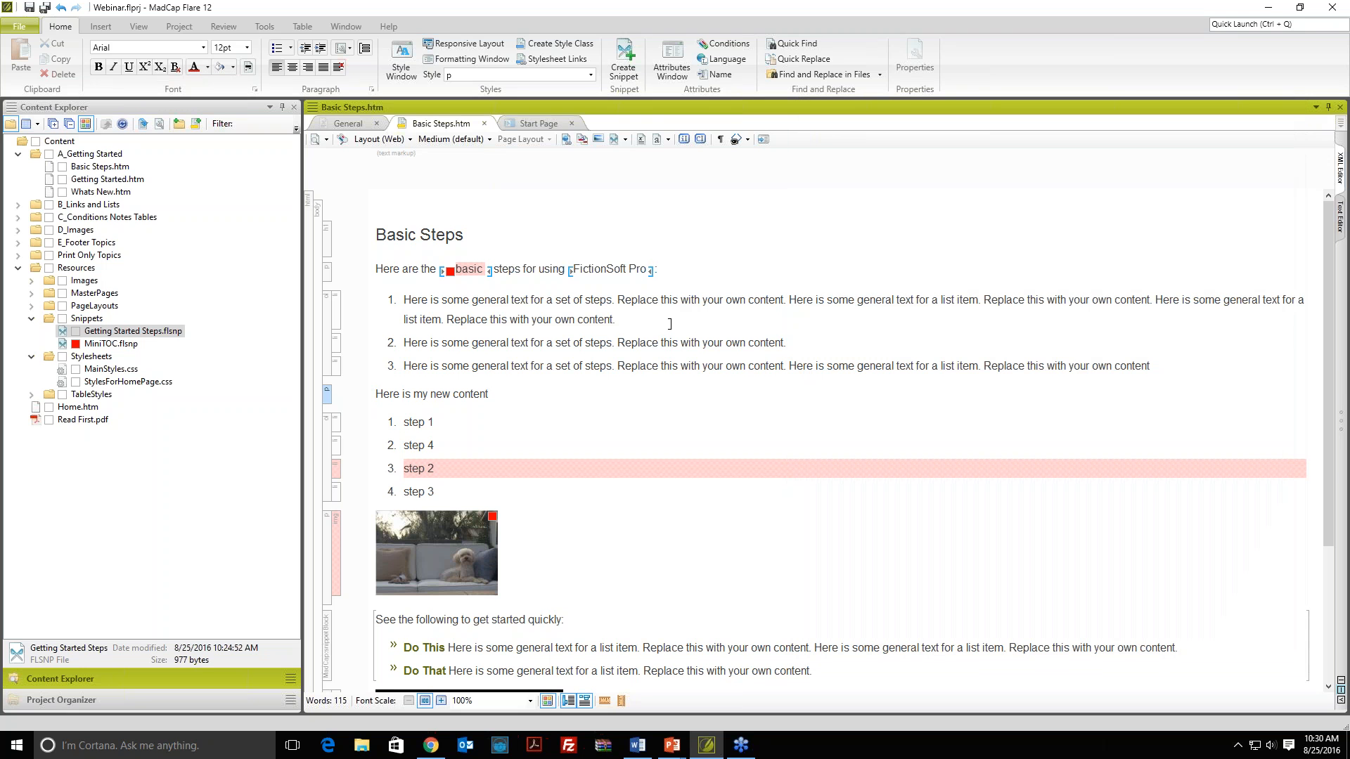
Step: View both pages of the Basic Steps topic in Print Layout and return to Web Layout
{"action": "left_click", "coordinate": [366, 145]}
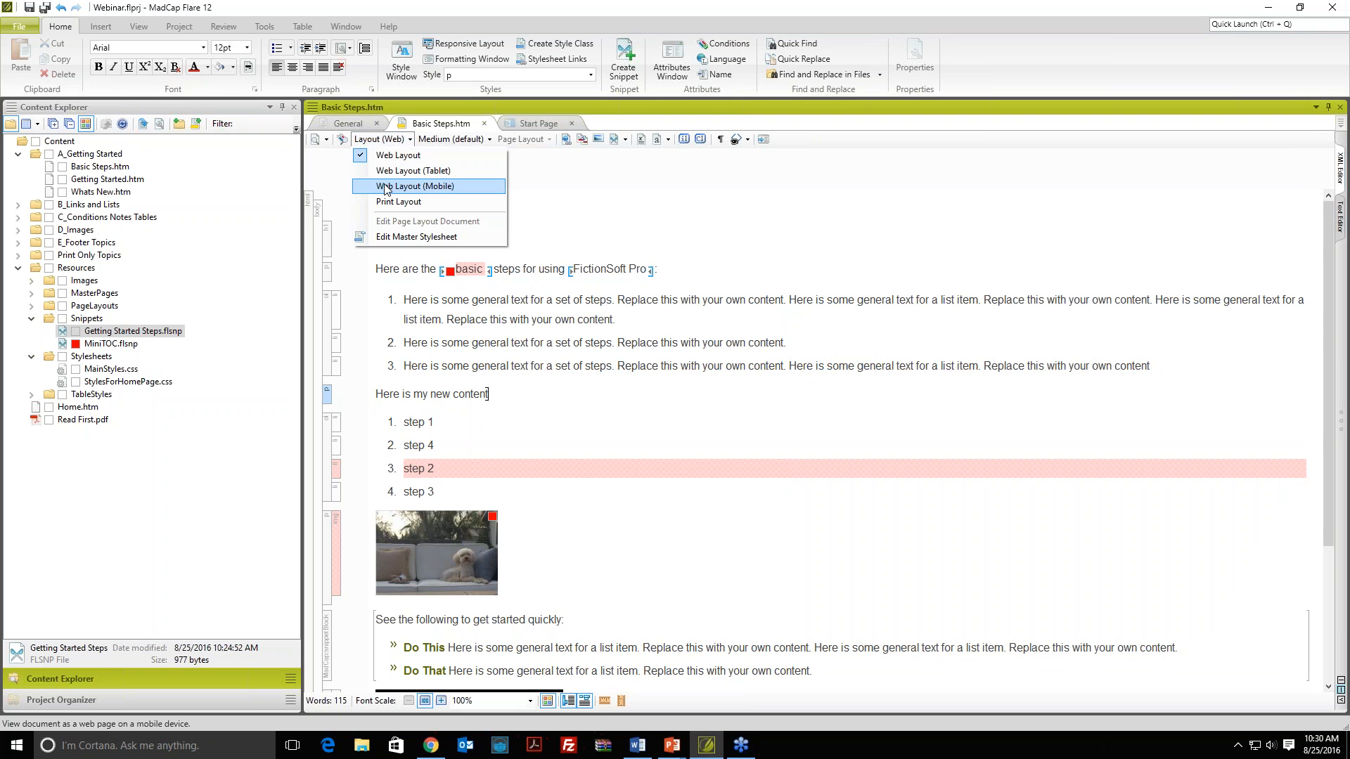
{"action": "left_click", "coordinate": [387, 205]}
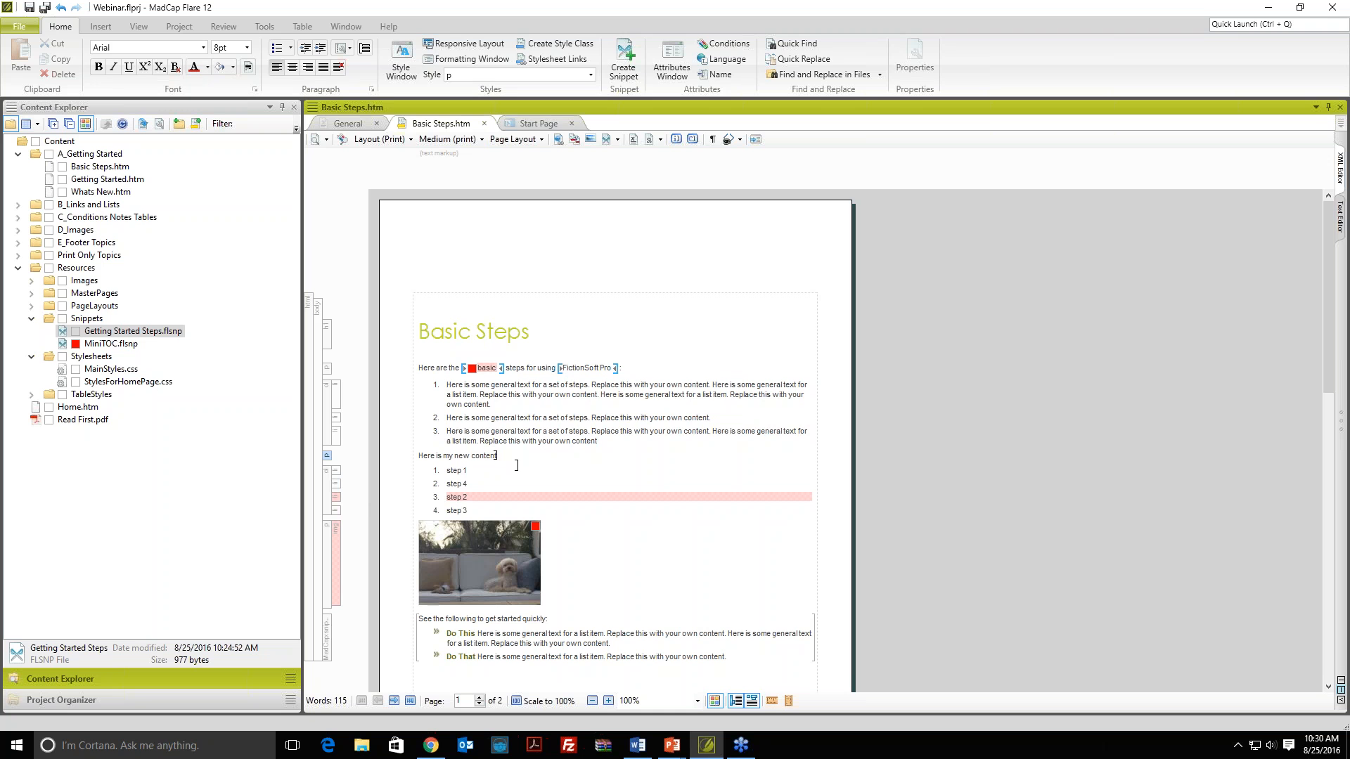
{"action": "scroll", "coordinate": [516, 465], "scroll_direction": "down", "scroll_amount": 1}
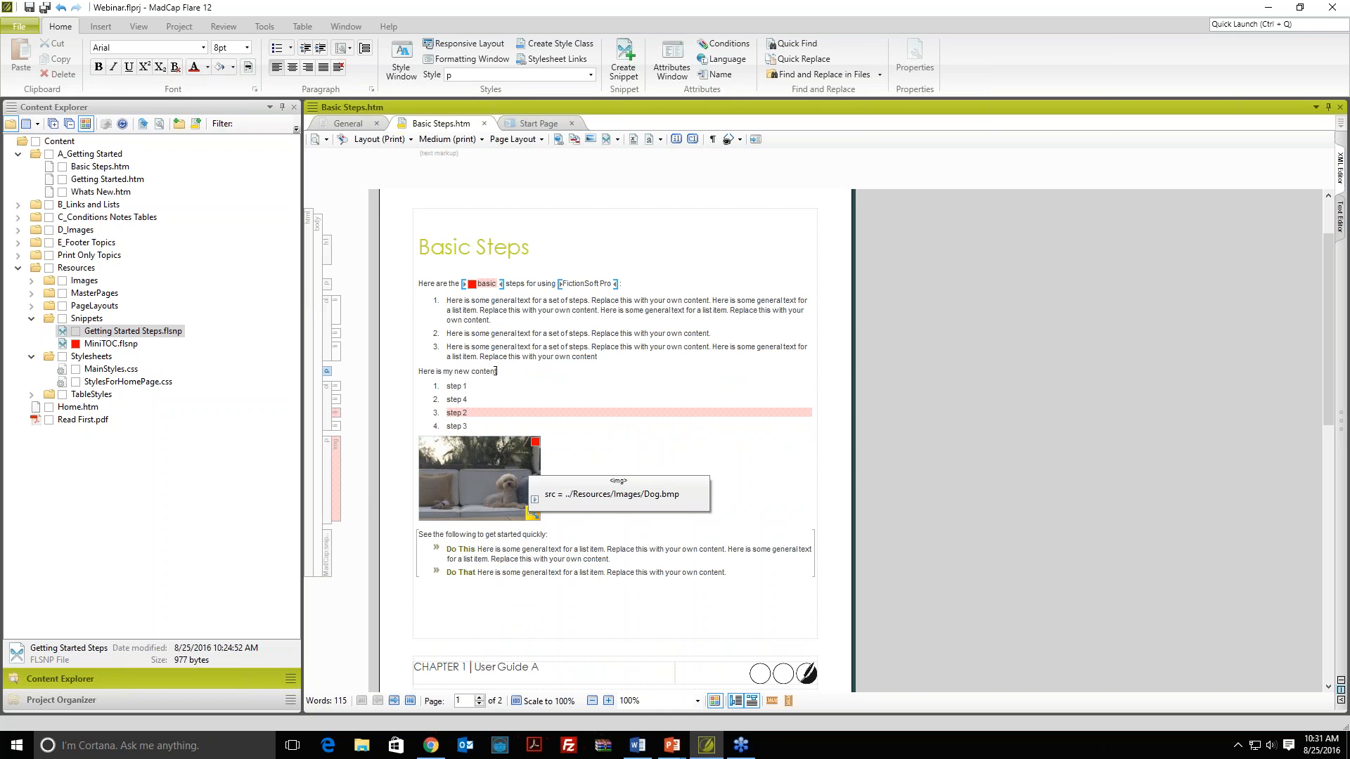
{"action": "scroll", "coordinate": [533, 513], "scroll_direction": "up", "scroll_amount": 1}
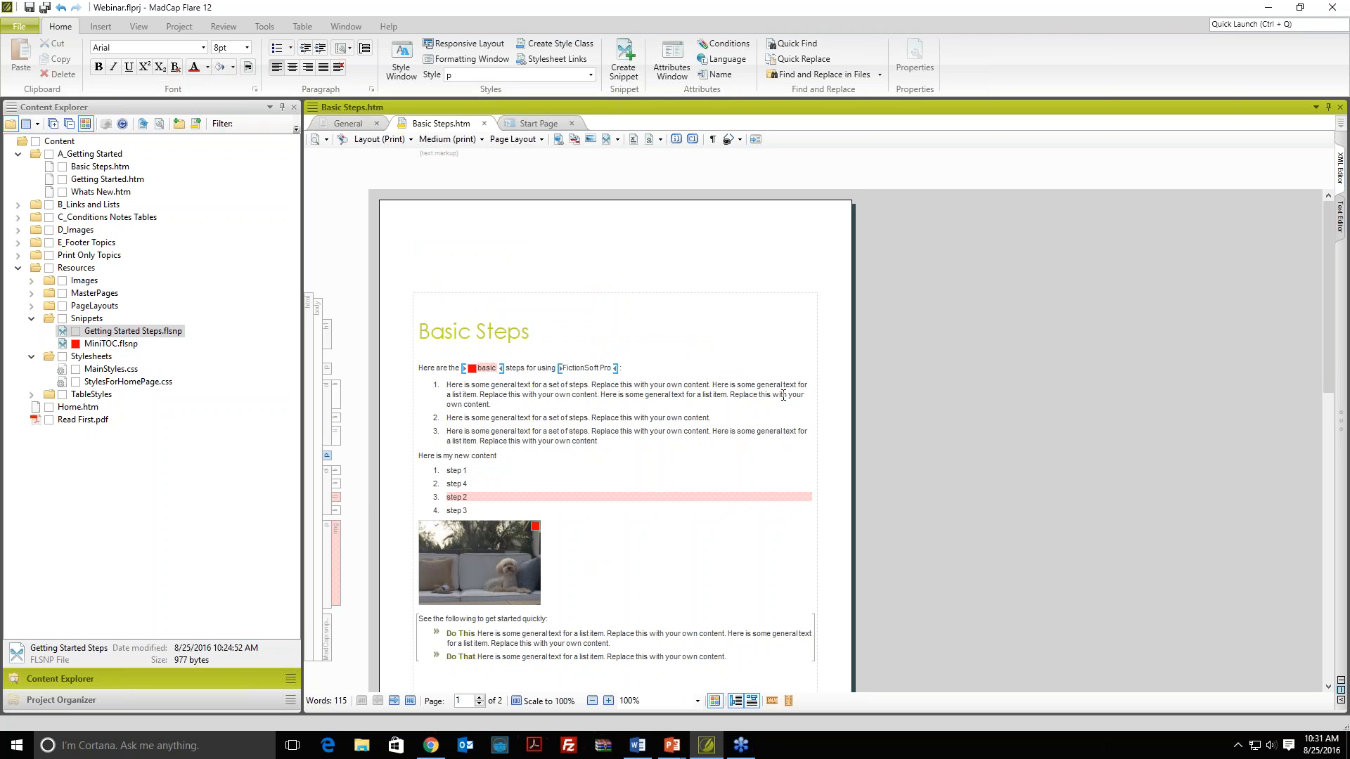
{"action": "scroll", "coordinate": [783, 396], "scroll_direction": "down", "scroll_amount": 1}
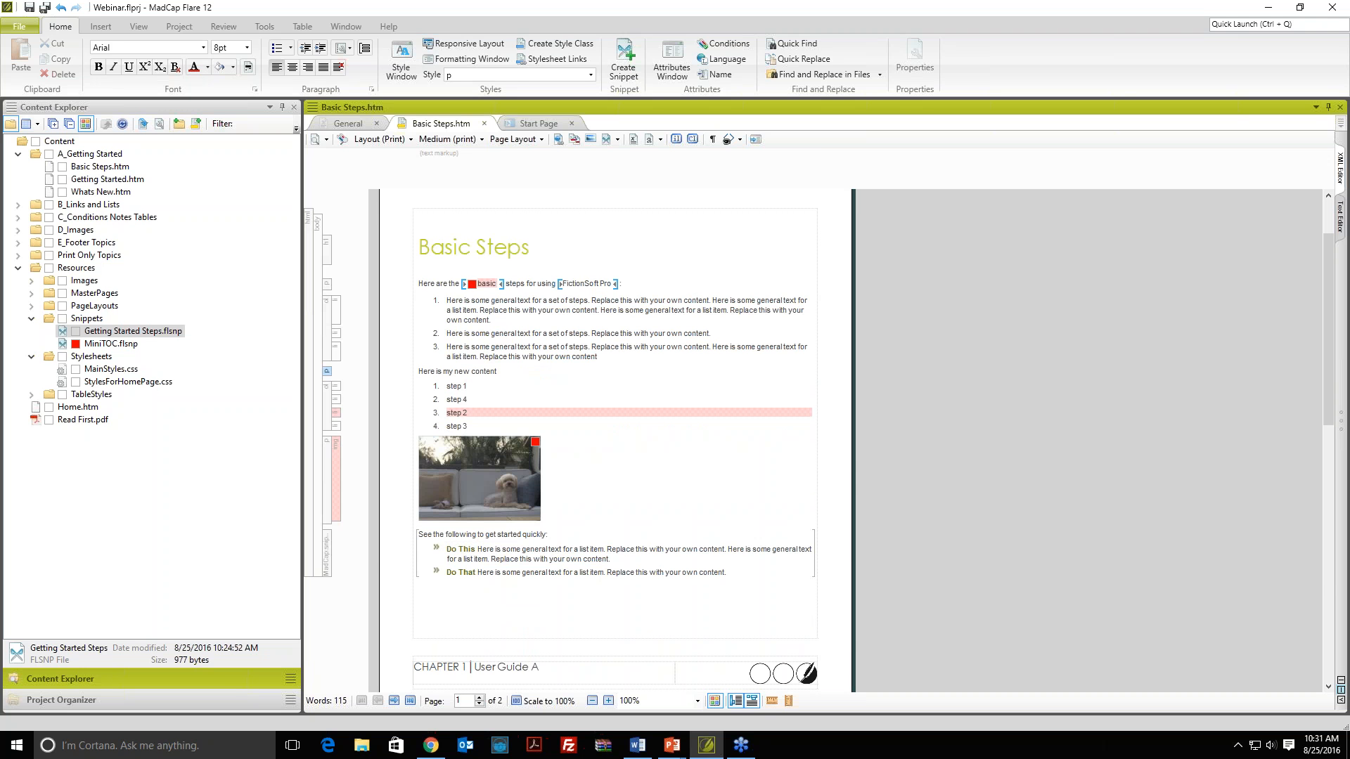
{"action": "scroll", "coordinate": [755, 456], "scroll_direction": "down", "scroll_amount": 5}
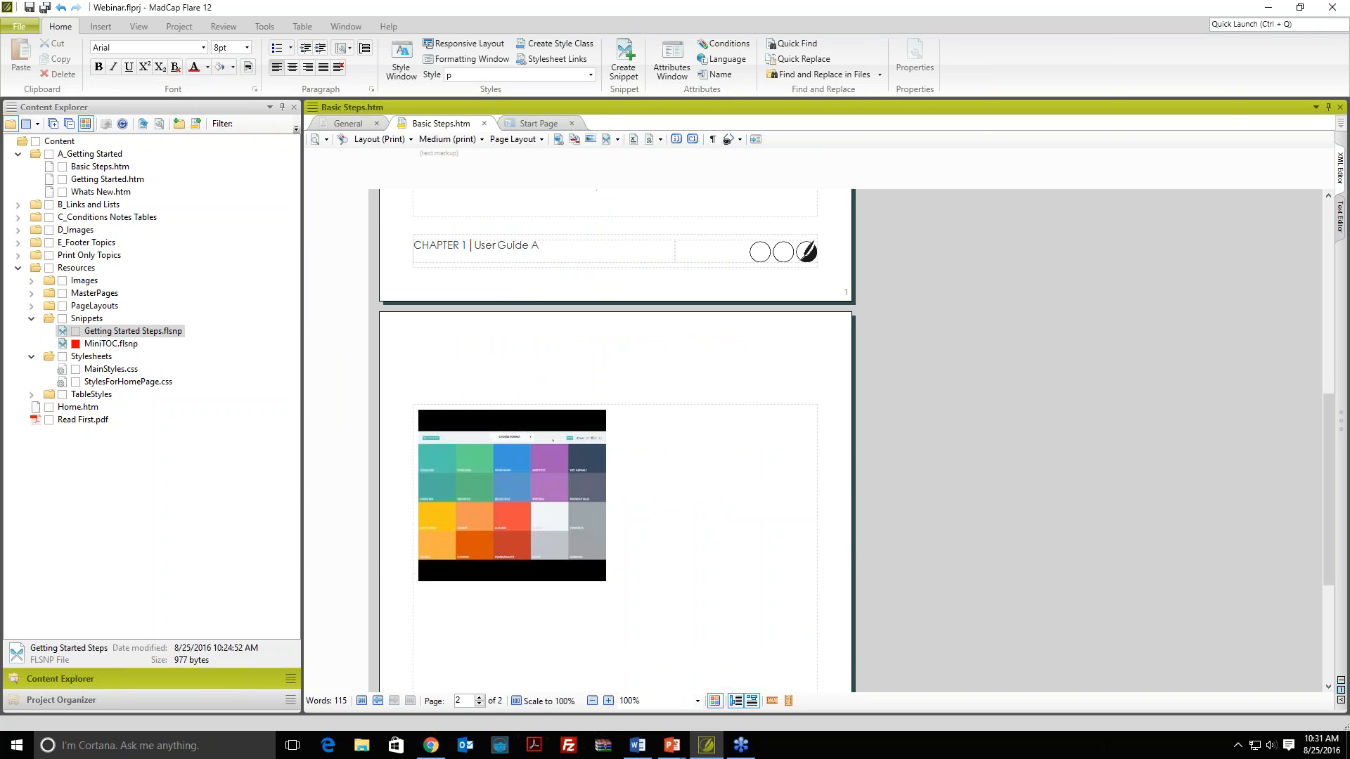
{"action": "scroll", "coordinate": [766, 464], "scroll_direction": "up", "scroll_amount": 5}
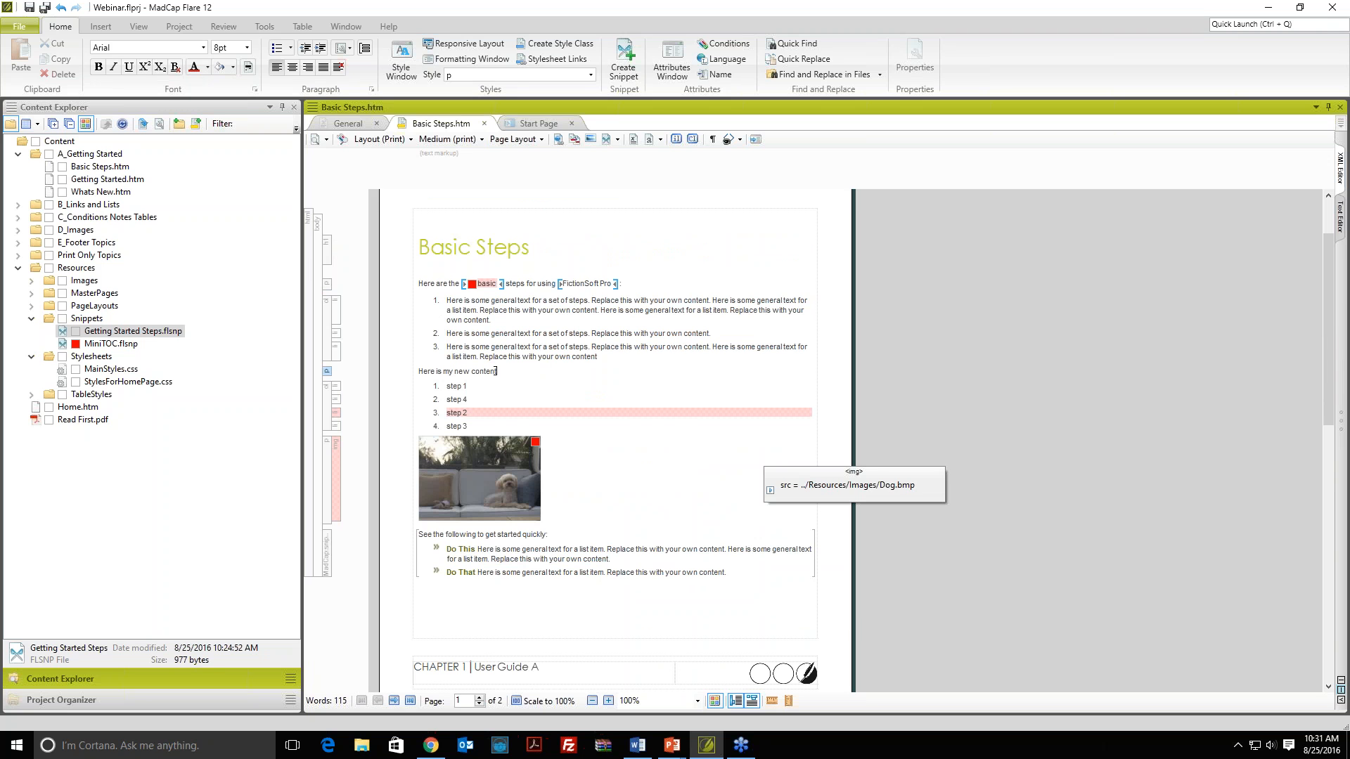
{"action": "scroll", "coordinate": [632, 457], "scroll_direction": "up", "scroll_amount": 1}
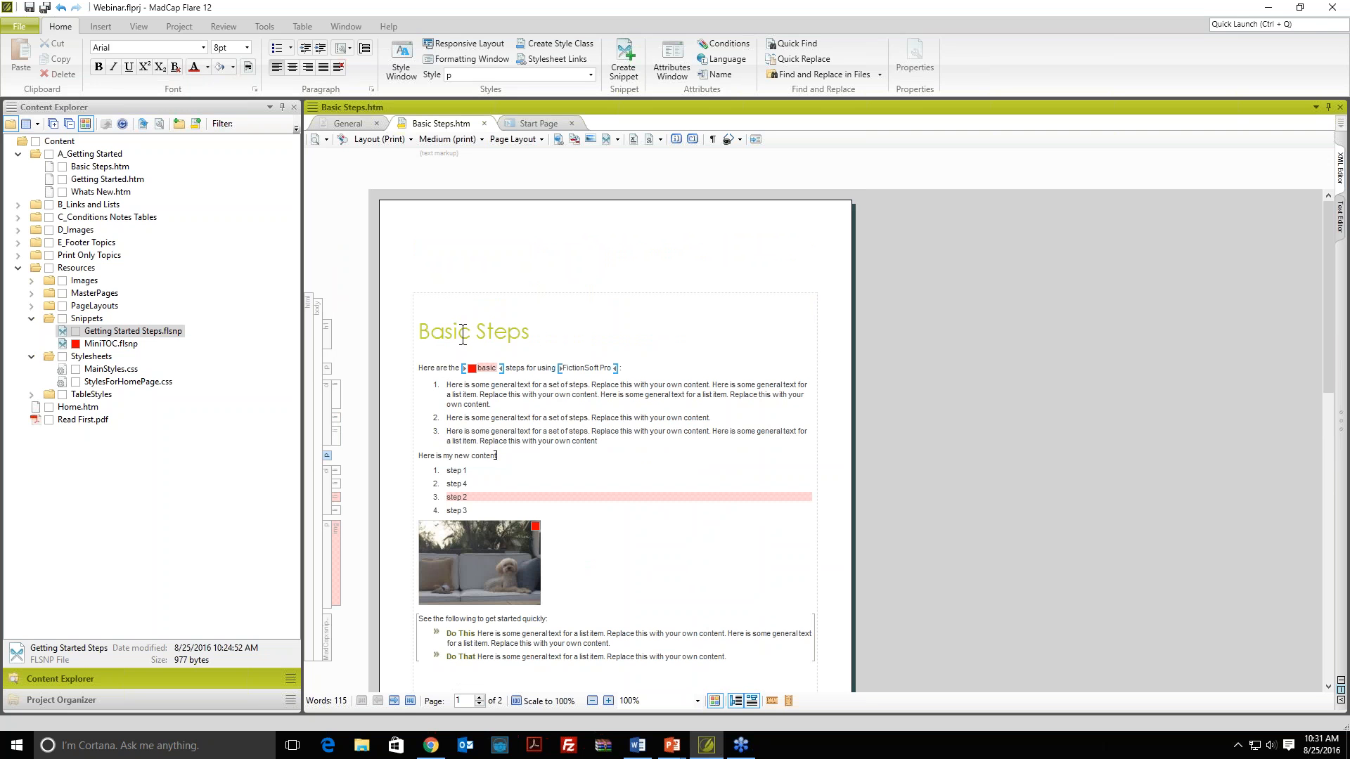
{"action": "left_click", "coordinate": [388, 141]}
{"action": "left_click", "coordinate": [395, 155]}
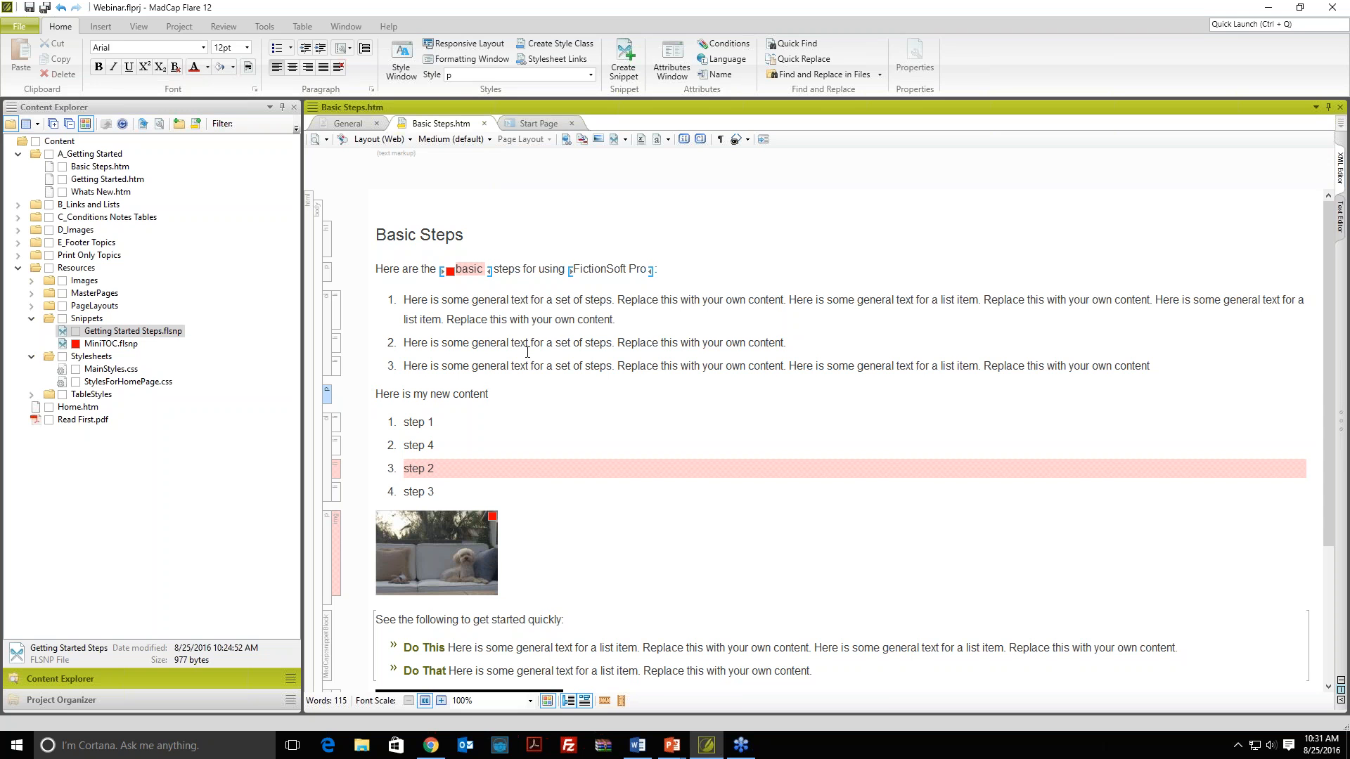
Step: Select the Basic Steps heading and inspect the condition on the word "basic" in the introductory paragraph
{"action": "left_click", "coordinate": [451, 240]}
{"action": "left_click_drag", "start_coordinate": [465, 237], "coordinate": [366, 226]}
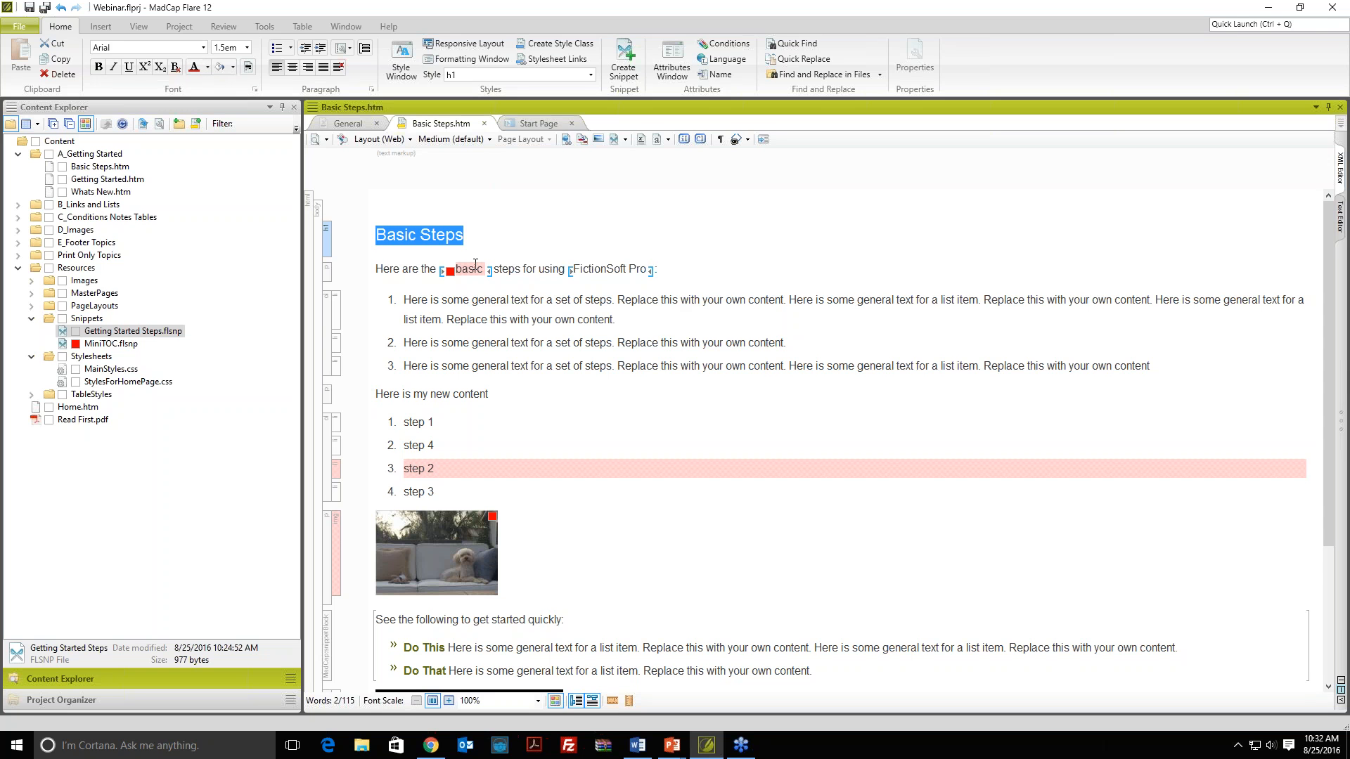
{"action": "mouse_move", "coordinate": [475, 263]}
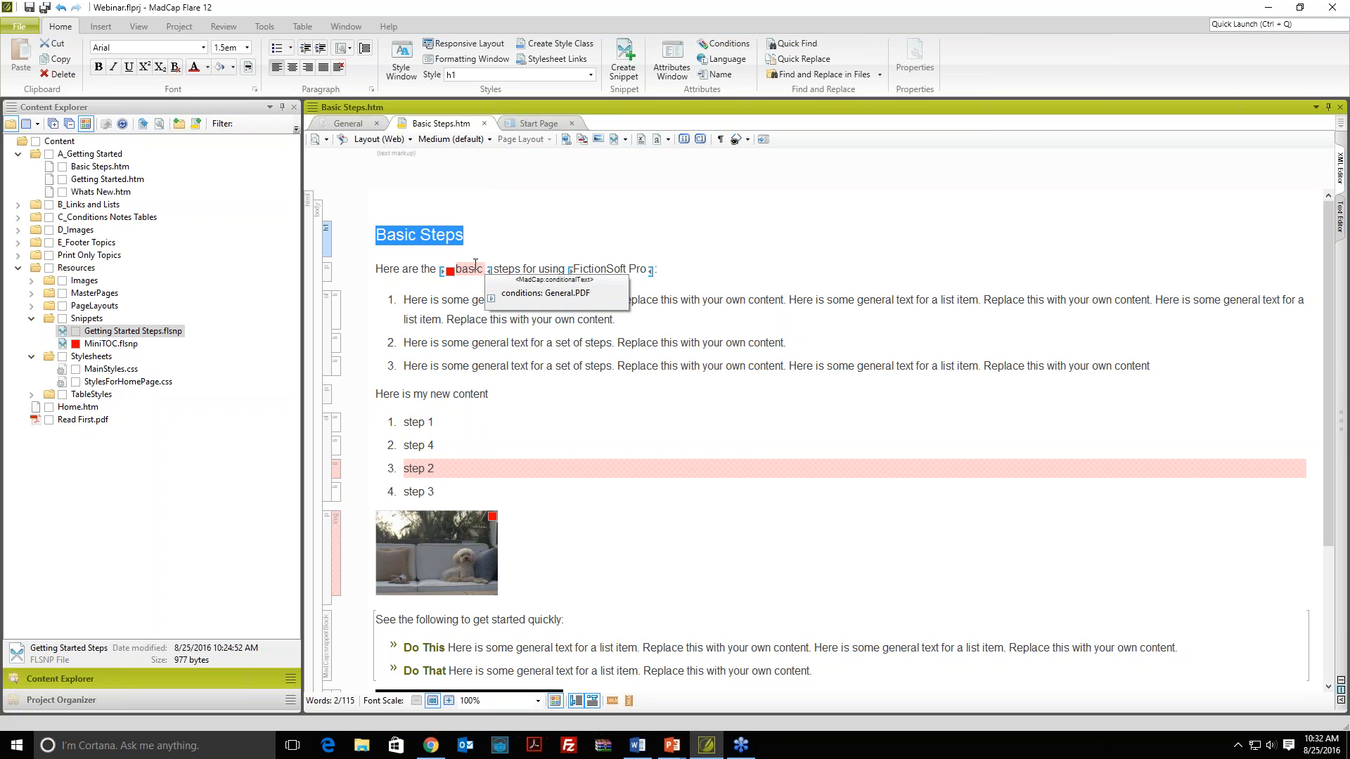
{"action": "left_click", "coordinate": [475, 267]}
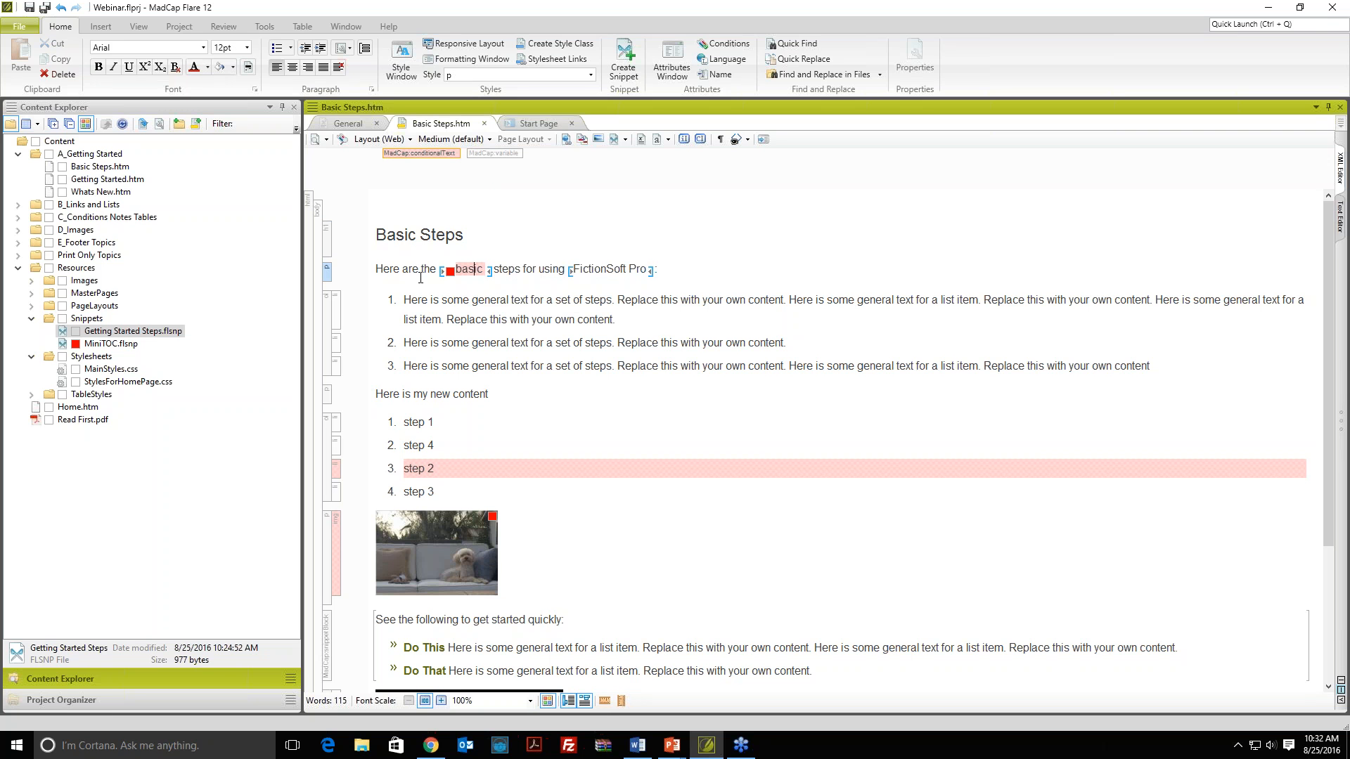
Step: Open the style class of the Basic Steps heading for editing in the stylesheet
{"action": "left_click", "coordinate": [407, 239]}
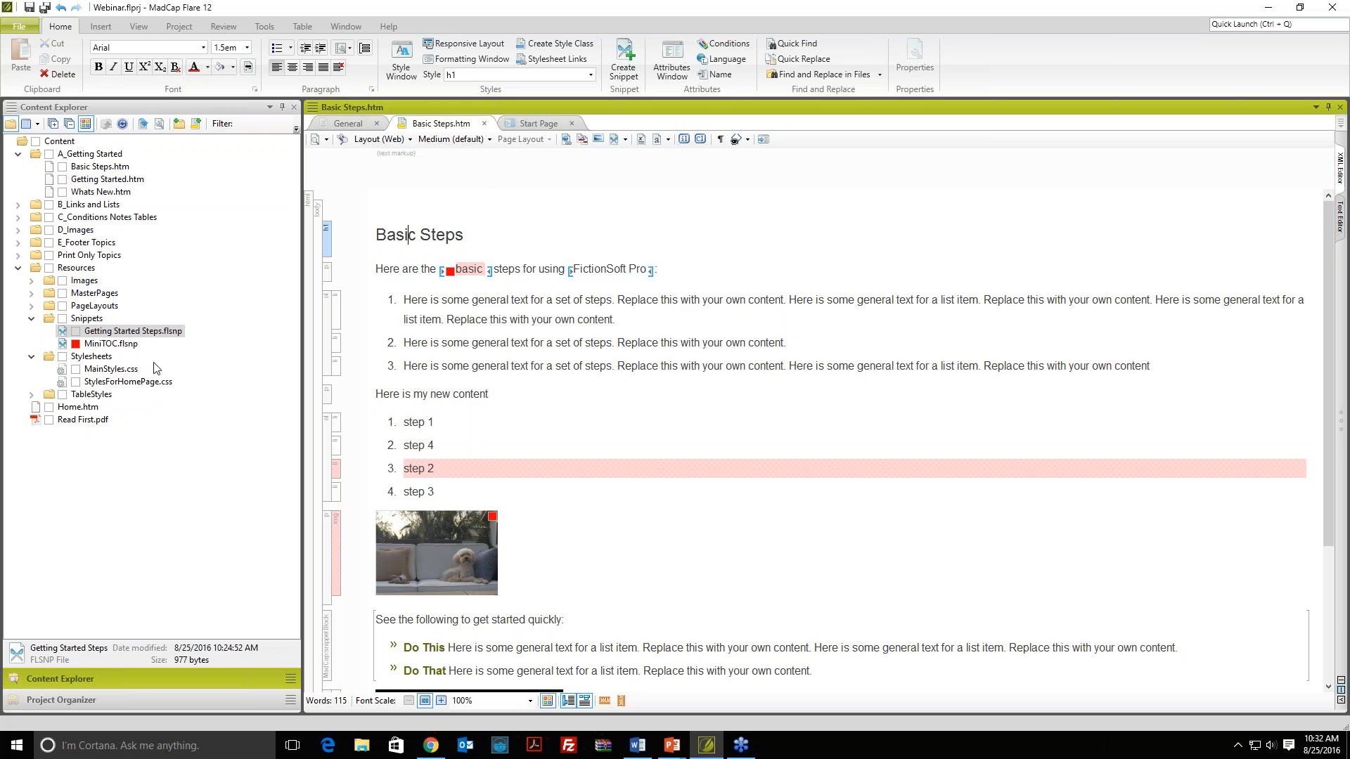
{"action": "right_click", "coordinate": [327, 239]}
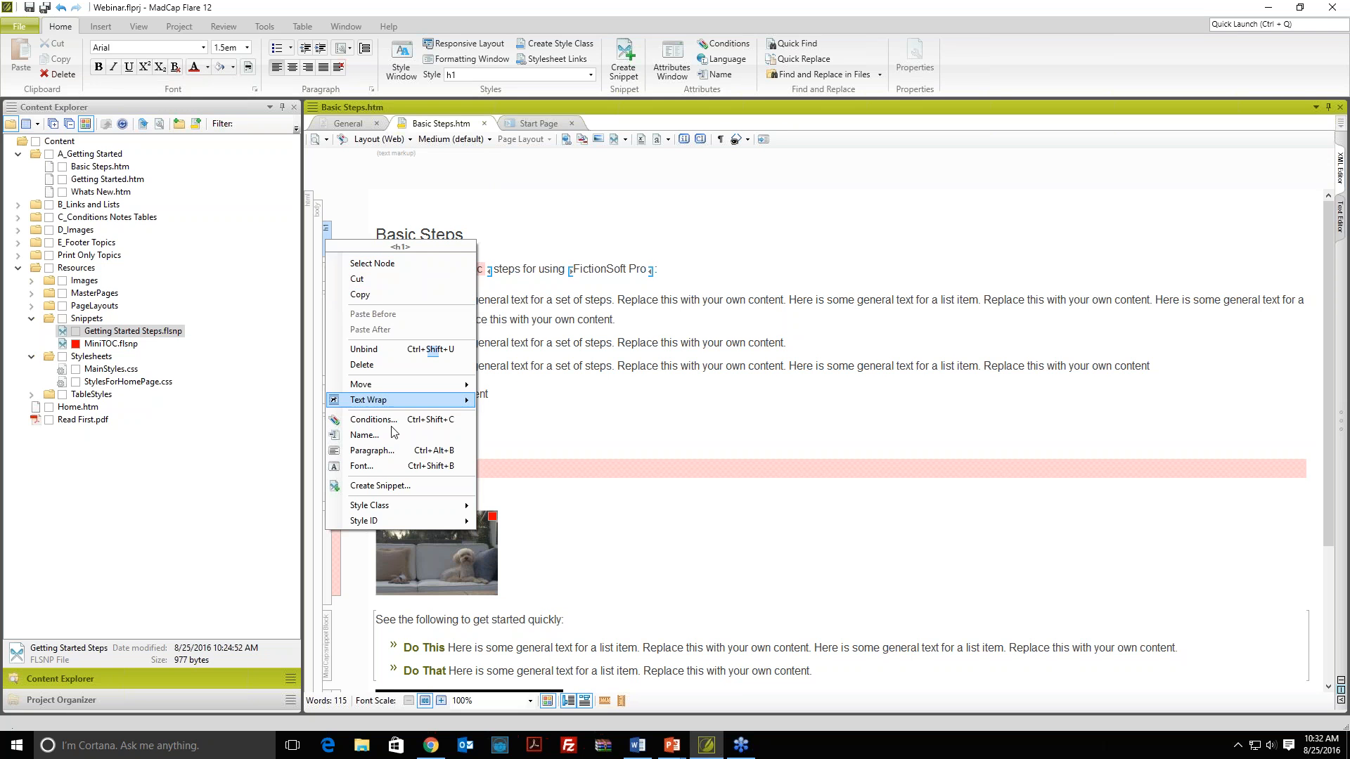
{"action": "mouse_move", "coordinate": [394, 504]}
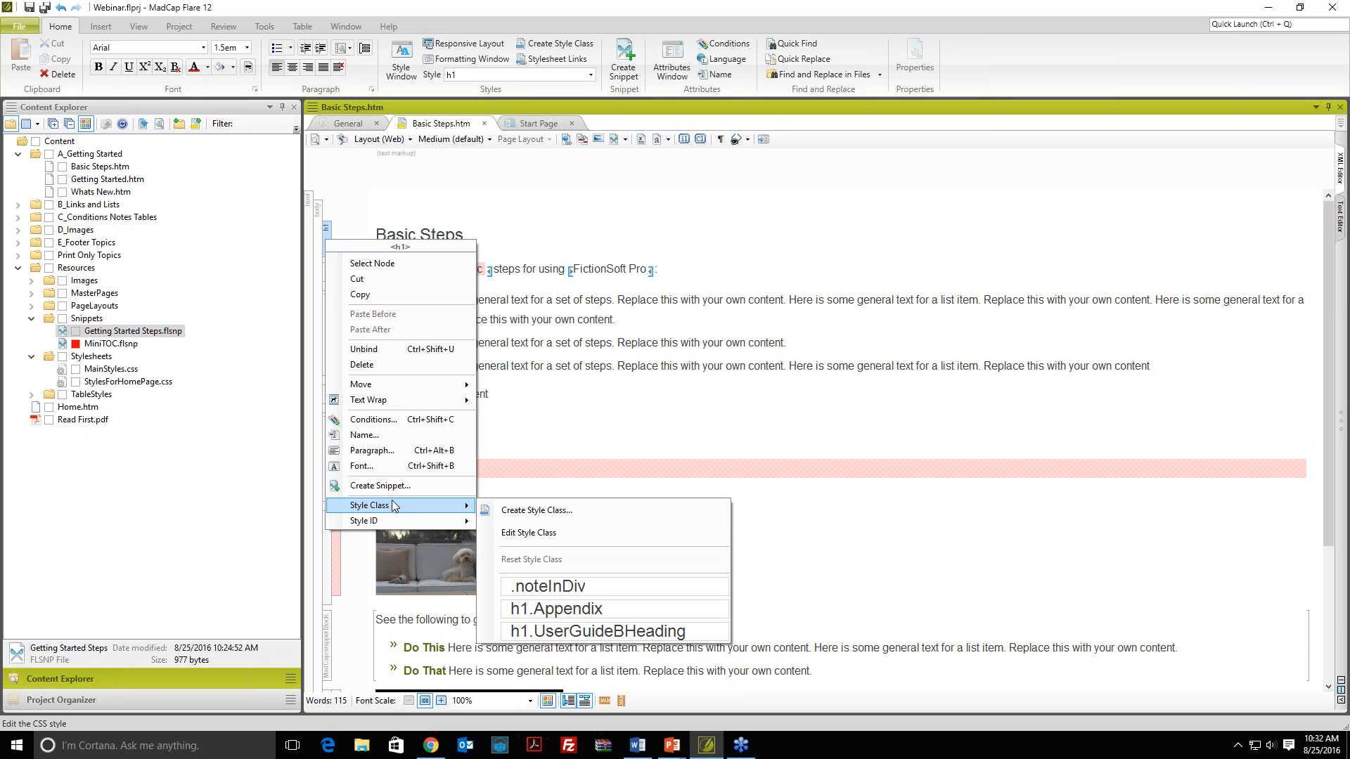
{"action": "left_click", "coordinate": [533, 532]}
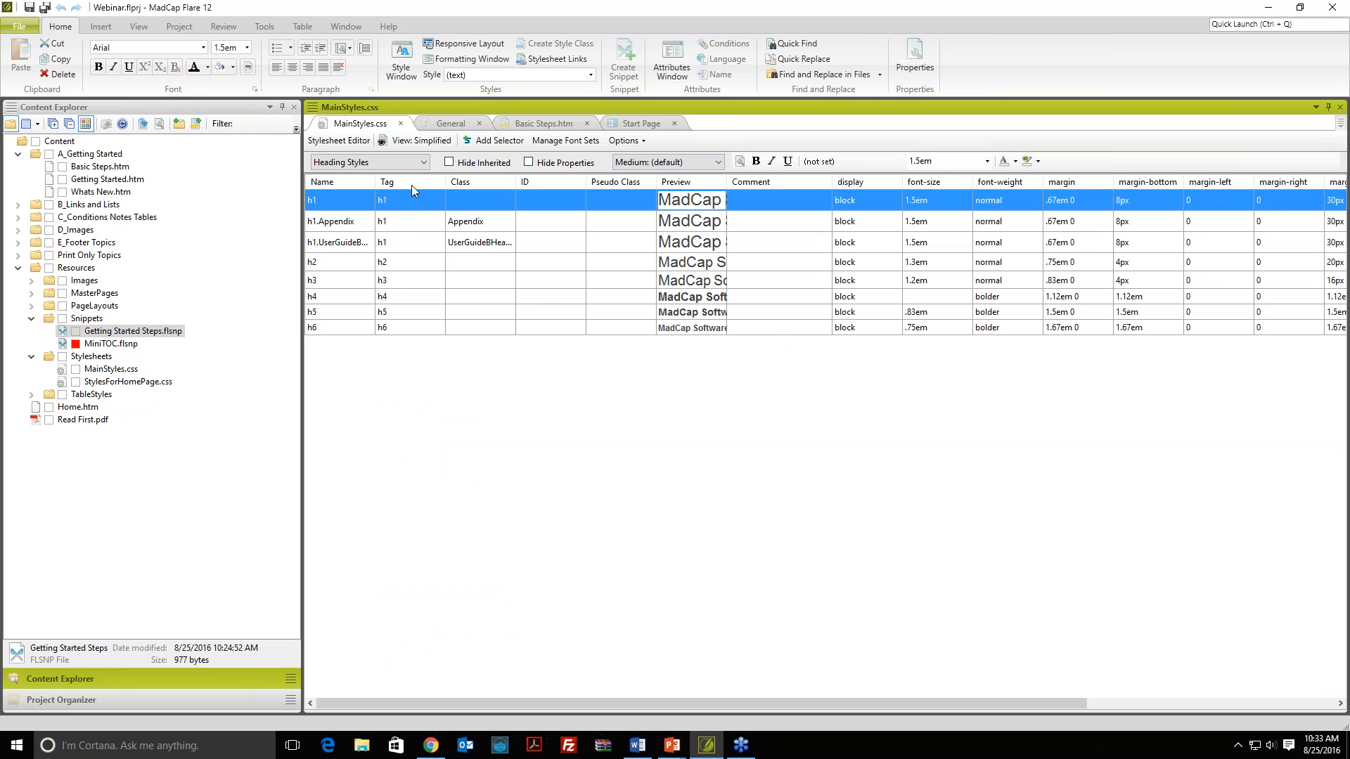
Step: Set the h1 heading style's text color to purple (#9400d3), save the stylesheet, and check the Basic Steps topic's heading
{"action": "left_click", "coordinate": [422, 162]}
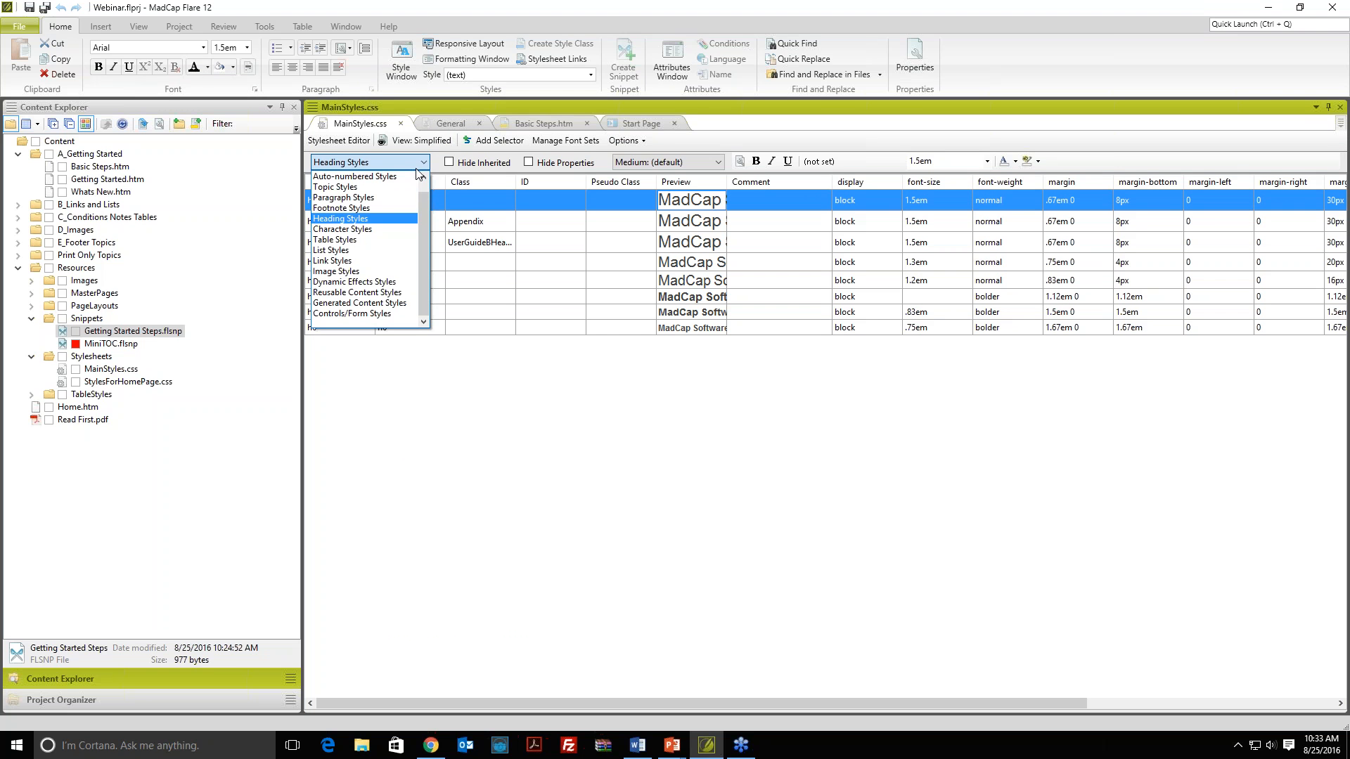
{"action": "left_click", "coordinate": [398, 218]}
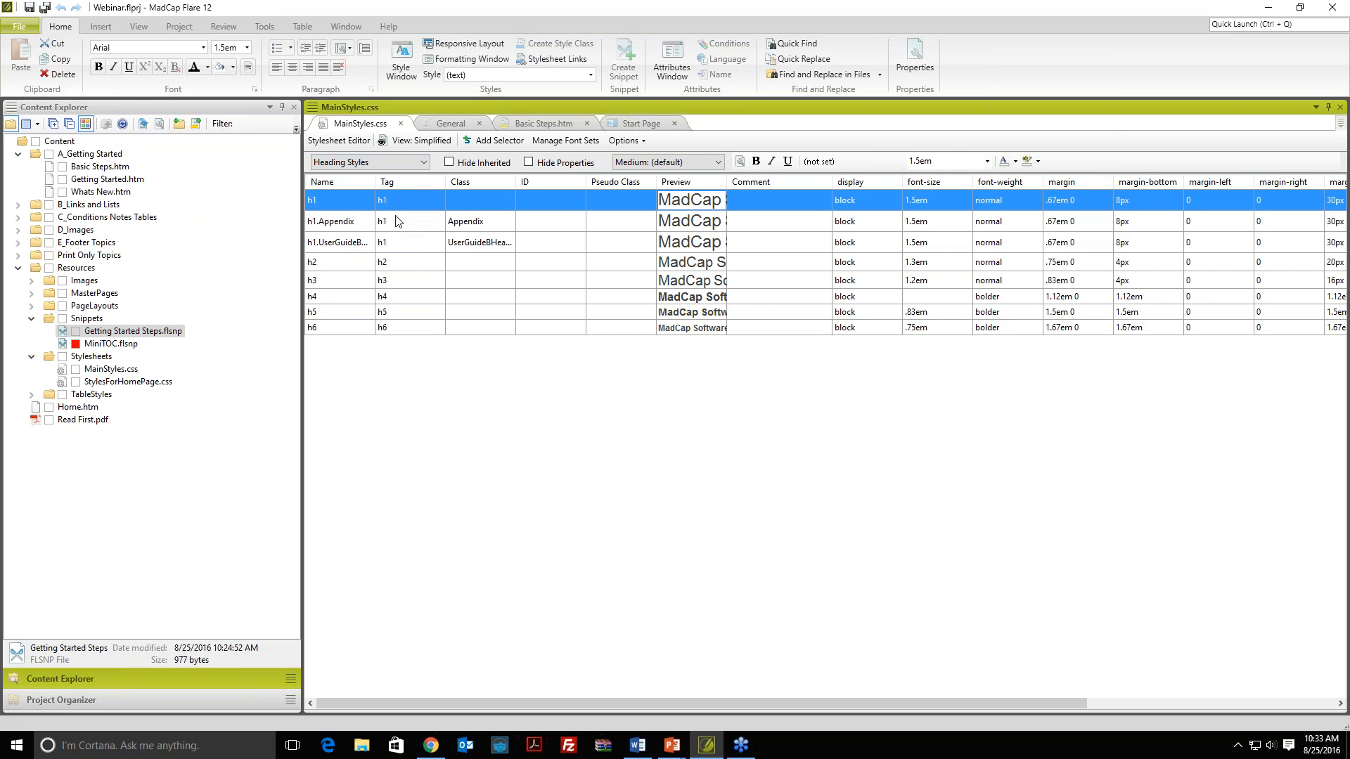
{"action": "double_click", "coordinate": [335, 208]}
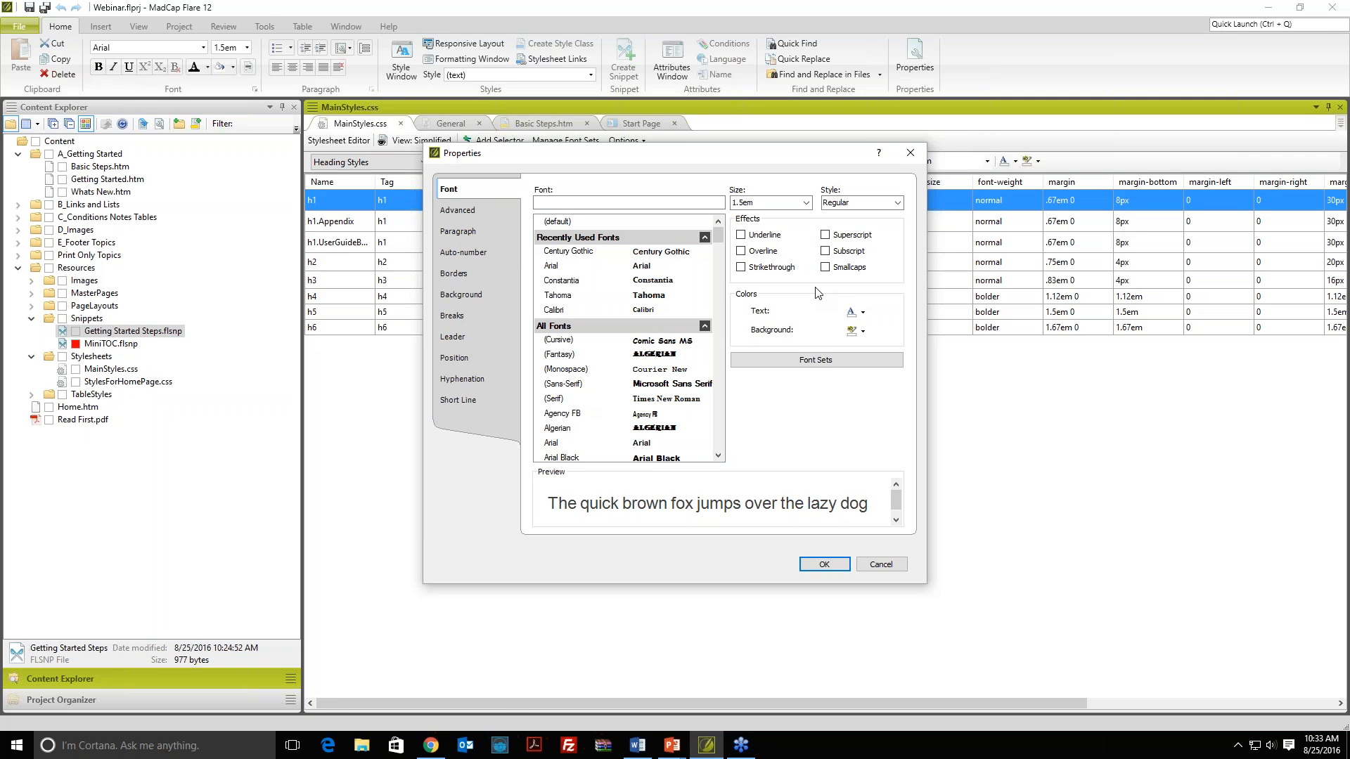
{"action": "left_click", "coordinate": [863, 312]}
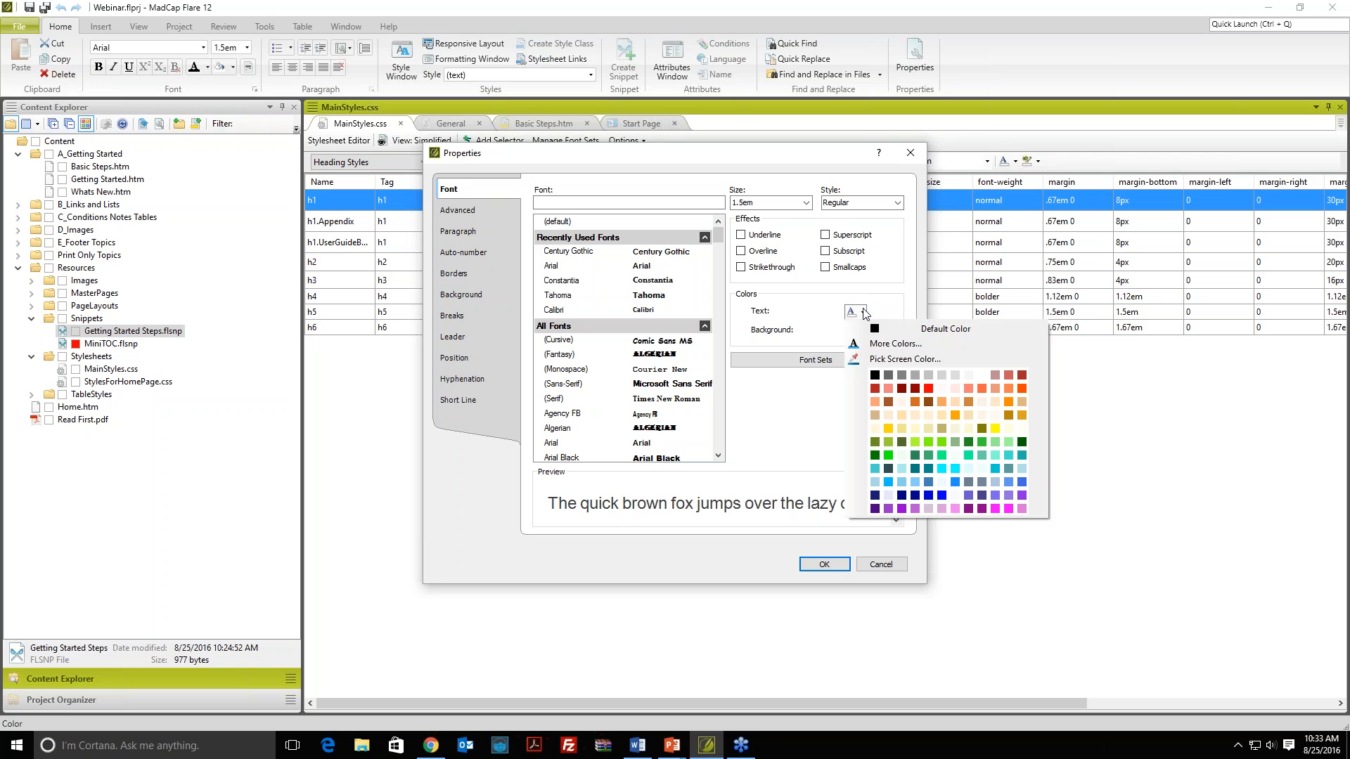
{"action": "left_click", "coordinate": [902, 509]}
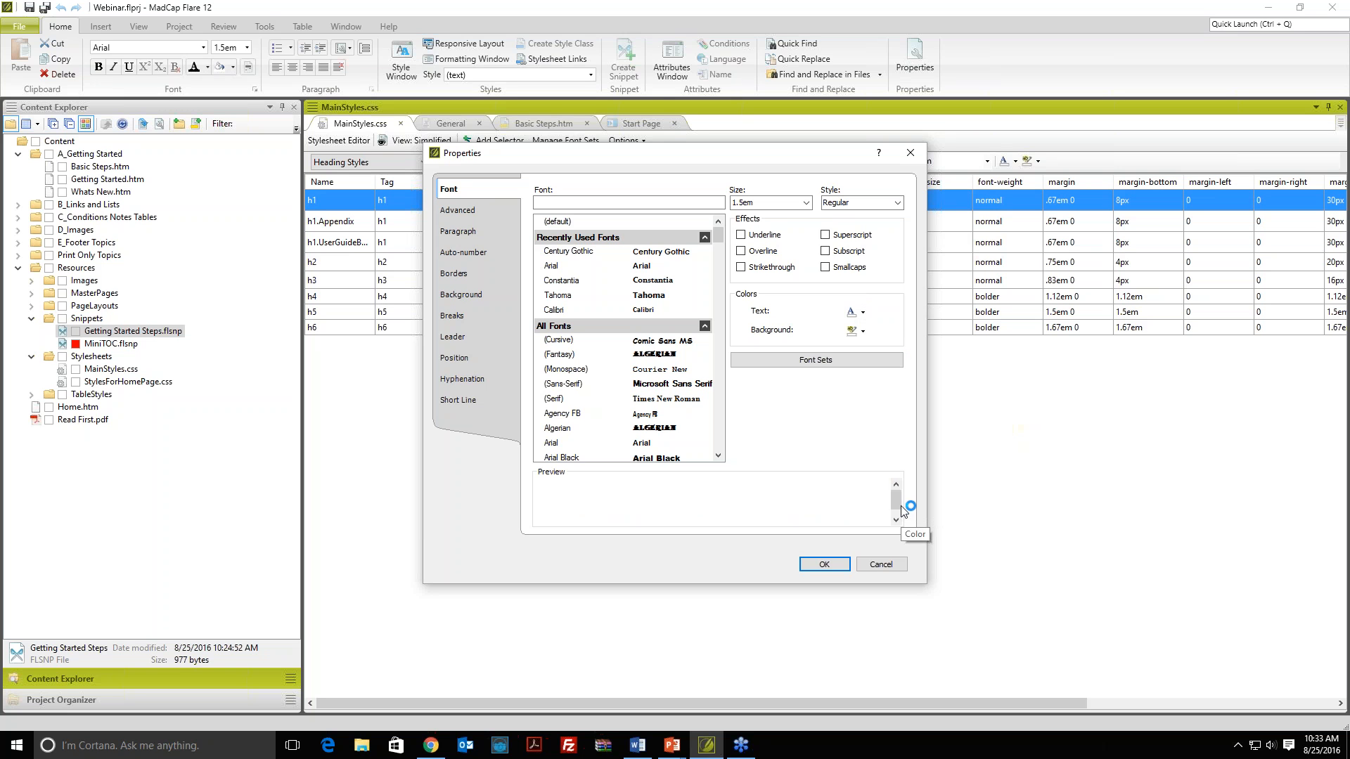
{"action": "left_click", "coordinate": [825, 564]}
{"action": "key", "text": "ctrl+s"}
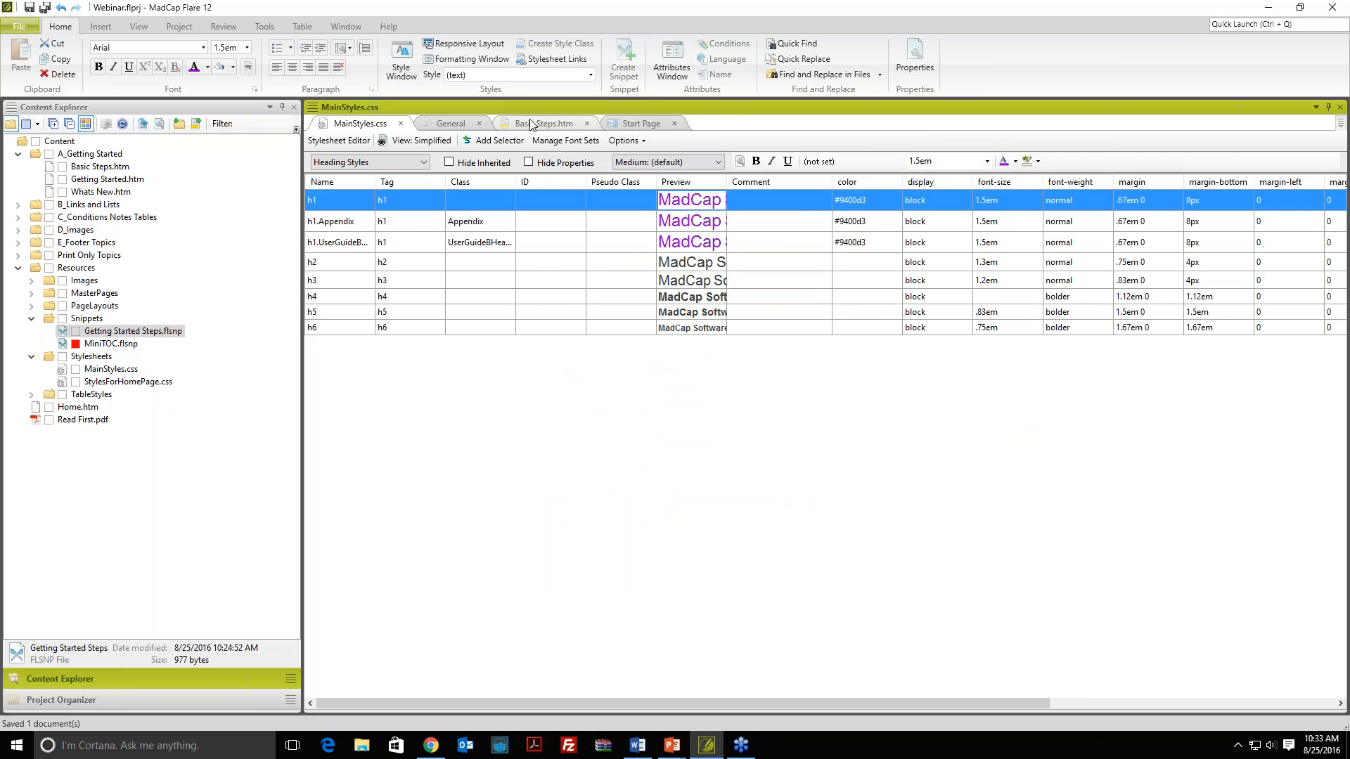
{"action": "left_click", "coordinate": [542, 123]}
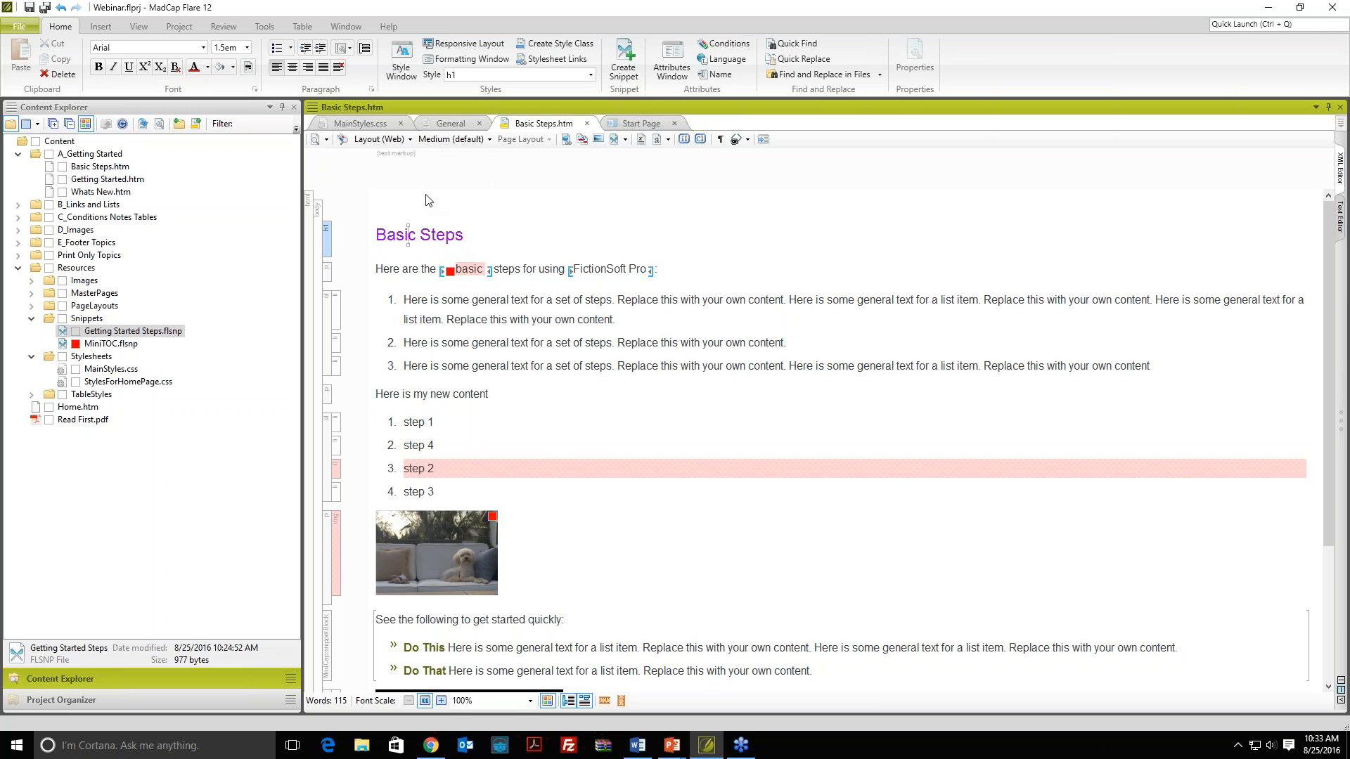
Step: Switch the MainStyles.css editor to the Advanced view and show the print medium beside the default medium for h1
{"action": "left_click", "coordinate": [379, 128]}
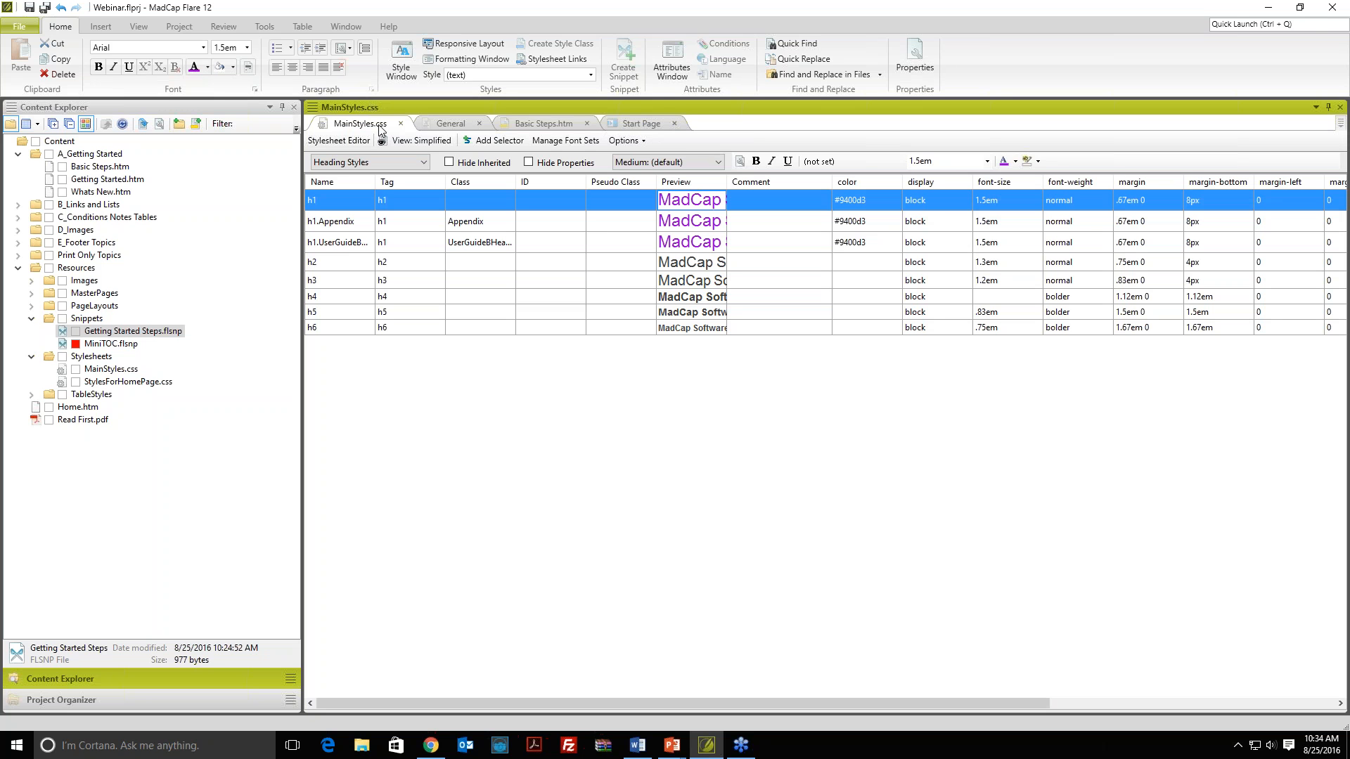
{"action": "left_click", "coordinate": [416, 142]}
{"action": "left_click", "coordinate": [419, 142]}
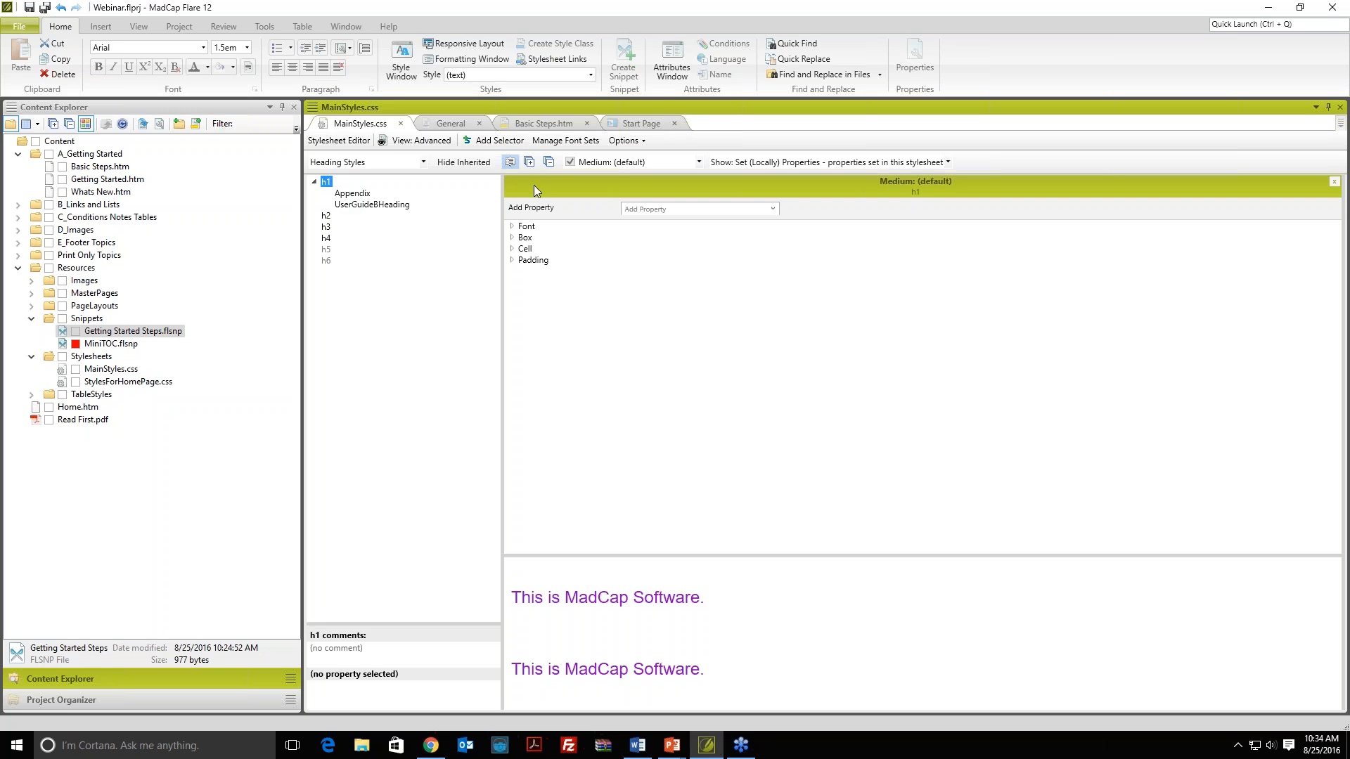
{"action": "left_click", "coordinate": [698, 163]}
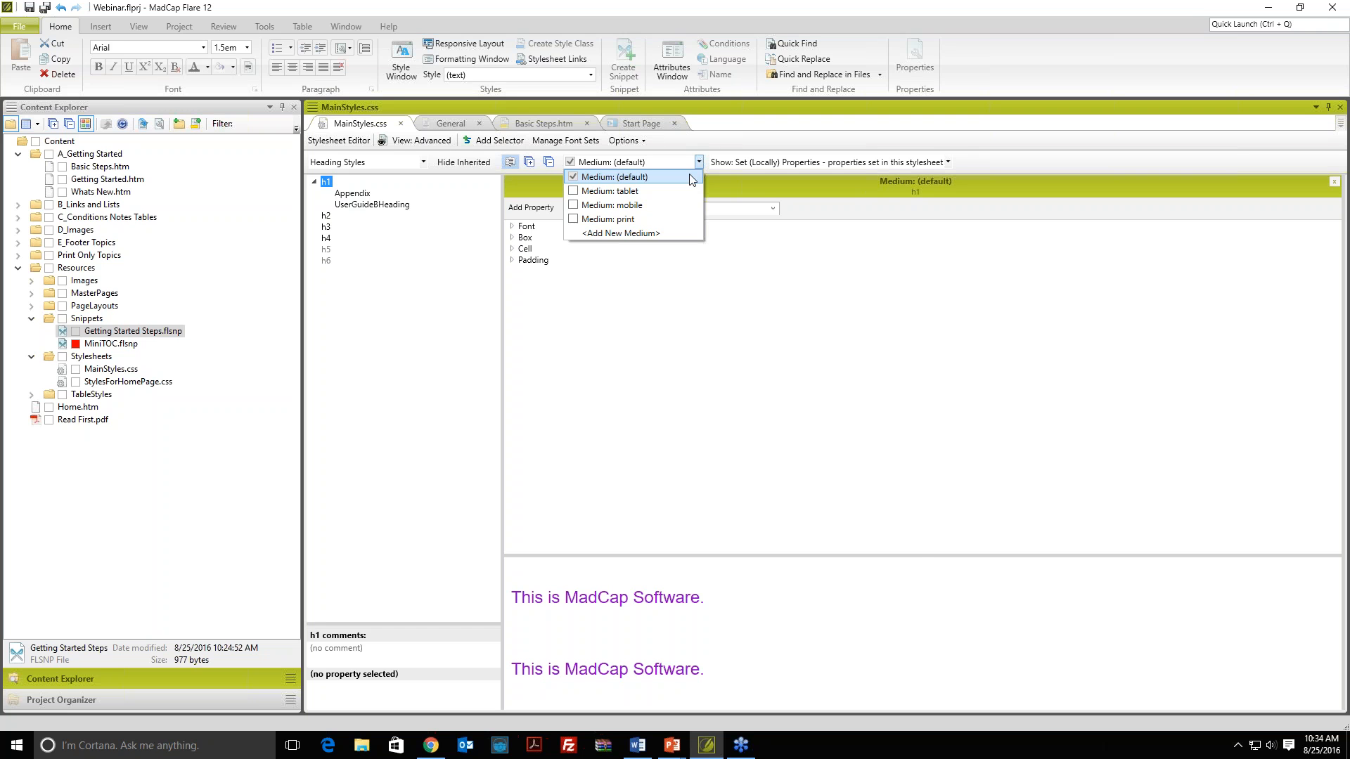
{"action": "left_click", "coordinate": [574, 221]}
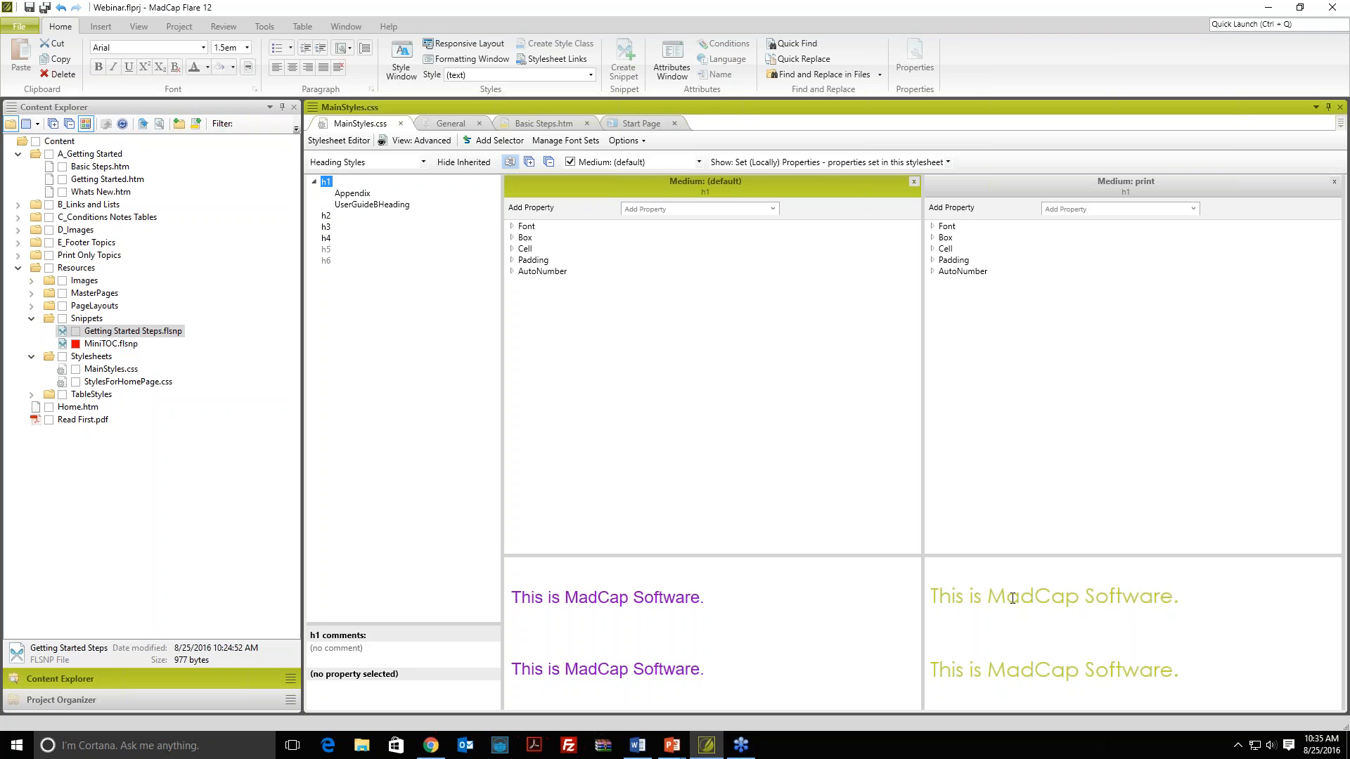
Step: Set the h1 font color to black (#000000) for the print medium and save the stylesheet
{"action": "left_click", "coordinate": [932, 225]}
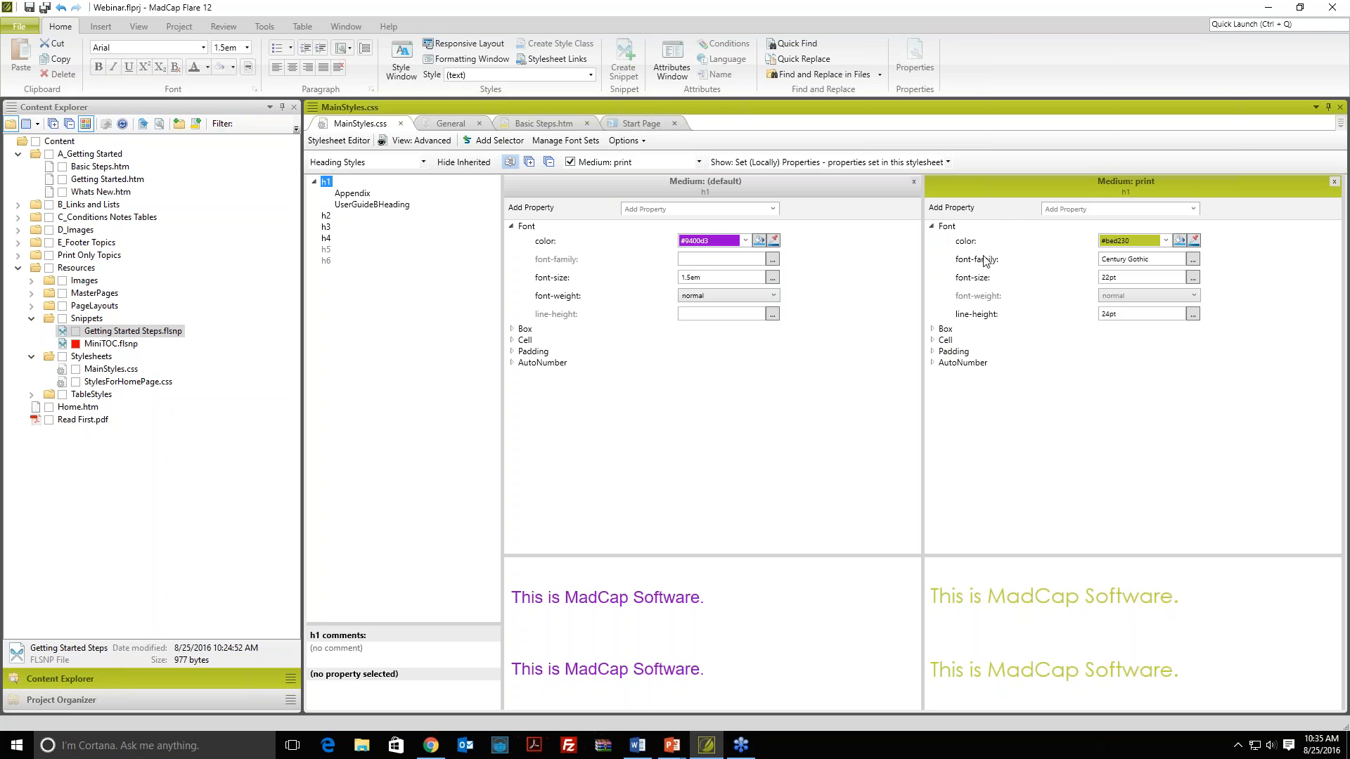
{"action": "left_click", "coordinate": [1165, 240]}
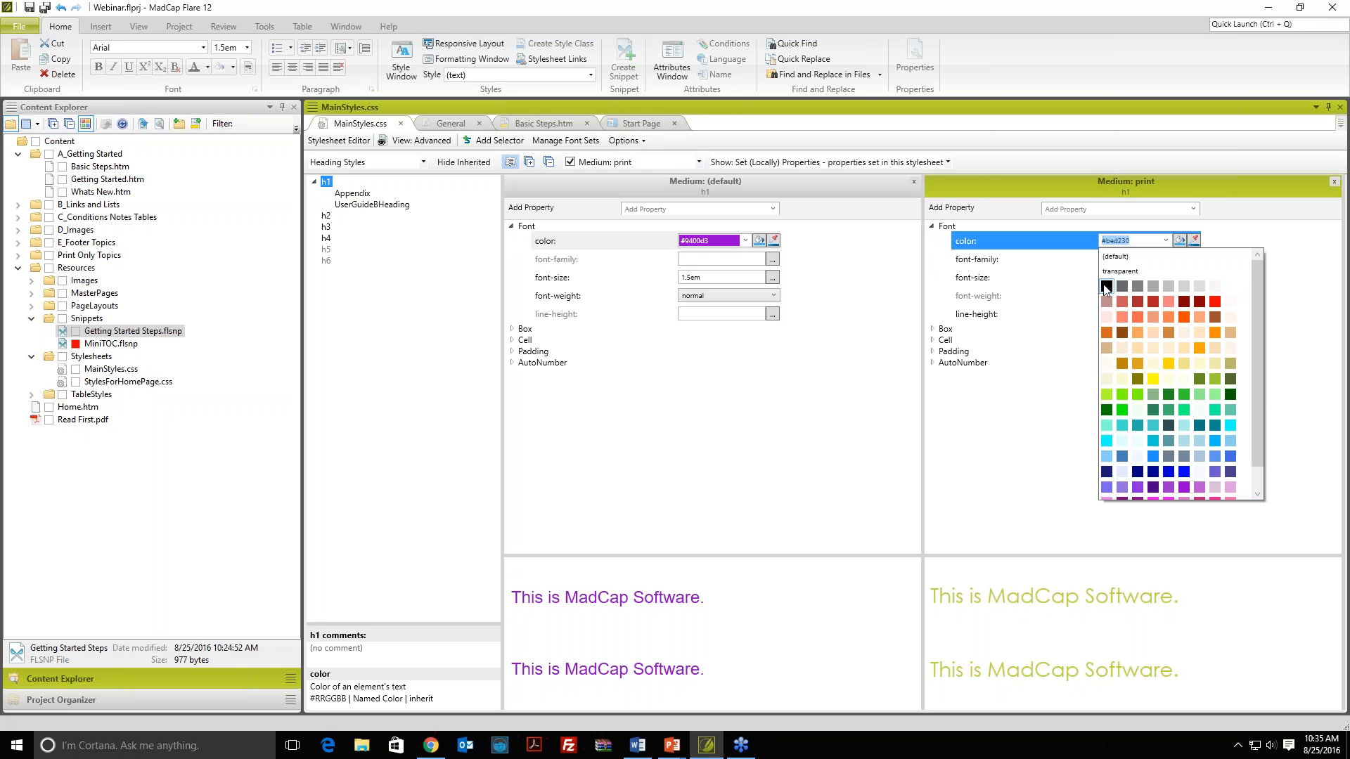
{"action": "left_click", "coordinate": [1109, 285]}
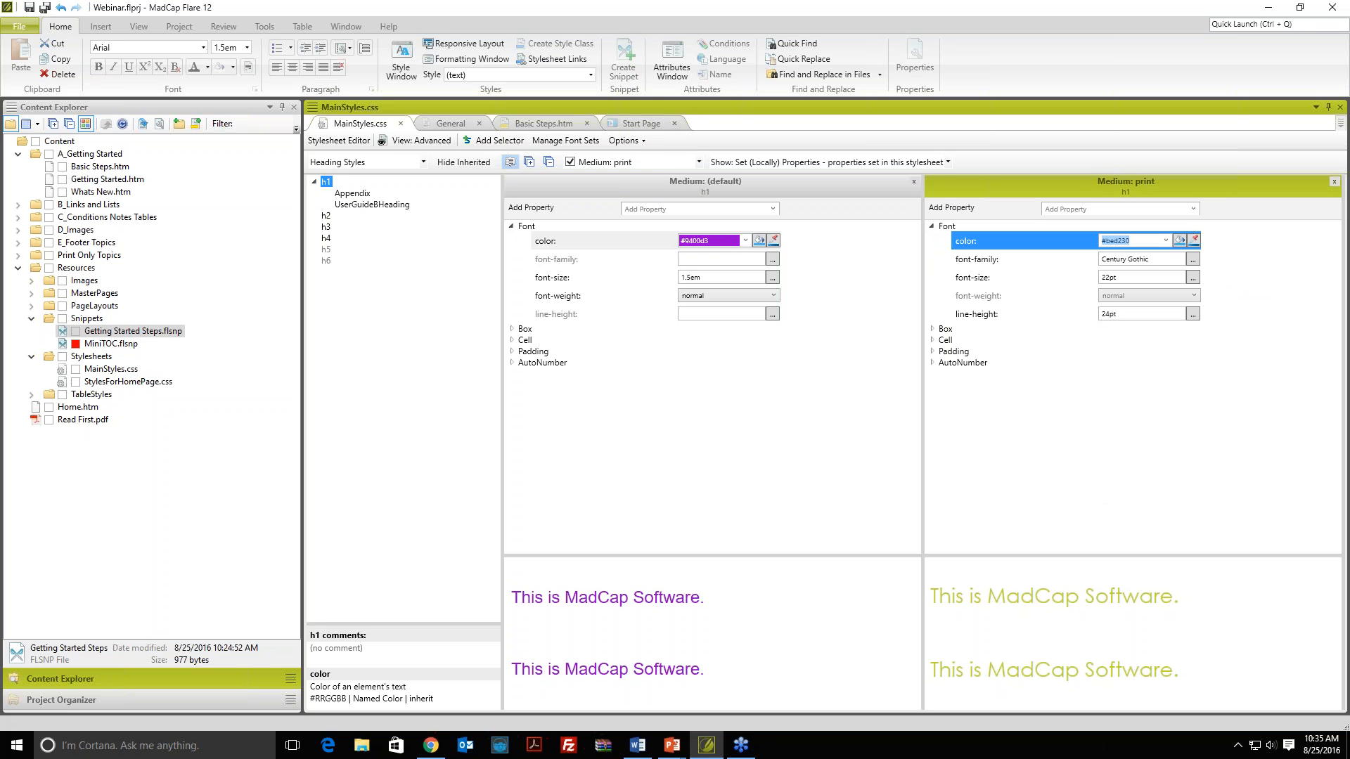
{"action": "left_click", "coordinate": [45, 8]}
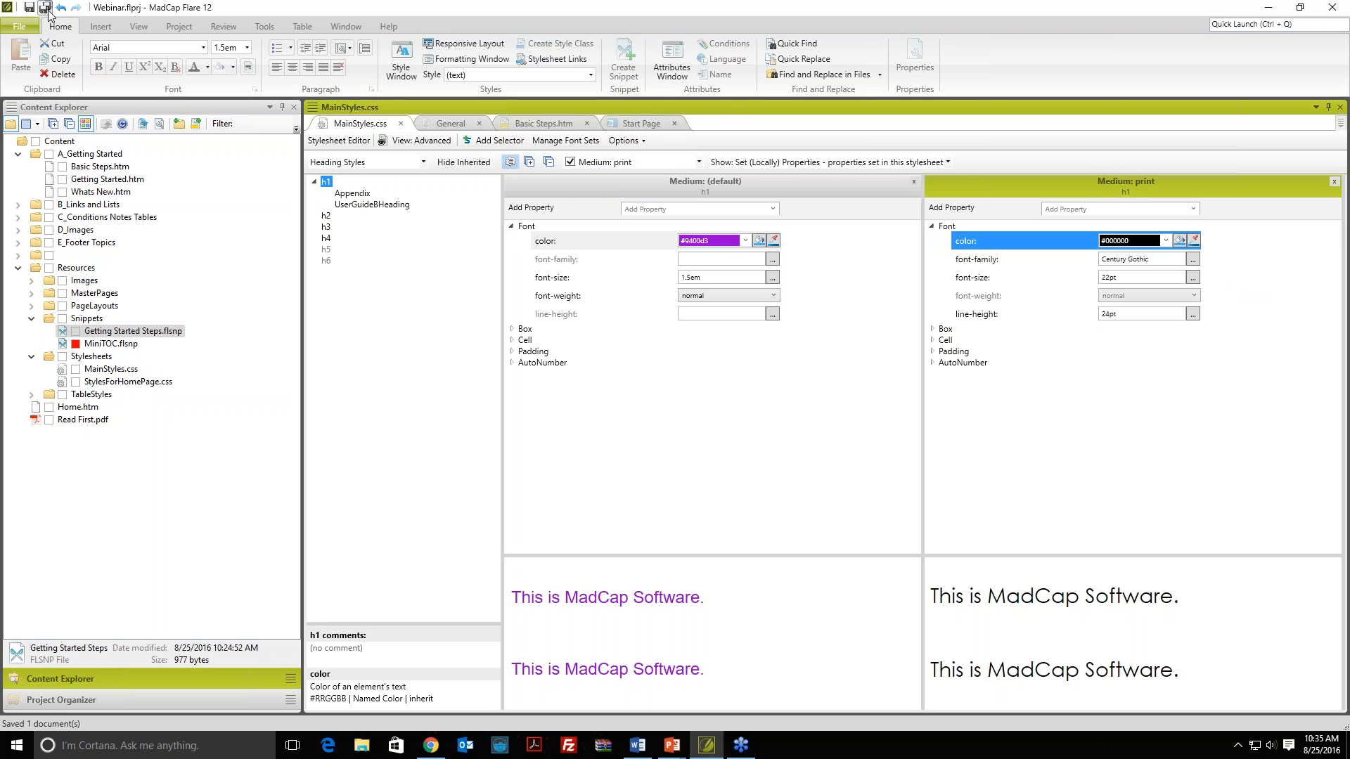
Step: View the Basic Steps topic in Print Layout to check how its heading is styled for print
{"action": "left_click", "coordinate": [561, 124]}
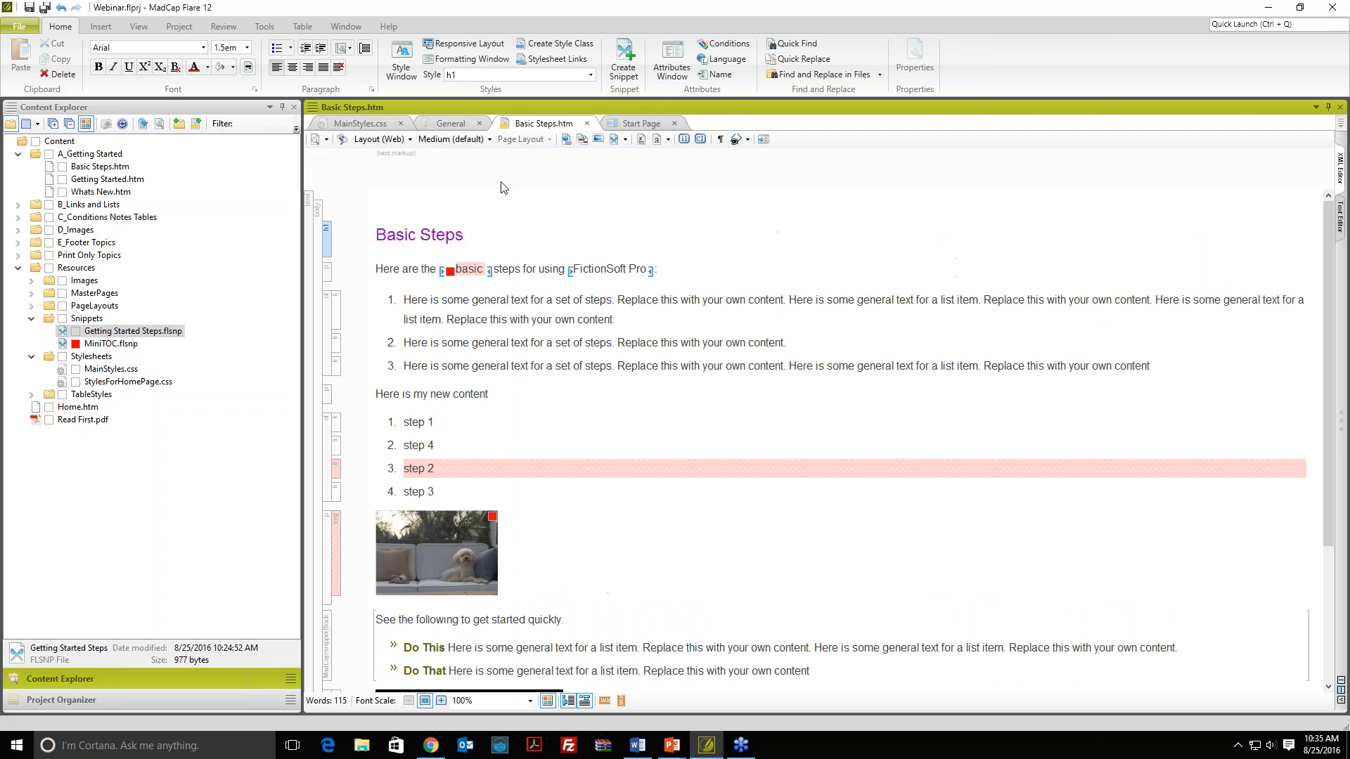
{"action": "left_click", "coordinate": [394, 139]}
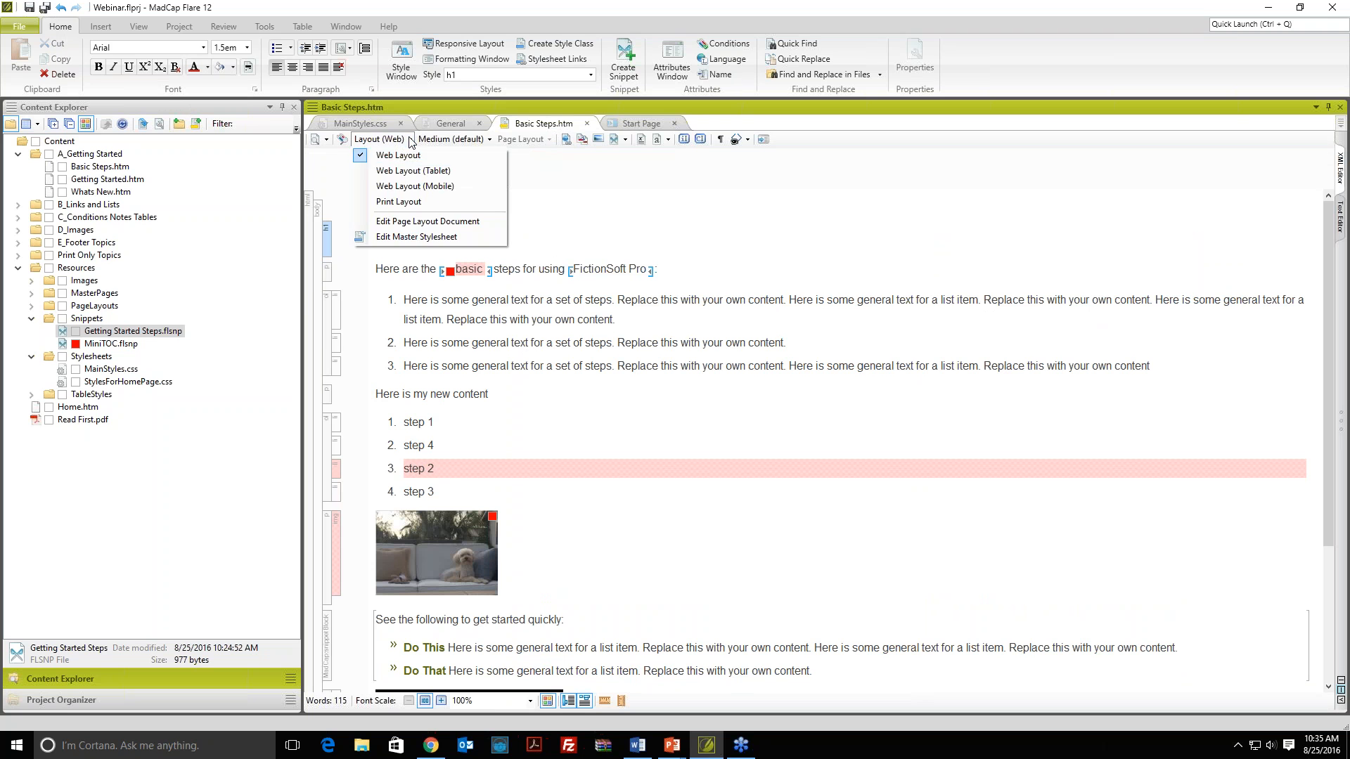
{"action": "left_click", "coordinate": [412, 203]}
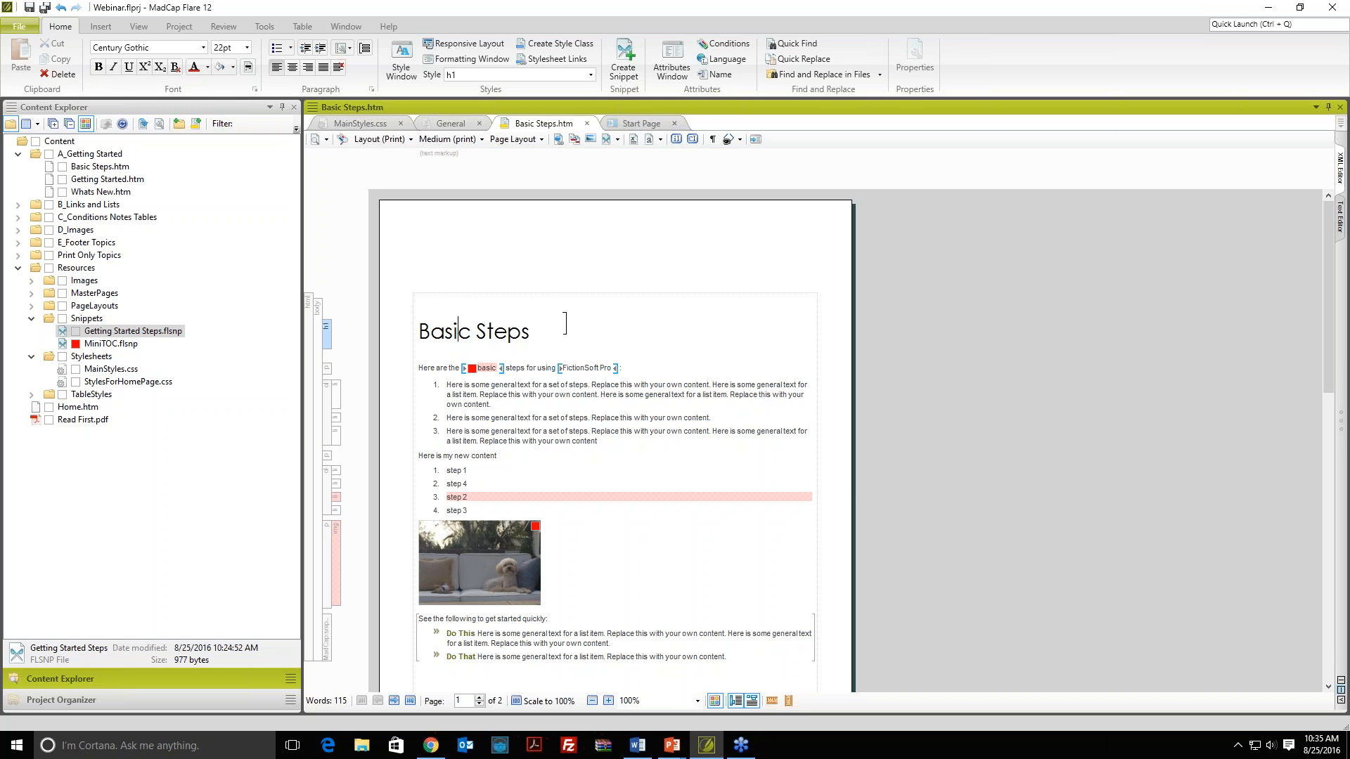
Step: Show the mobile medium in MainStyles.css, set its h1 font color to teal (#20b2aa), and save the stylesheet
{"action": "left_click", "coordinate": [360, 124]}
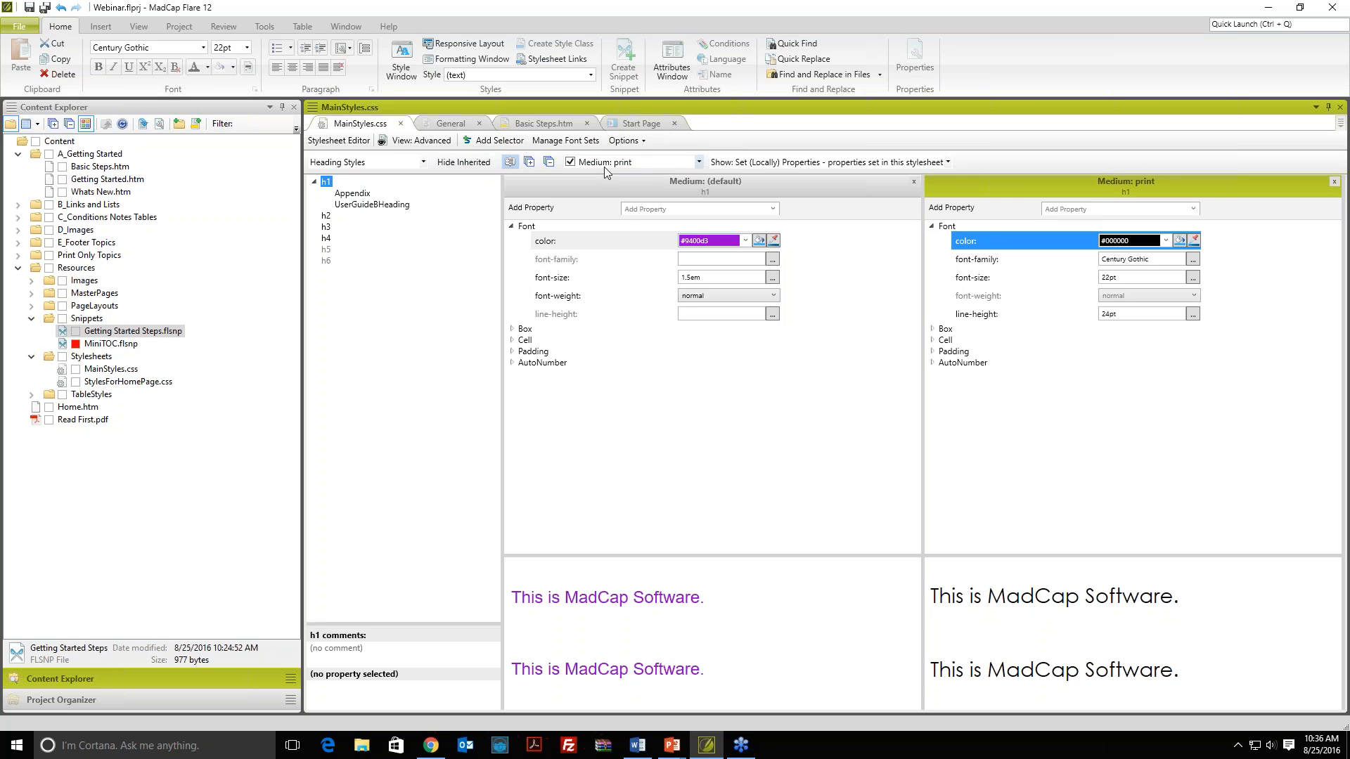
{"action": "left_click", "coordinate": [698, 162]}
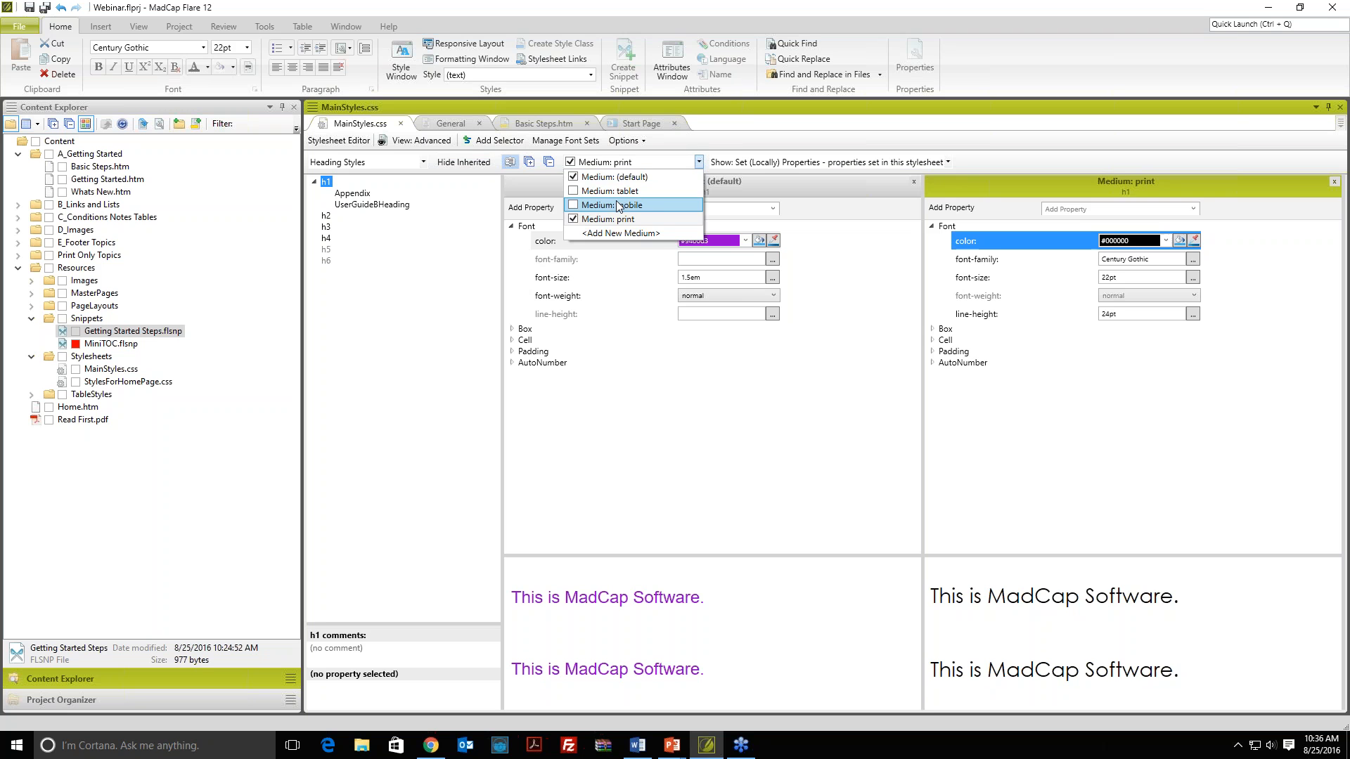
{"action": "left_click", "coordinate": [573, 210]}
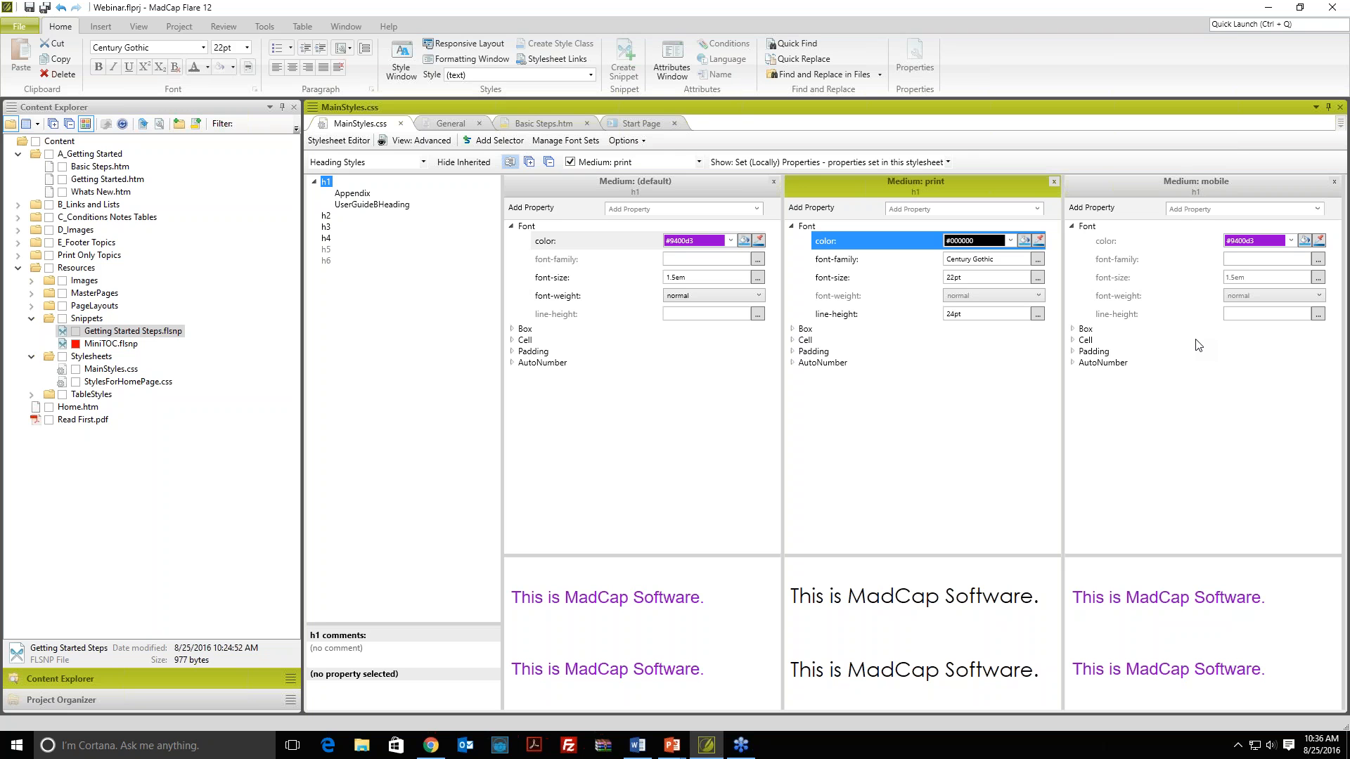
{"action": "left_click", "coordinate": [1290, 240]}
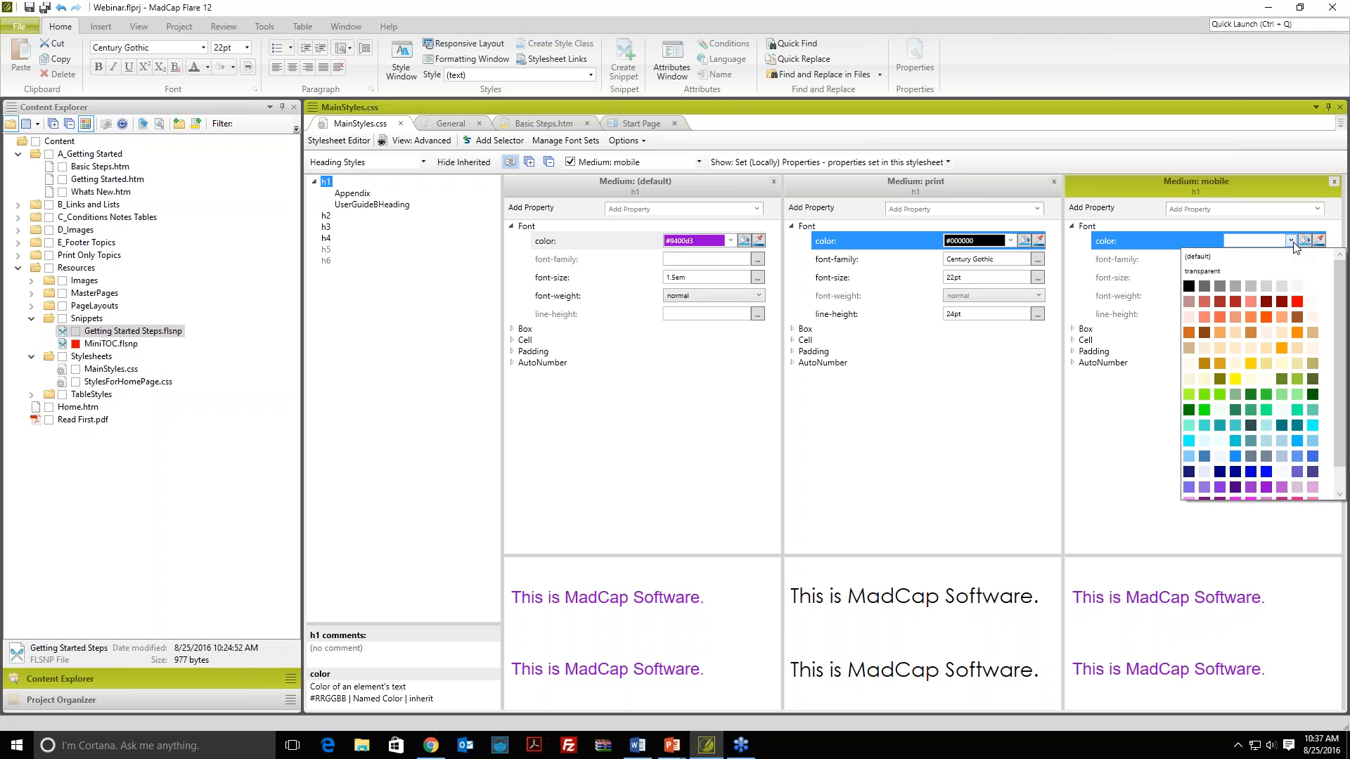
{"action": "left_click", "coordinate": [1220, 426]}
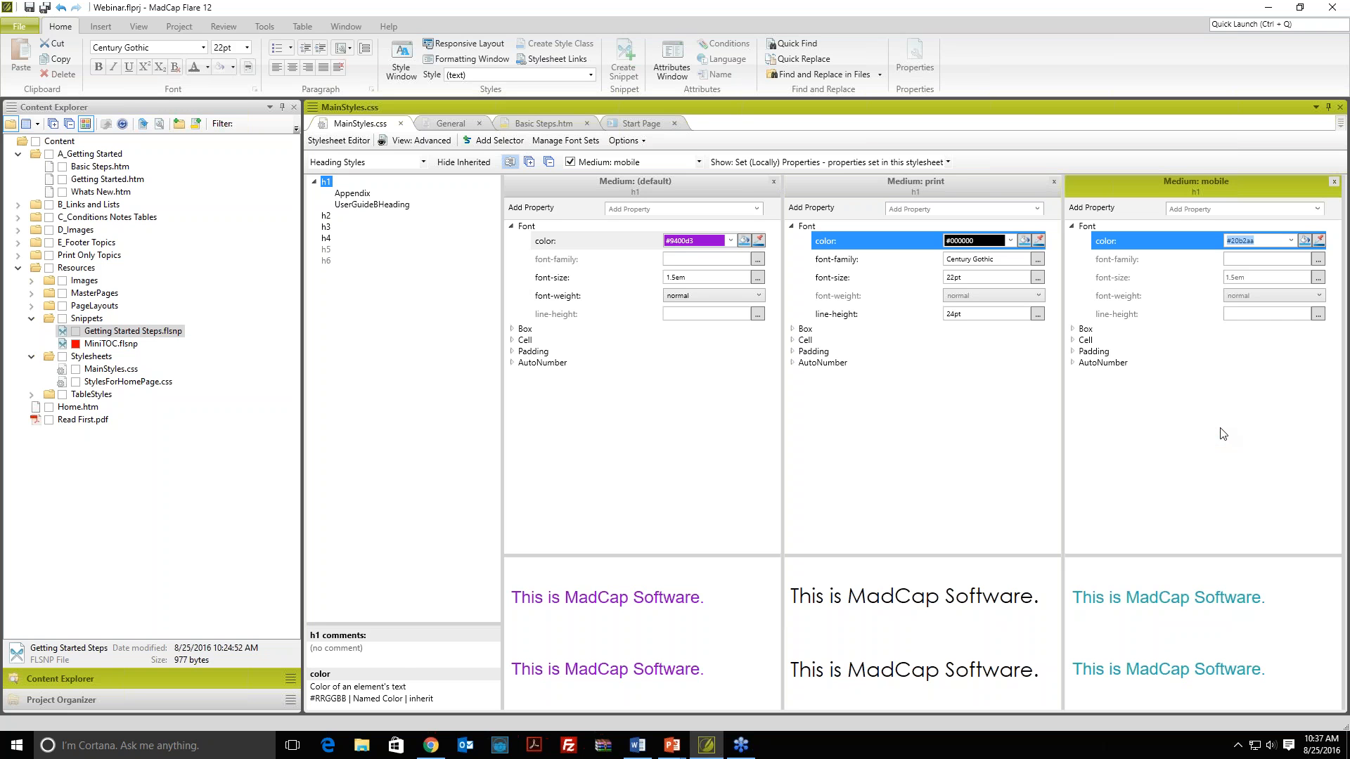
{"action": "left_click", "coordinate": [47, 9]}
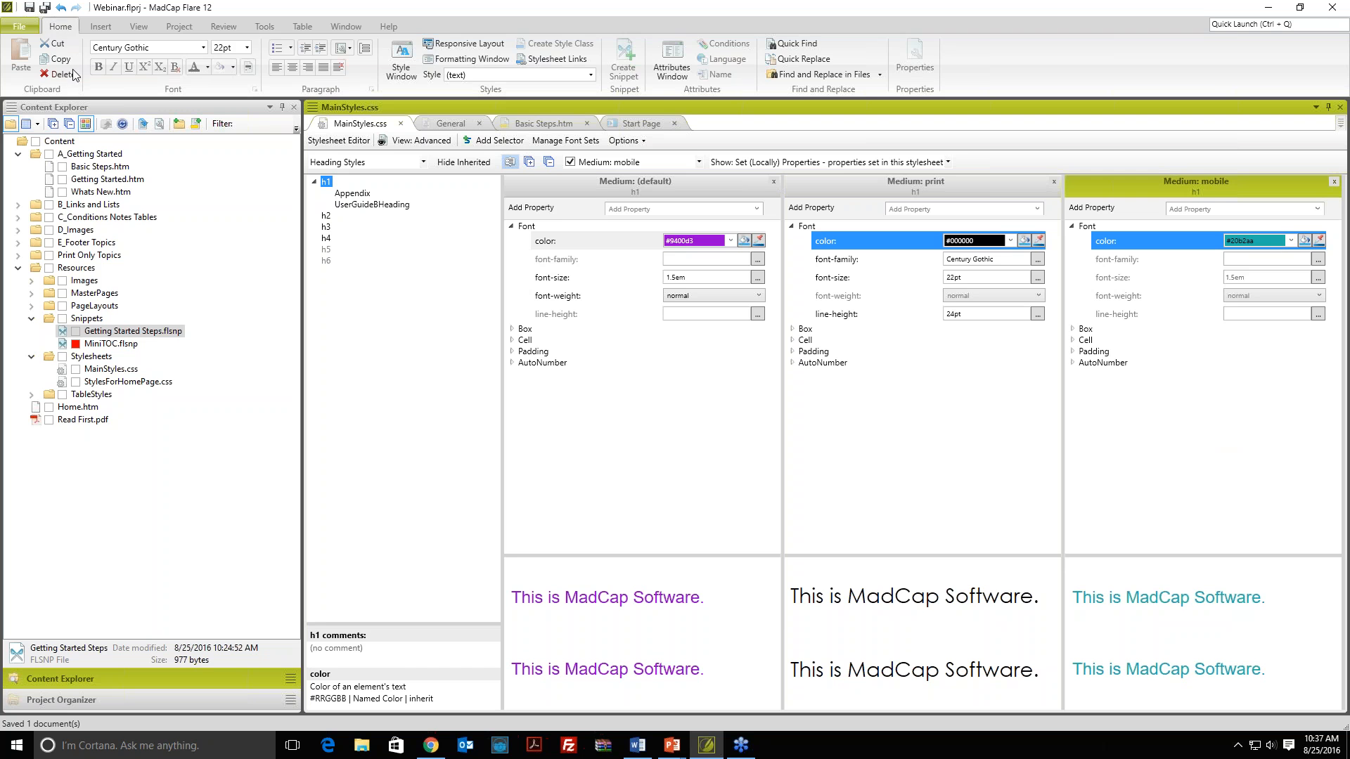
Step: Return the Basic Steps topic to Web Layout
{"action": "left_click", "coordinate": [527, 129]}
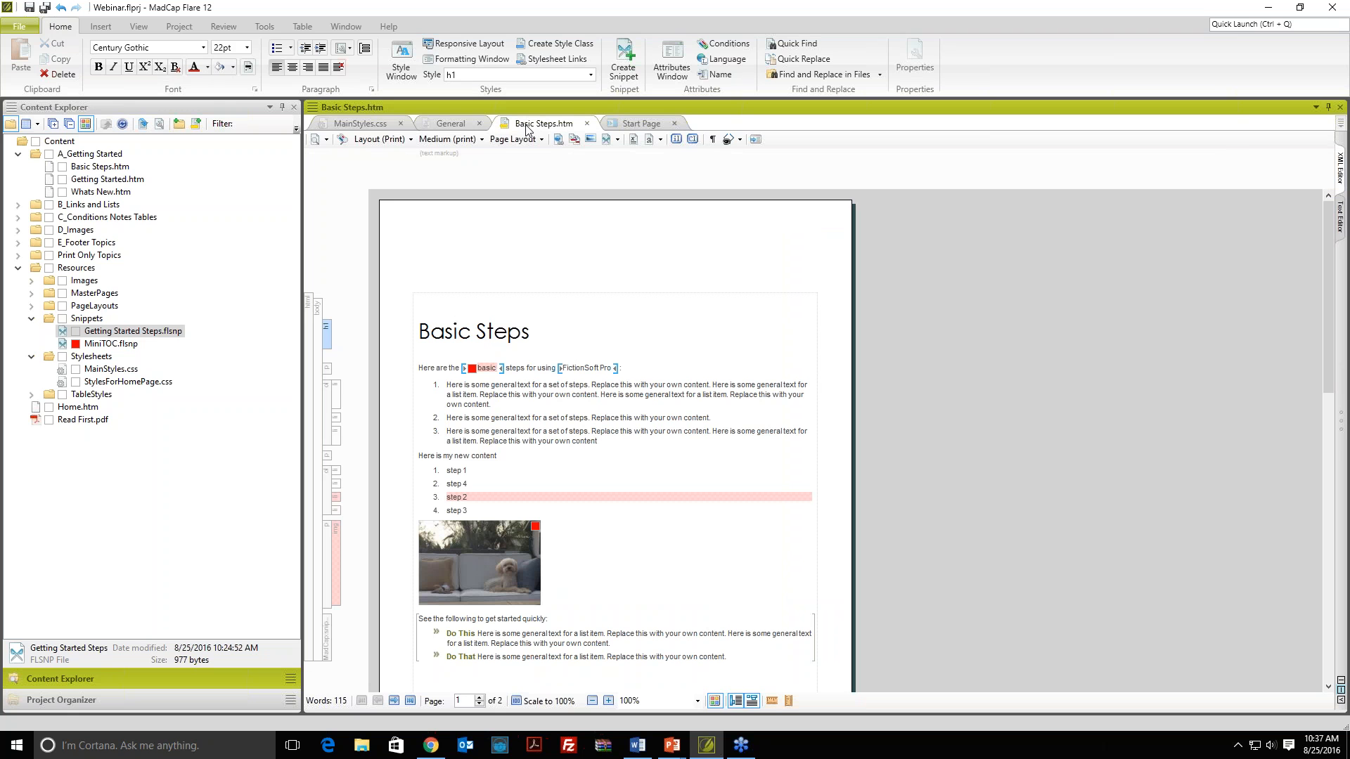
{"action": "left_click", "coordinate": [402, 139]}
{"action": "left_click", "coordinate": [401, 159]}
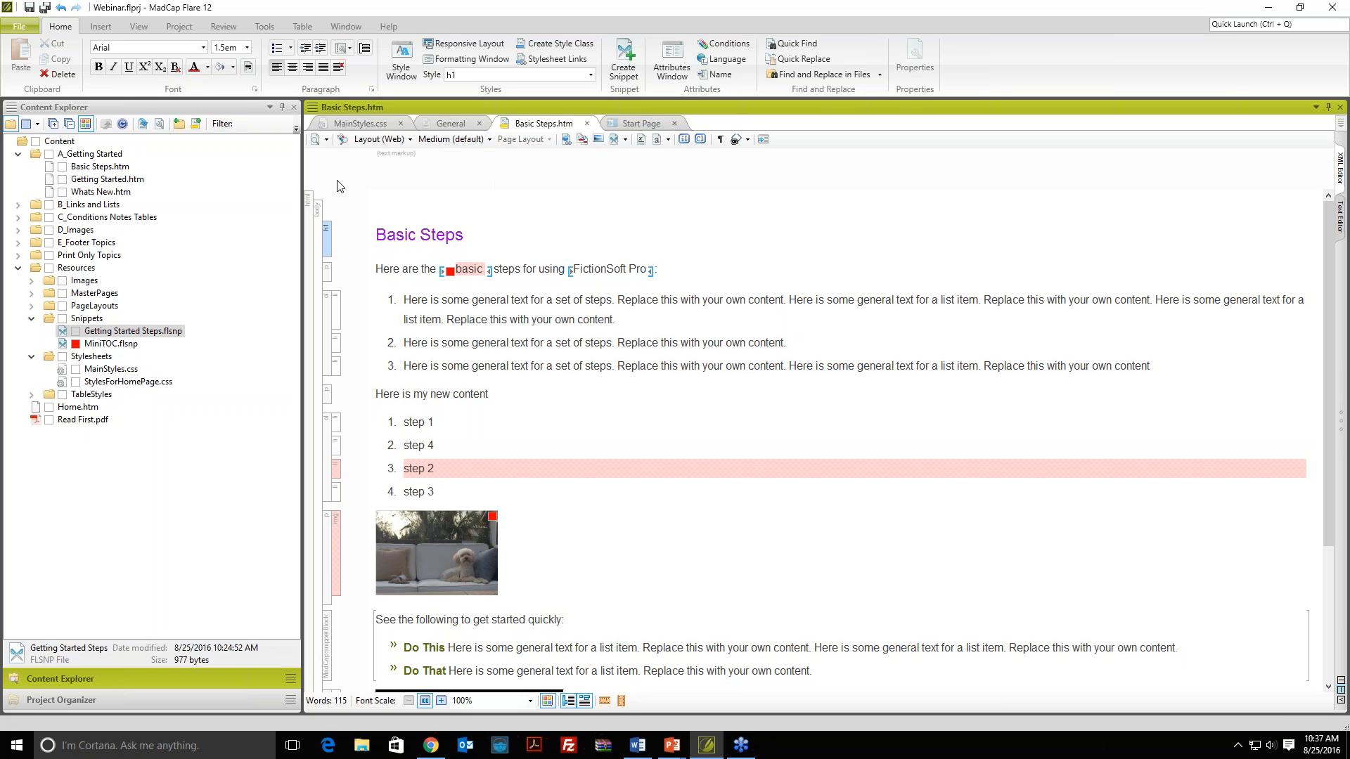
Step: Start an MS Word documents import into this project, without linking the generated files to their source files
{"action": "left_click", "coordinate": [181, 28]}
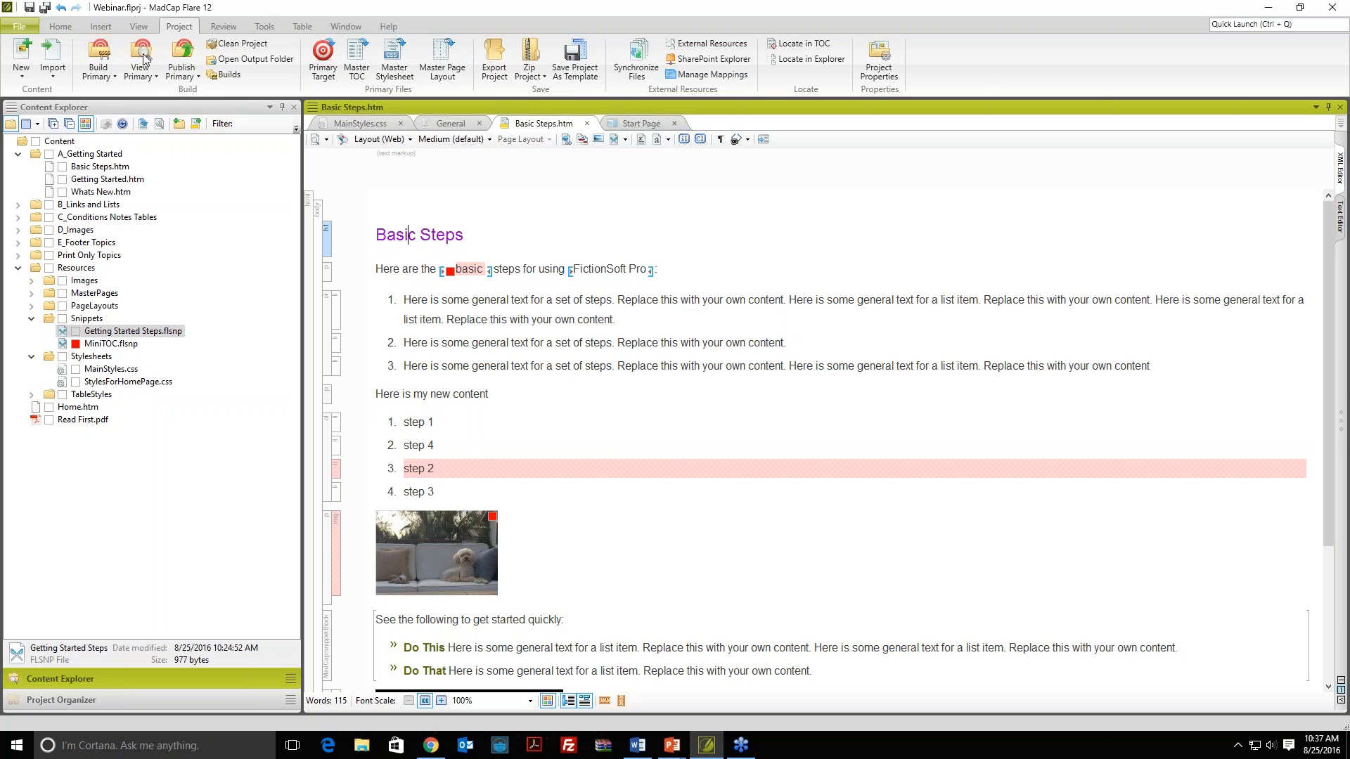
{"action": "left_click", "coordinate": [53, 73]}
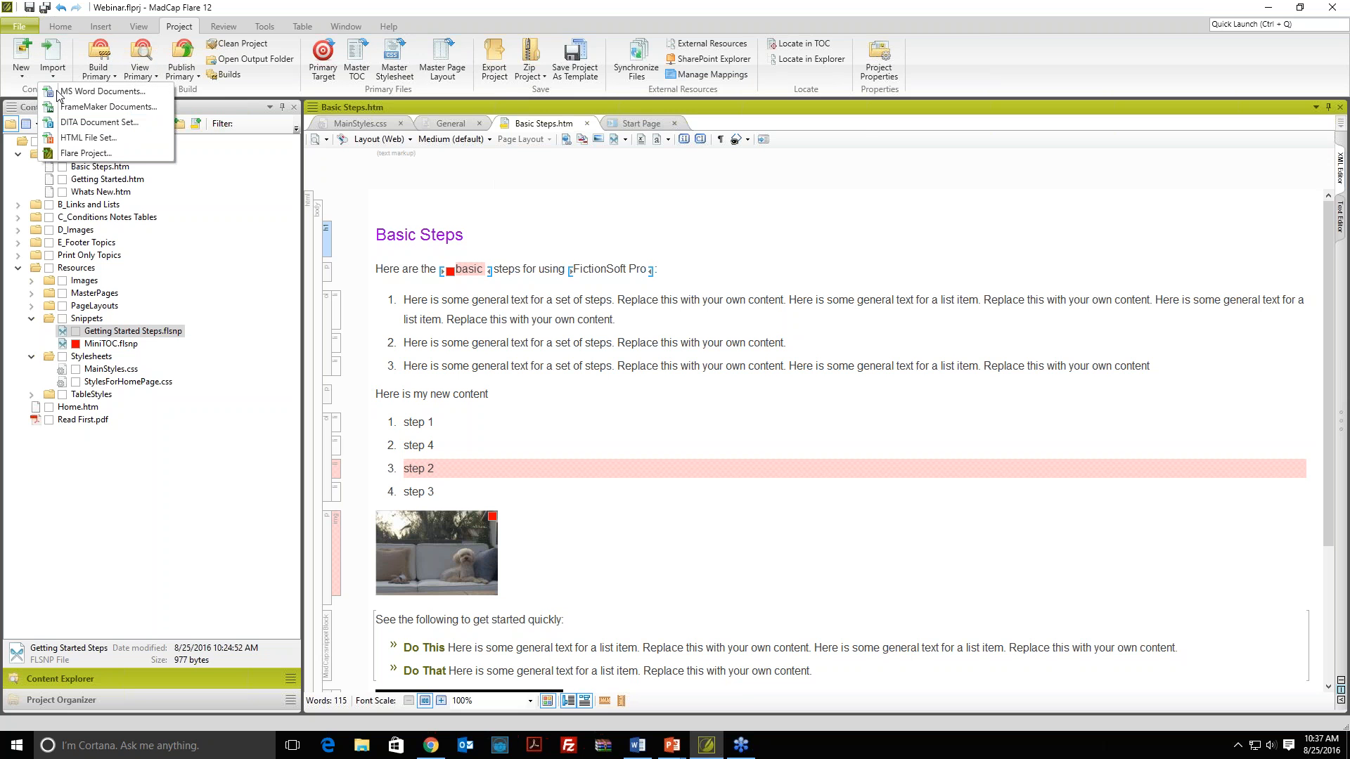
{"action": "left_click", "coordinate": [102, 91]}
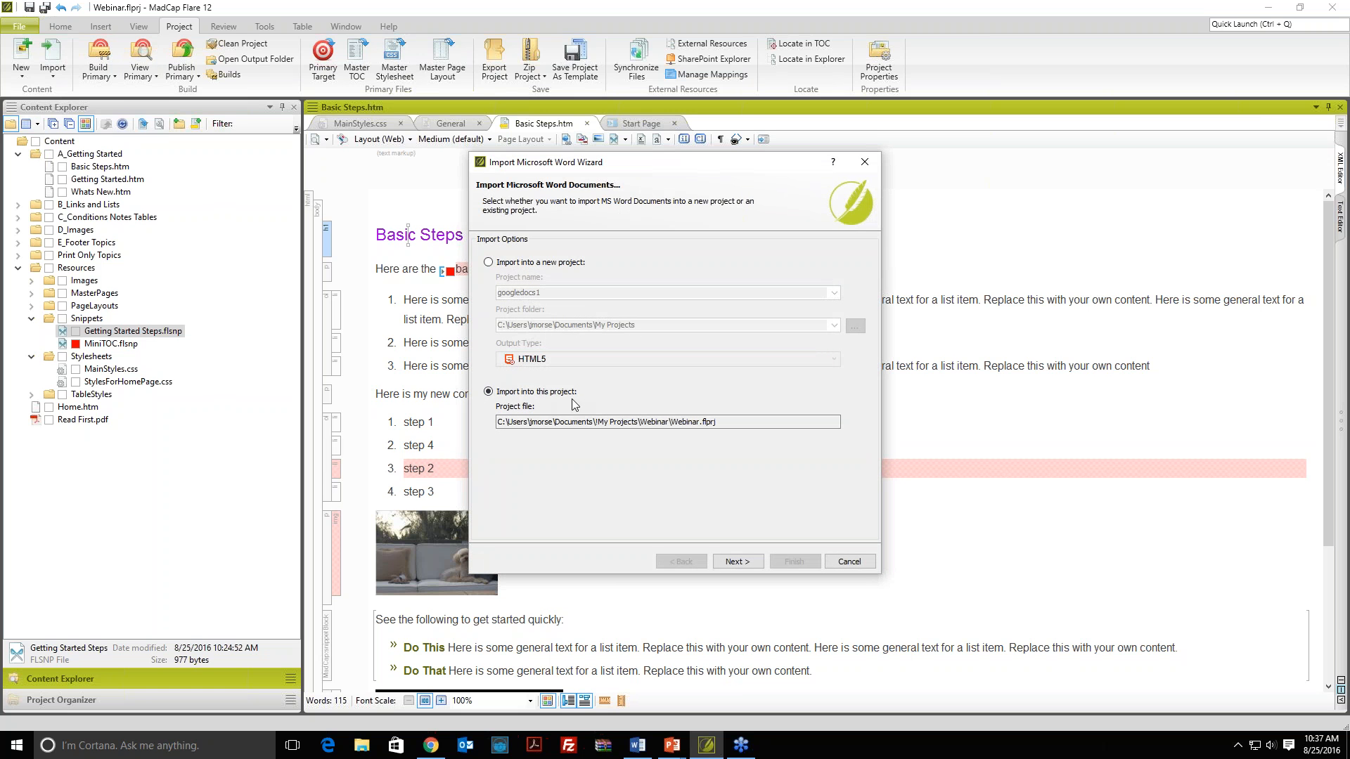
{"action": "left_click", "coordinate": [735, 562]}
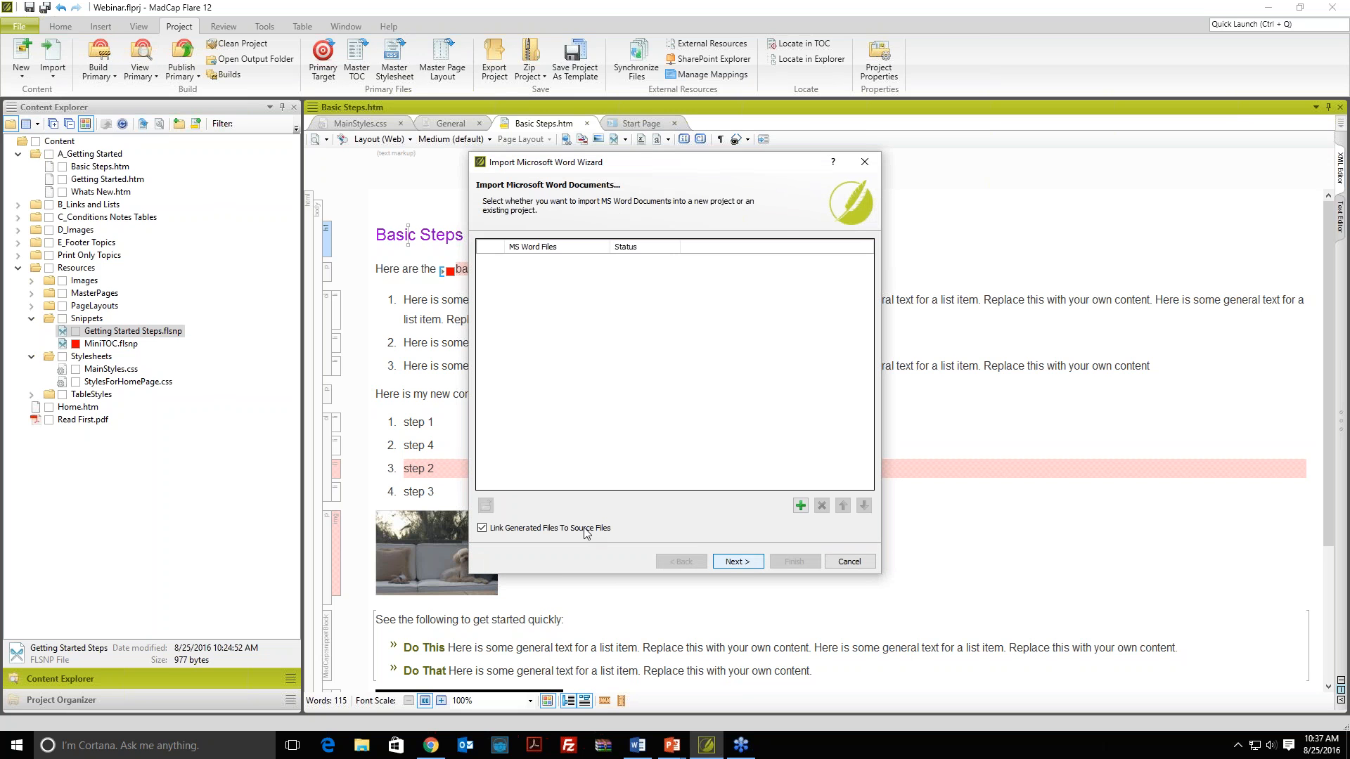
{"action": "left_click", "coordinate": [586, 531]}
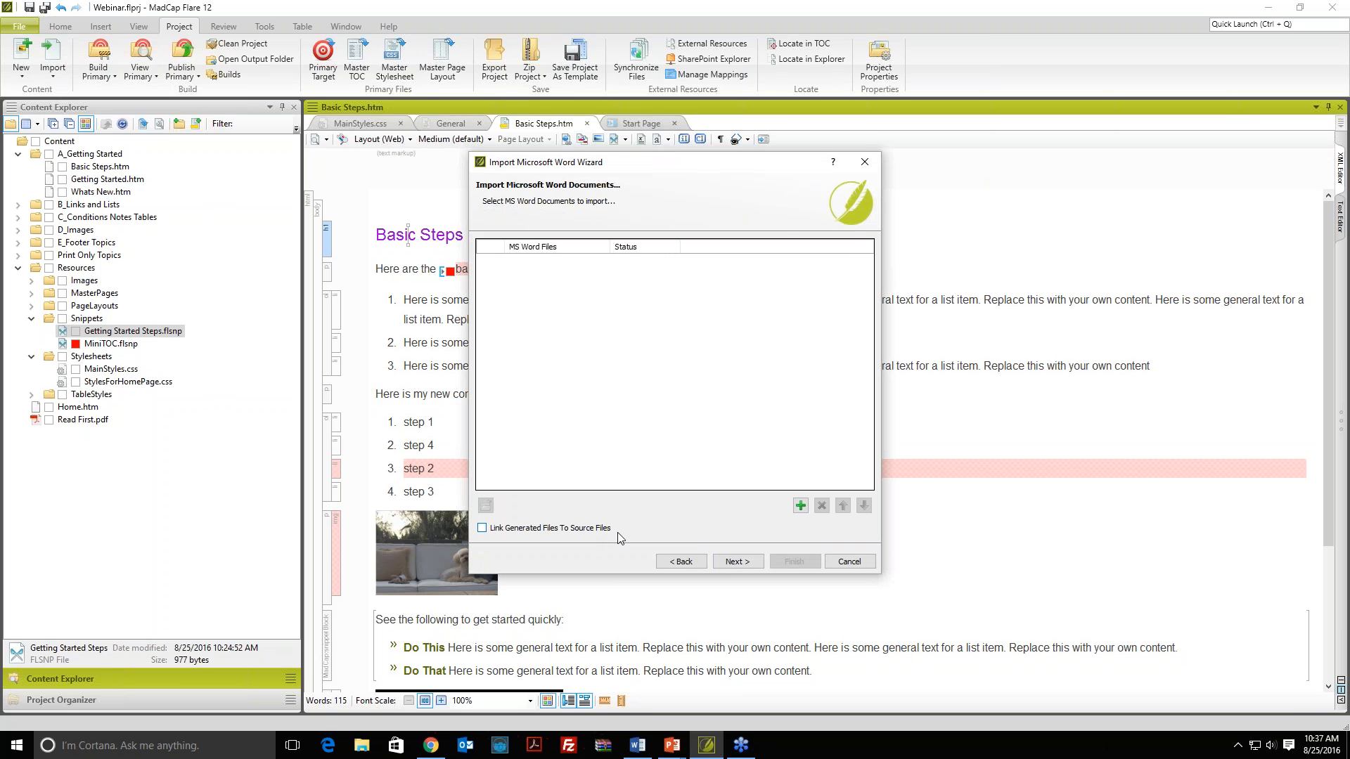
Step: Add about_firewalls.doc, browser_integration.doc, certificate_creation.doc and using_hotdrops.doc to the Word files to import
{"action": "left_click", "coordinate": [796, 507]}
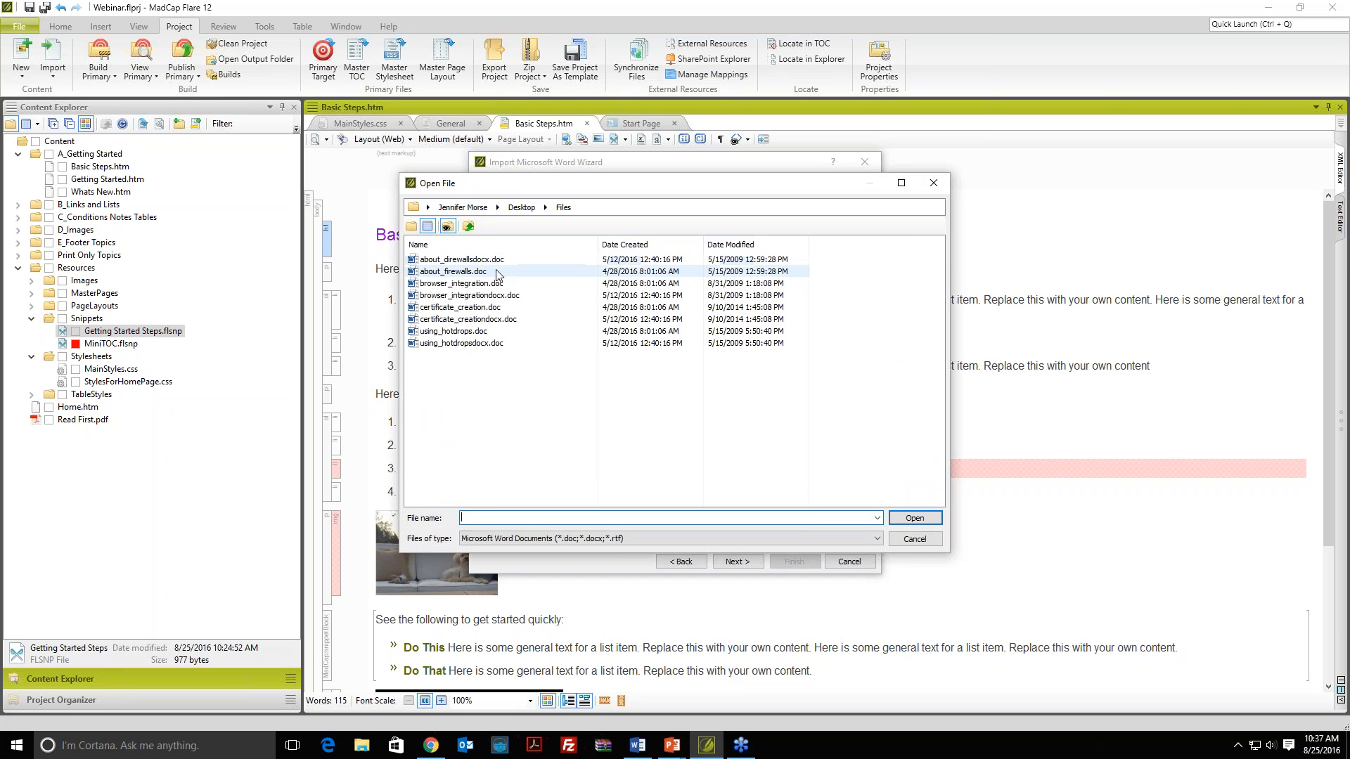
{"action": "left_click", "coordinate": [495, 272]}
{"action": "left_click", "coordinate": [495, 283], "text": "ctrl"}
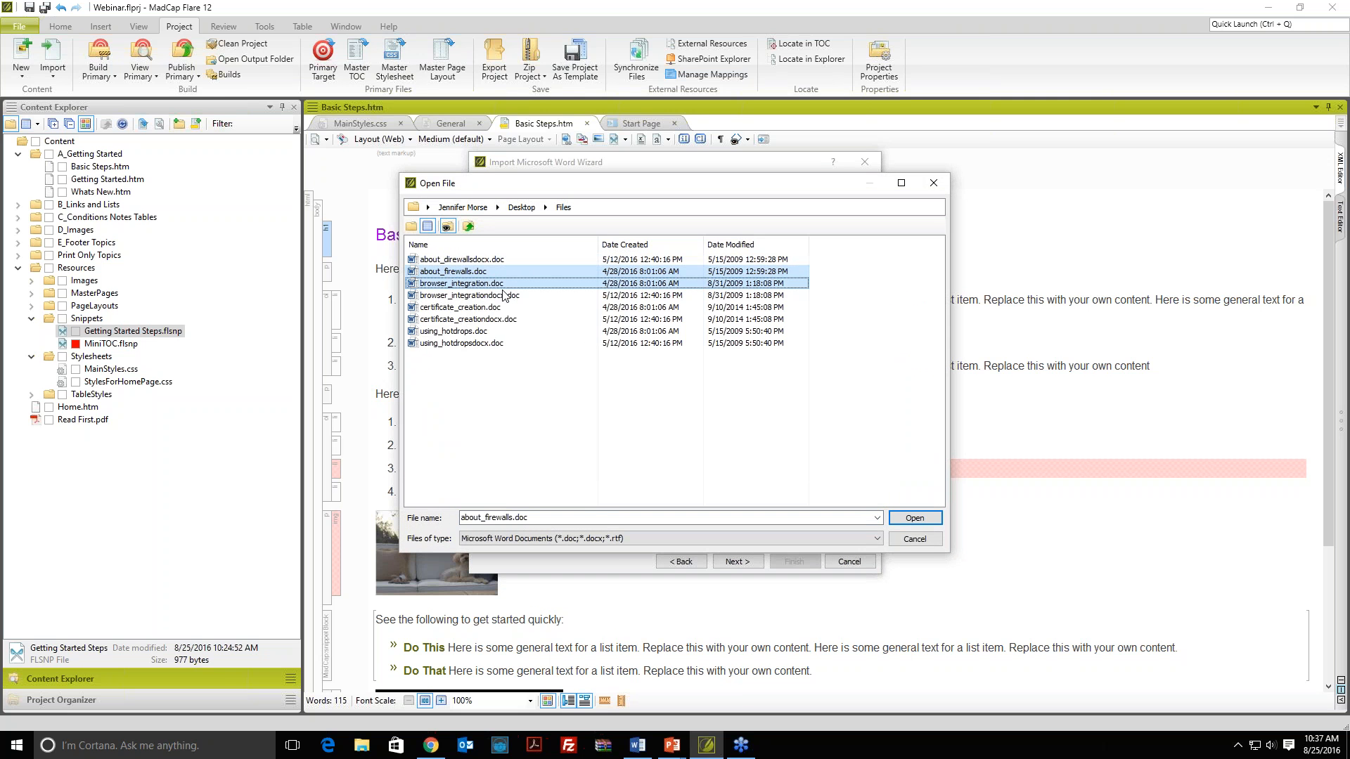
{"action": "left_click", "coordinate": [501, 307], "text": "ctrl"}
{"action": "left_click", "coordinate": [484, 332], "text": "ctrl"}
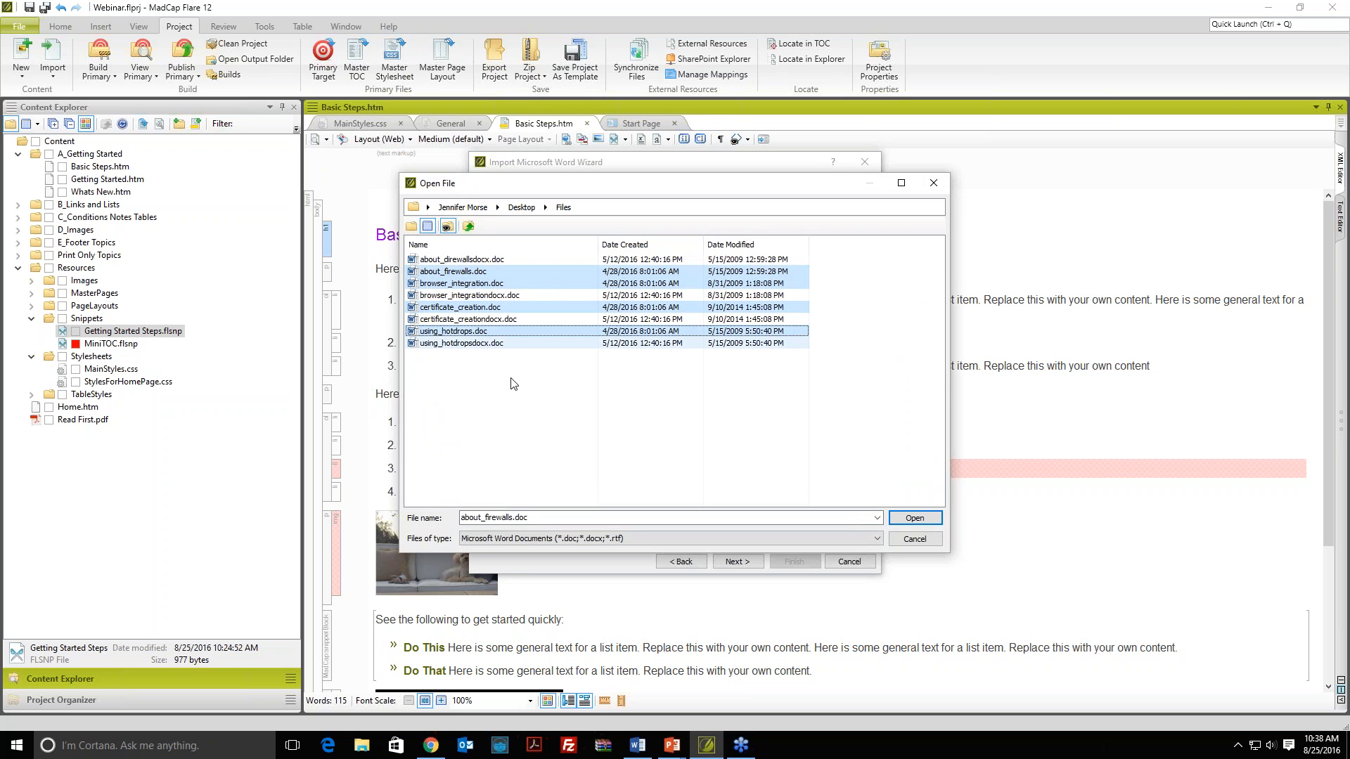
{"action": "left_click", "coordinate": [914, 518]}
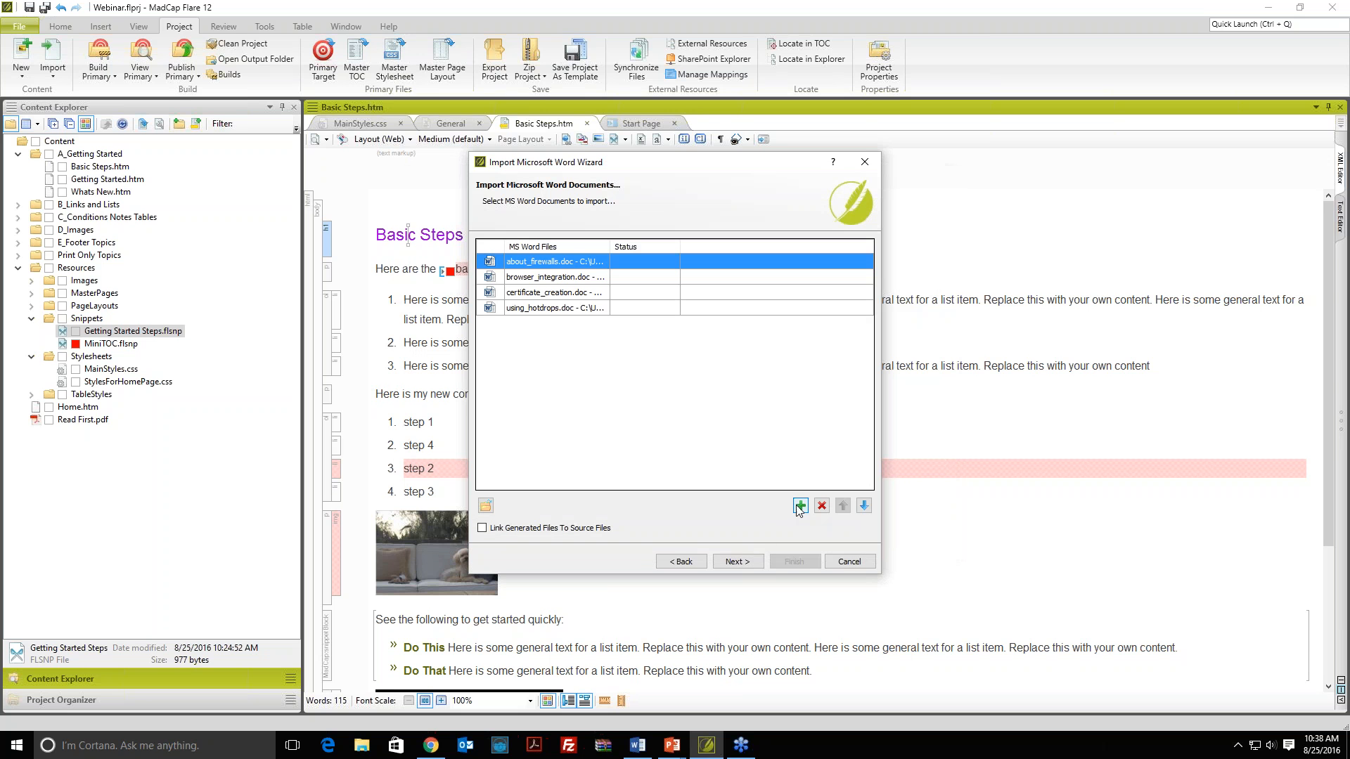
Step: Proceed to the new-topic style settings of the Word import and make Heading 1 start a new topic
{"action": "left_click", "coordinate": [735, 562]}
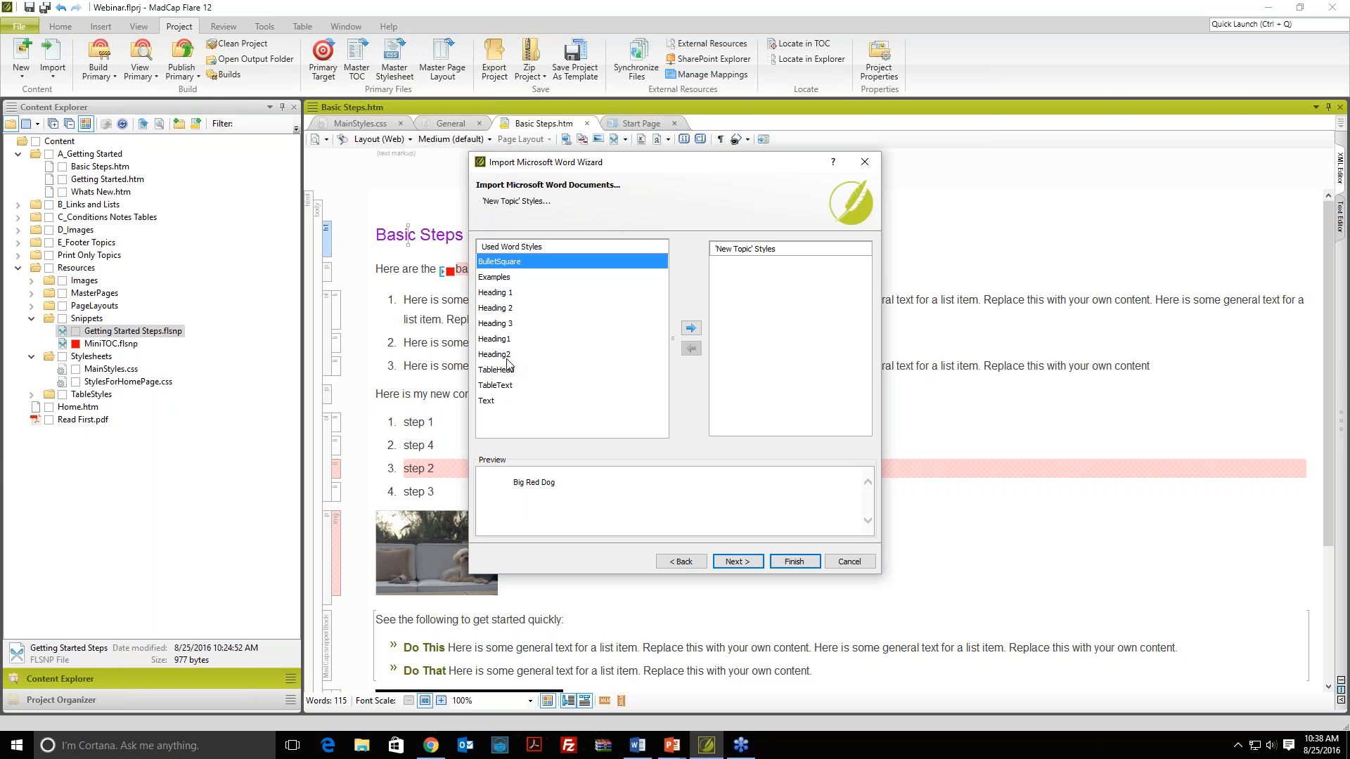
{"action": "left_click", "coordinate": [501, 298]}
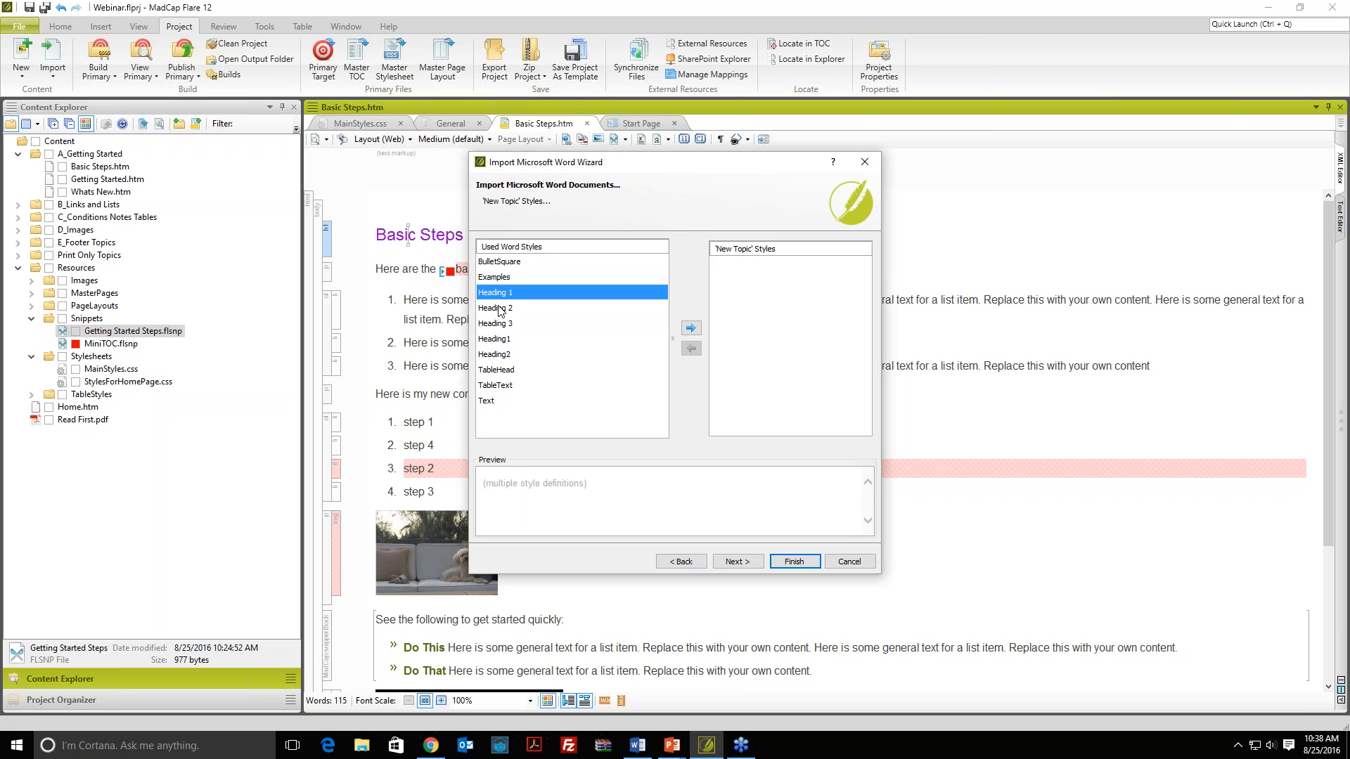
{"action": "left_click", "coordinate": [690, 328]}
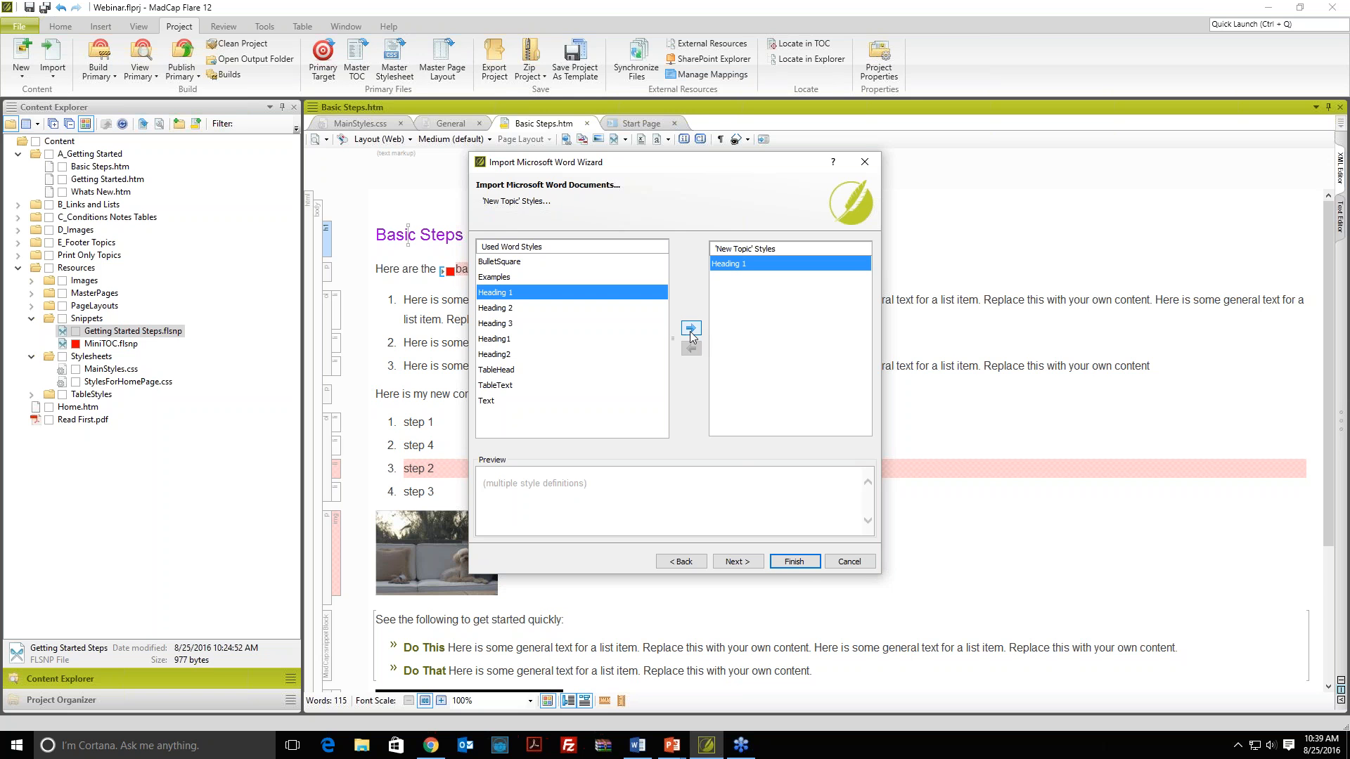
Step: Generate the import, examine the preview of About Firewalls.htm from start to the Circuit-level Gateways section, and decline the generated documents
{"action": "left_click", "coordinate": [793, 562]}
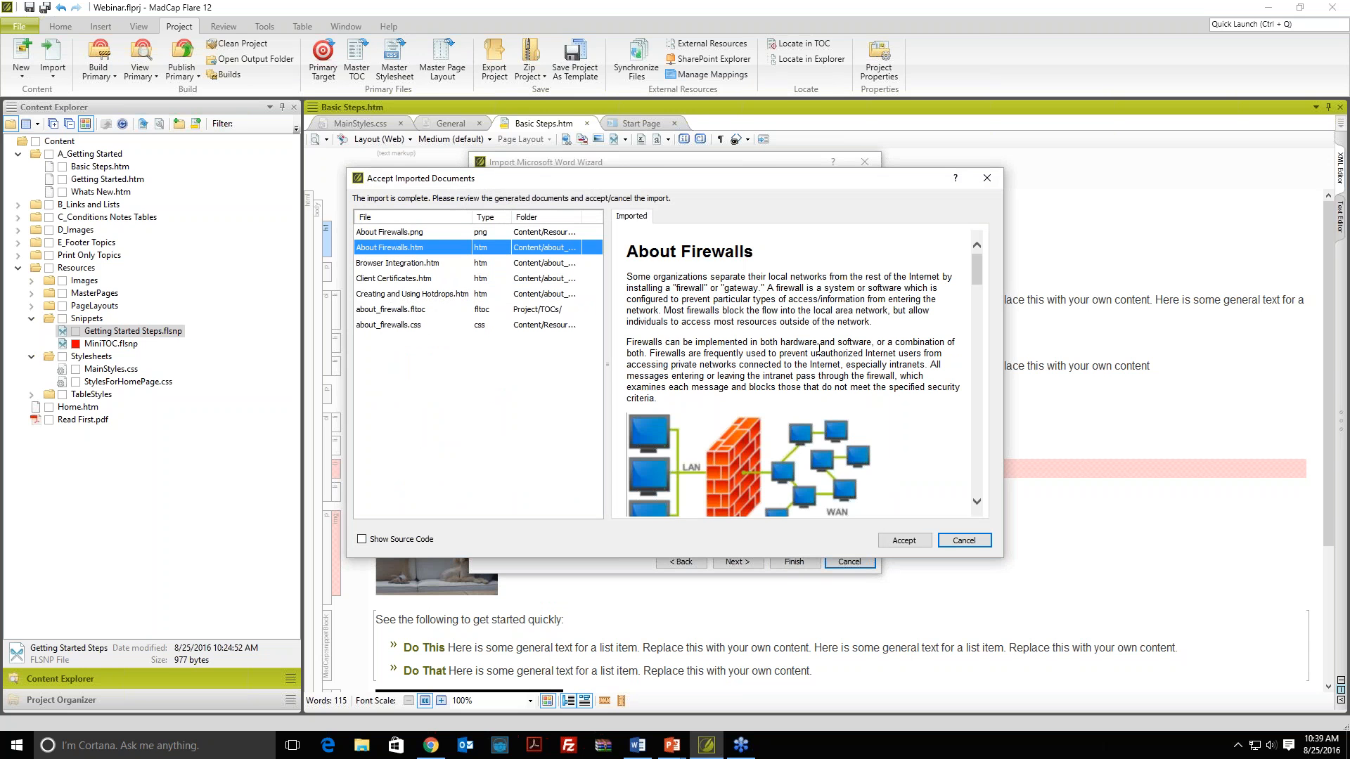
{"action": "scroll", "coordinate": [819, 349], "scroll_direction": "down", "scroll_amount": 5}
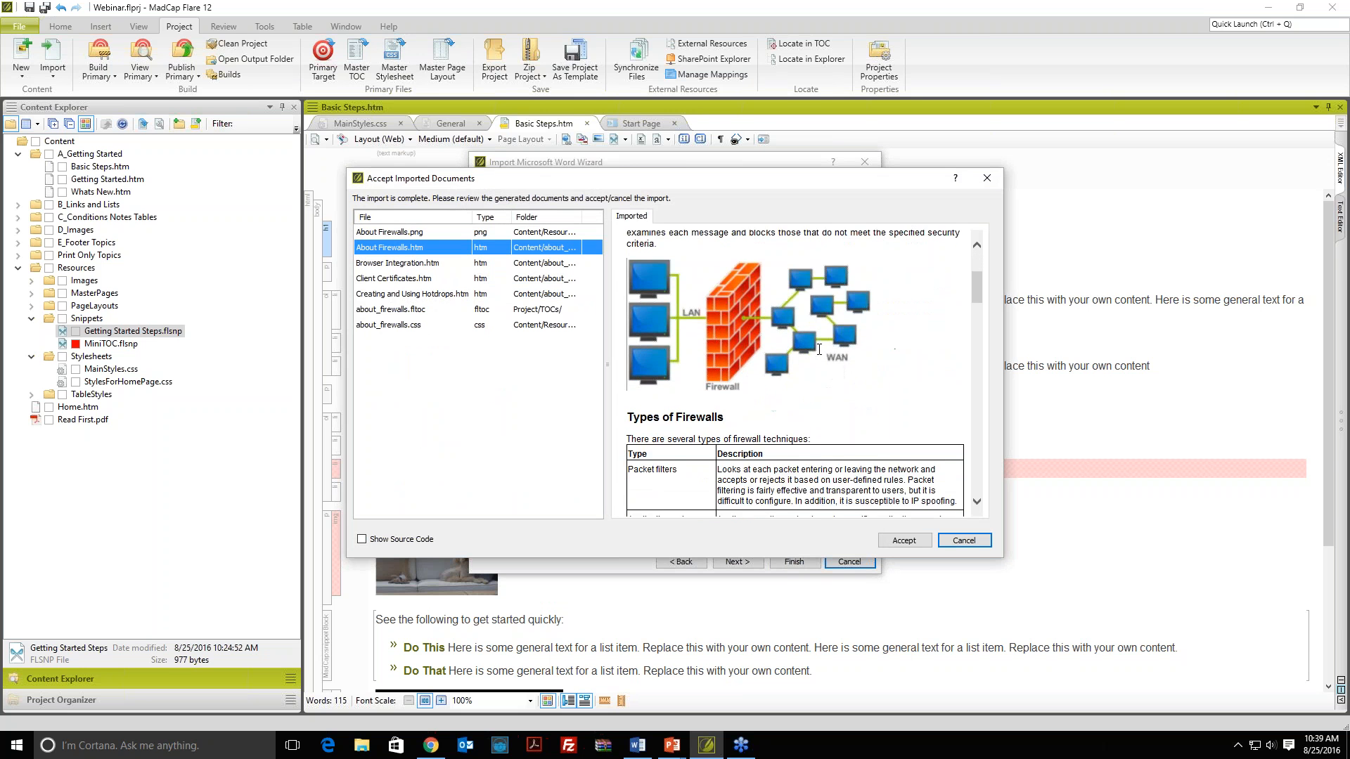
{"action": "scroll", "coordinate": [819, 350], "scroll_direction": "up", "scroll_amount": 5}
{"action": "scroll", "coordinate": [819, 349], "scroll_direction": "down", "scroll_amount": 6}
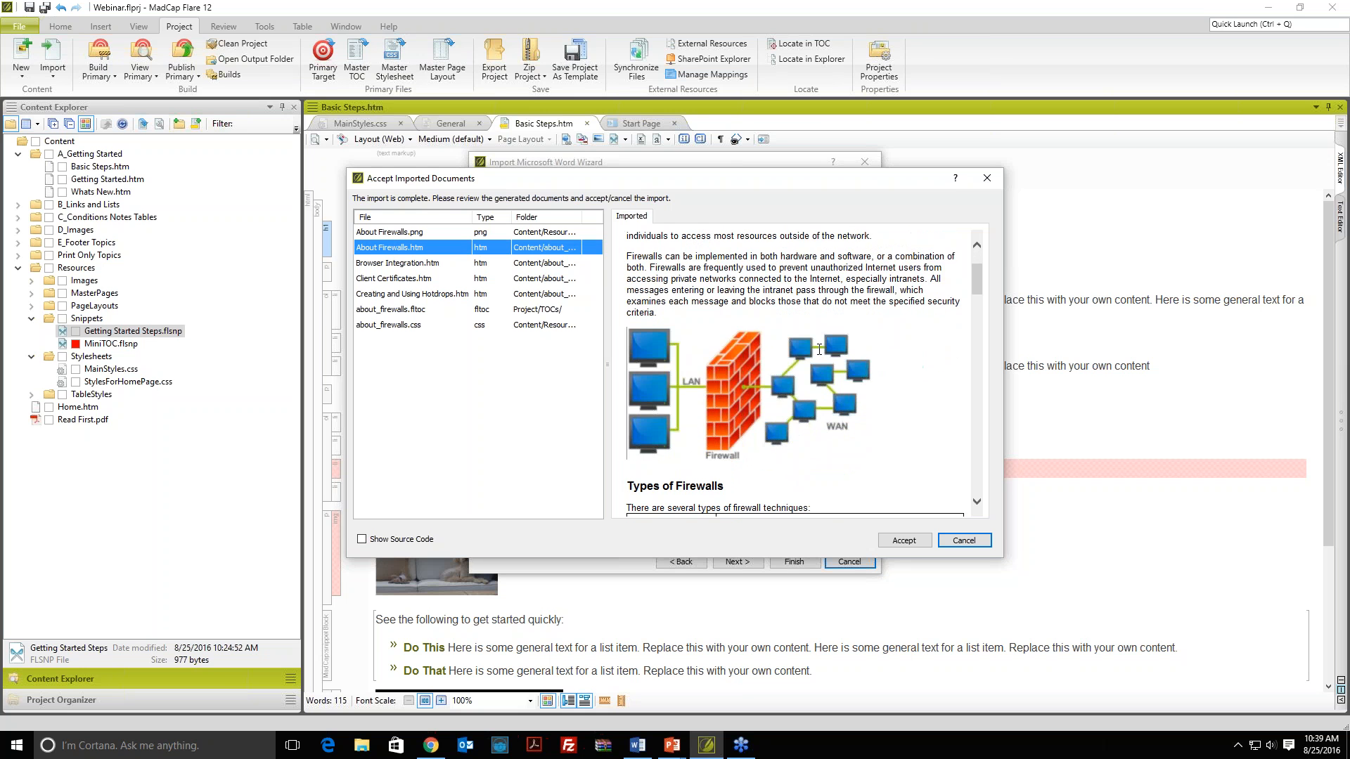
{"action": "scroll", "coordinate": [819, 350], "scroll_direction": "down", "scroll_amount": 1}
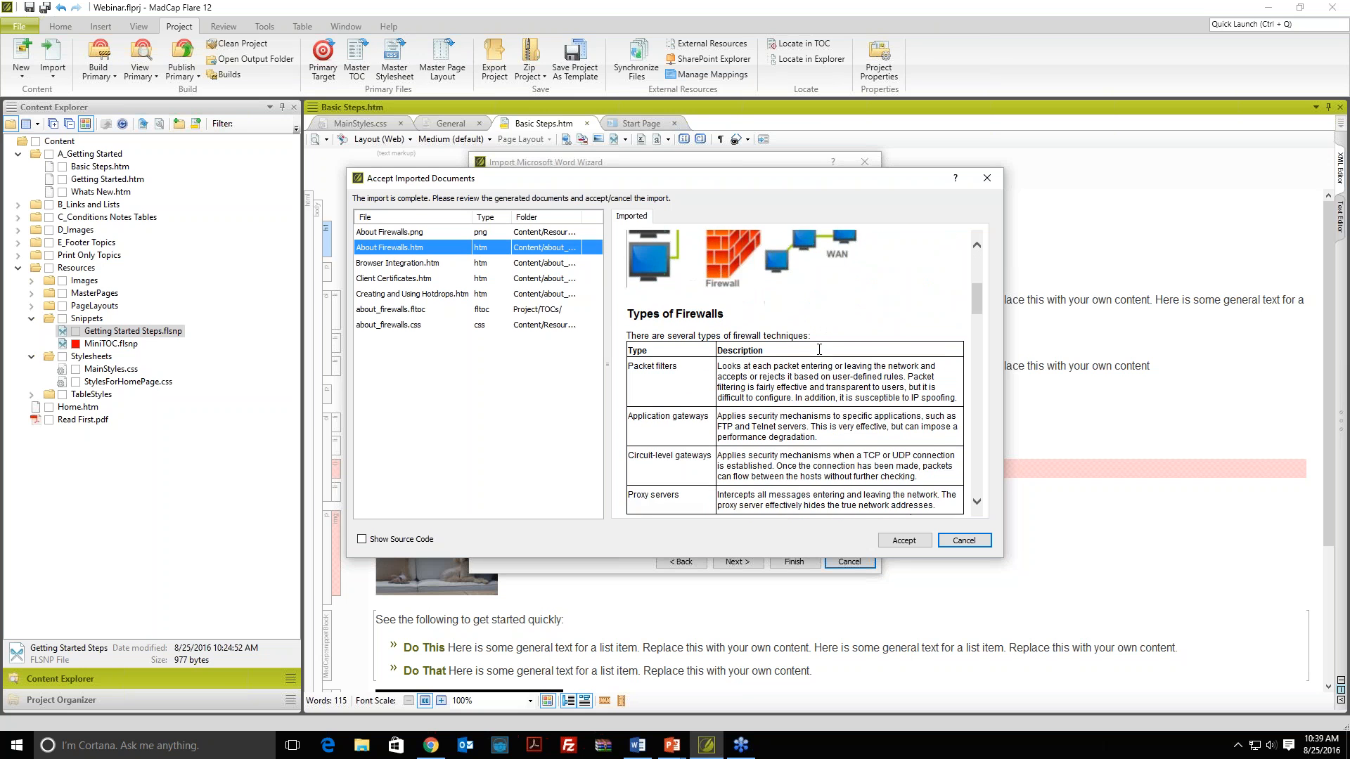
{"action": "scroll", "coordinate": [819, 349], "scroll_direction": "down", "scroll_amount": 5}
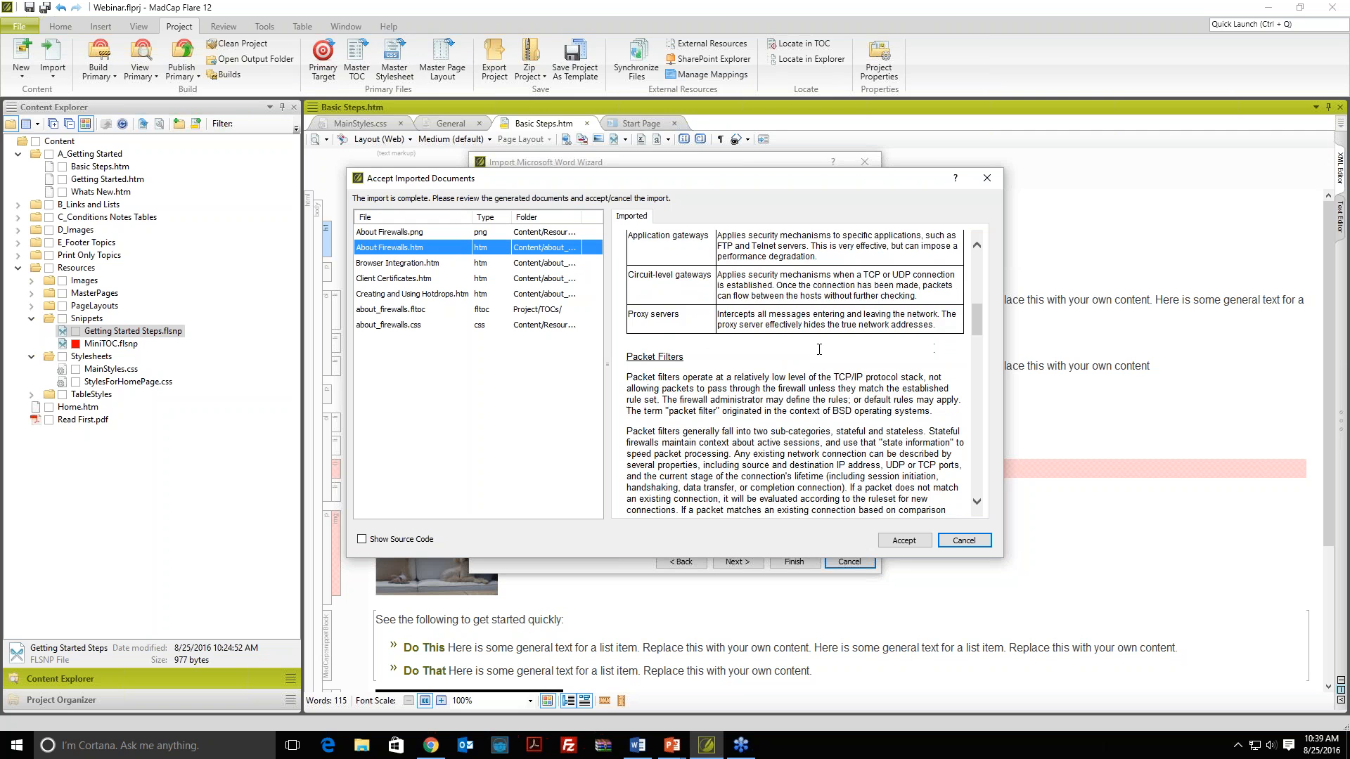
{"action": "scroll", "coordinate": [819, 349], "scroll_direction": "down", "scroll_amount": 4}
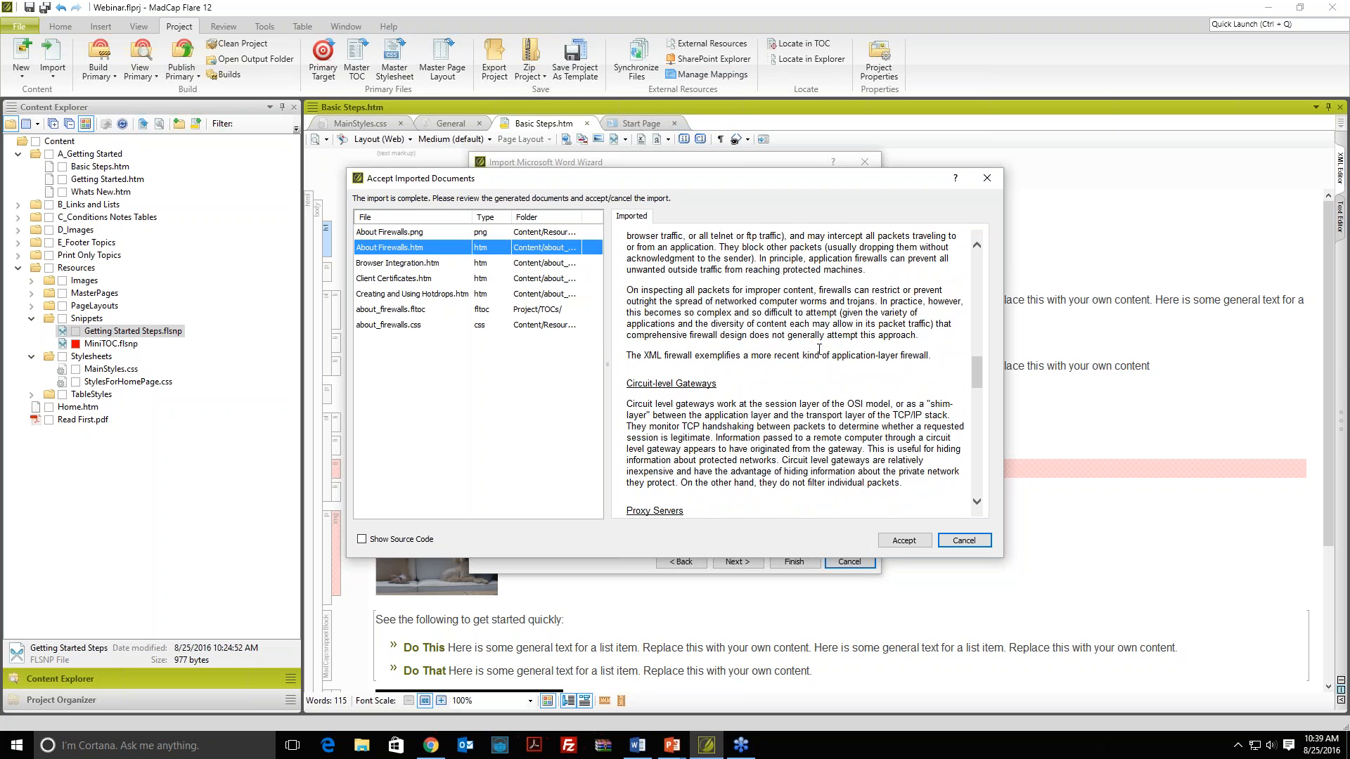
{"action": "scroll", "coordinate": [819, 350], "scroll_direction": "up", "scroll_amount": 20}
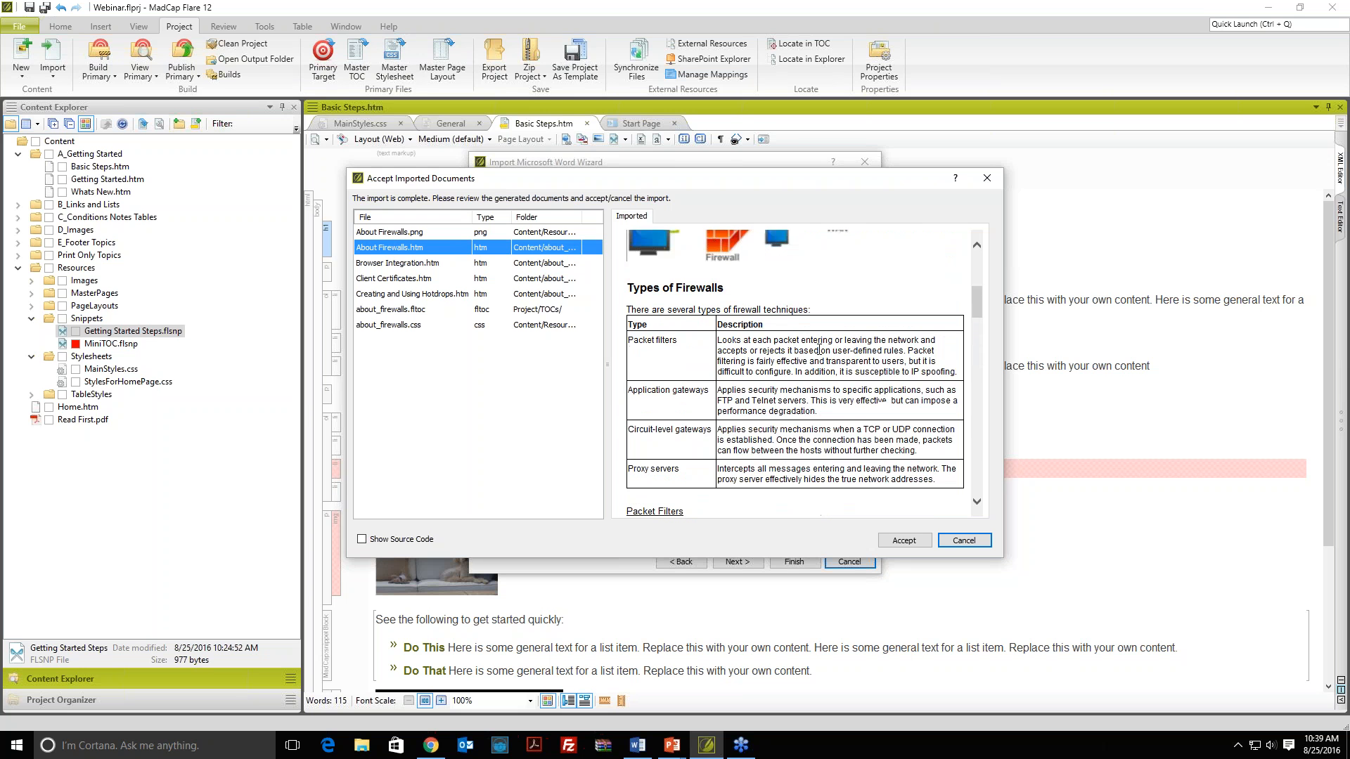
{"action": "scroll", "coordinate": [819, 349], "scroll_direction": "up", "scroll_amount": 5}
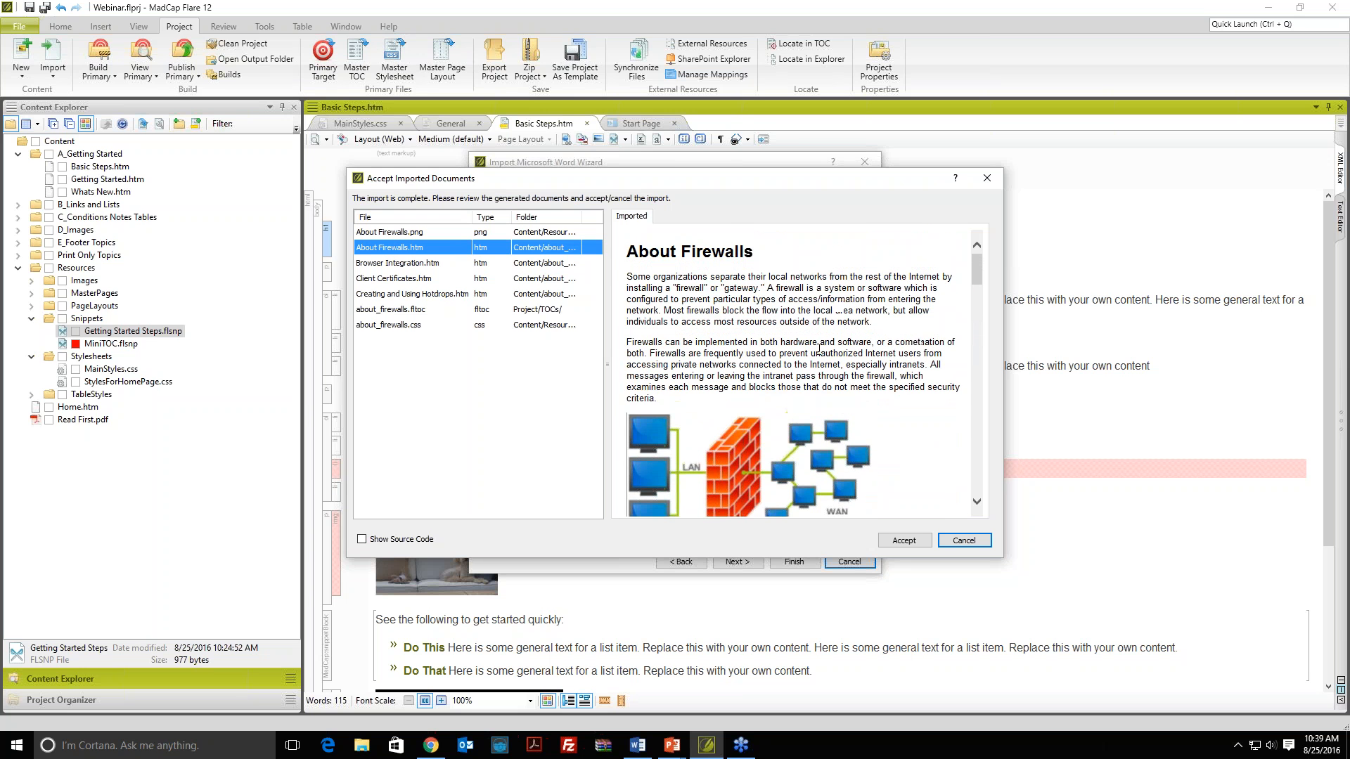
{"action": "left_click", "coordinate": [963, 541]}
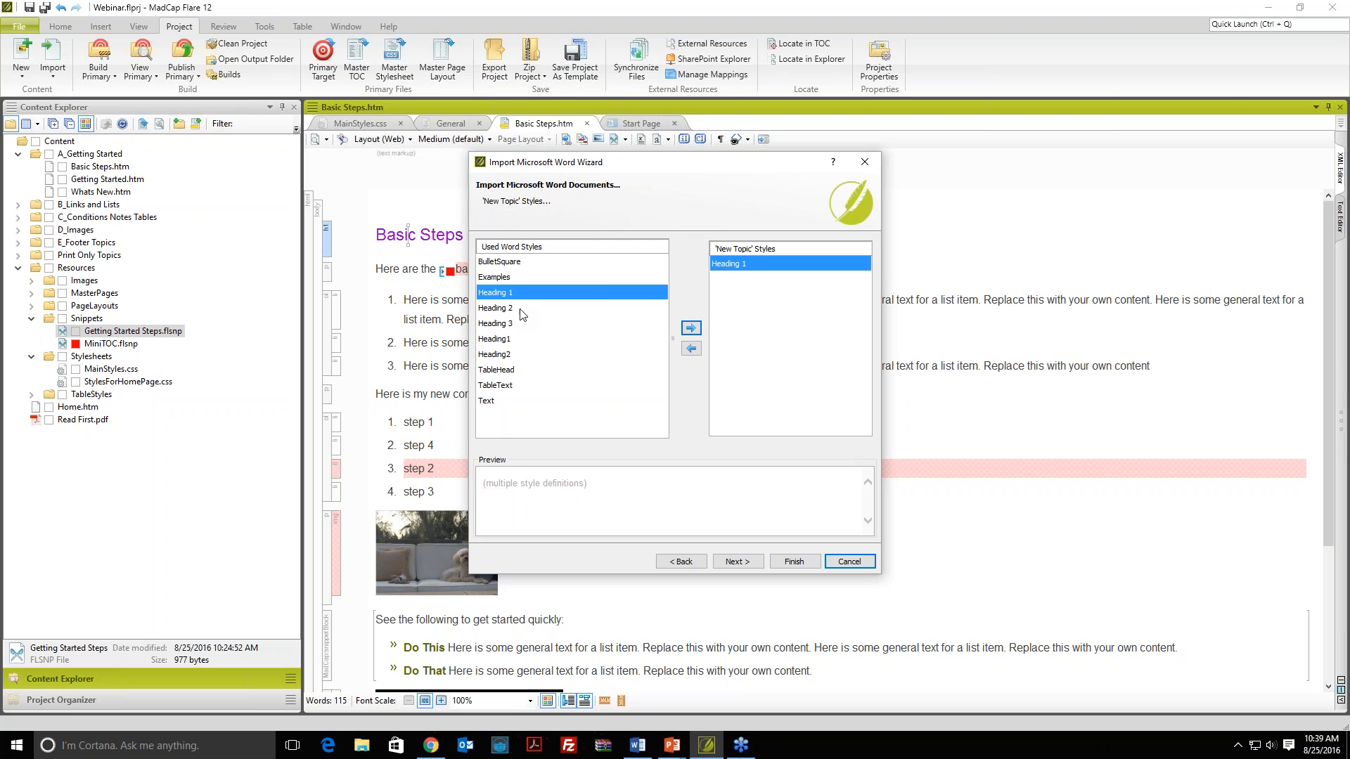
Step: Add the Word styles Heading 2, Heading1 and Heading2 to the styles that start a new topic
{"action": "left_click", "coordinate": [522, 310]}
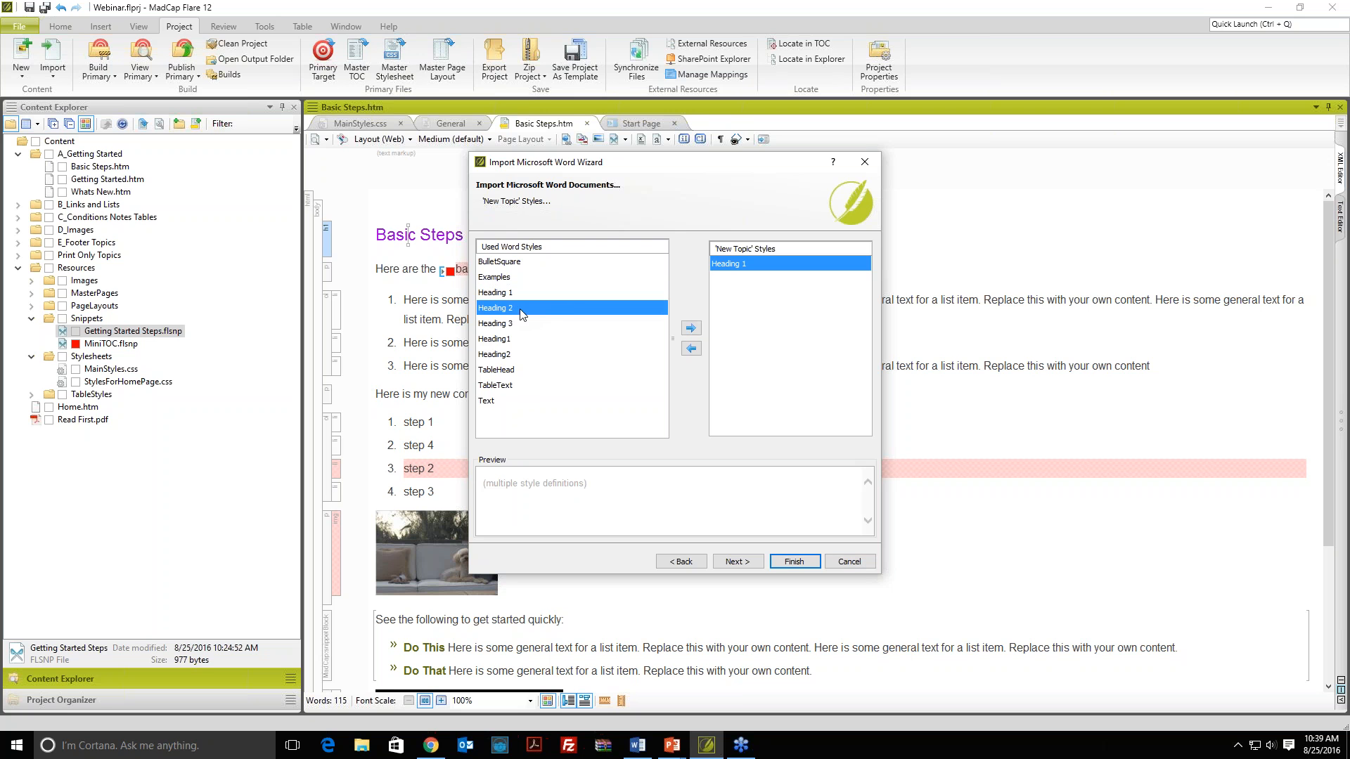
{"action": "left_click", "coordinate": [692, 329]}
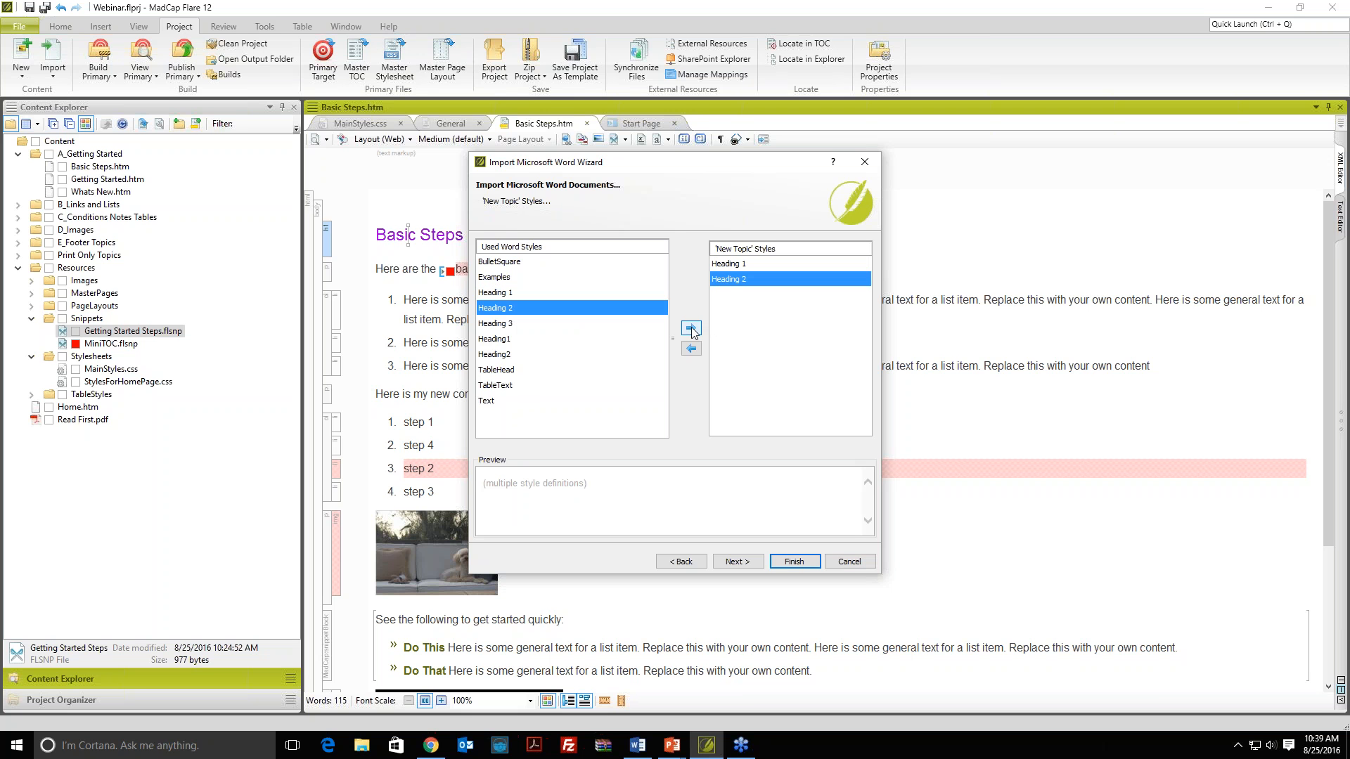
{"action": "left_click", "coordinate": [498, 339]}
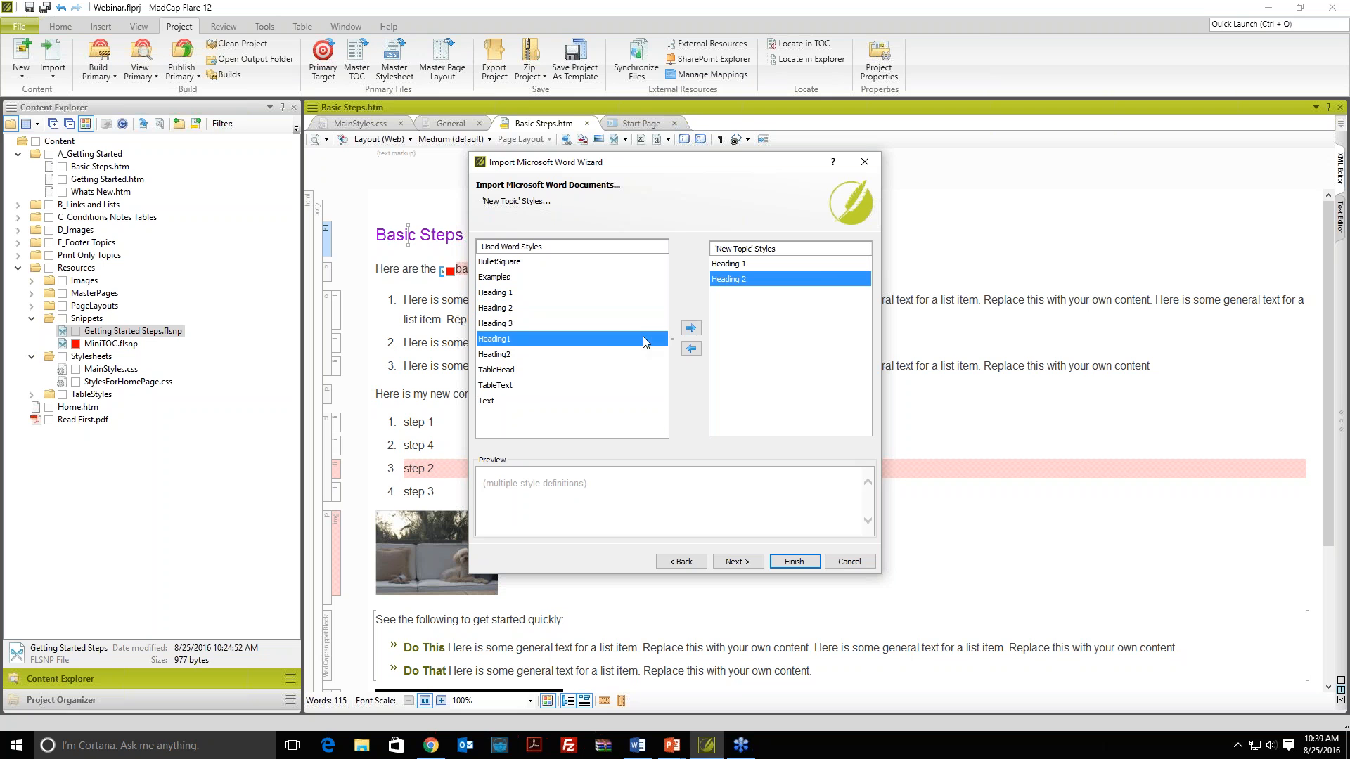
{"action": "left_click", "coordinate": [688, 334]}
{"action": "left_click", "coordinate": [520, 354]}
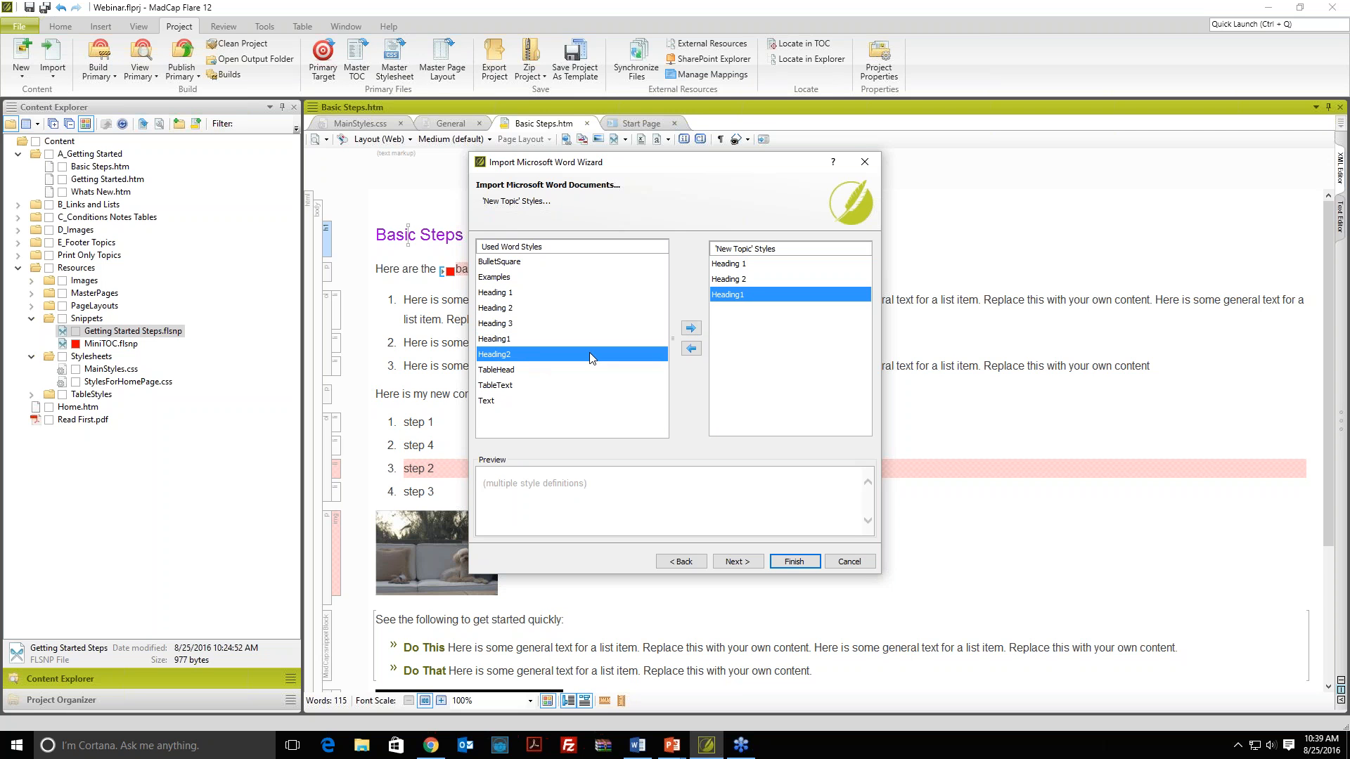
{"action": "left_click", "coordinate": [689, 329]}
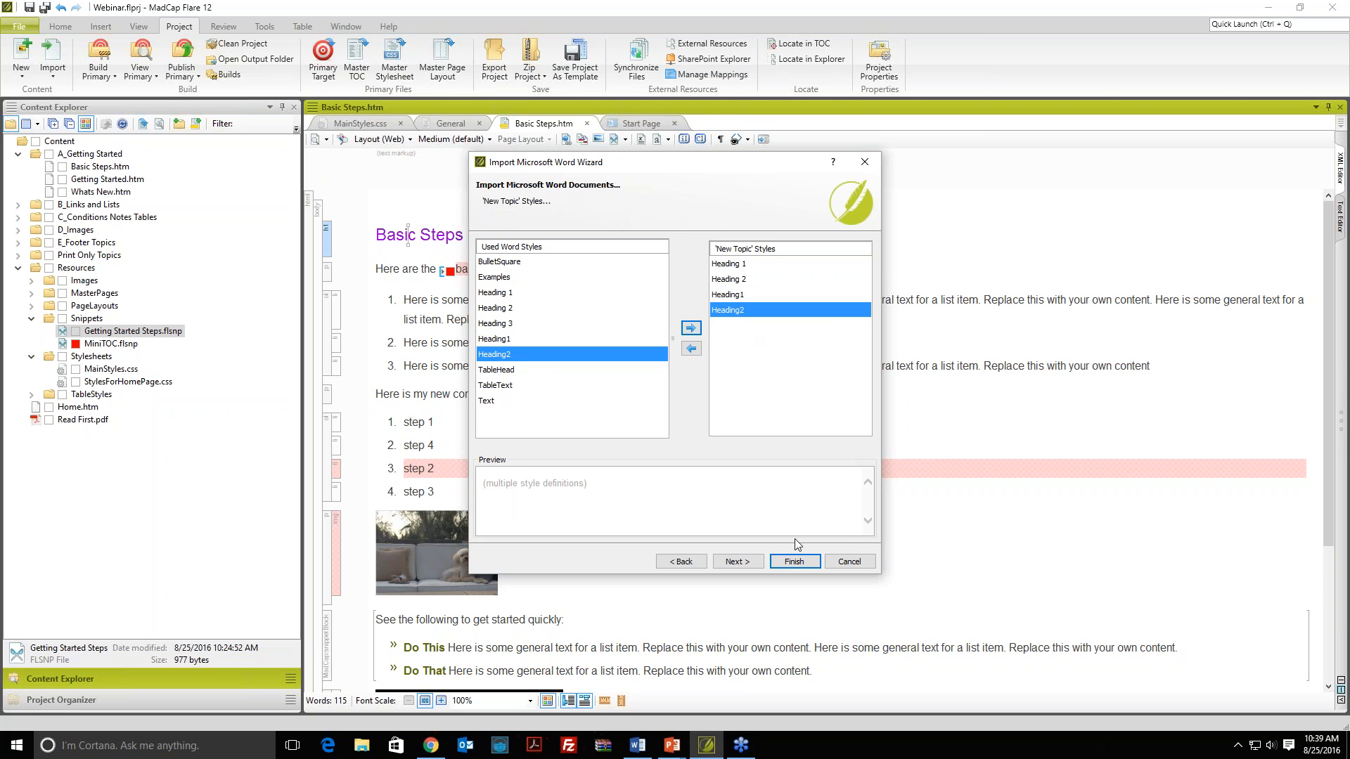
Step: Run the import and accept the generated documents, then list the imported topics in the about_firewalls content folder
{"action": "left_click", "coordinate": [793, 562]}
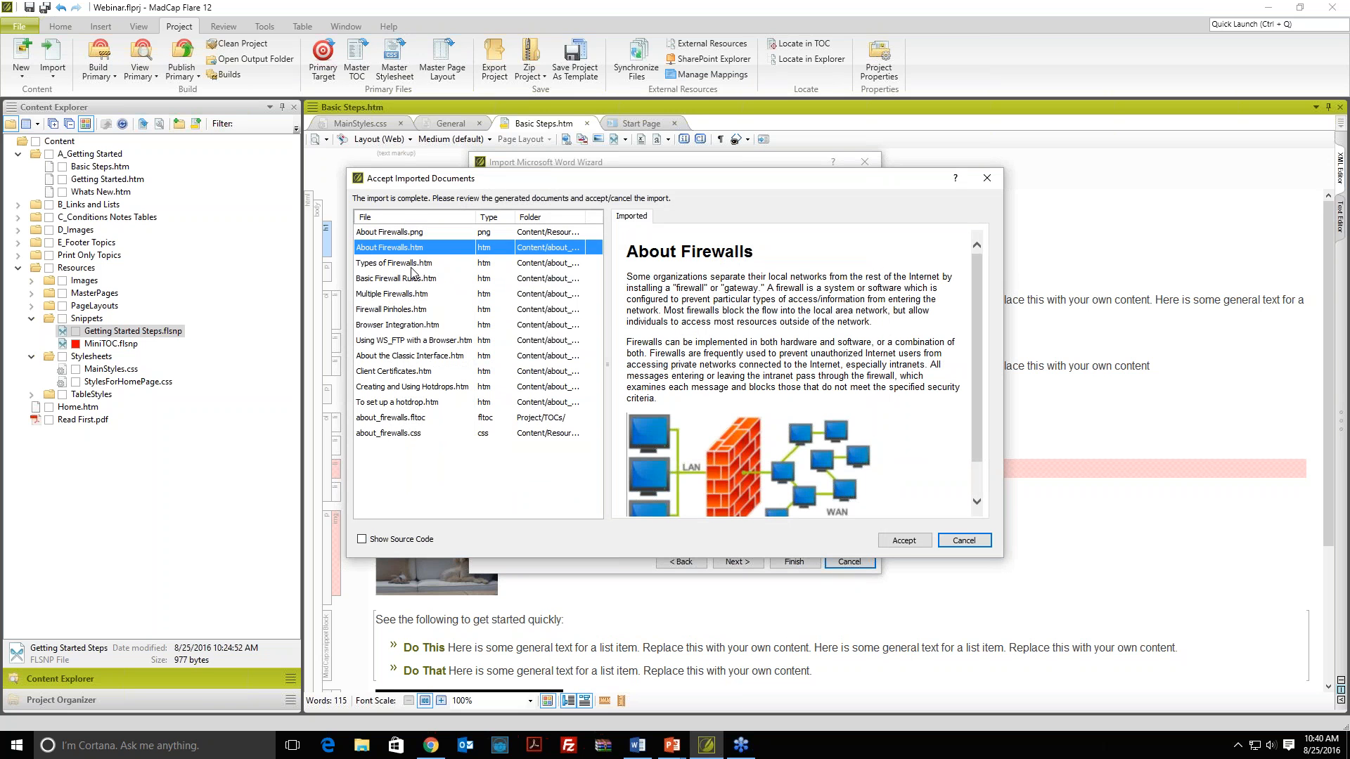
{"action": "scroll", "coordinate": [780, 338], "scroll_direction": "down", "scroll_amount": 3}
{"action": "scroll", "coordinate": [781, 337], "scroll_direction": "up", "scroll_amount": 3}
{"action": "scroll", "coordinate": [781, 338], "scroll_direction": "down", "scroll_amount": 2}
{"action": "scroll", "coordinate": [780, 338], "scroll_direction": "up", "scroll_amount": 2}
{"action": "left_click", "coordinate": [904, 540]}
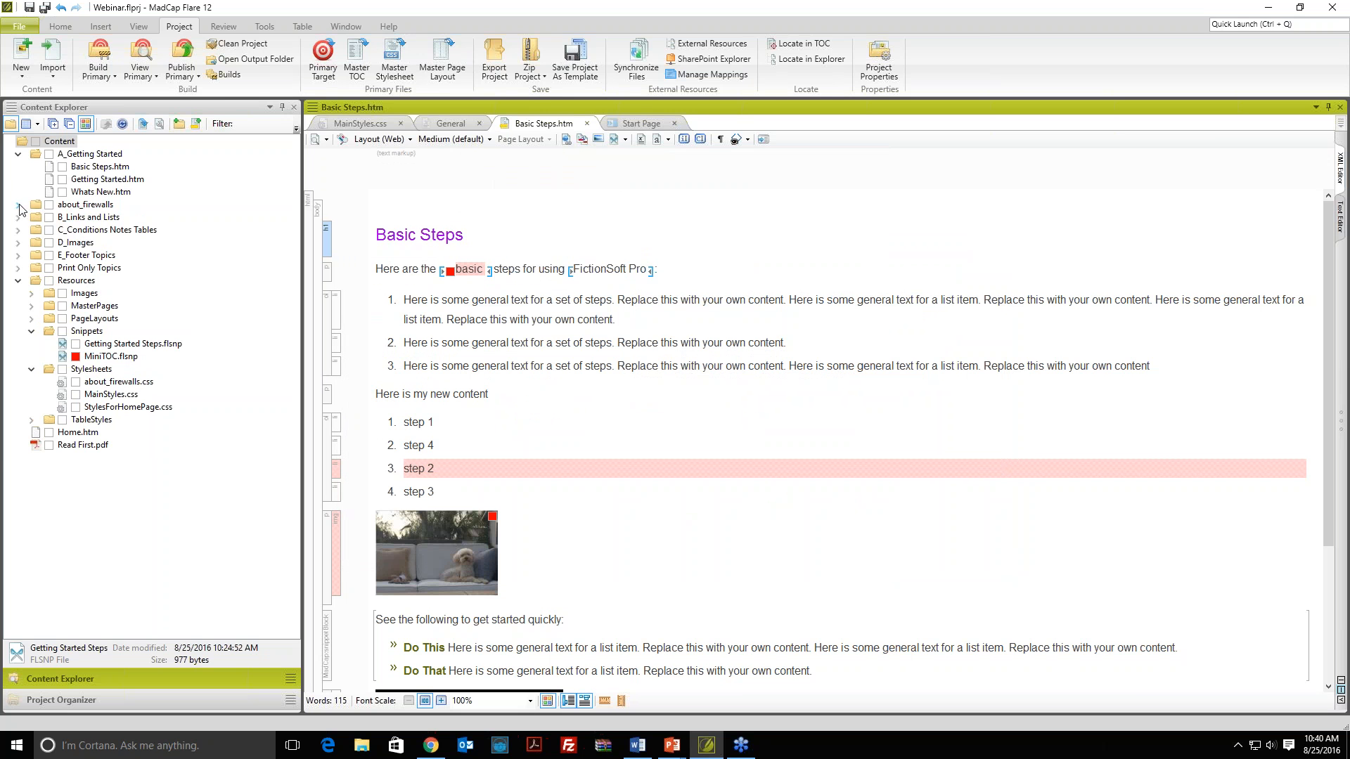
{"action": "left_click", "coordinate": [18, 154]}
{"action": "left_click", "coordinate": [18, 168]}
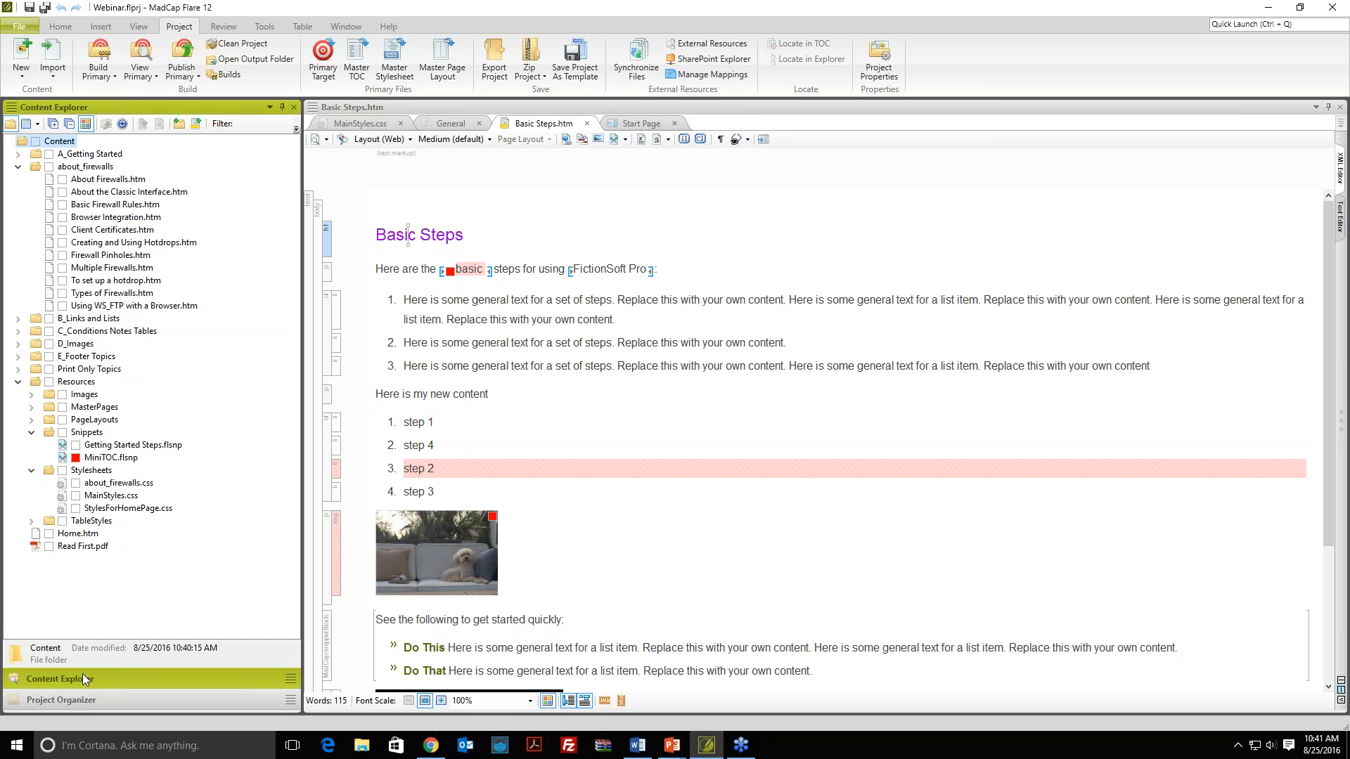
Step: Open the Online Output TOC from the project's TOCs and expand its Getting Started, Links and Lists, Images and More Features books
{"action": "left_click", "coordinate": [75, 702]}
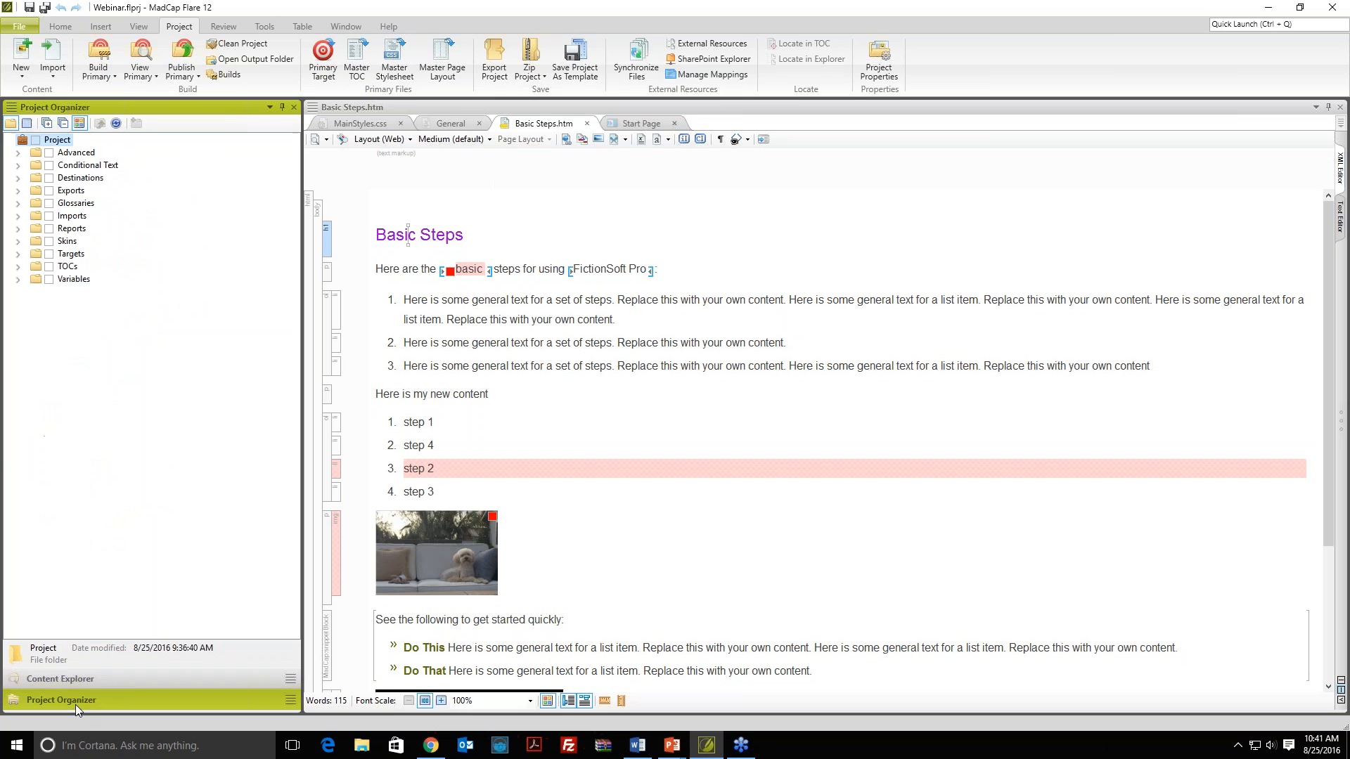
{"action": "left_click", "coordinate": [18, 266]}
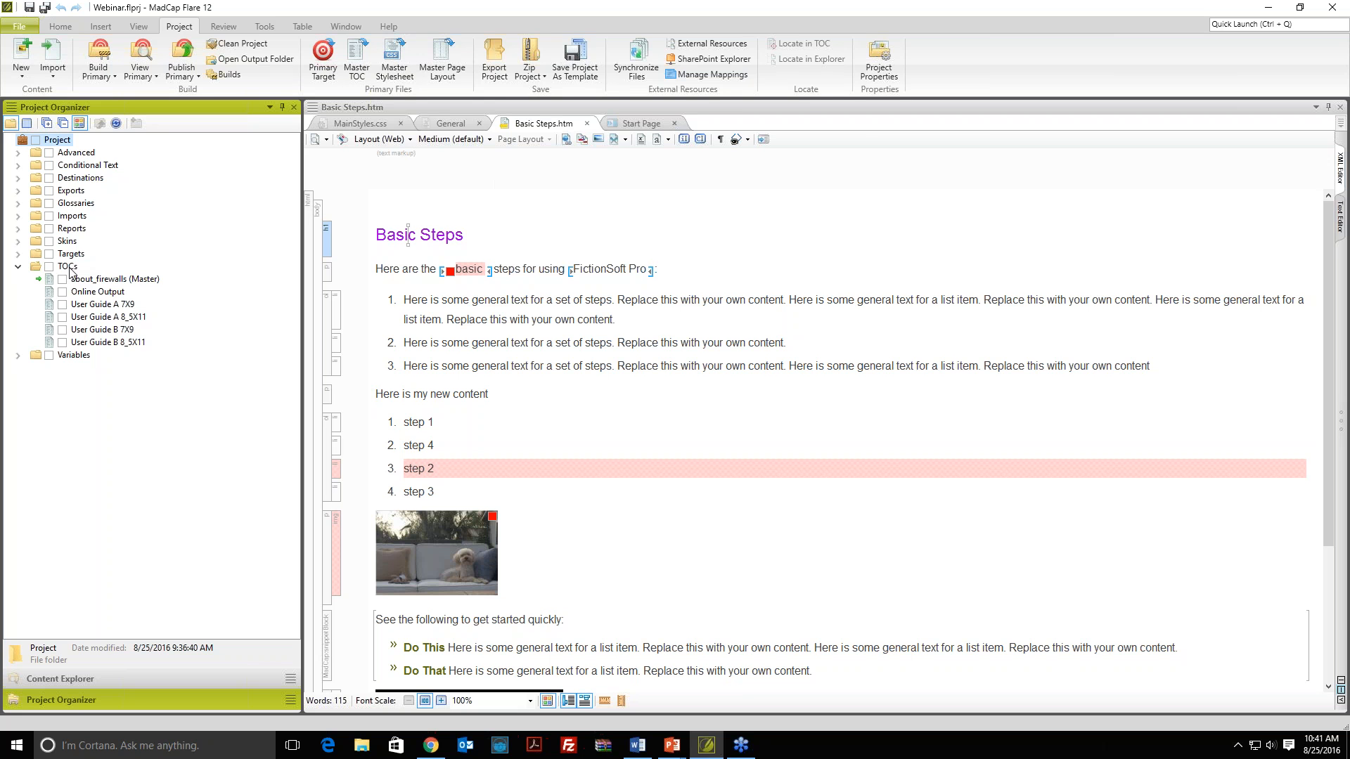
{"action": "left_click", "coordinate": [103, 296]}
{"action": "double_click", "coordinate": [102, 296]}
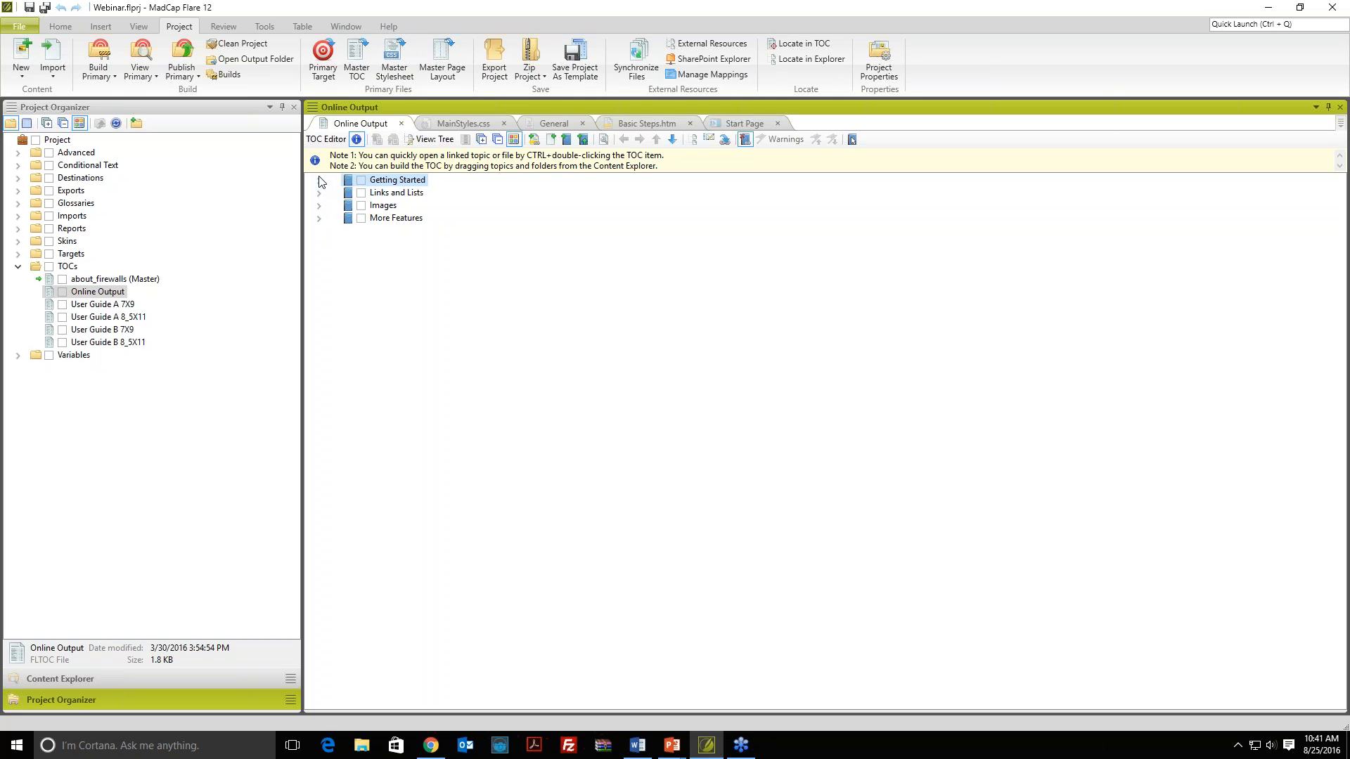
{"action": "left_click", "coordinate": [319, 180]}
{"action": "left_click", "coordinate": [320, 219]}
{"action": "left_click", "coordinate": [319, 270]}
{"action": "left_click", "coordinate": [319, 258]}
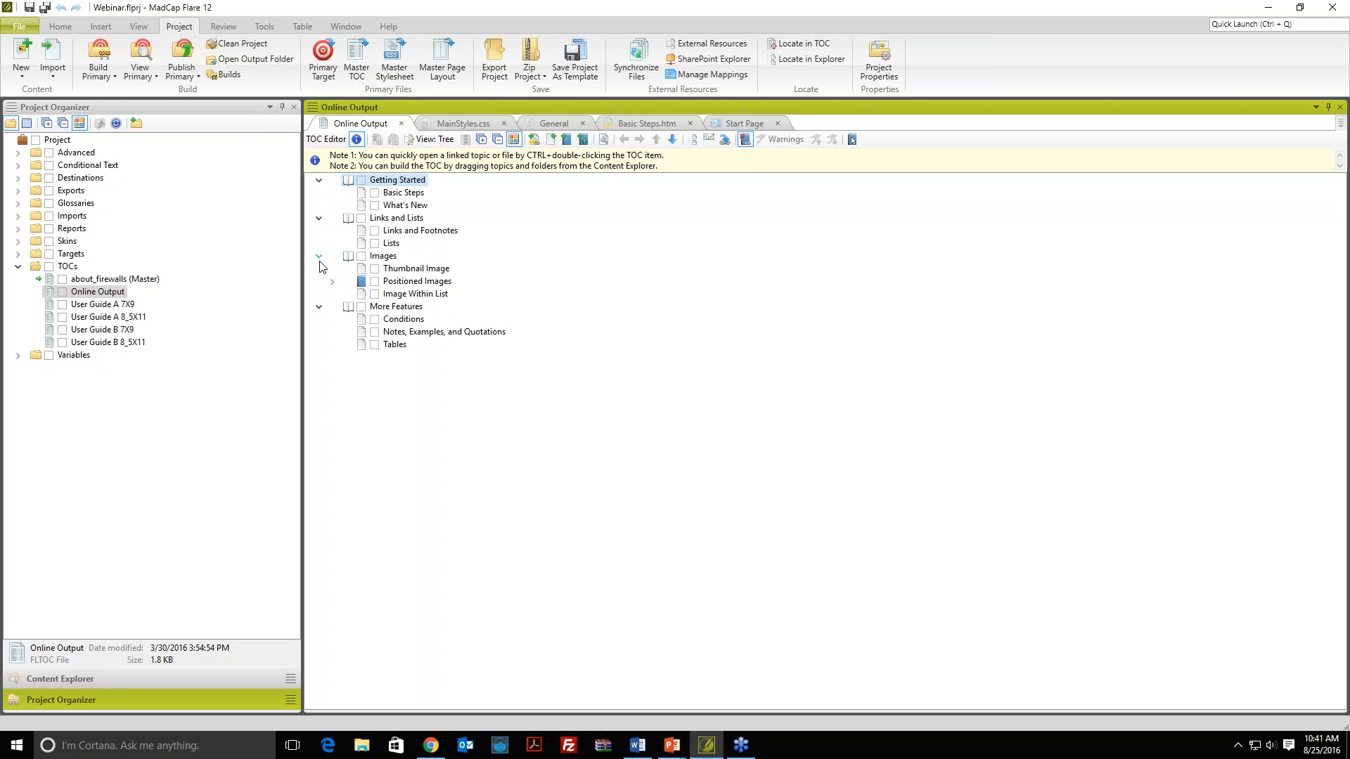
Step: Move What's New out of the Getting Started book and back in, then above Basic Steps and back below it
{"action": "left_click", "coordinate": [383, 194]}
{"action": "left_click", "coordinate": [385, 206], "text": "shift"}
{"action": "left_click", "coordinate": [385, 206]}
{"action": "mouse_move", "coordinate": [386, 206]}
{"action": "left_mouse_down"}
{"action": "mouse_move", "coordinate": [397, 239]}
{"action": "mouse_move", "coordinate": [394, 214]}
{"action": "left_mouse_up"}
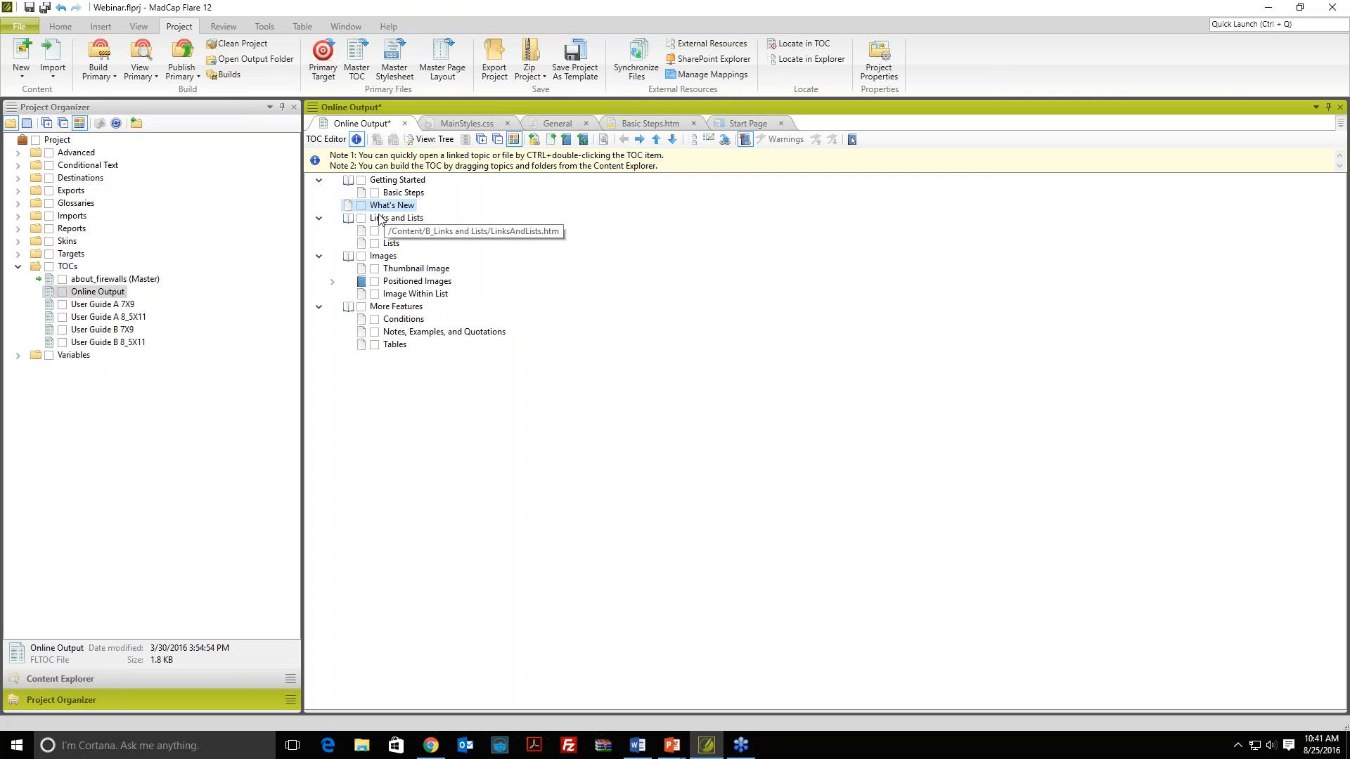
{"action": "left_click", "coordinate": [643, 142]}
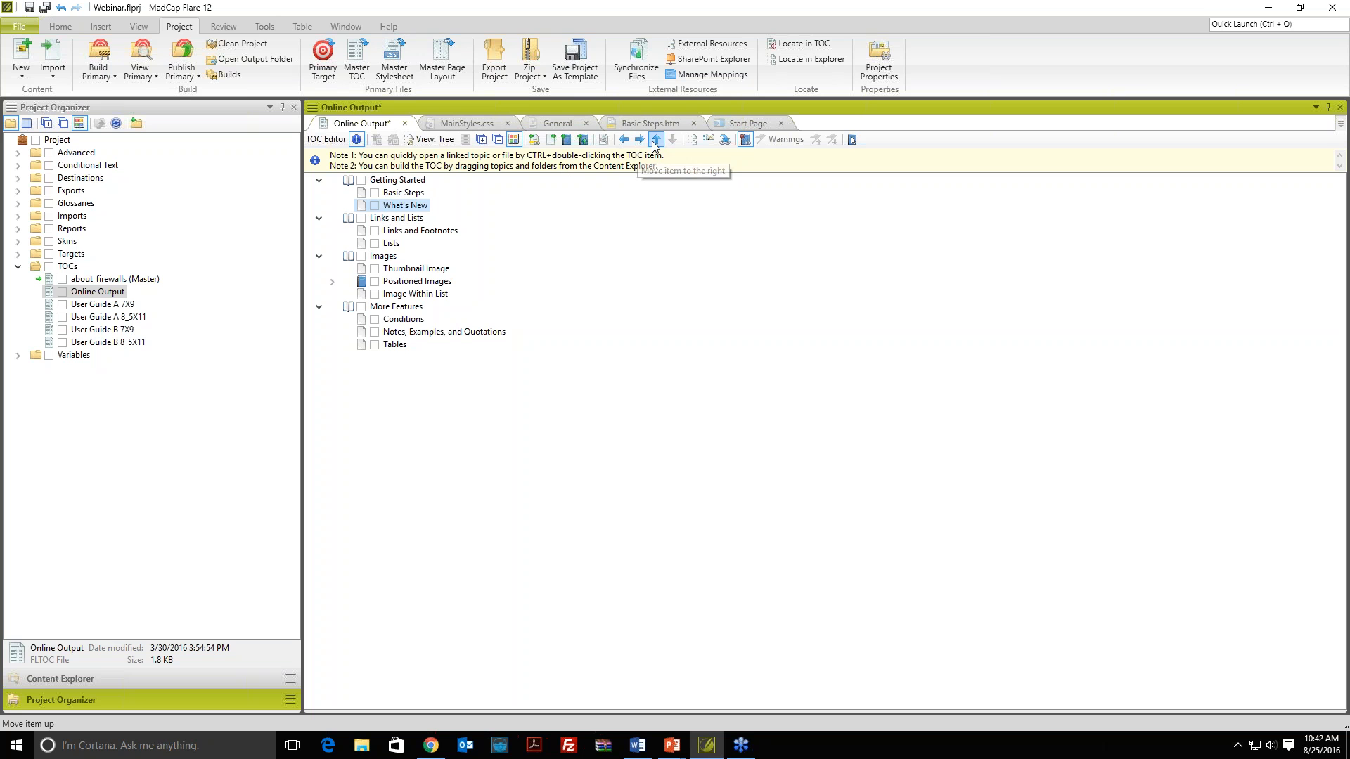
{"action": "left_click", "coordinate": [654, 144]}
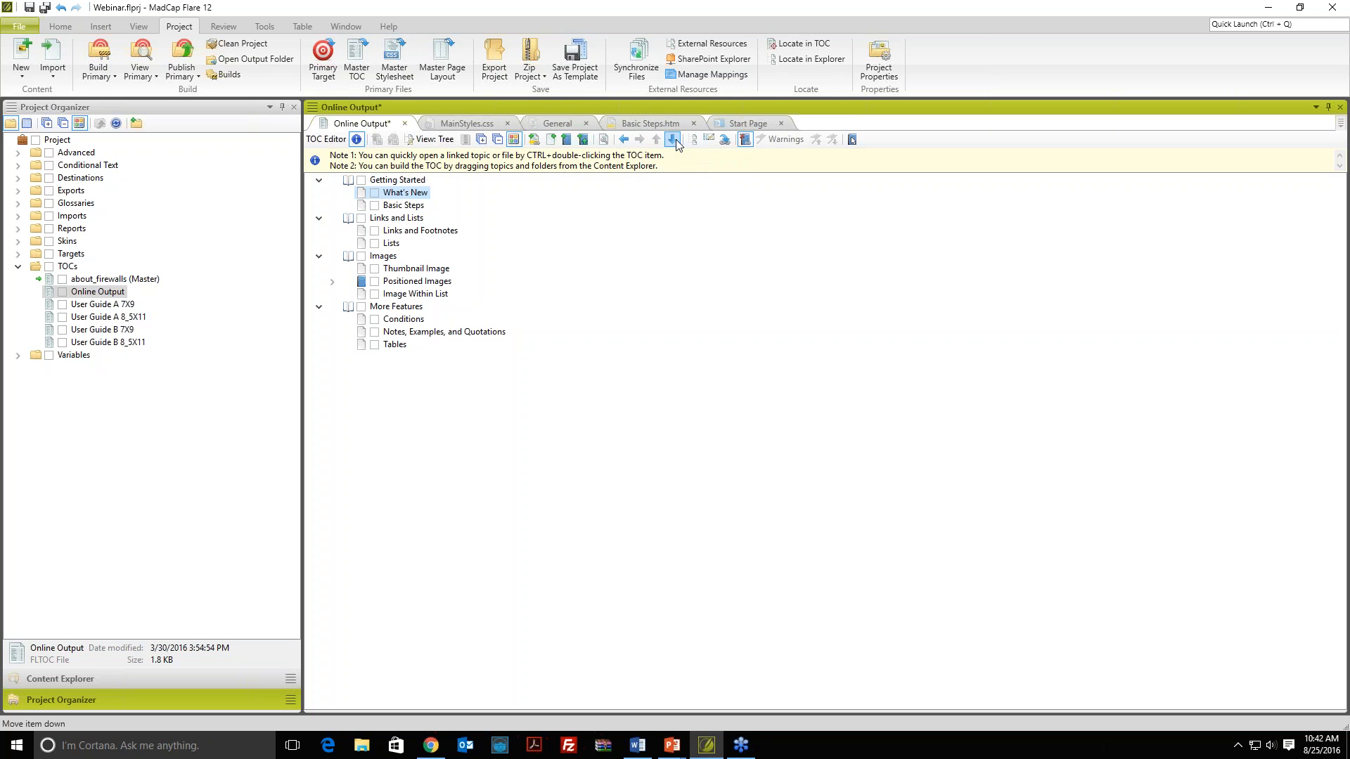
{"action": "left_click", "coordinate": [673, 140]}
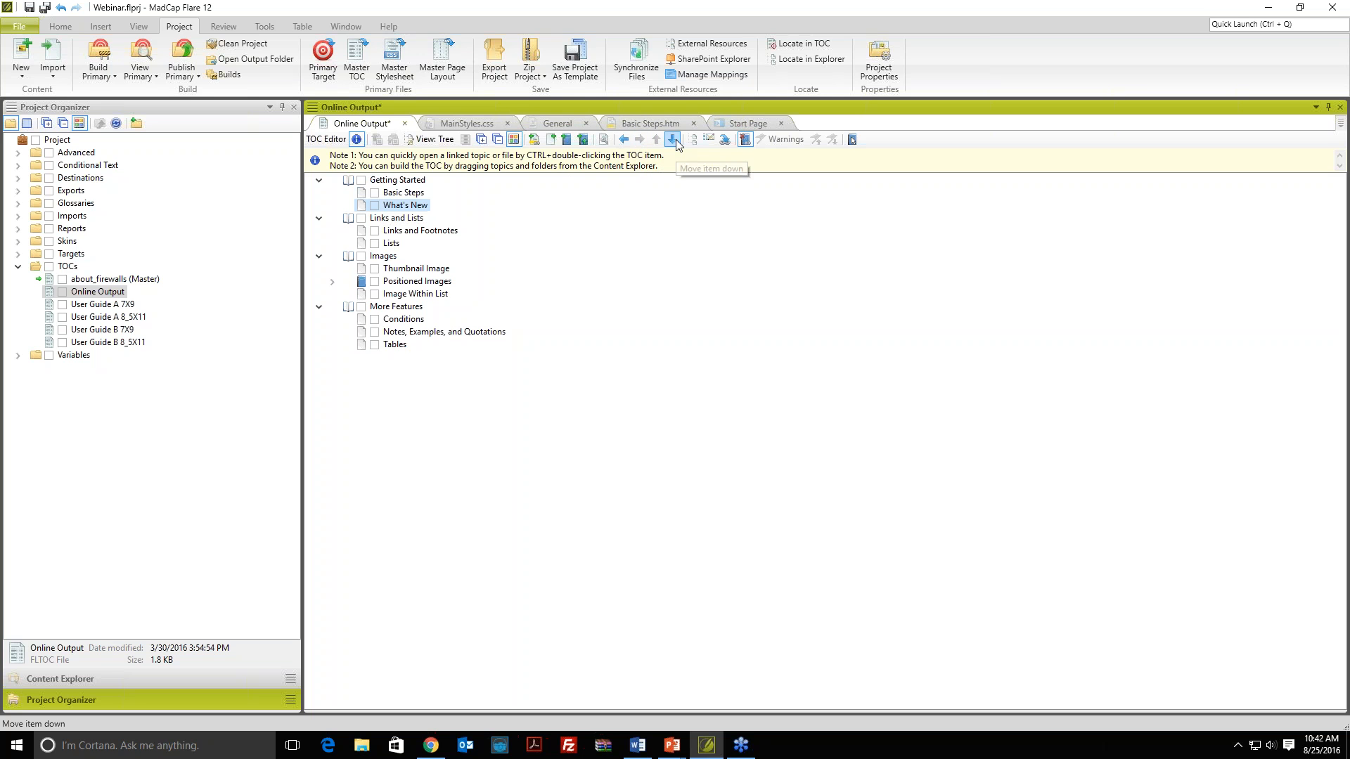
Step: Add the About Firewalls.htm topic to the Online Output TOC between Getting Started and Links and Lists, and save
{"action": "left_click", "coordinate": [56, 679]}
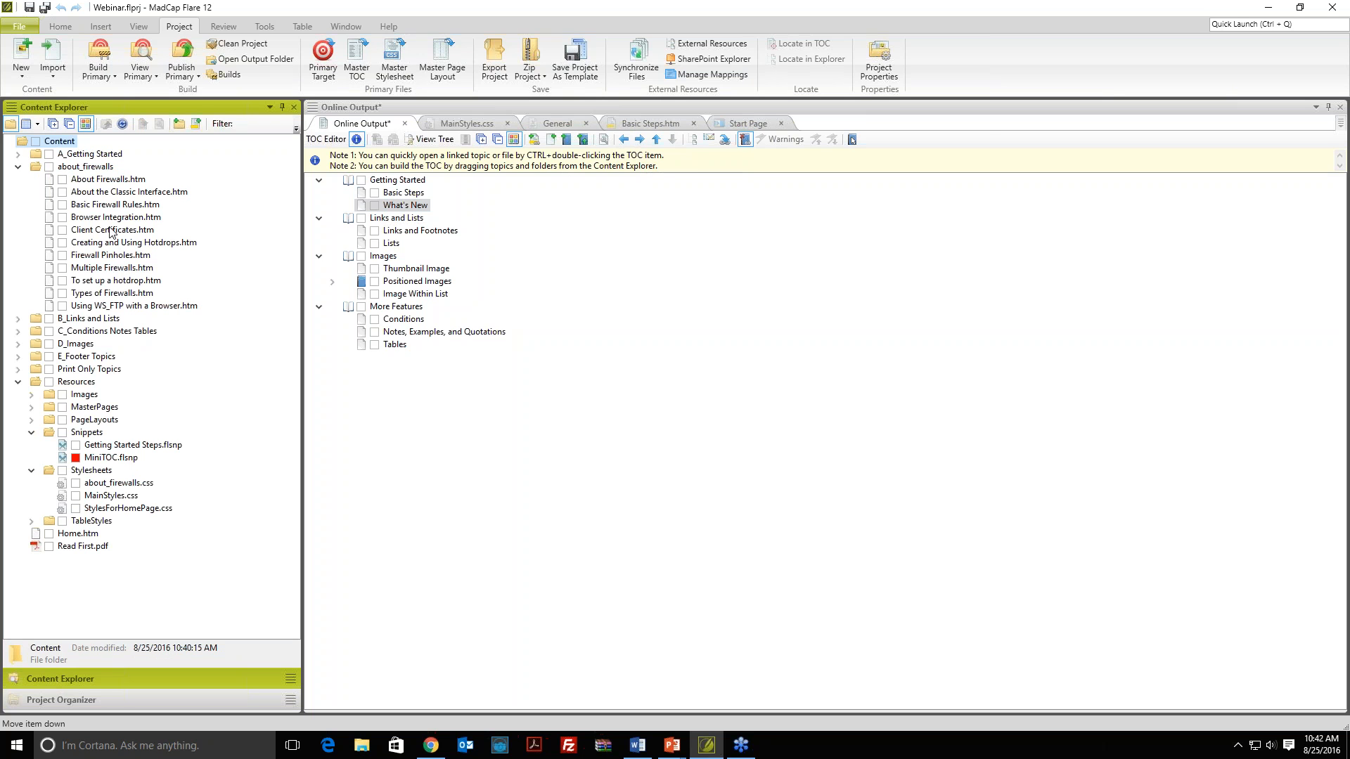
{"action": "left_click", "coordinate": [85, 181]}
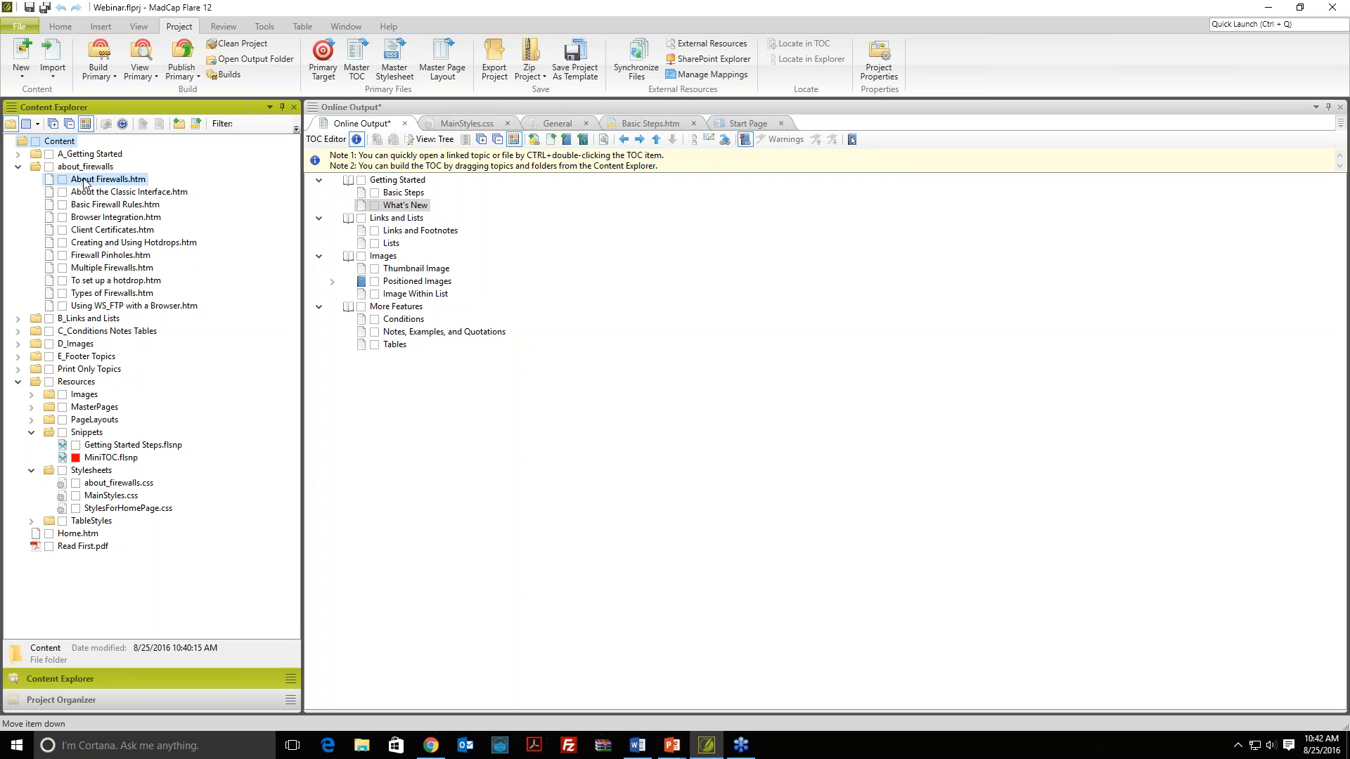
{"action": "left_click_drag", "start_coordinate": [85, 180], "coordinate": [350, 223]}
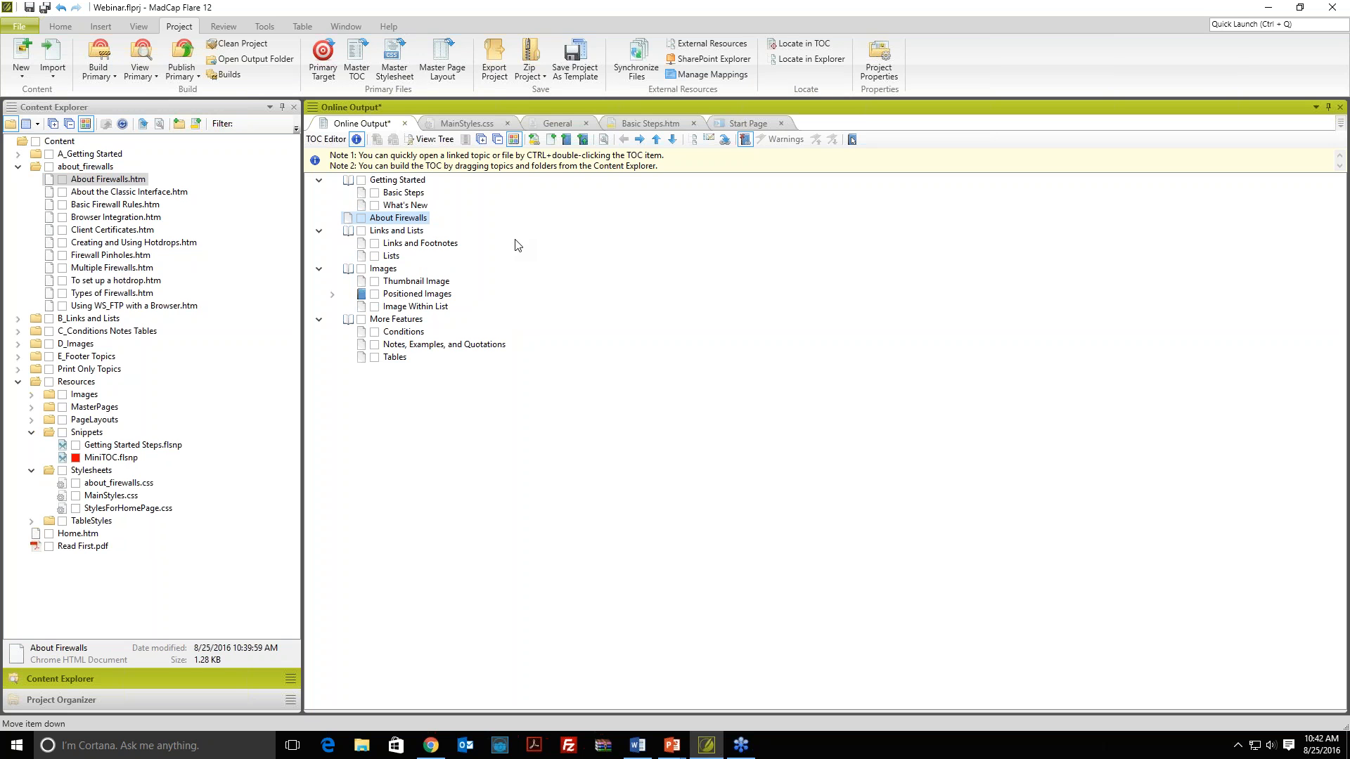
{"action": "left_click", "coordinate": [43, 7]}
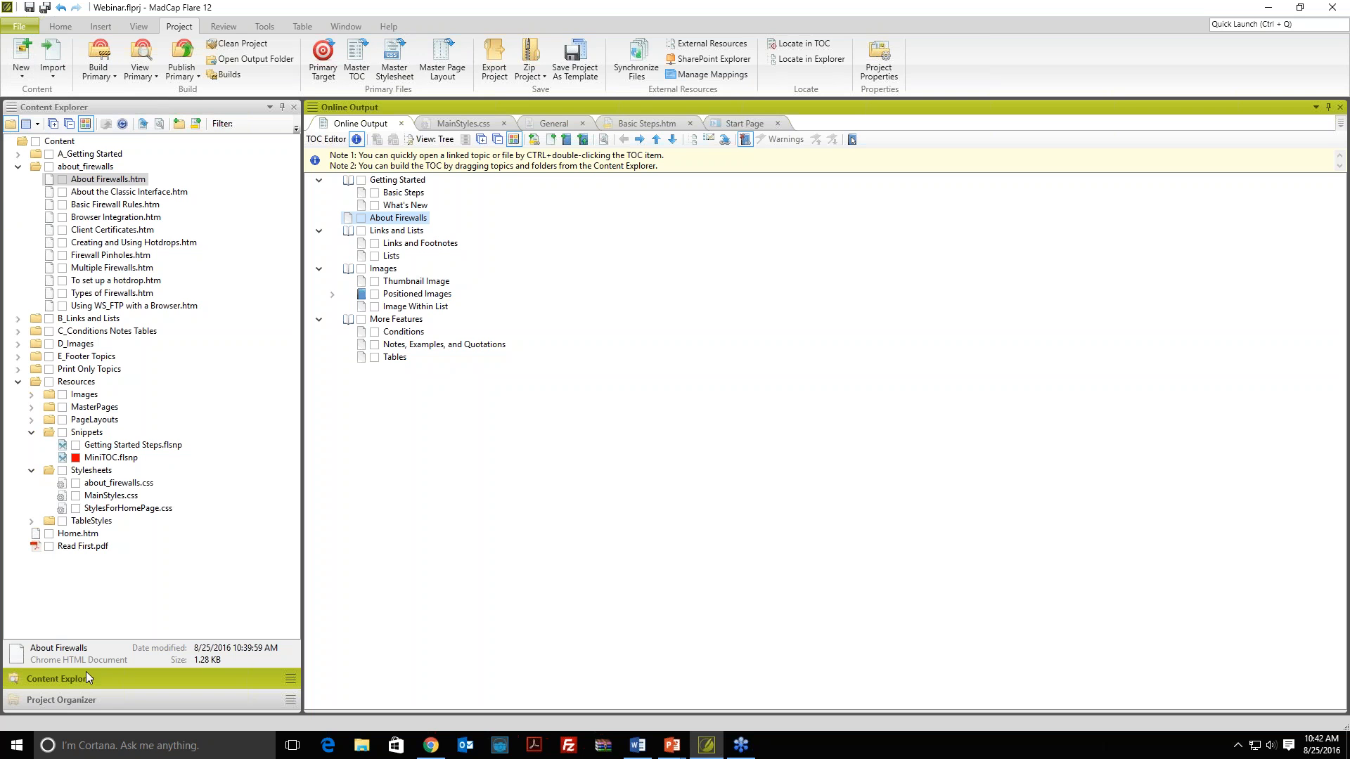
Step: Open the HTML5 - Top Navigation target from the Online Output folder of the project's targets
{"action": "left_click", "coordinate": [86, 705]}
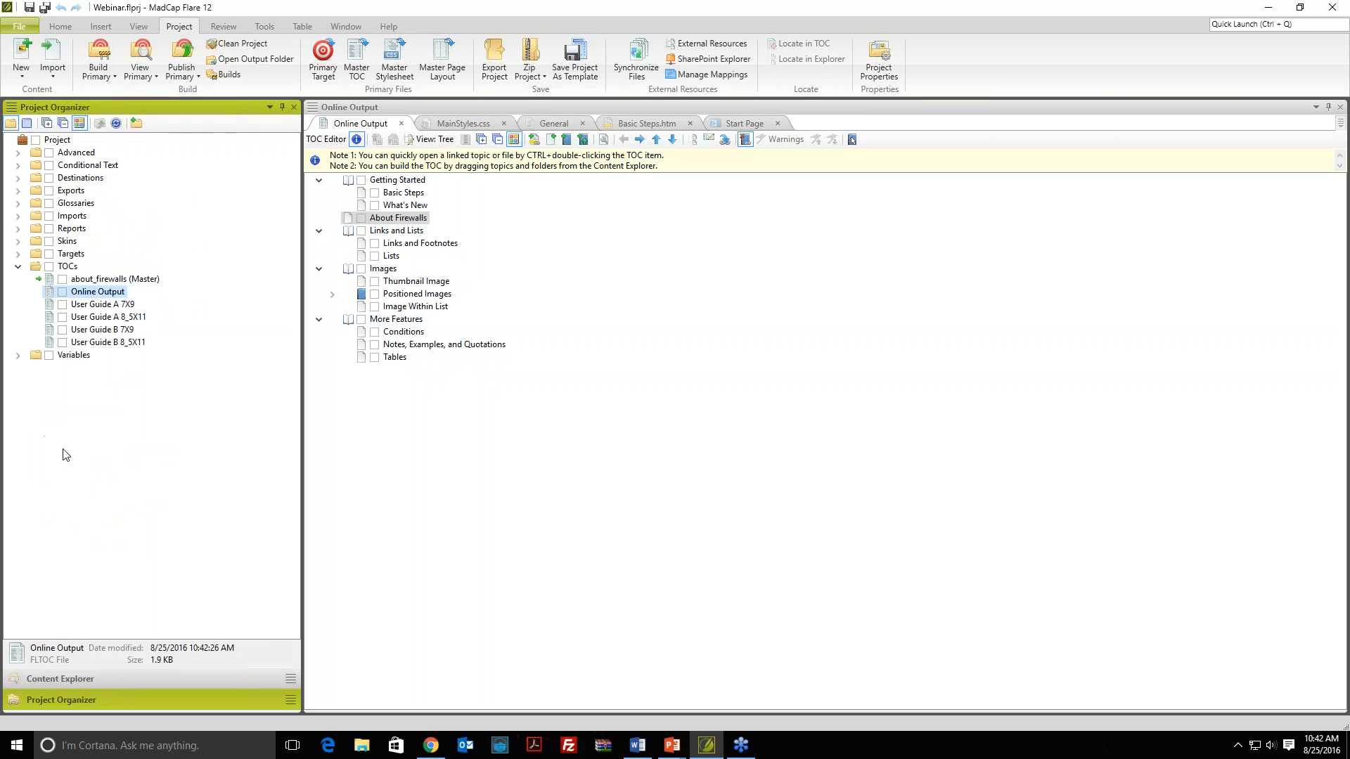
{"action": "left_click", "coordinate": [18, 254]}
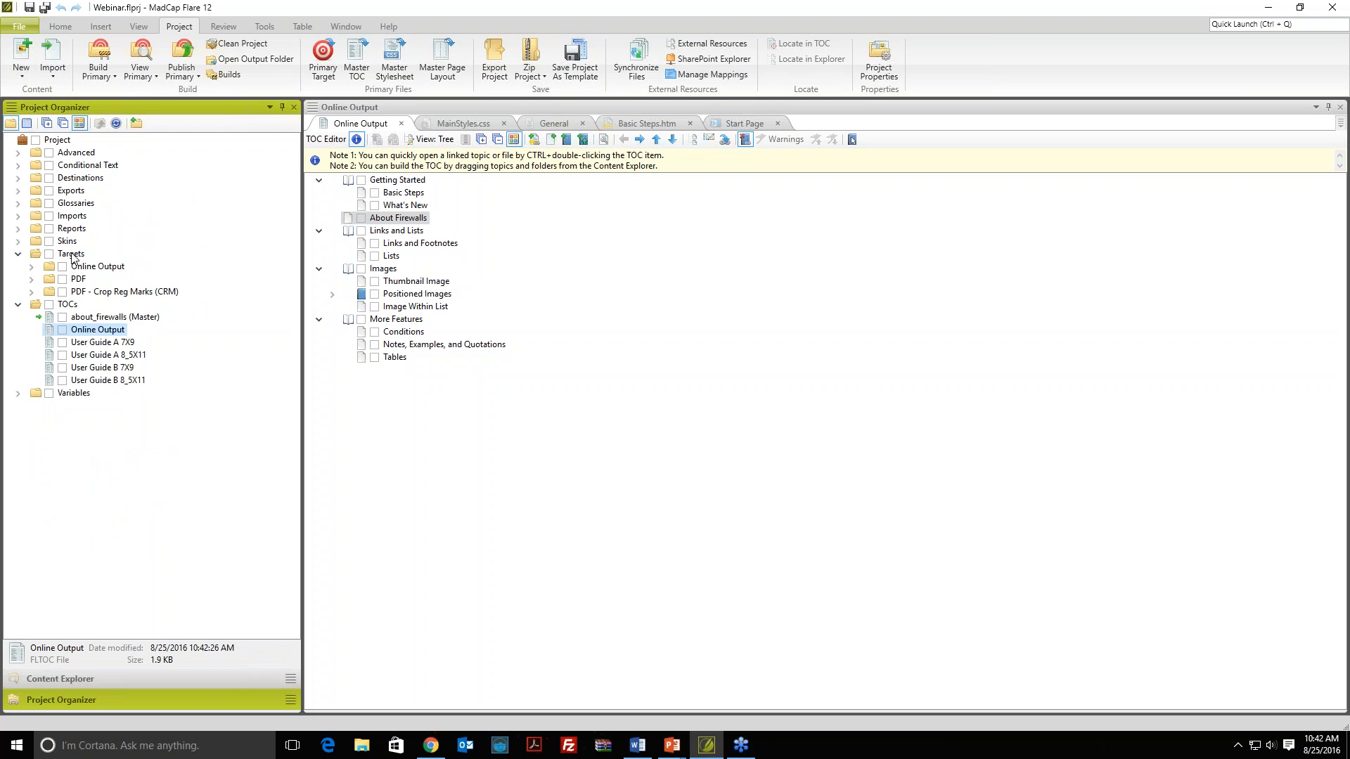
{"action": "left_click", "coordinate": [32, 267]}
{"action": "left_click", "coordinate": [116, 285]}
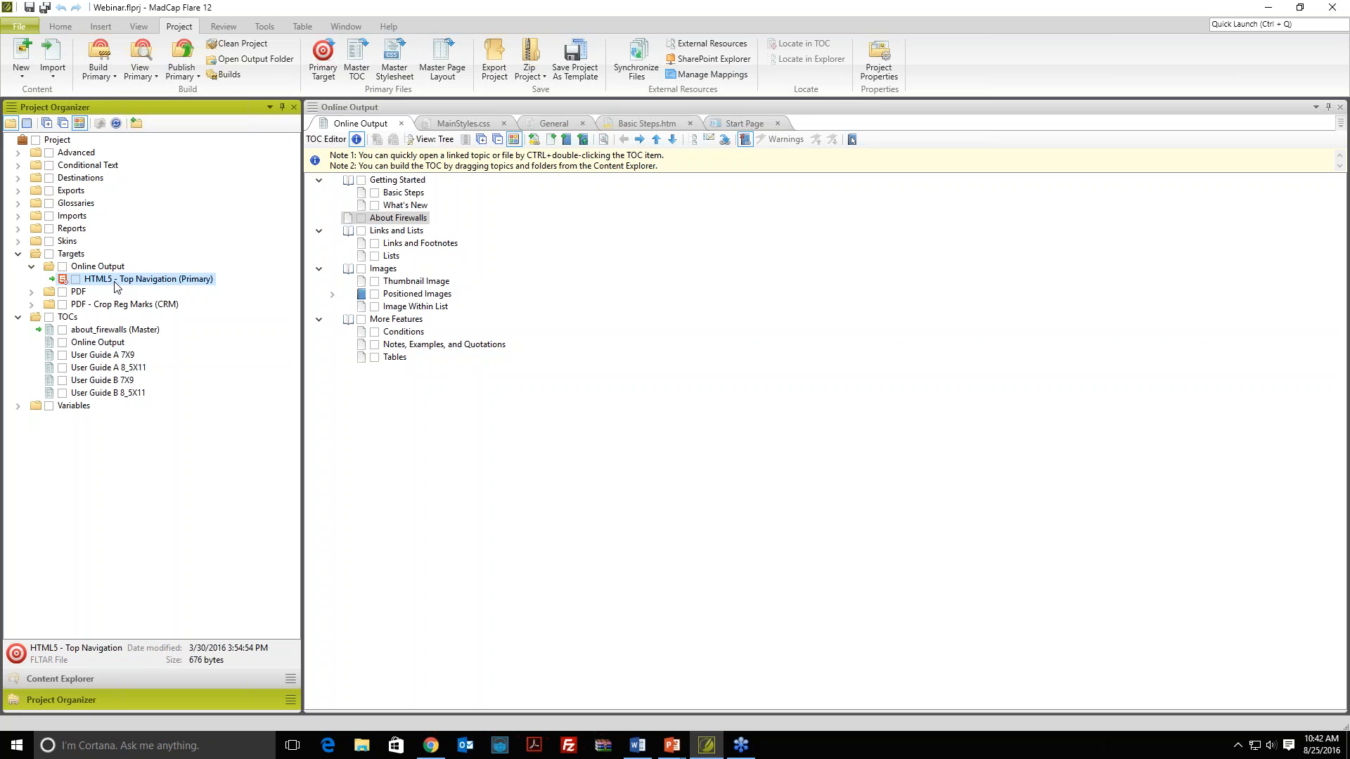
{"action": "double_click", "coordinate": [116, 284]}
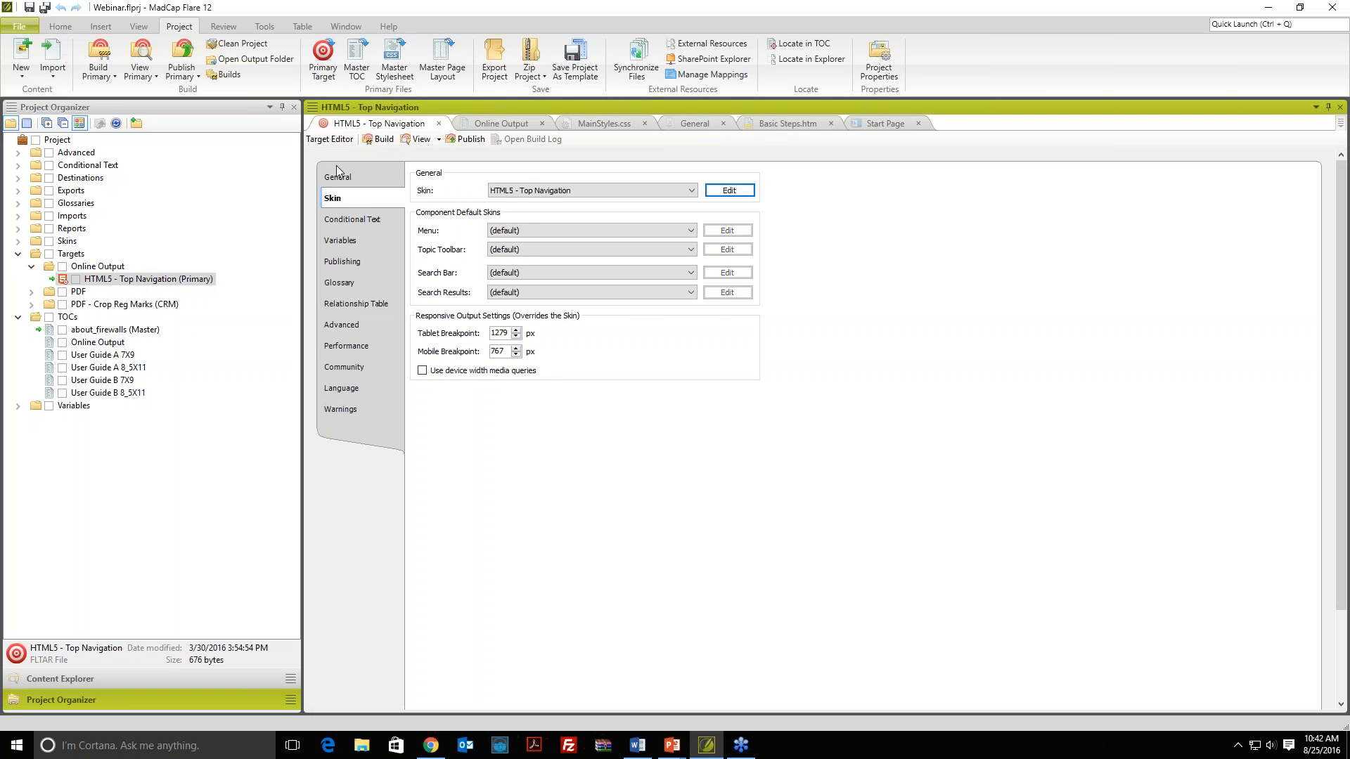
Step: View the target's available output types, set its Master TOC to Online Output, and show its conditional text settings
{"action": "left_click", "coordinate": [338, 171]}
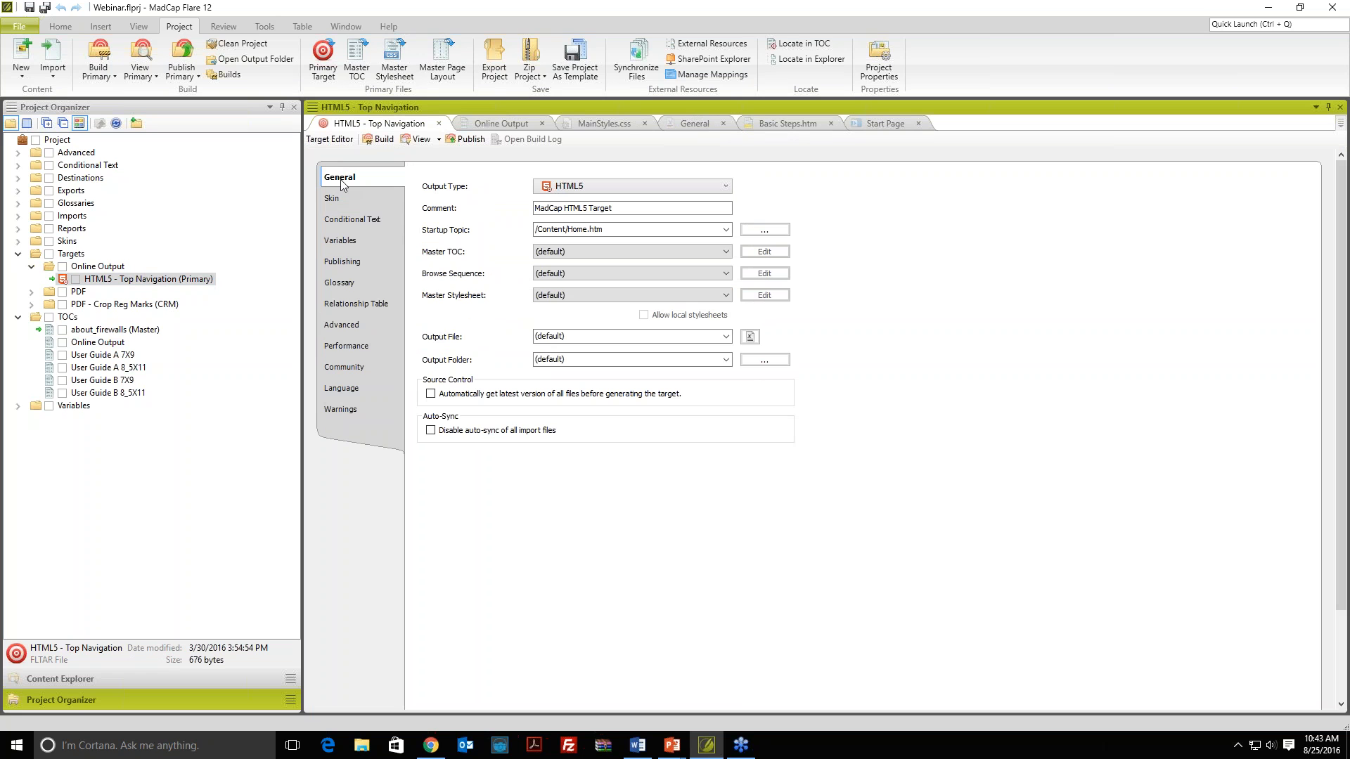
{"action": "left_click", "coordinate": [586, 190]}
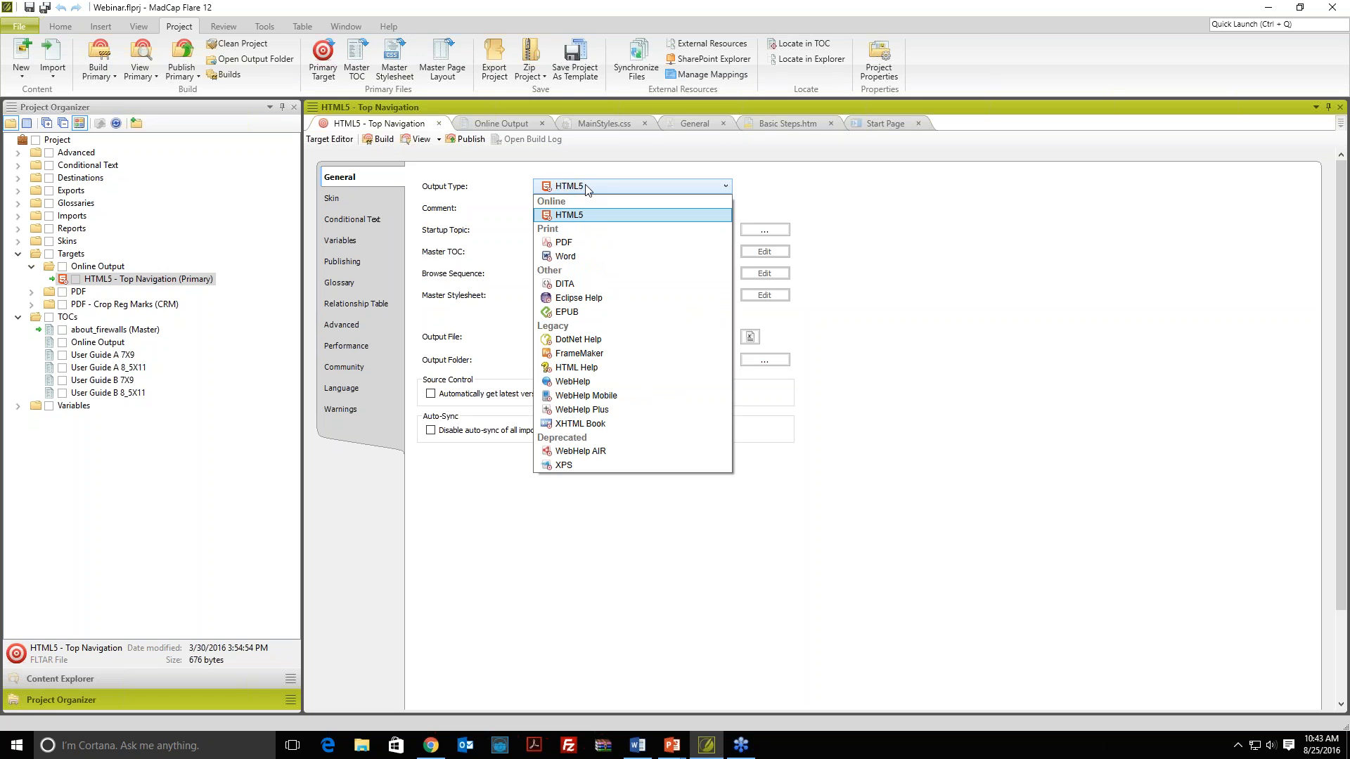
{"action": "left_click", "coordinate": [587, 188]}
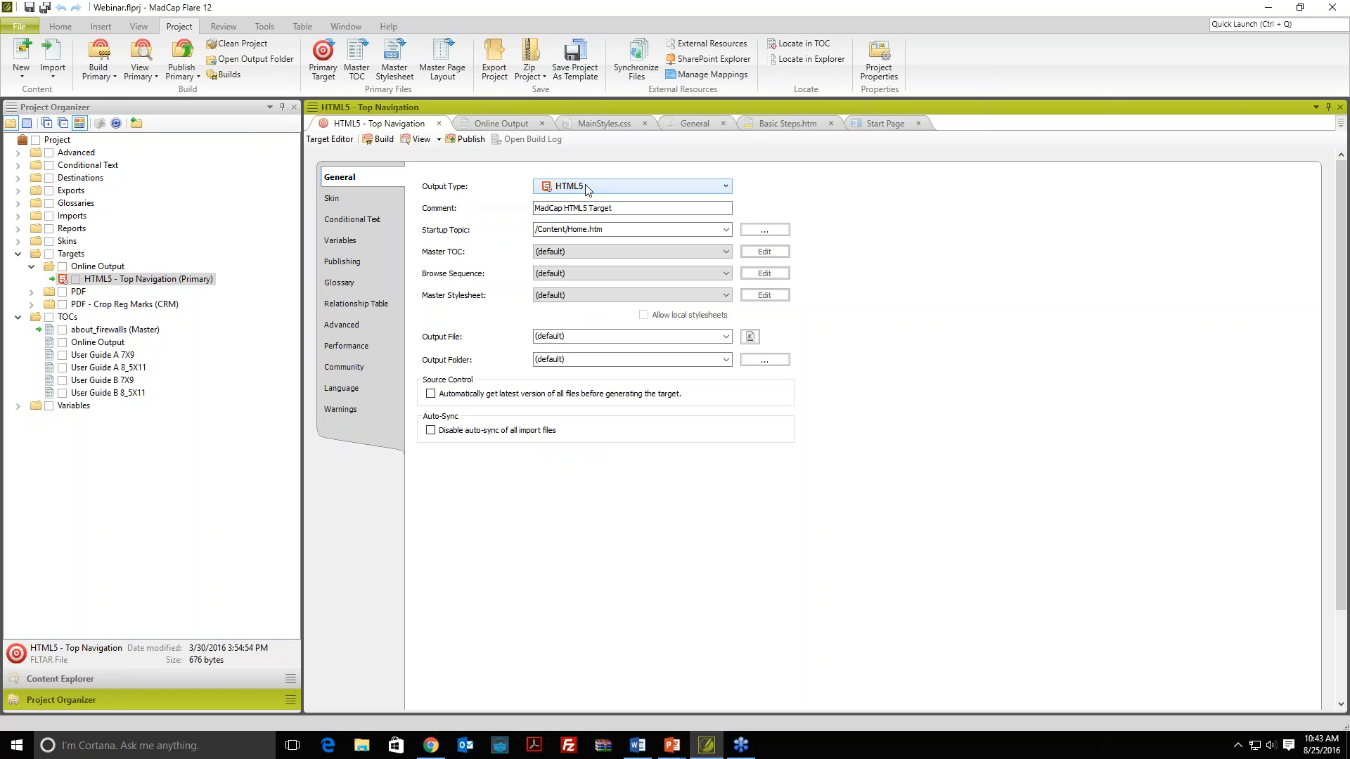
{"action": "left_click", "coordinate": [594, 254]}
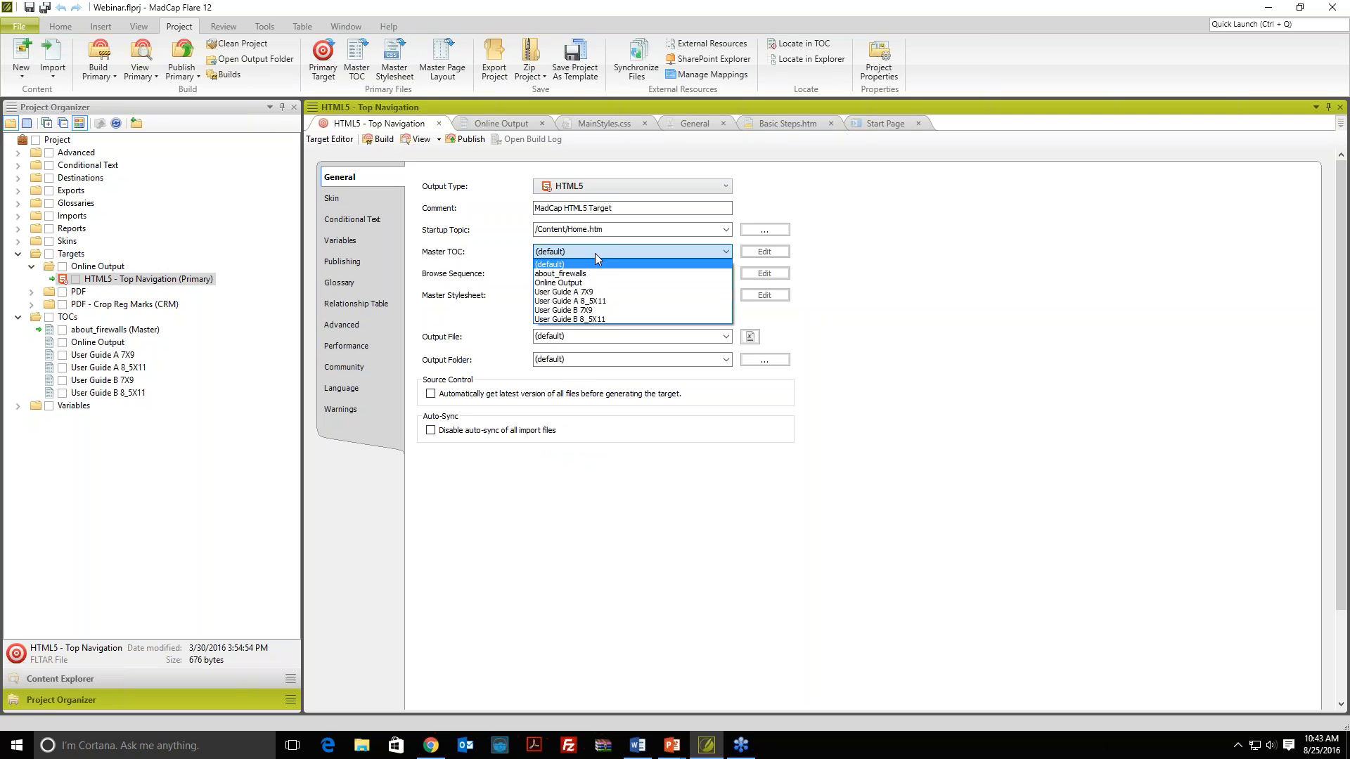
{"action": "left_click", "coordinate": [592, 283]}
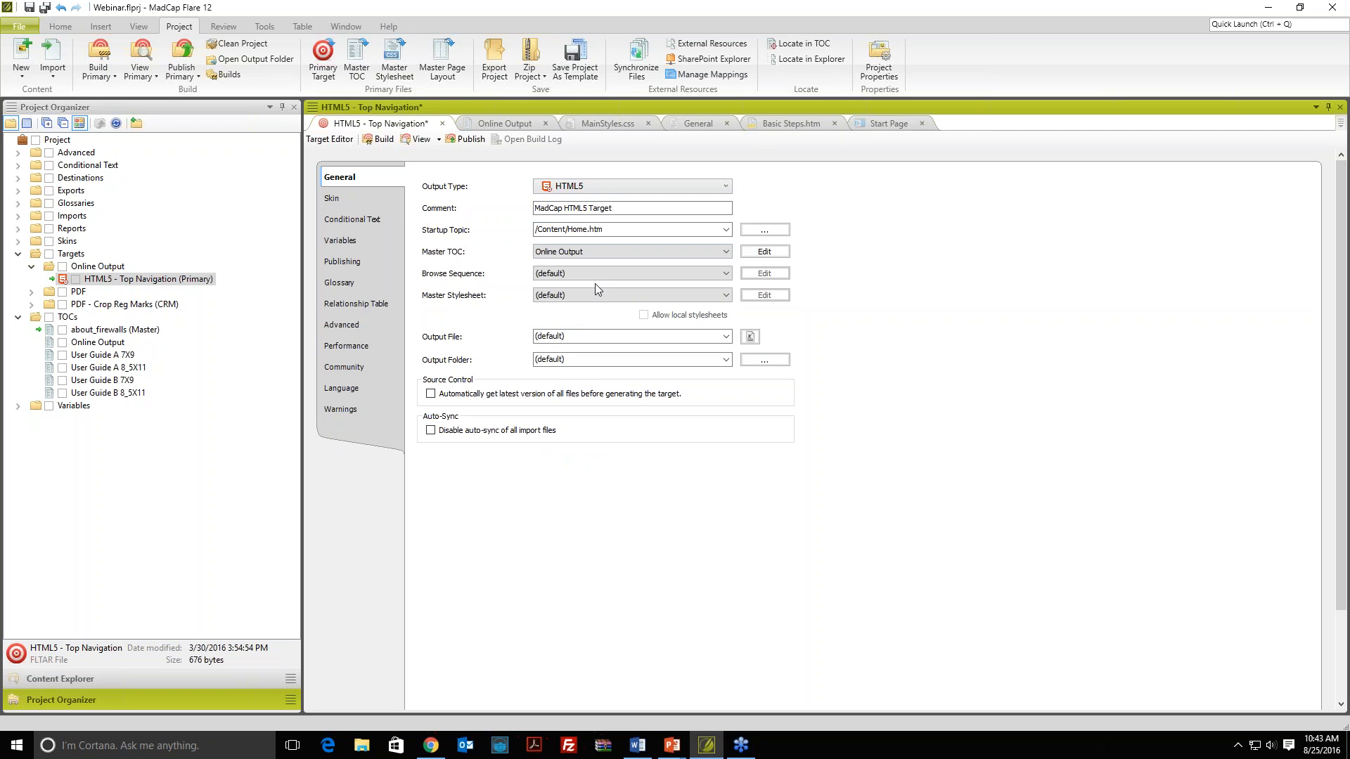
{"action": "left_click", "coordinate": [392, 222]}
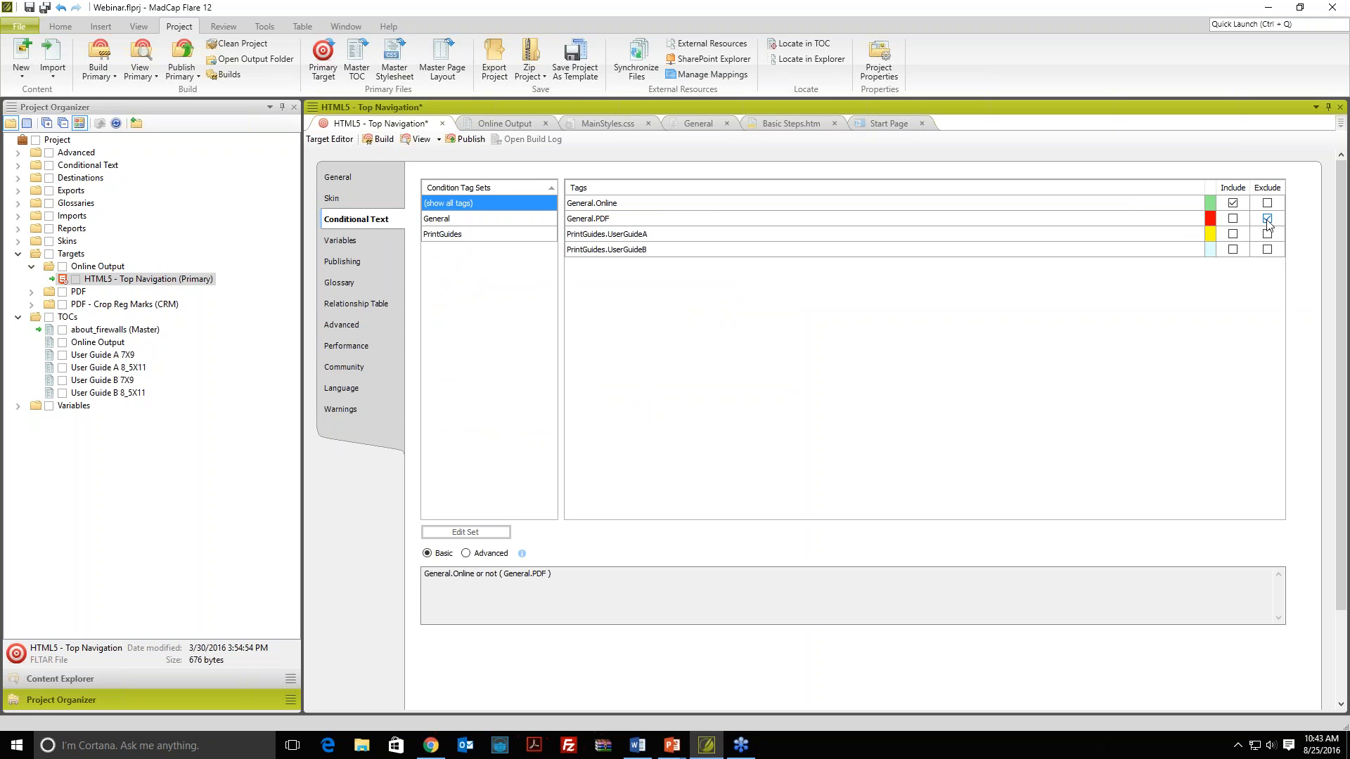
Step: Set the target's ProductName variable definition to FictionSoft Enterprise
{"action": "left_click", "coordinate": [368, 242]}
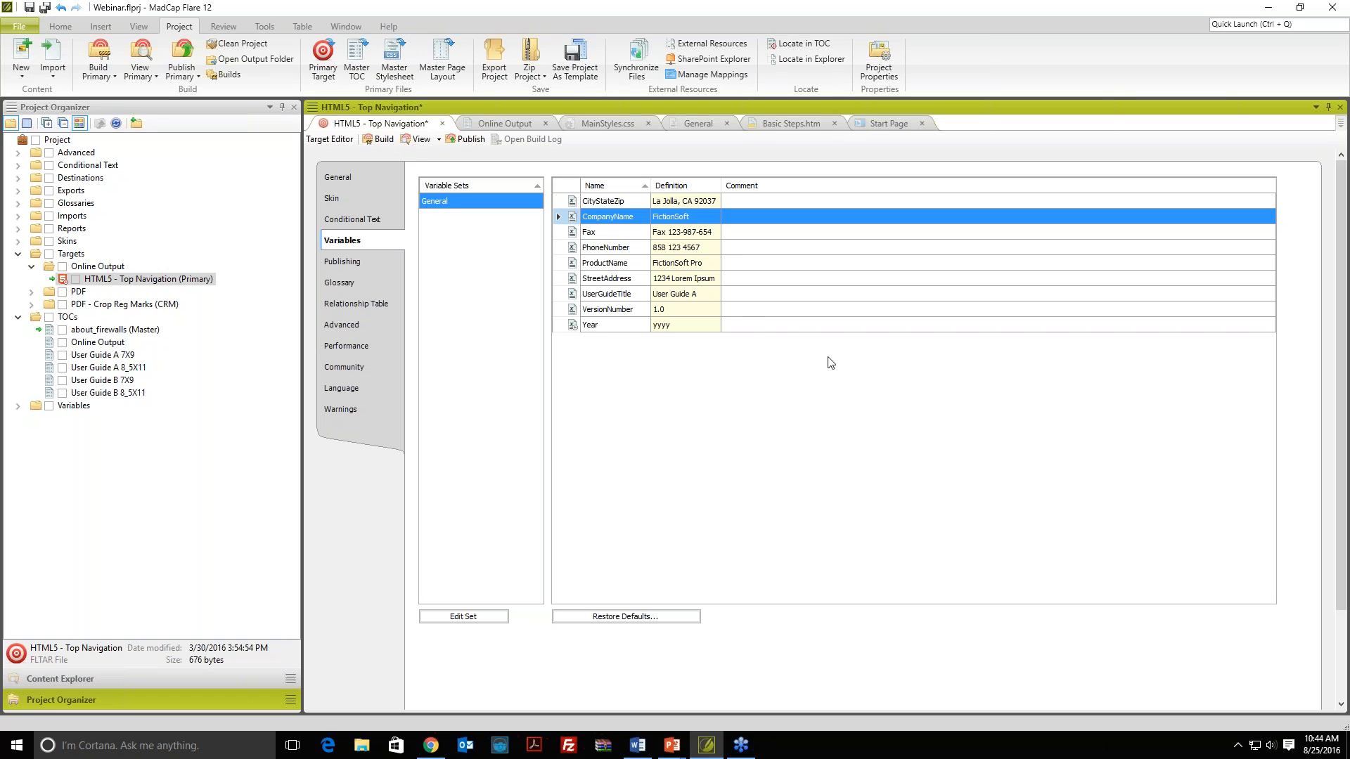
{"action": "left_click", "coordinate": [674, 267]}
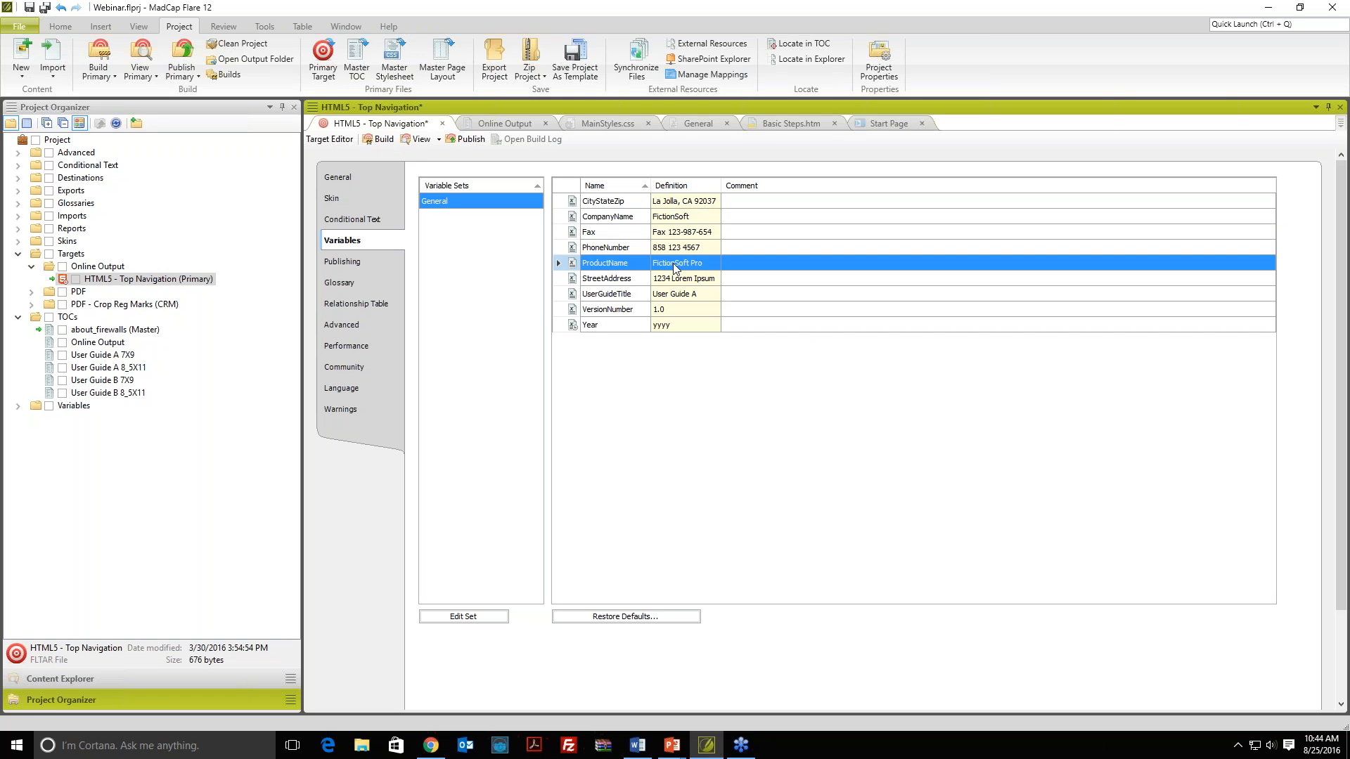
{"action": "left_click", "coordinate": [676, 265]}
{"action": "left_click", "coordinate": [710, 263]}
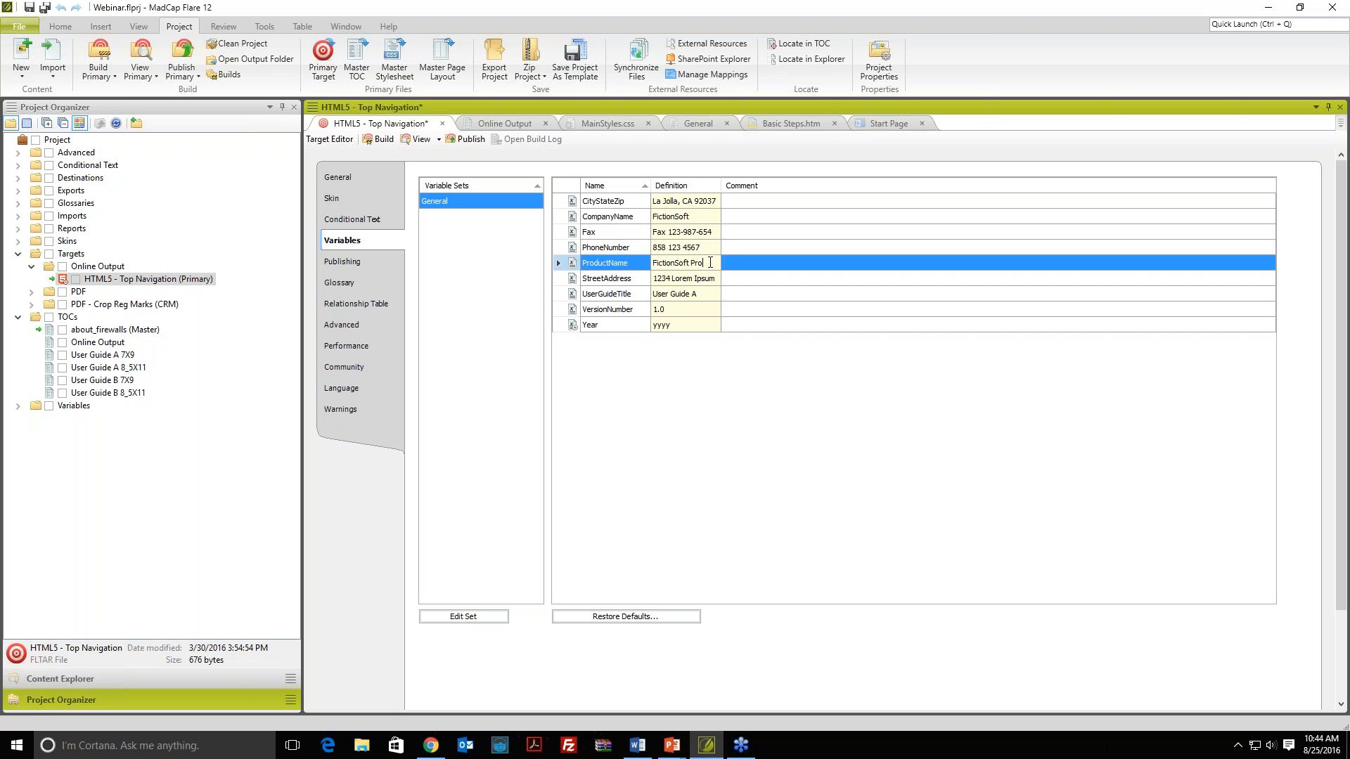
{"action": "key", "text": "BackSpace"}
{"action": "key", "text": "BackSpace"}
{"action": "key", "text": "BackSpace"}
{"action": "type", "text": "Ente"}
{"action": "type", "text": "rprise"}
{"action": "left_click", "coordinate": [699, 294]}
Step: Set the target's CompanyName variable definition to MadCap Software and save the target
{"action": "left_click", "coordinate": [688, 220]}
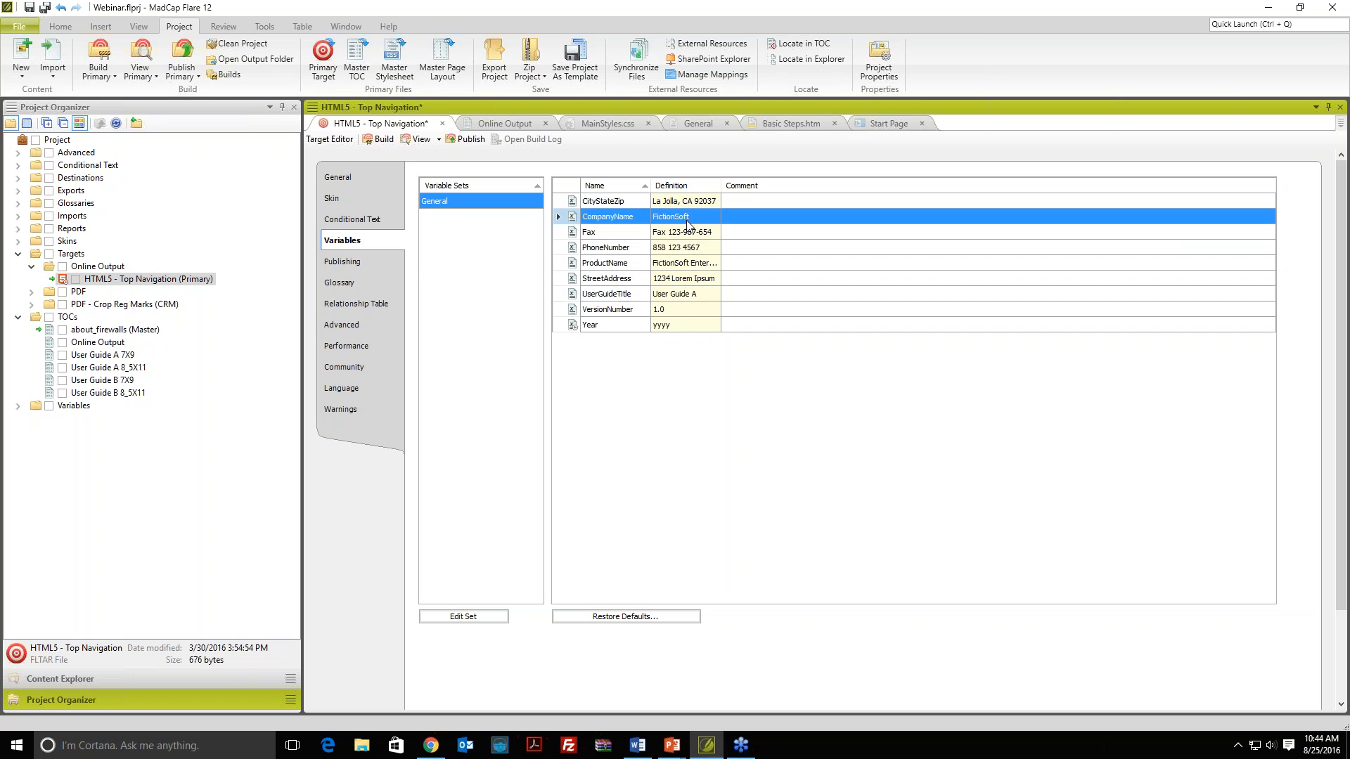
{"action": "left_click", "coordinate": [714, 216]}
{"action": "type", "text": "MadCap Software"}
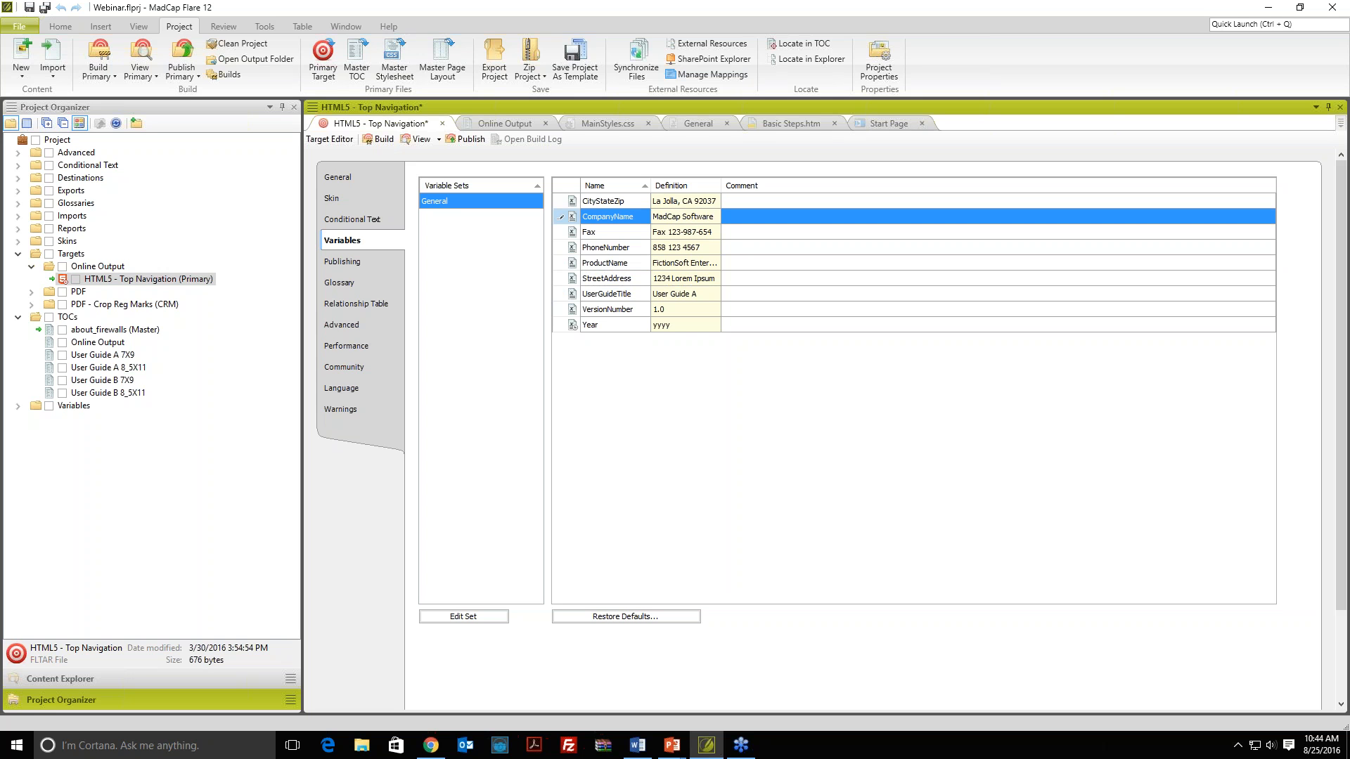
{"action": "left_click", "coordinate": [710, 279]}
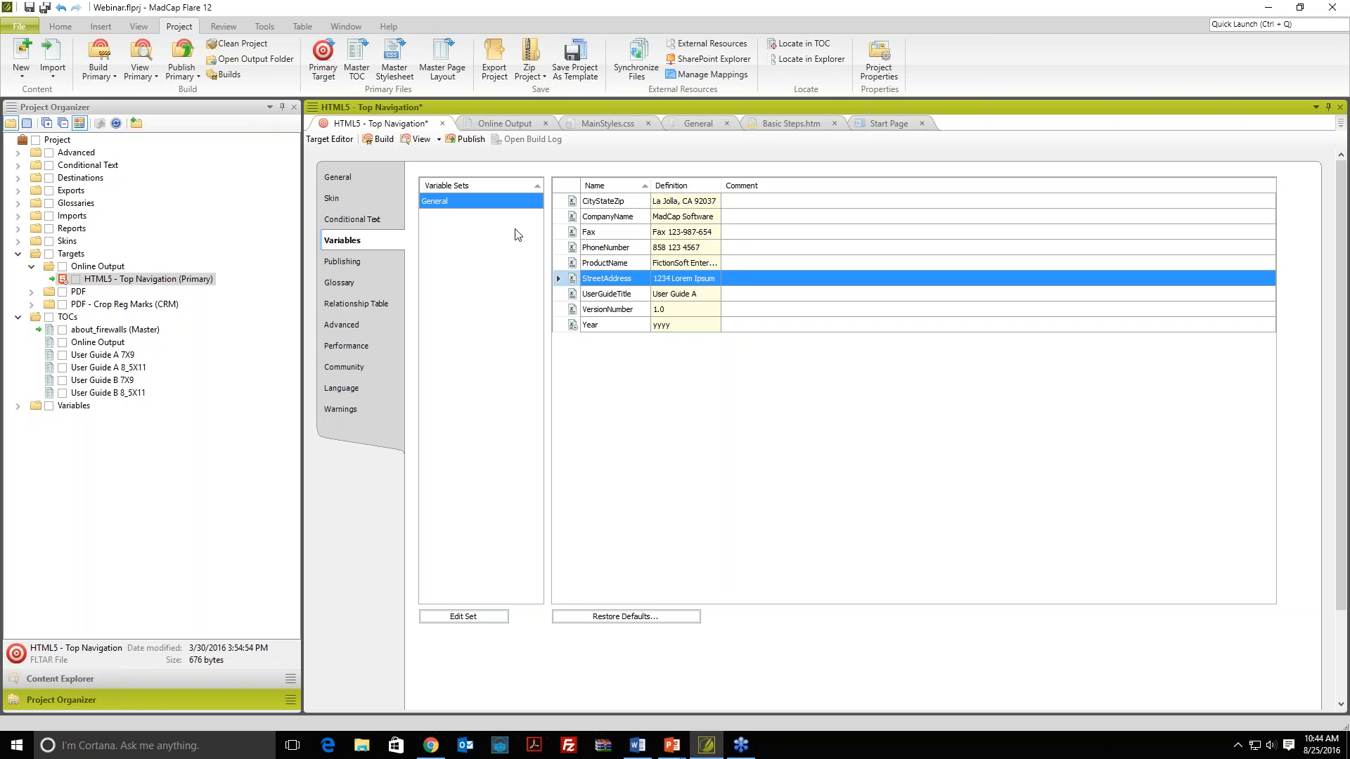
{"action": "left_click", "coordinate": [44, 7]}
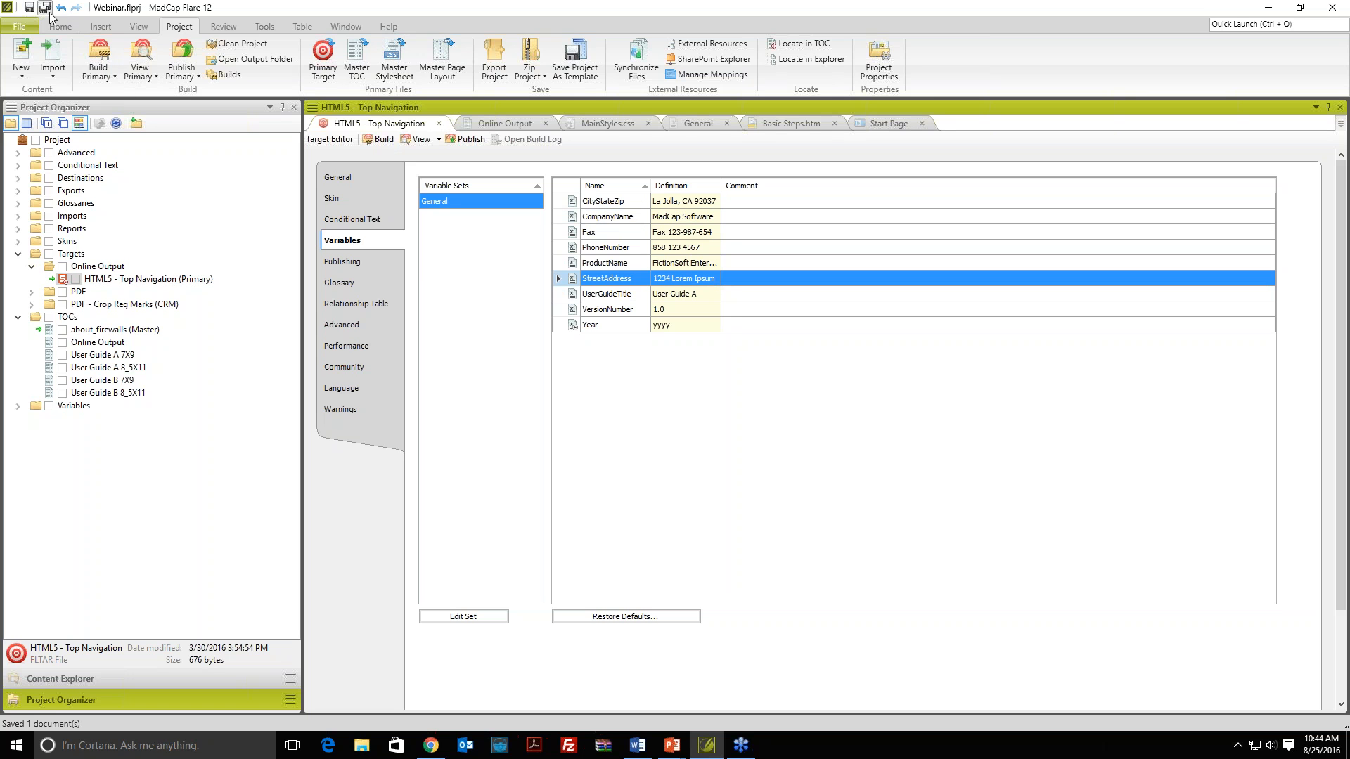
Step: Show the target's publishing destinations, build the HTML5 - Top Navigation target, and bring up MainStyles.css while it builds
{"action": "left_click", "coordinate": [354, 263]}
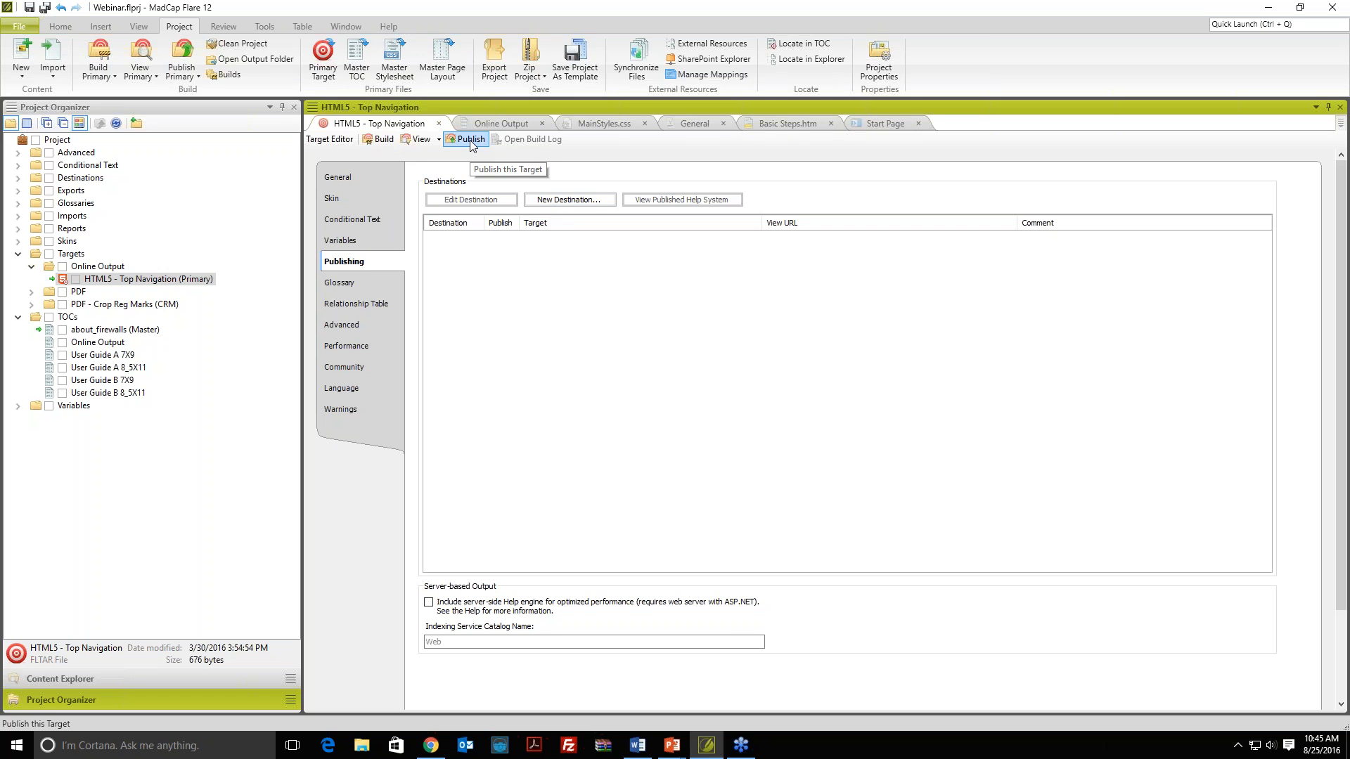
{"action": "left_click", "coordinate": [380, 139]}
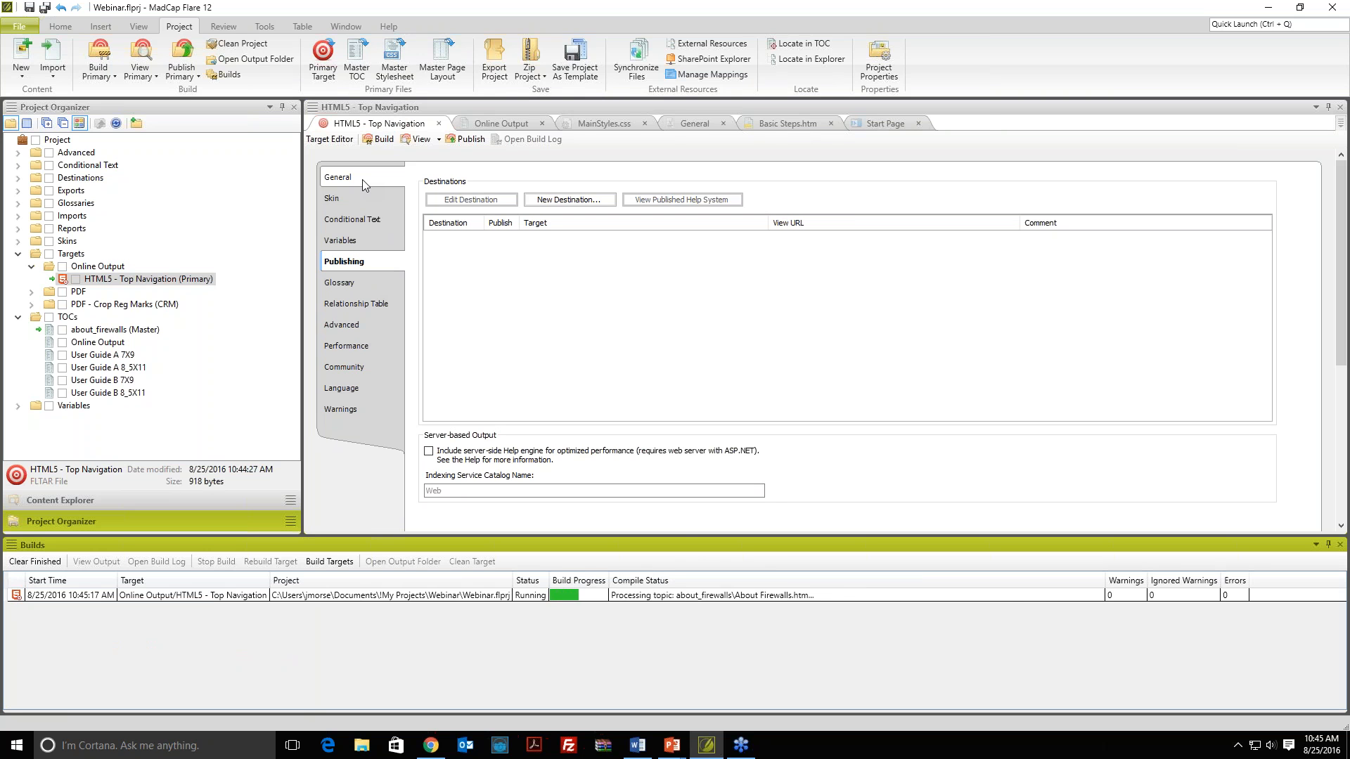
{"action": "left_click", "coordinate": [501, 124]}
{"action": "left_click", "coordinate": [623, 125]}
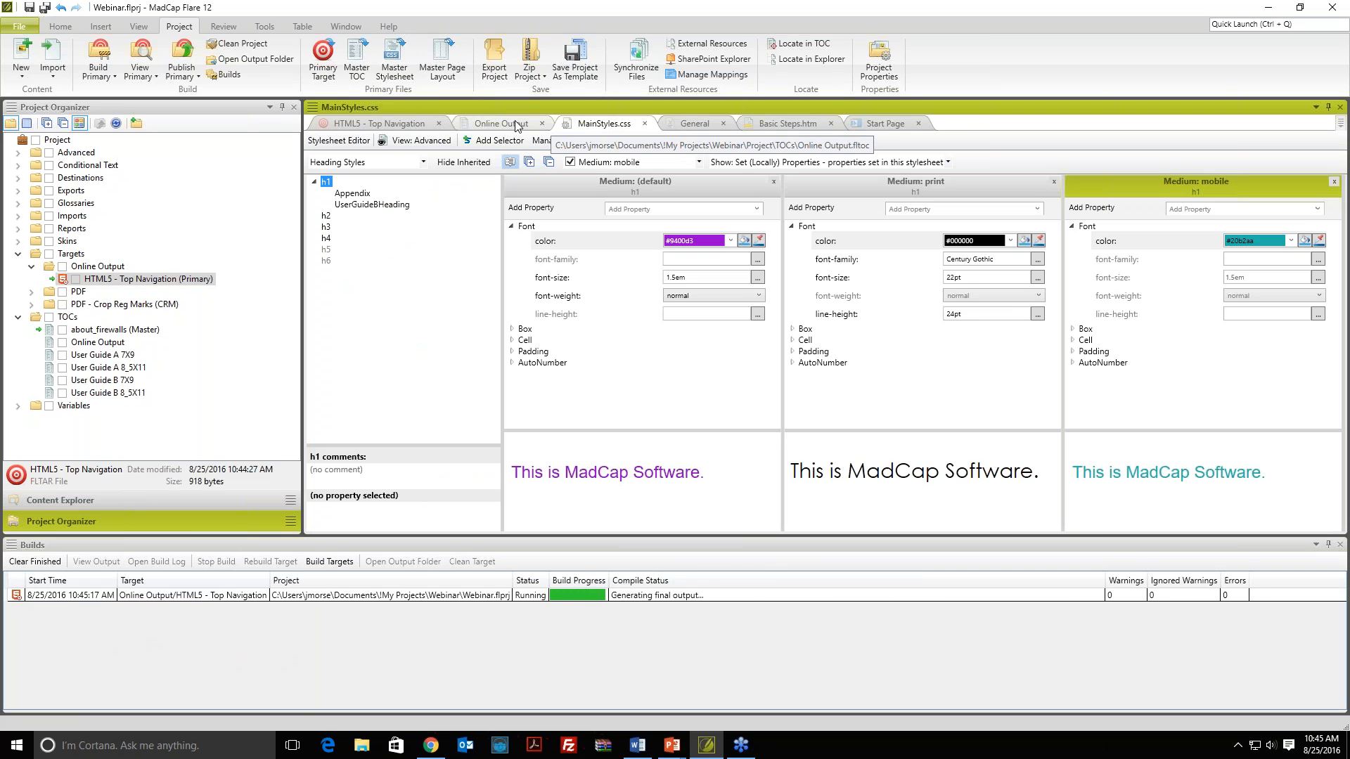
Step: Open the UserGuideA8_5X11 target from the PDF targets folder and build it
{"action": "left_click", "coordinate": [31, 291]}
{"action": "left_click", "coordinate": [96, 317]}
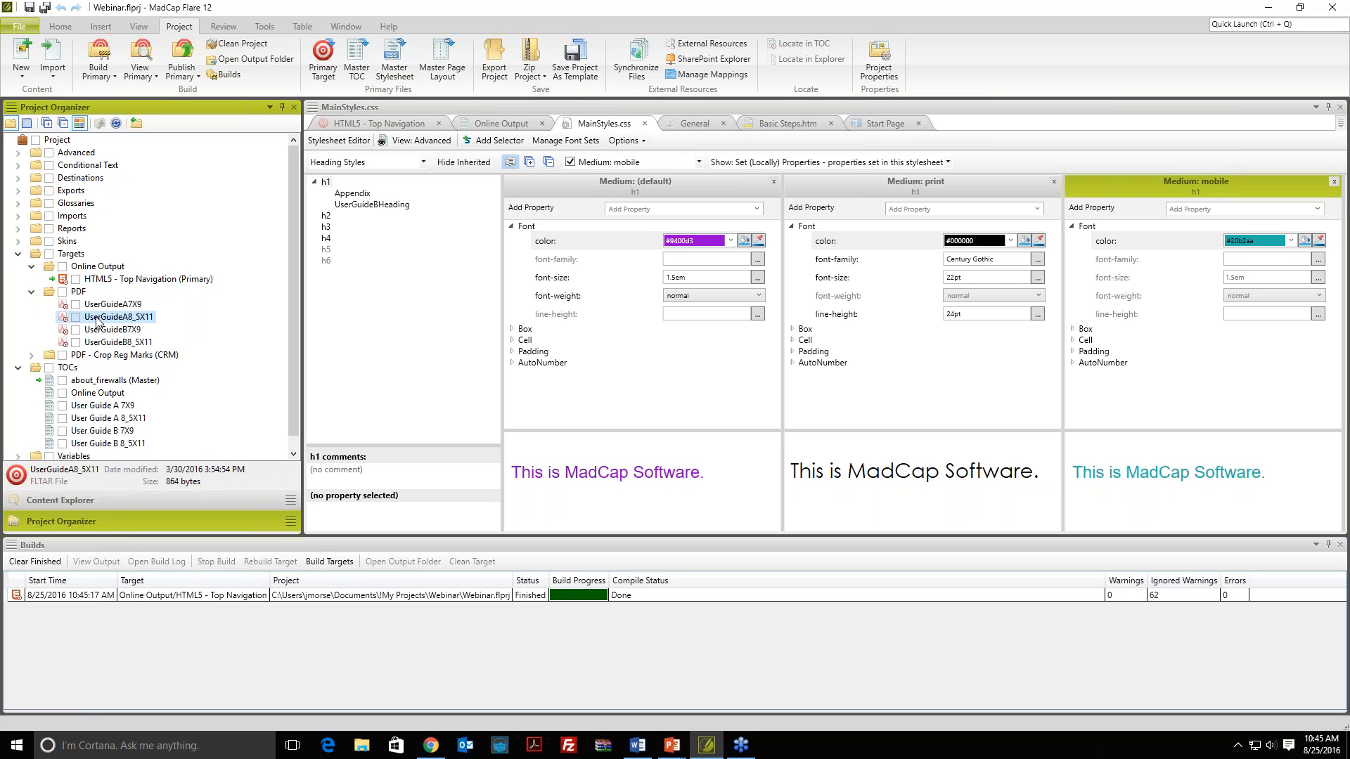
{"action": "double_click", "coordinate": [96, 319]}
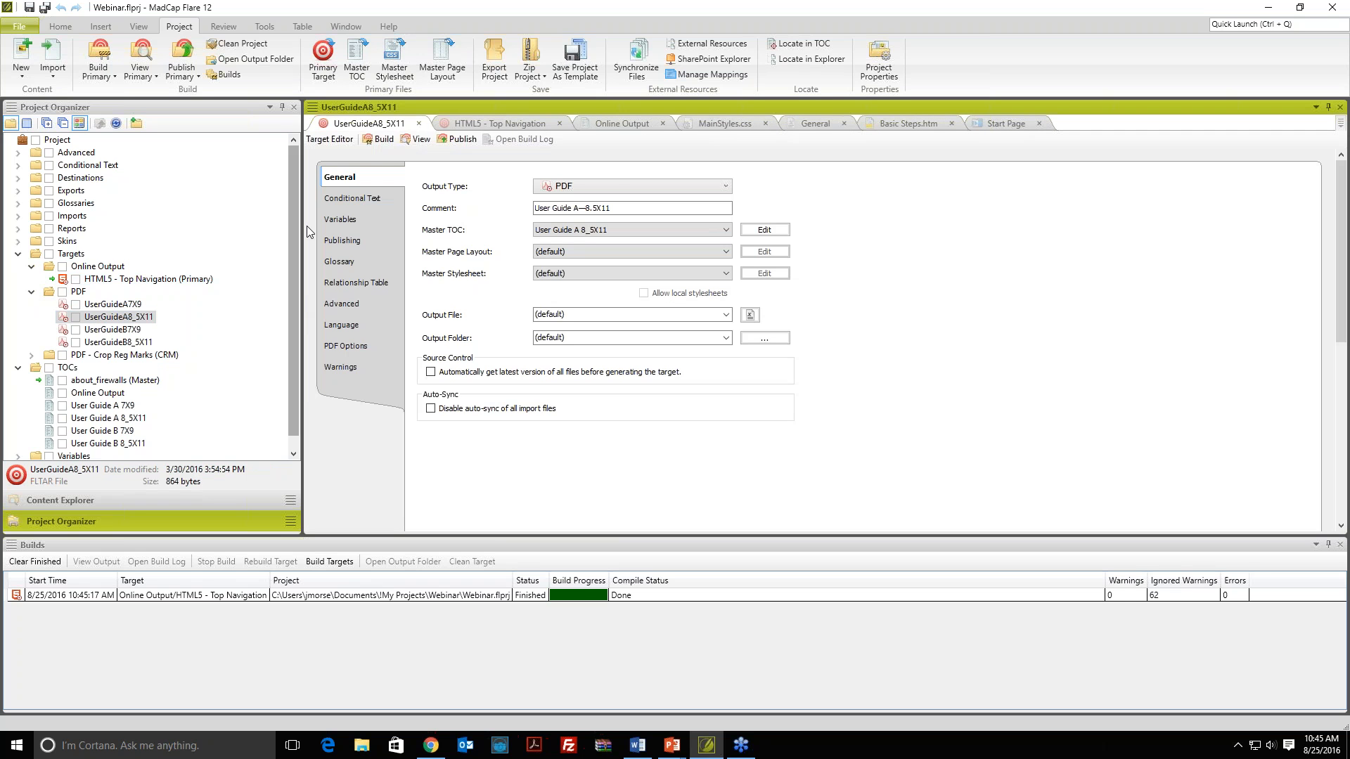
{"action": "left_click", "coordinate": [379, 139]}
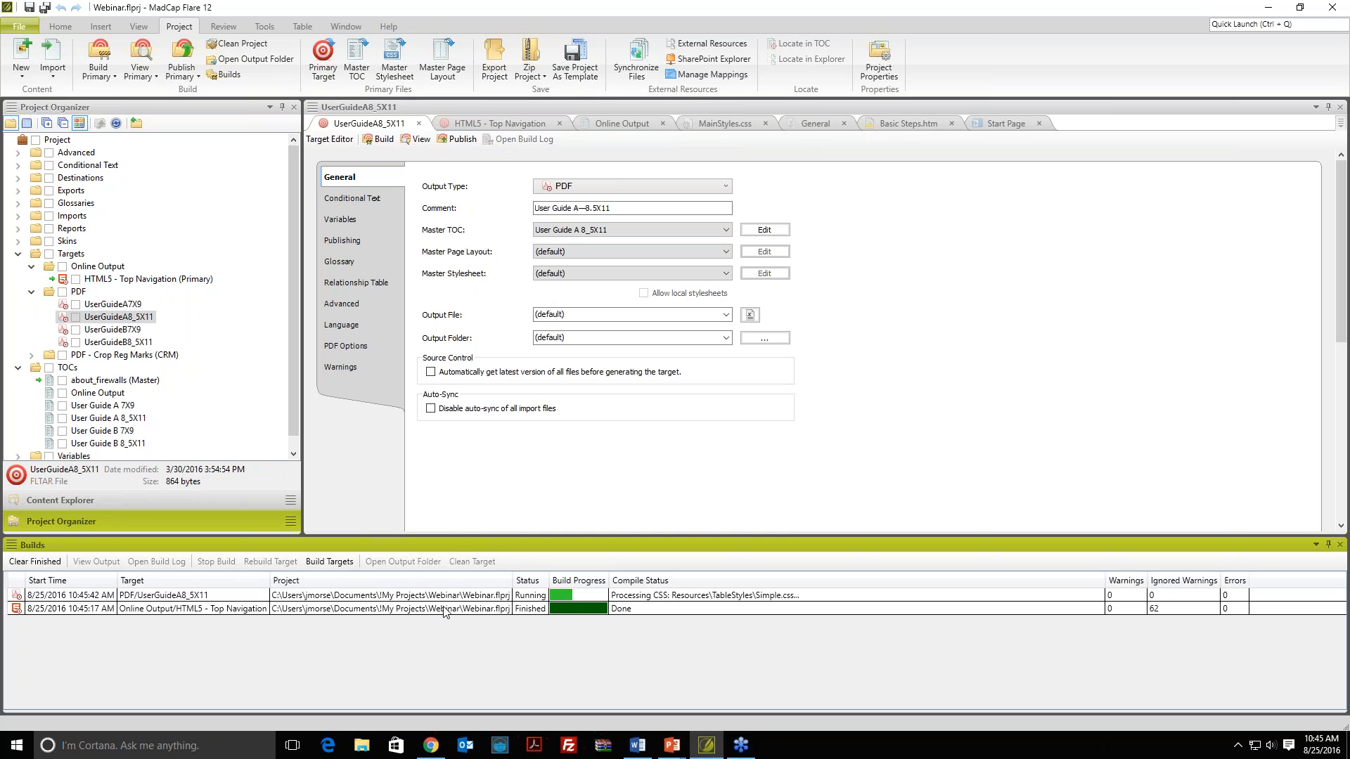
Step: Open the built HTML5 output in a maximized Chrome window and browse to its About Firewalls and Basic Steps topics
{"action": "double_click", "coordinate": [444, 608]}
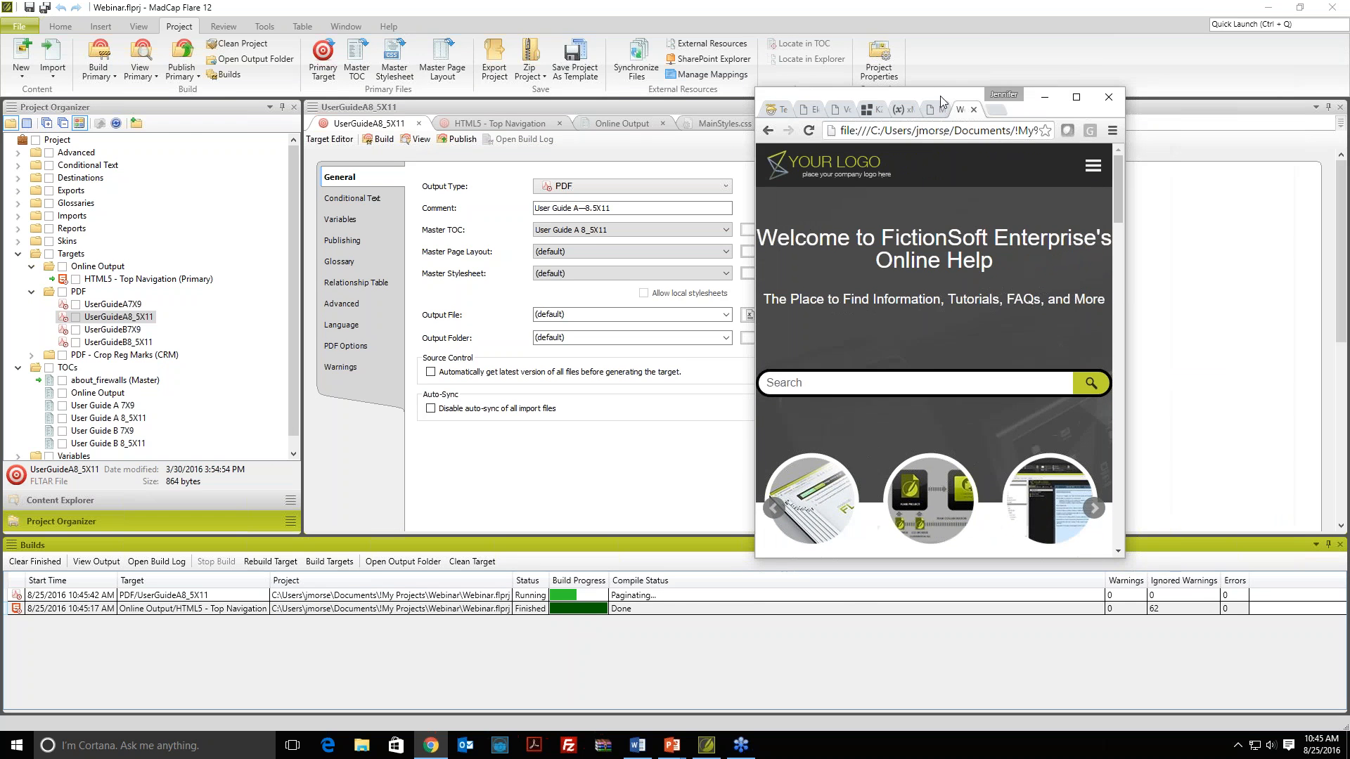
{"action": "left_click", "coordinate": [1073, 98]}
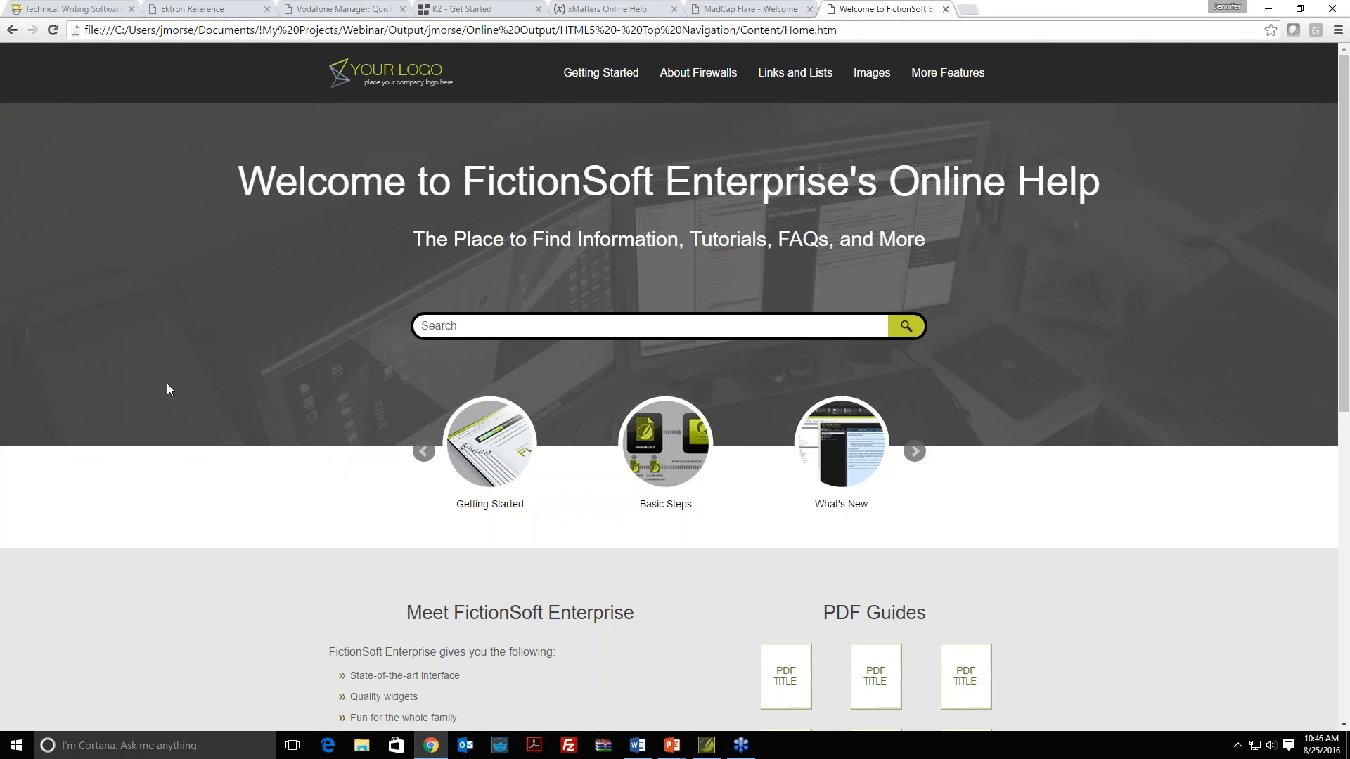
{"action": "mouse_move", "coordinate": [631, 83]}
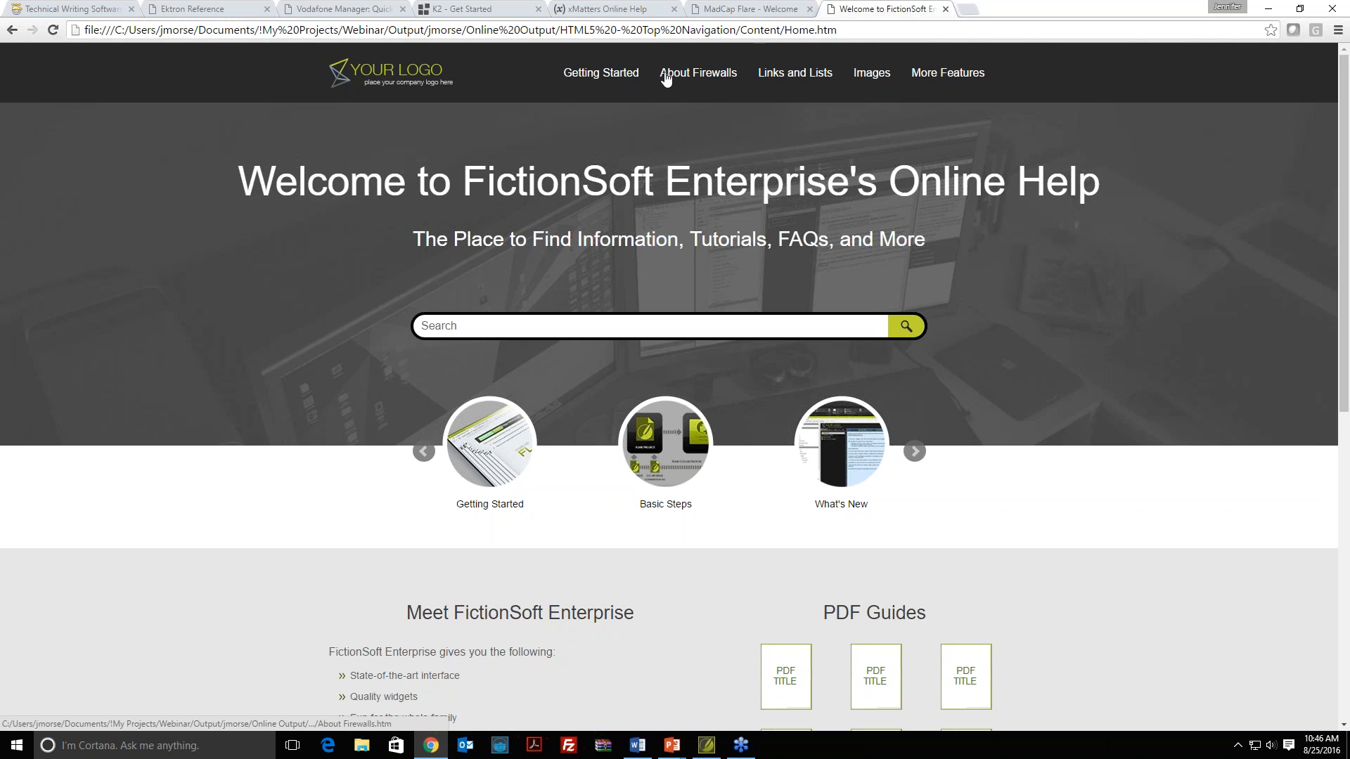
{"action": "mouse_move", "coordinate": [920, 79]}
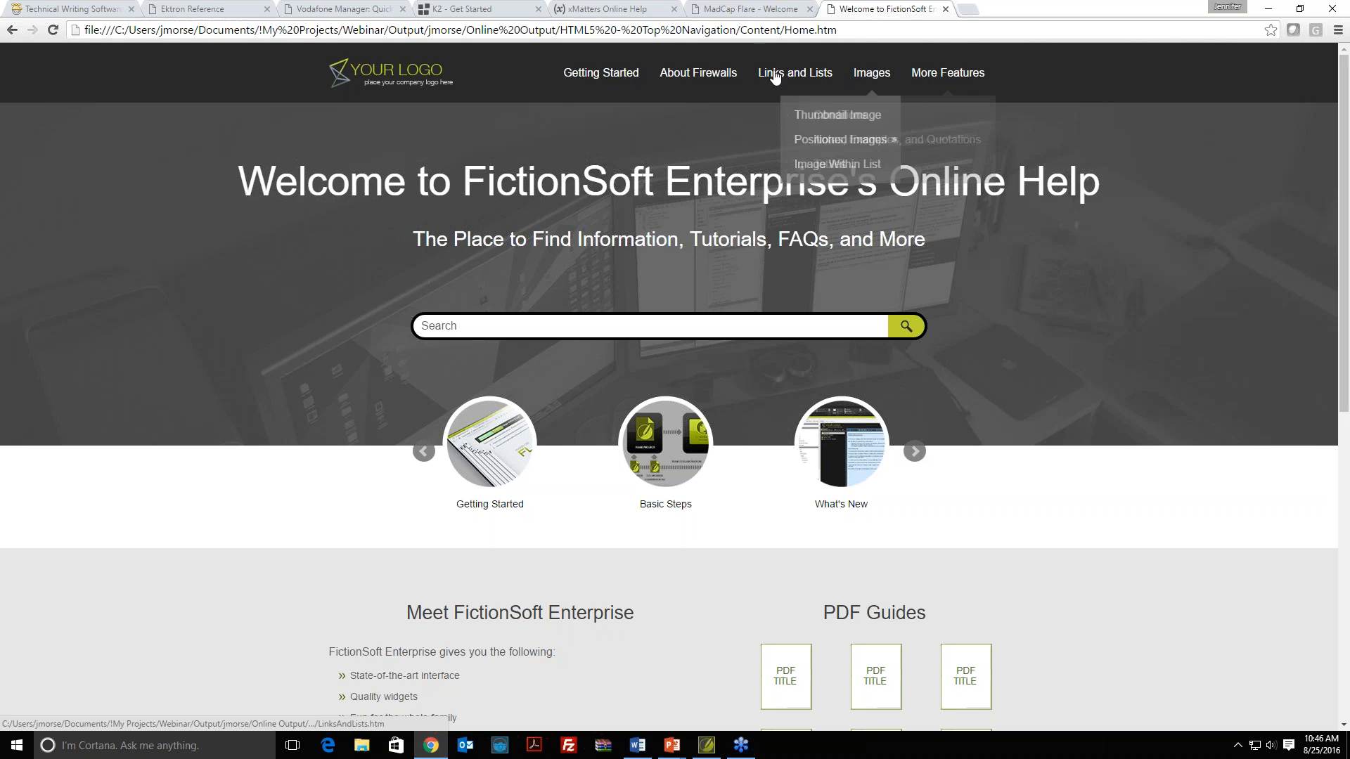
{"action": "left_click", "coordinate": [691, 79]}
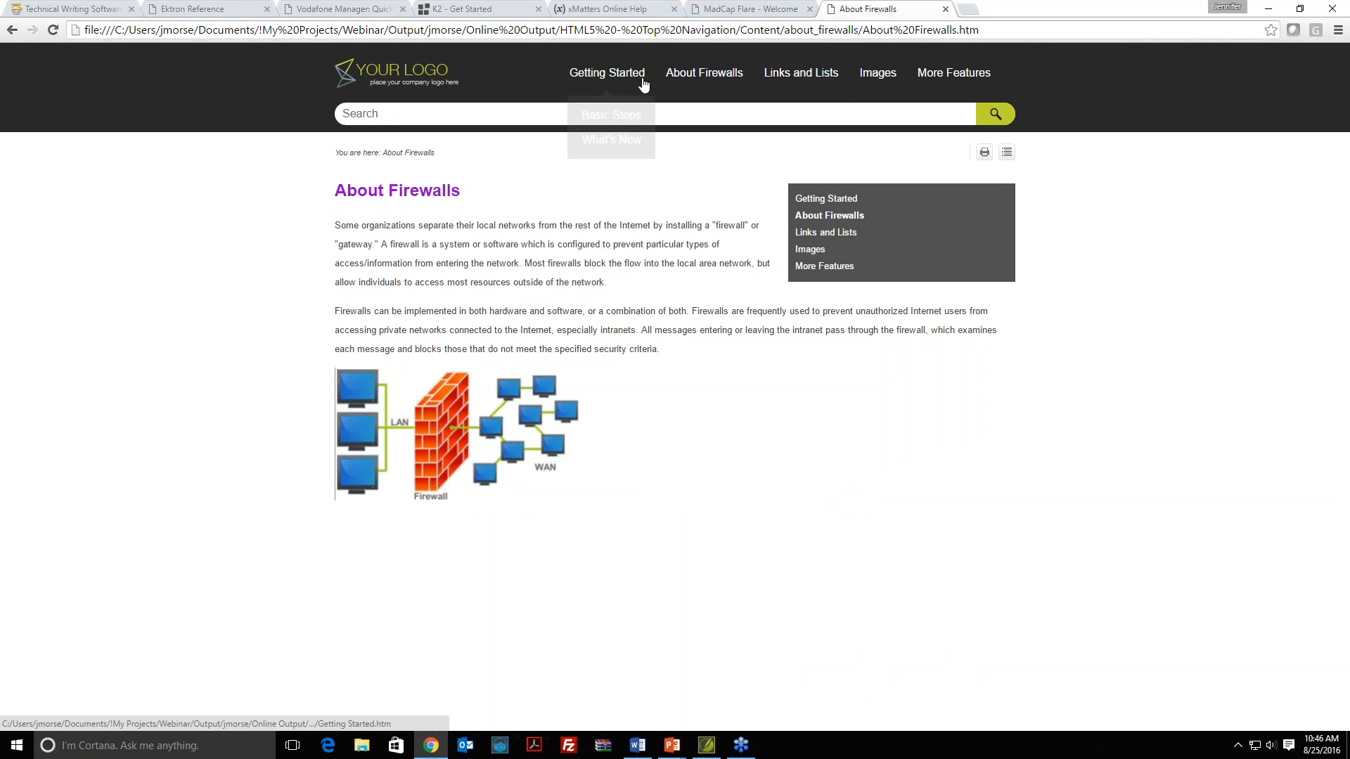
{"action": "left_click", "coordinate": [611, 116]}
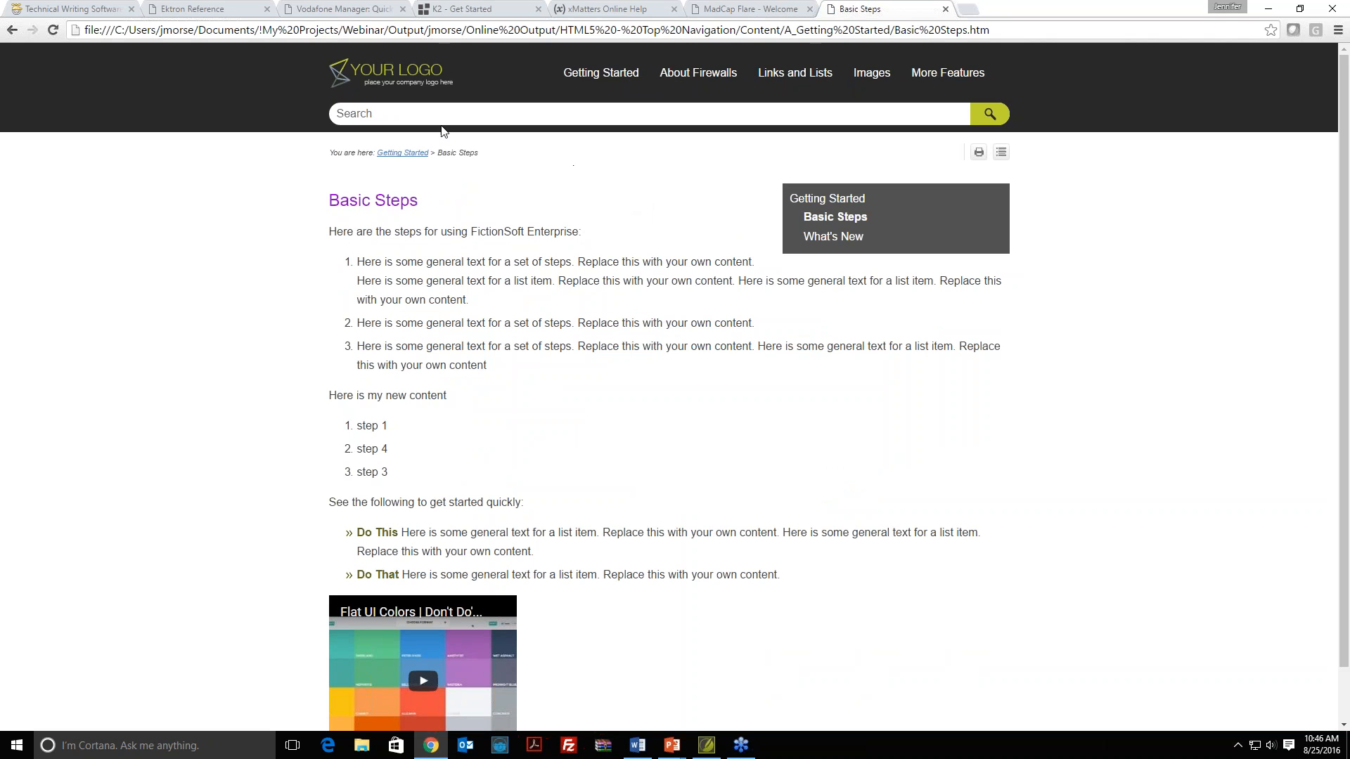
Step: Search the help output for "topic"
{"action": "left_click", "coordinate": [513, 113]}
{"action": "left_click", "coordinate": [513, 113]}
{"action": "type", "text": "topic"}
{"action": "key", "text": "Return"}
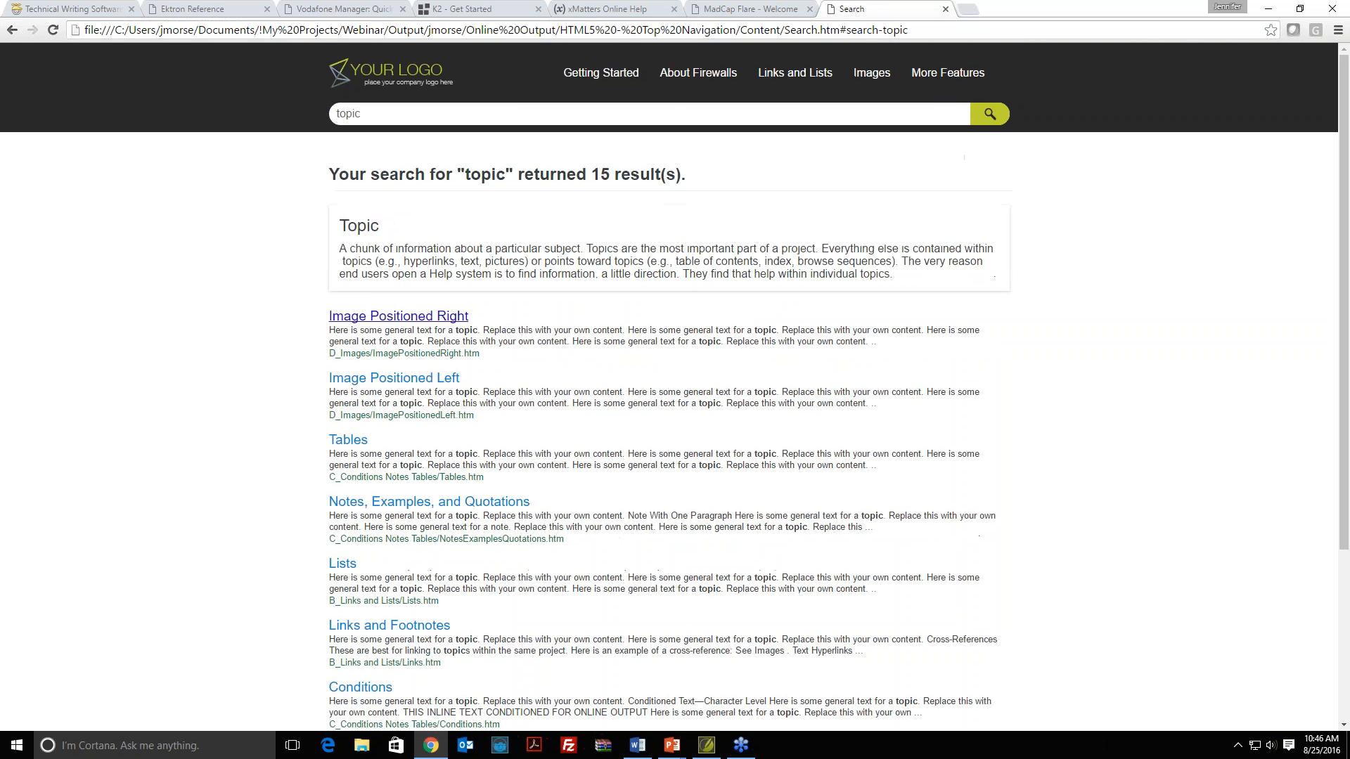
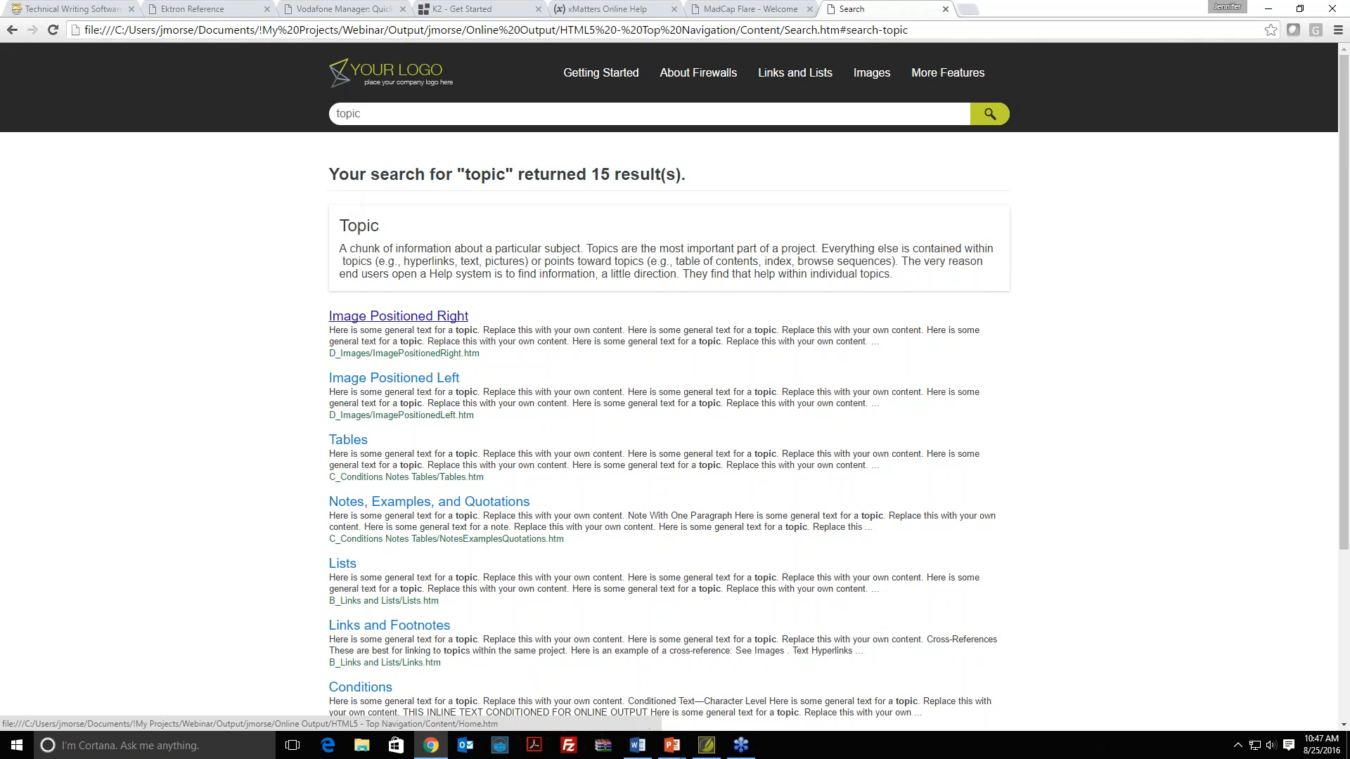
Step: Return to the help output's home page and look through its PDF guides, videos and footer
{"action": "left_click", "coordinate": [387, 80]}
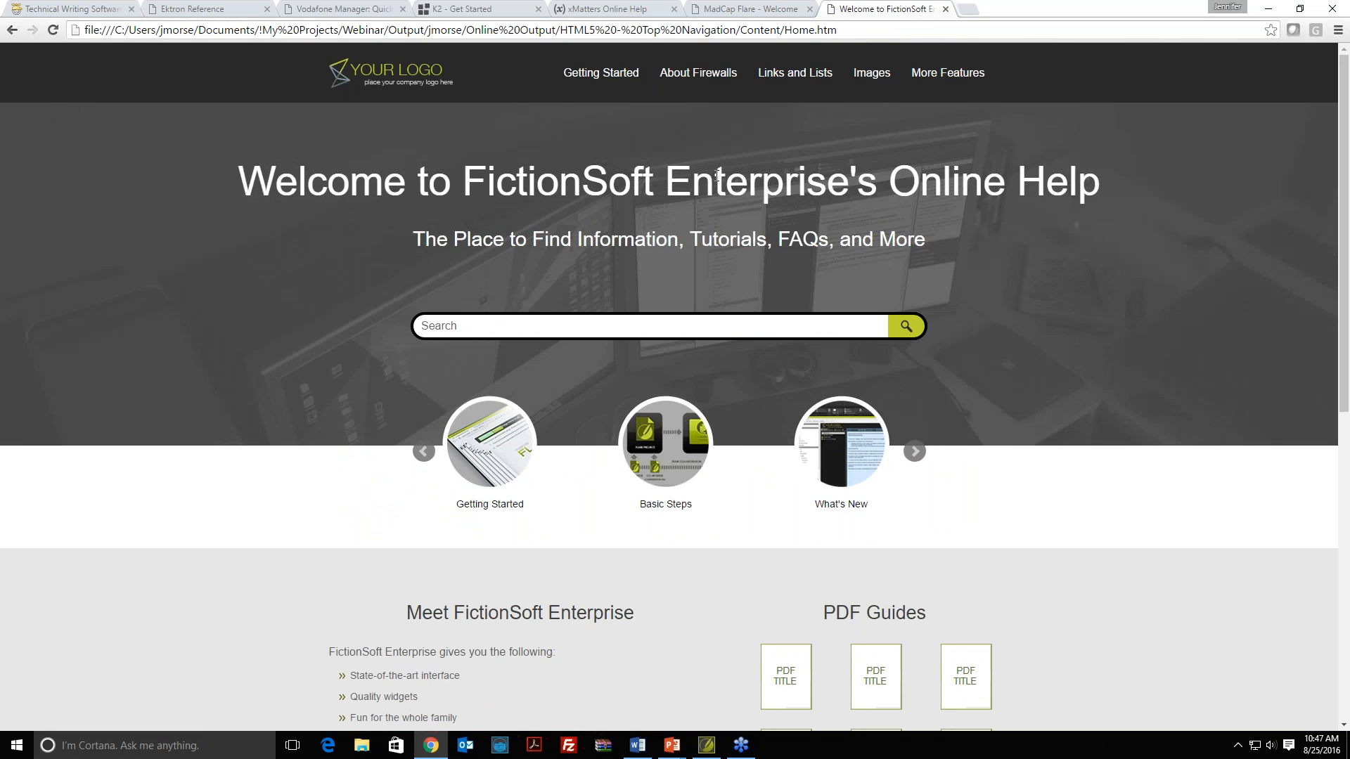
{"action": "scroll", "coordinate": [717, 243], "scroll_direction": "down", "scroll_amount": 2}
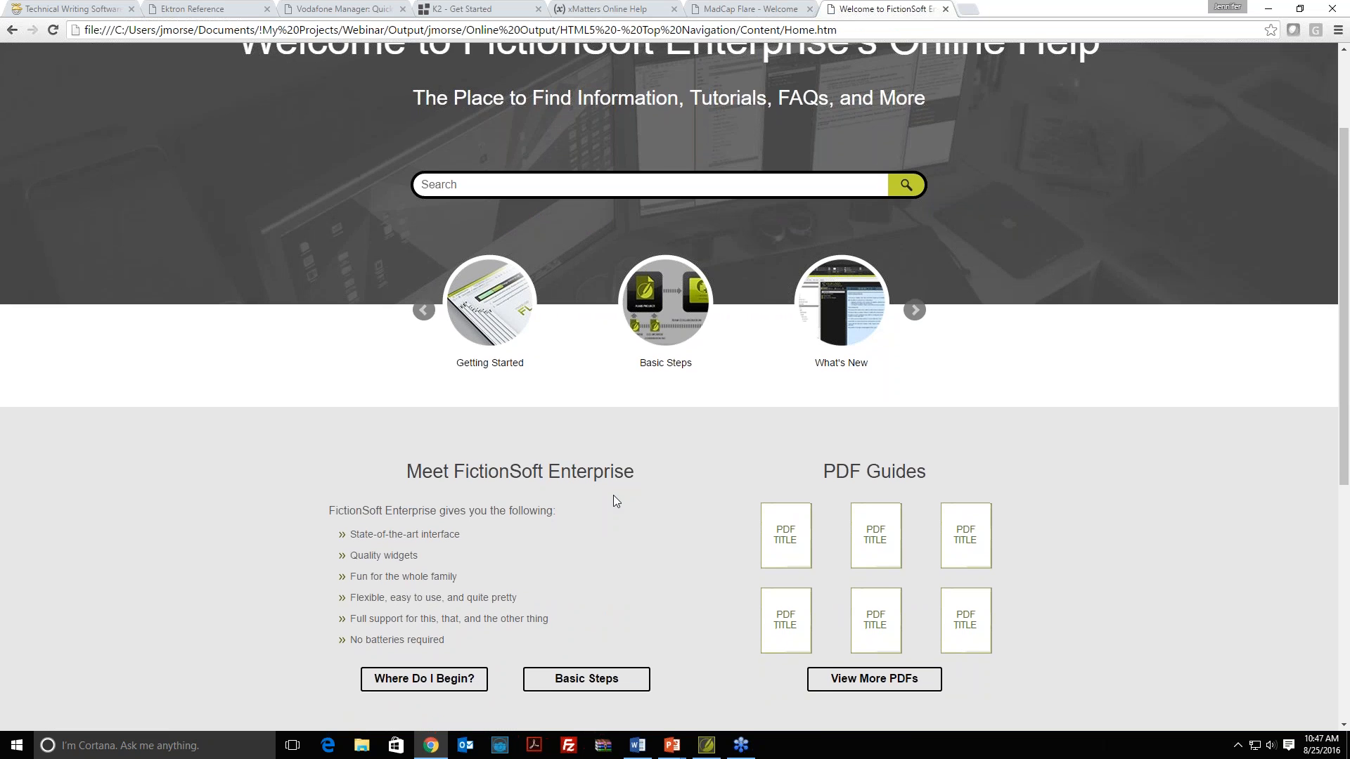
{"action": "scroll", "coordinate": [613, 495], "scroll_direction": "down", "scroll_amount": 6}
{"action": "scroll", "coordinate": [613, 495], "scroll_direction": "down", "scroll_amount": 1}
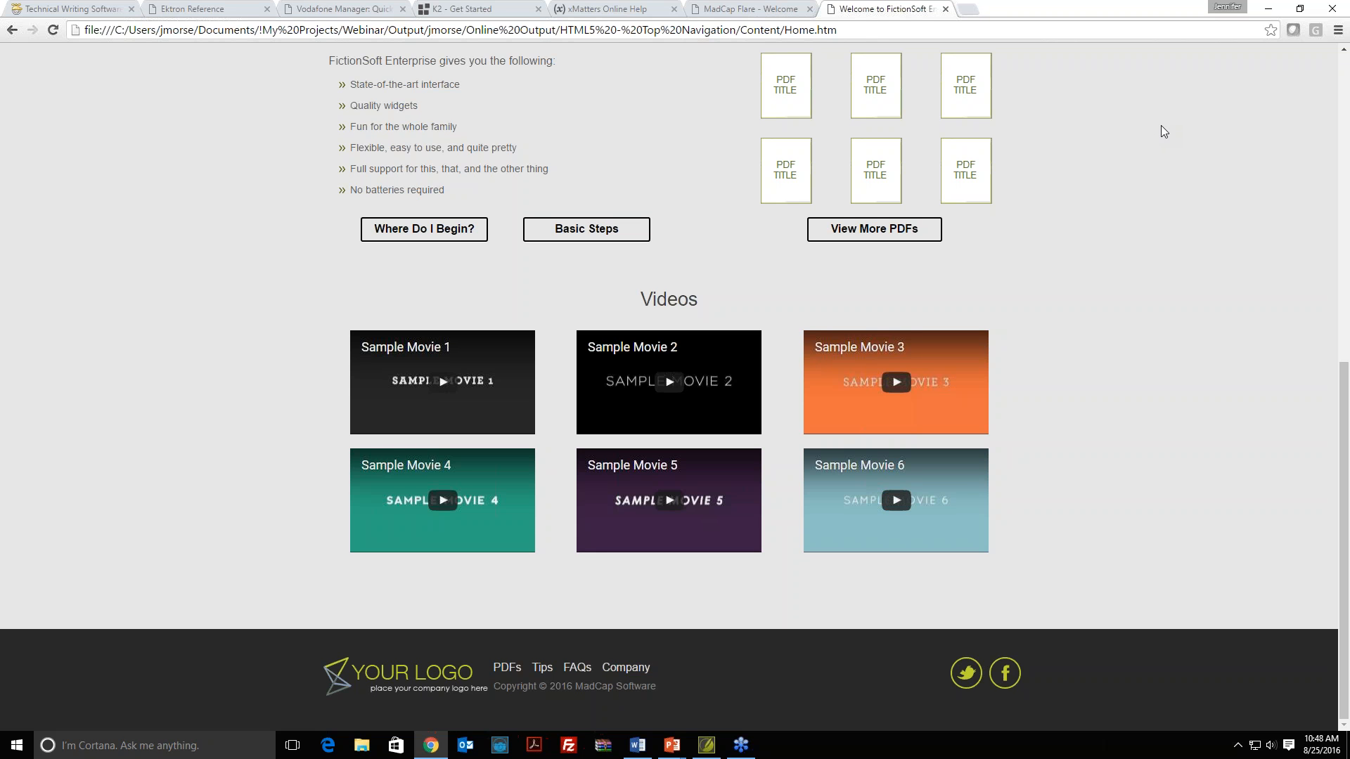
Step: Shrink the browser window to tablet width and check the responsive help output's slide-out navigation menu
{"action": "left_click", "coordinate": [1300, 9]}
{"action": "mouse_move", "coordinate": [1033, 118]}
{"action": "left_mouse_down"}
{"action": "mouse_move", "coordinate": [834, 96]}
{"action": "mouse_move", "coordinate": [712, 112]}
{"action": "mouse_move", "coordinate": [1013, 128]}
{"action": "left_mouse_up"}
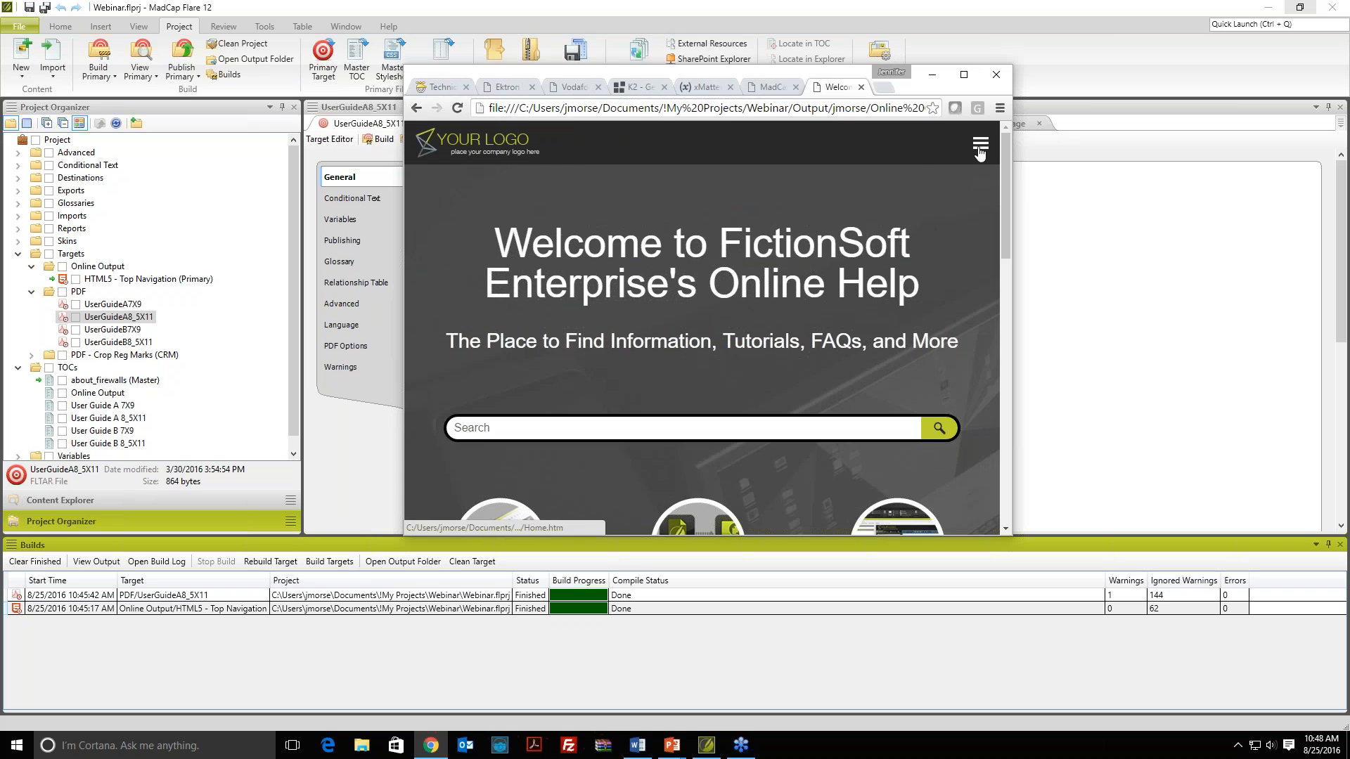
{"action": "left_click", "coordinate": [980, 147]}
{"action": "left_click", "coordinate": [912, 141]}
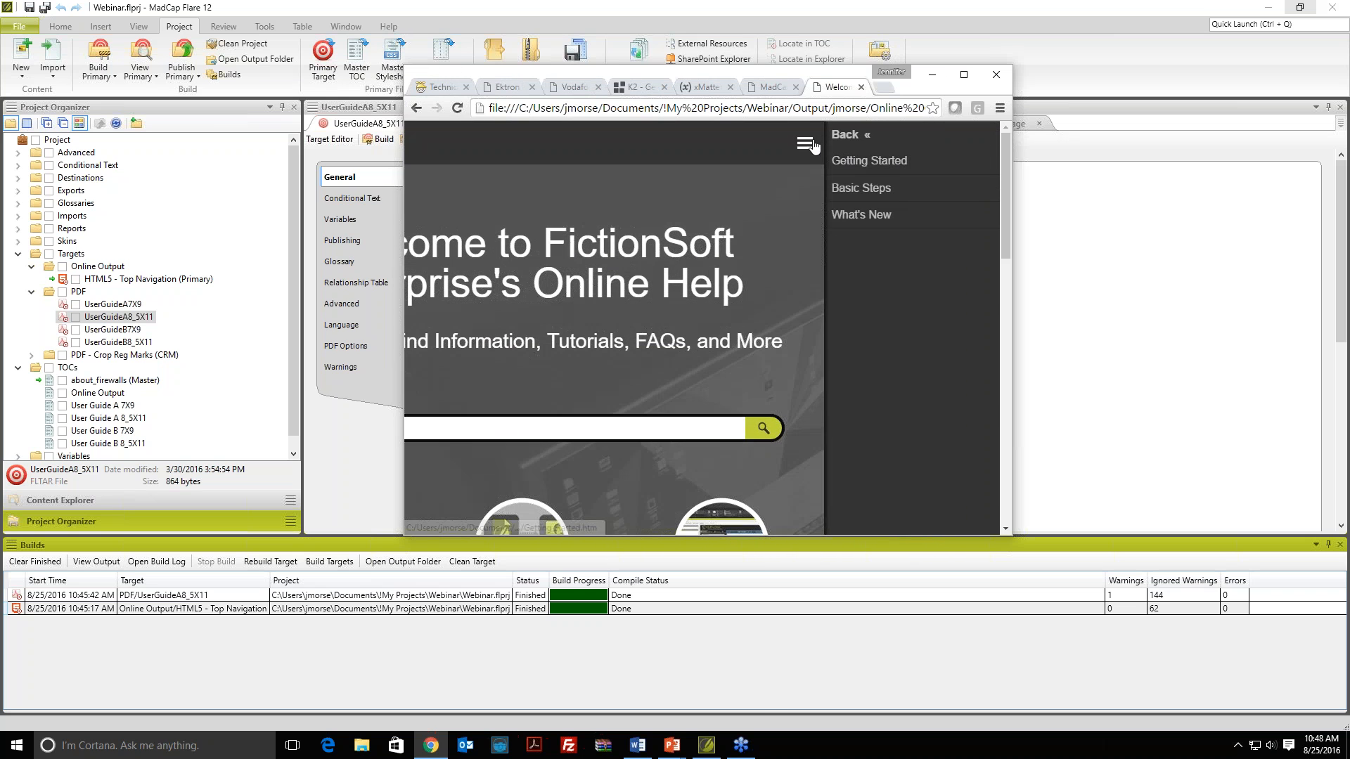
{"action": "left_click", "coordinate": [807, 144]}
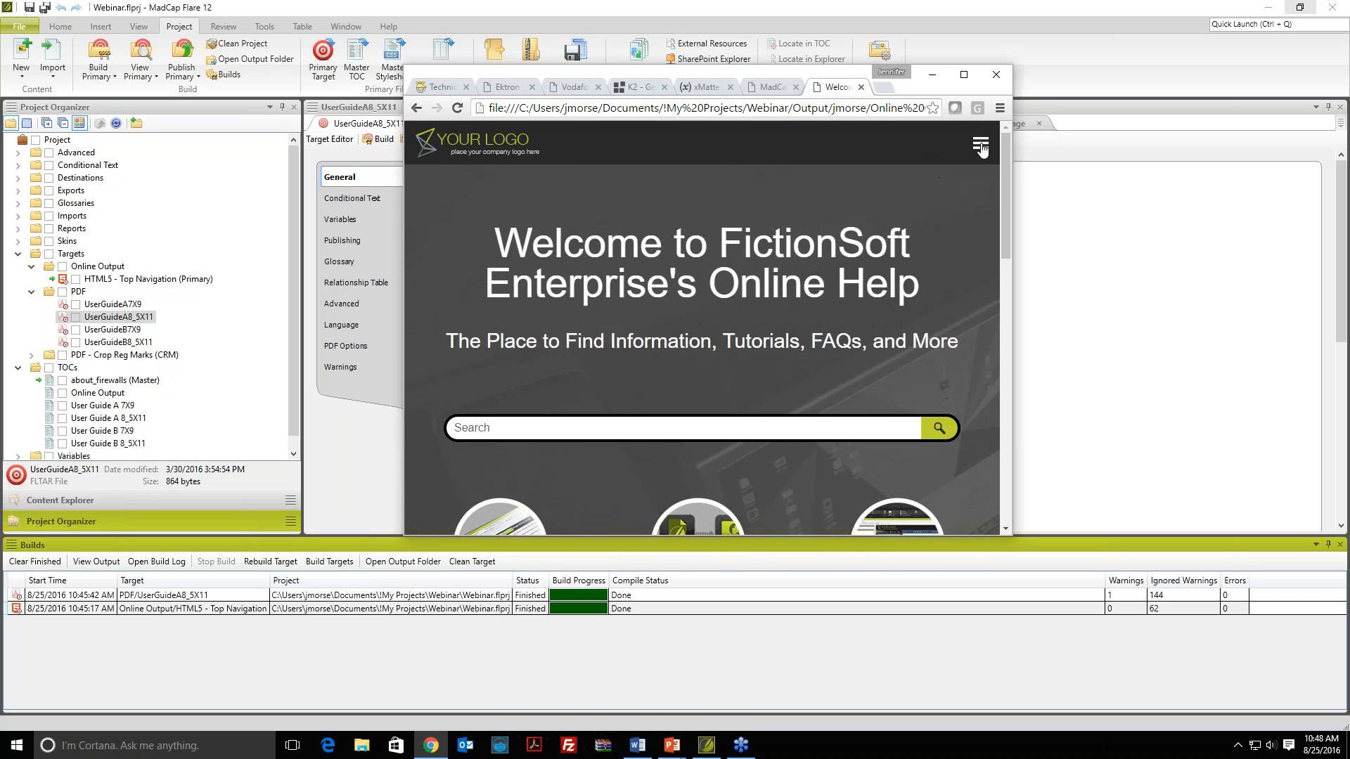
Step: Open the Basic Steps topic from the slide-out menu and check it at phone width before maximizing the window again
{"action": "left_click", "coordinate": [982, 149]}
{"action": "left_click", "coordinate": [914, 137]}
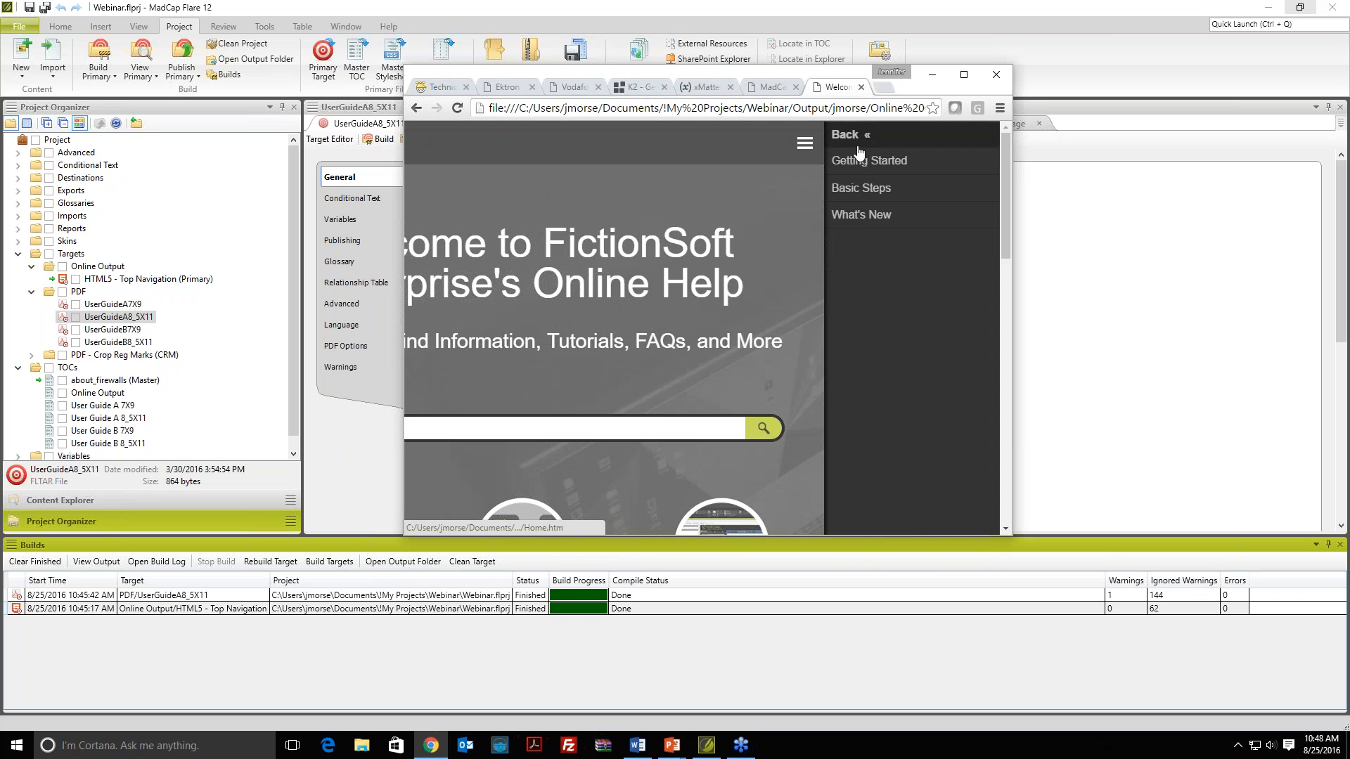
{"action": "left_click", "coordinate": [858, 190]}
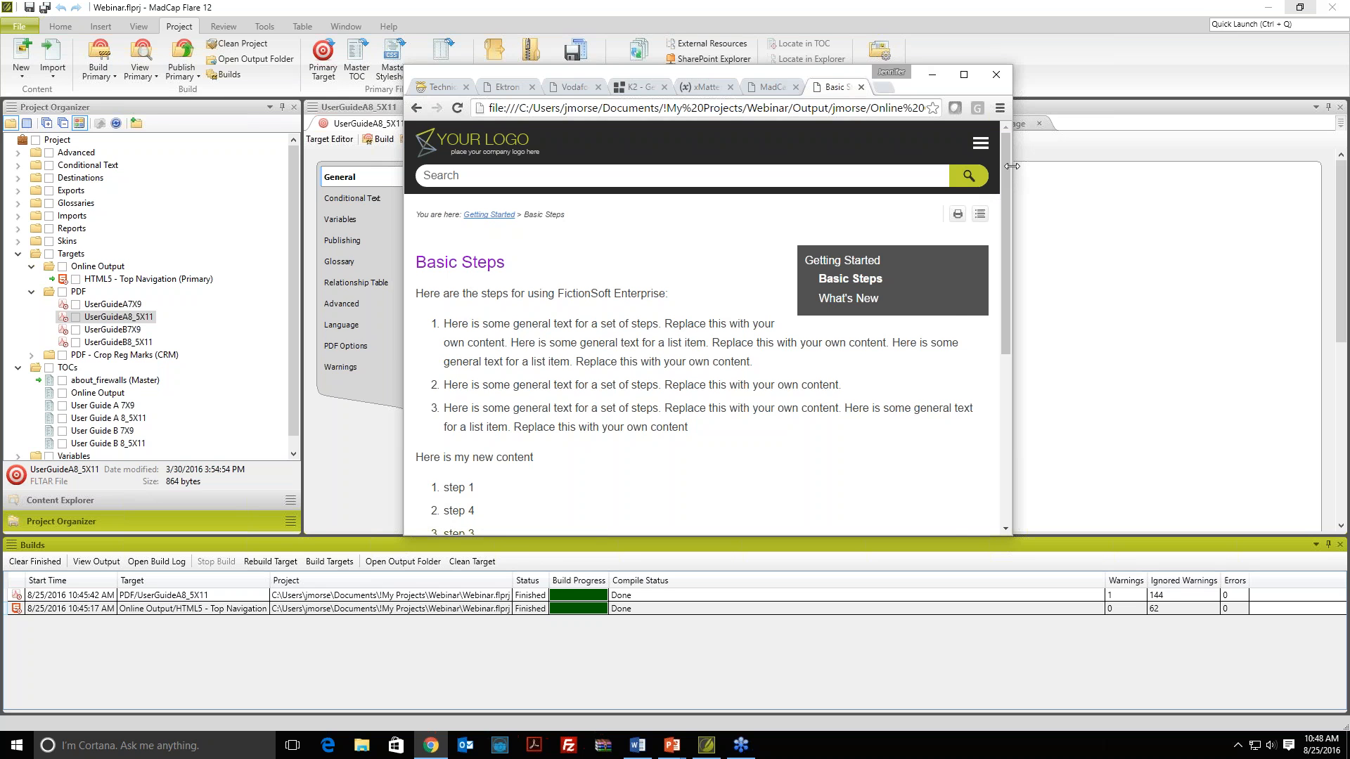
{"action": "left_click_drag", "start_coordinate": [1011, 169], "coordinate": [733, 167]}
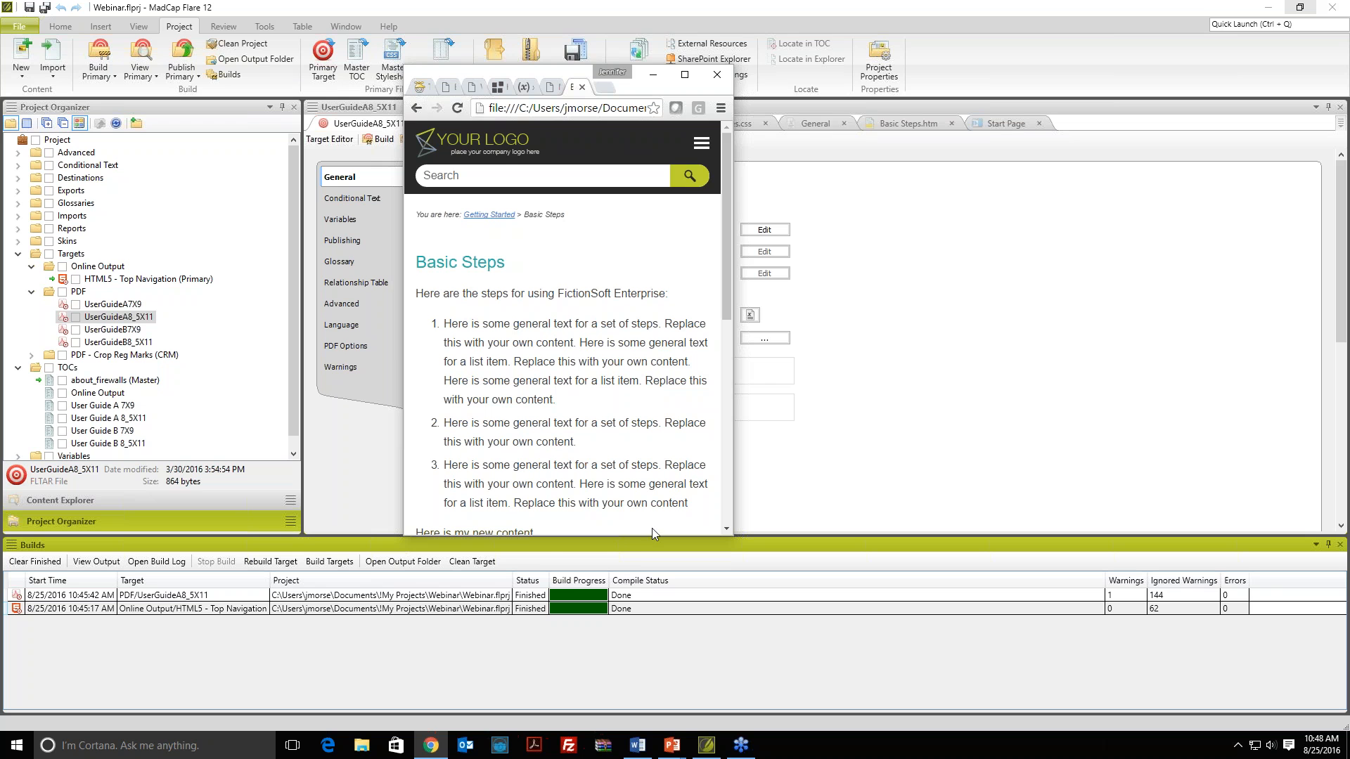
{"action": "left_click", "coordinate": [684, 83]}
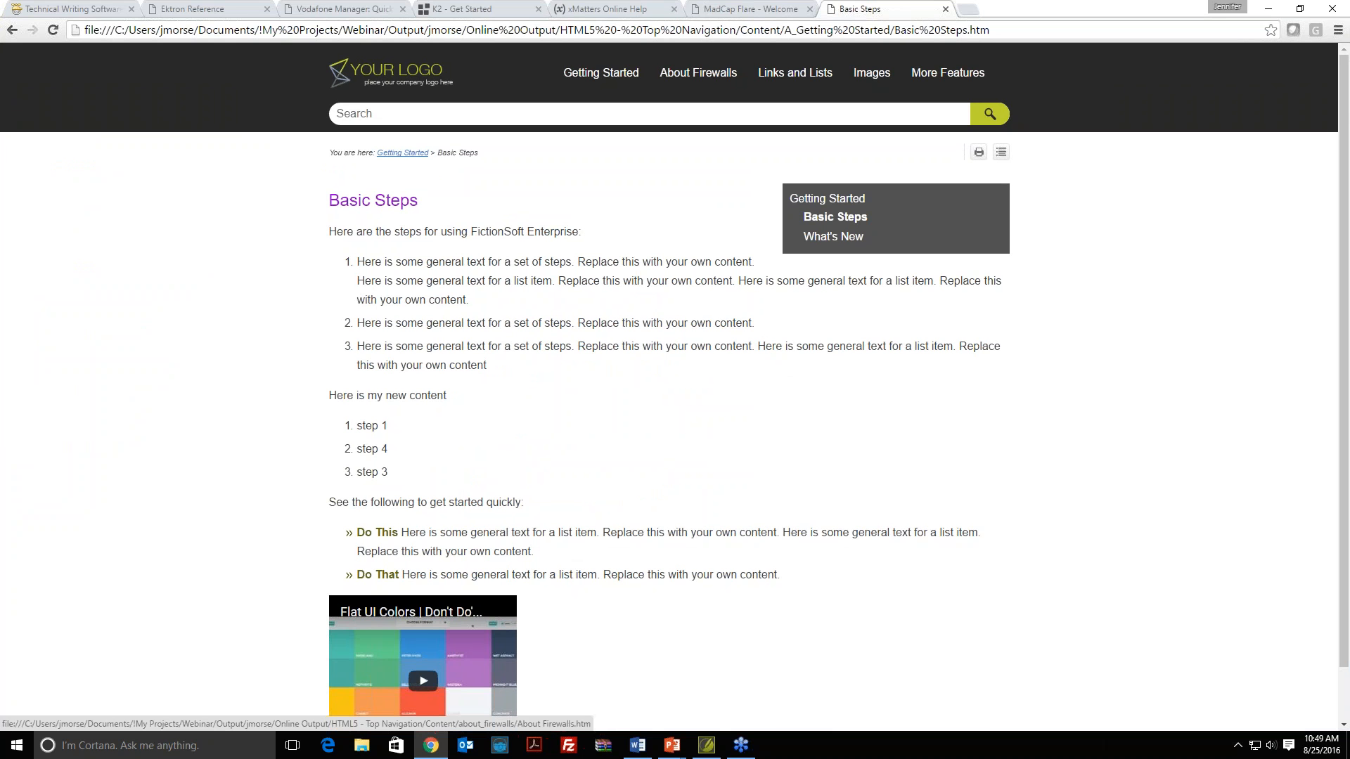
Step: Switch to the MadCap Flare online help and browse its Tutorials section and the Online and Print Advanced Template book
{"action": "left_click", "coordinate": [753, 10]}
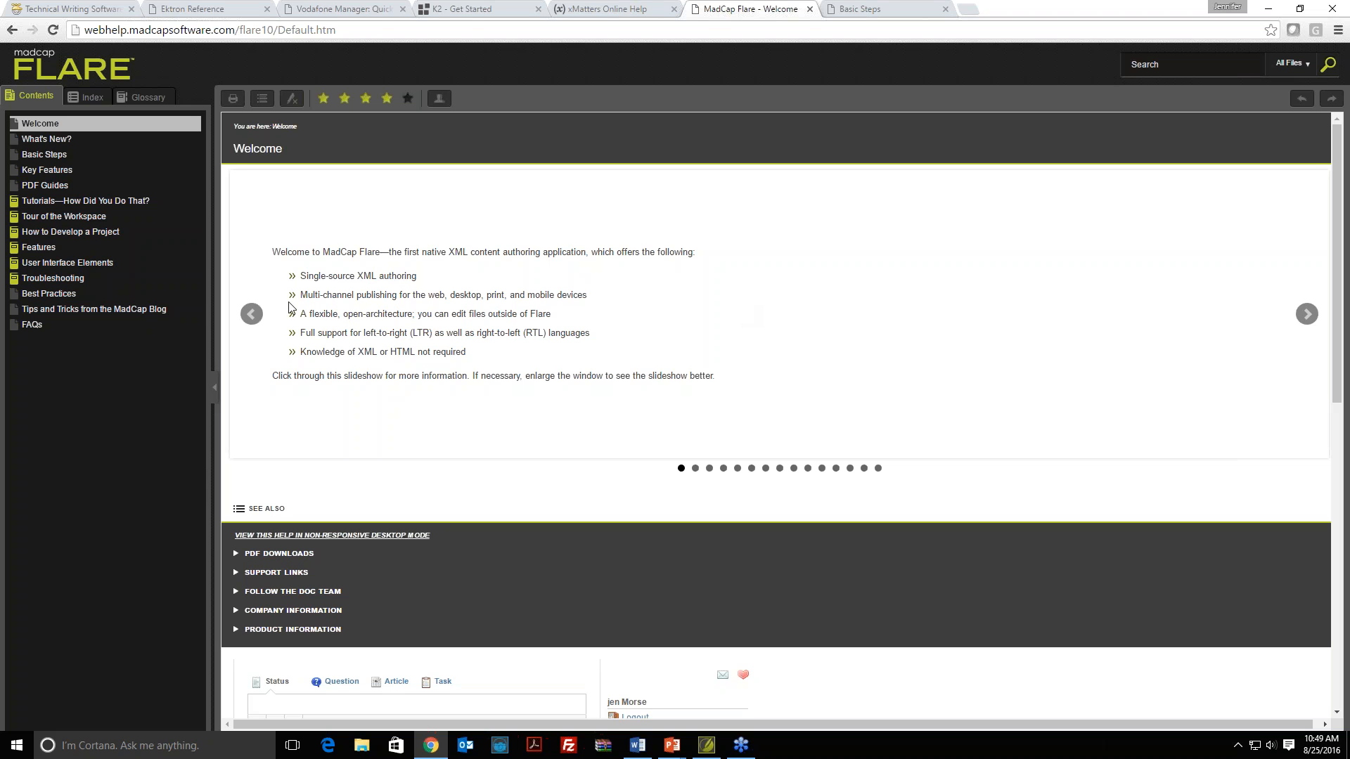
{"action": "left_click", "coordinate": [116, 203]}
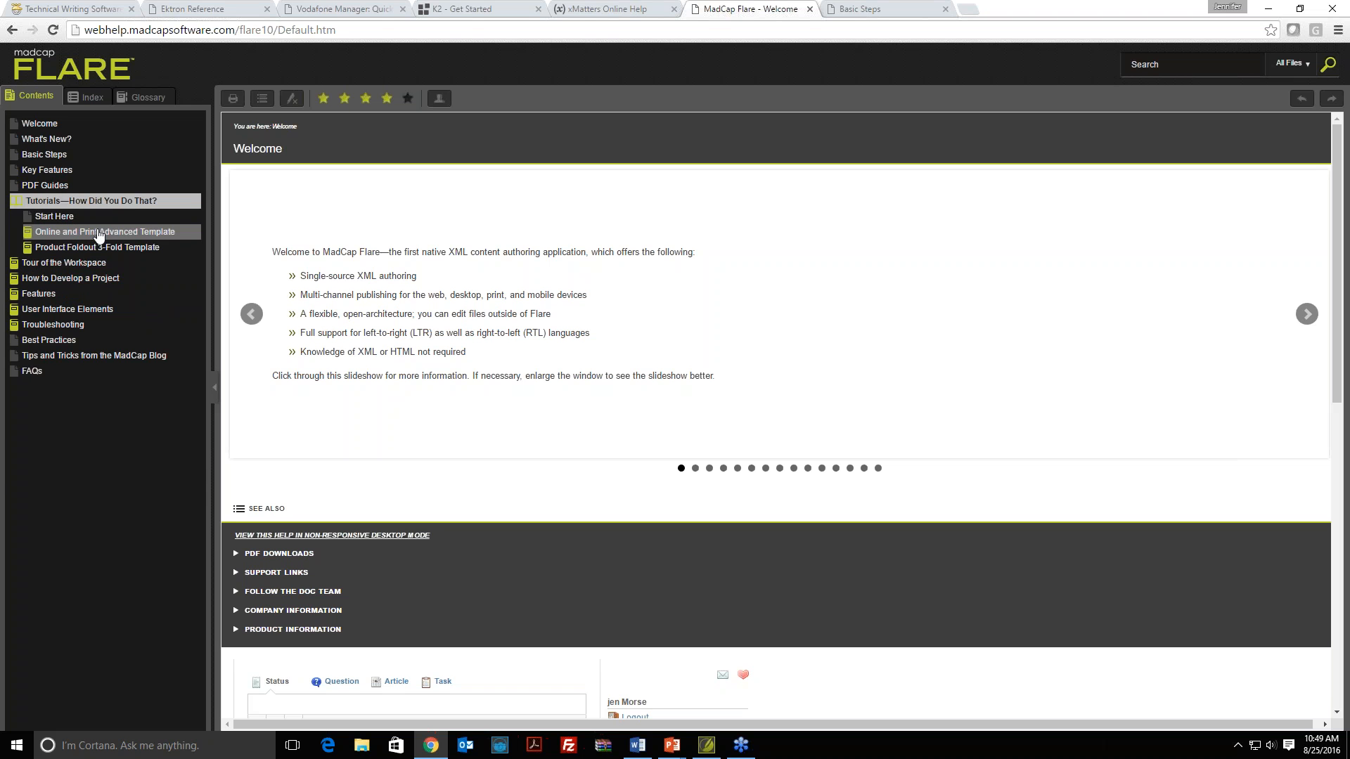
{"action": "left_click", "coordinate": [98, 232]}
{"action": "left_click", "coordinate": [98, 202]}
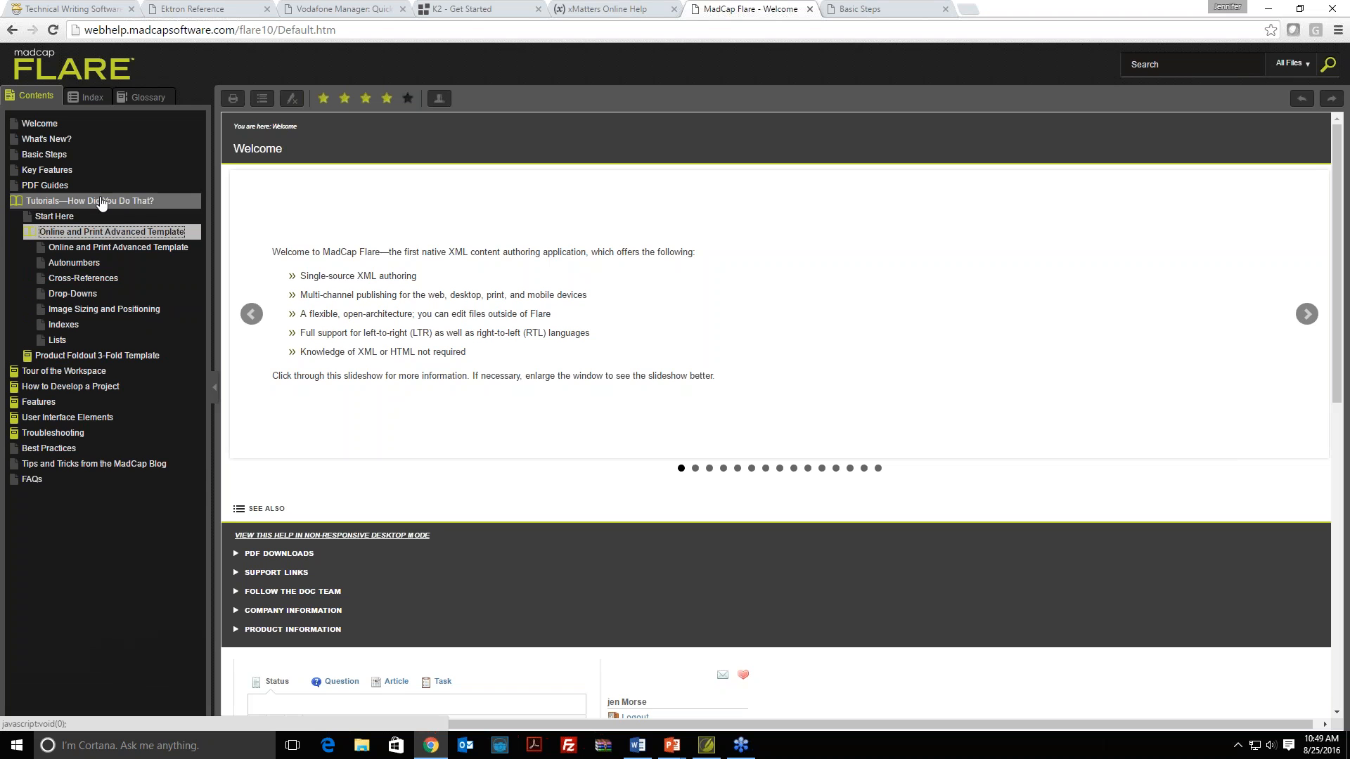
Step: Search the MadCap Flare online help for "topic" across all files
{"action": "left_click", "coordinate": [1165, 63]}
{"action": "type", "text": "topic"}
{"action": "key", "text": "Return"}
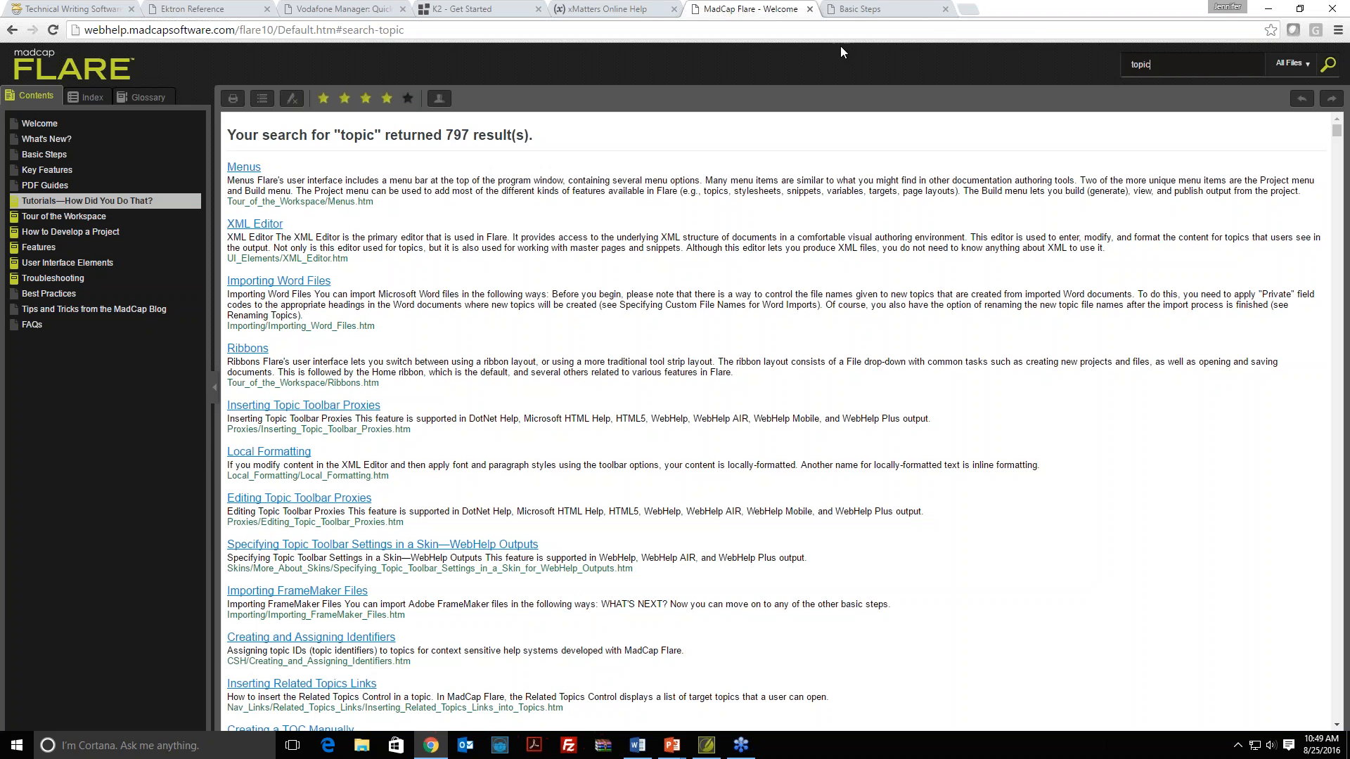
Step: Check the search results and slide-out menu in a phone-width window, then maximize the browser again
{"action": "left_click", "coordinate": [1300, 9]}
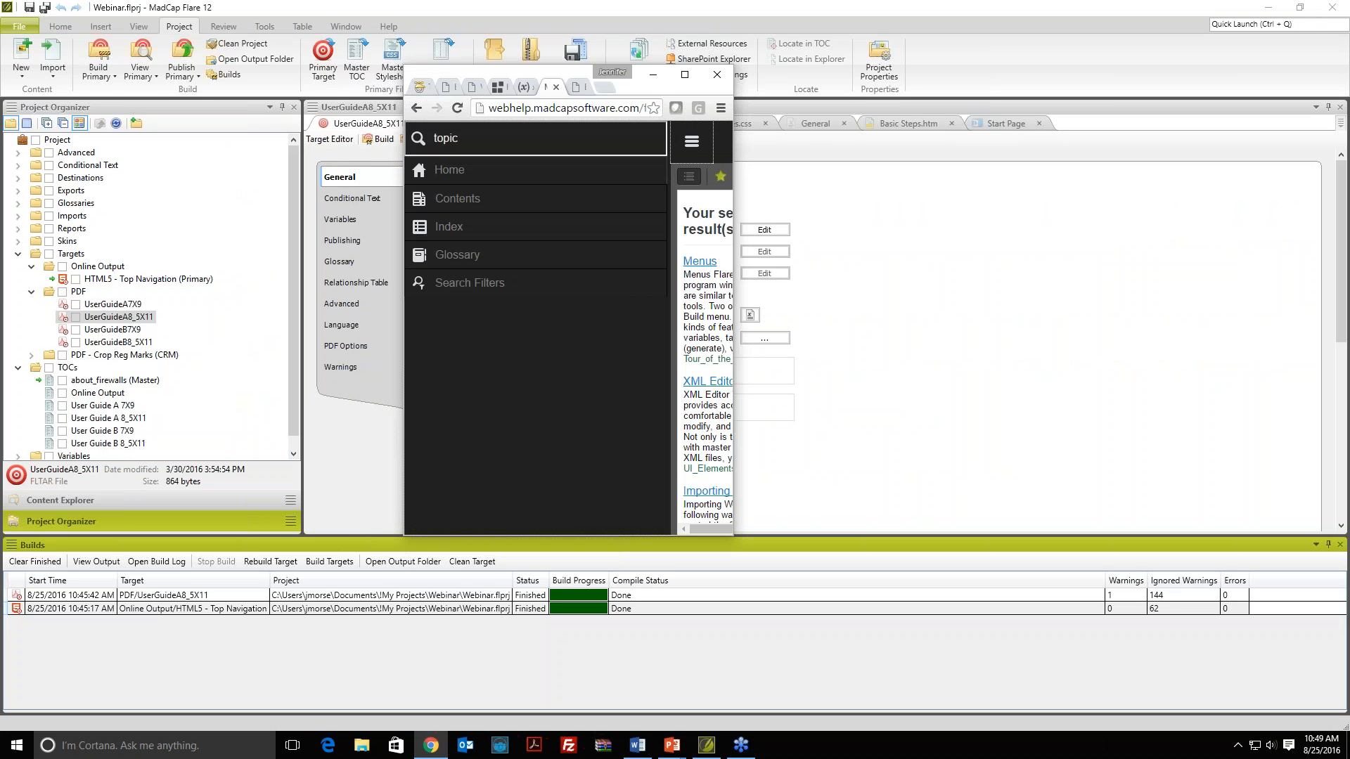
{"action": "left_click", "coordinate": [689, 145]}
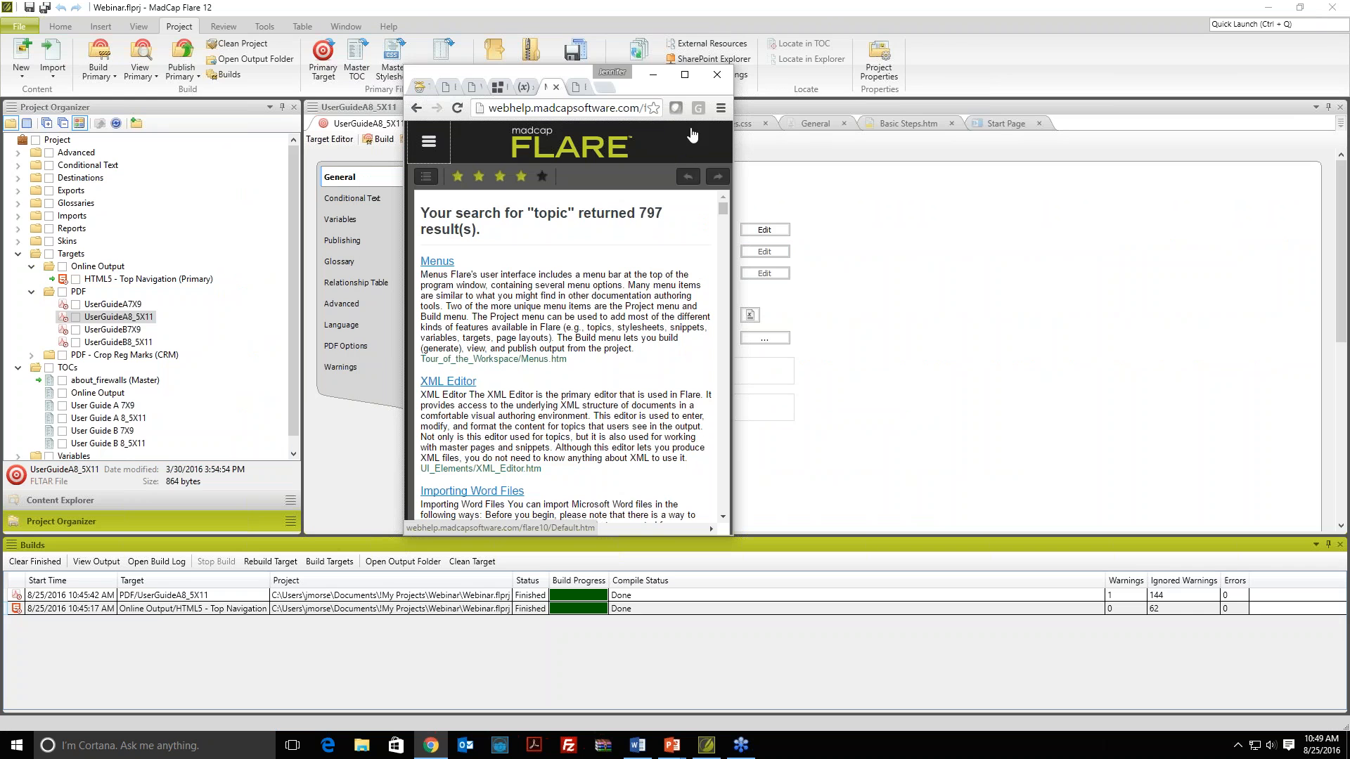
{"action": "left_click", "coordinate": [684, 74]}
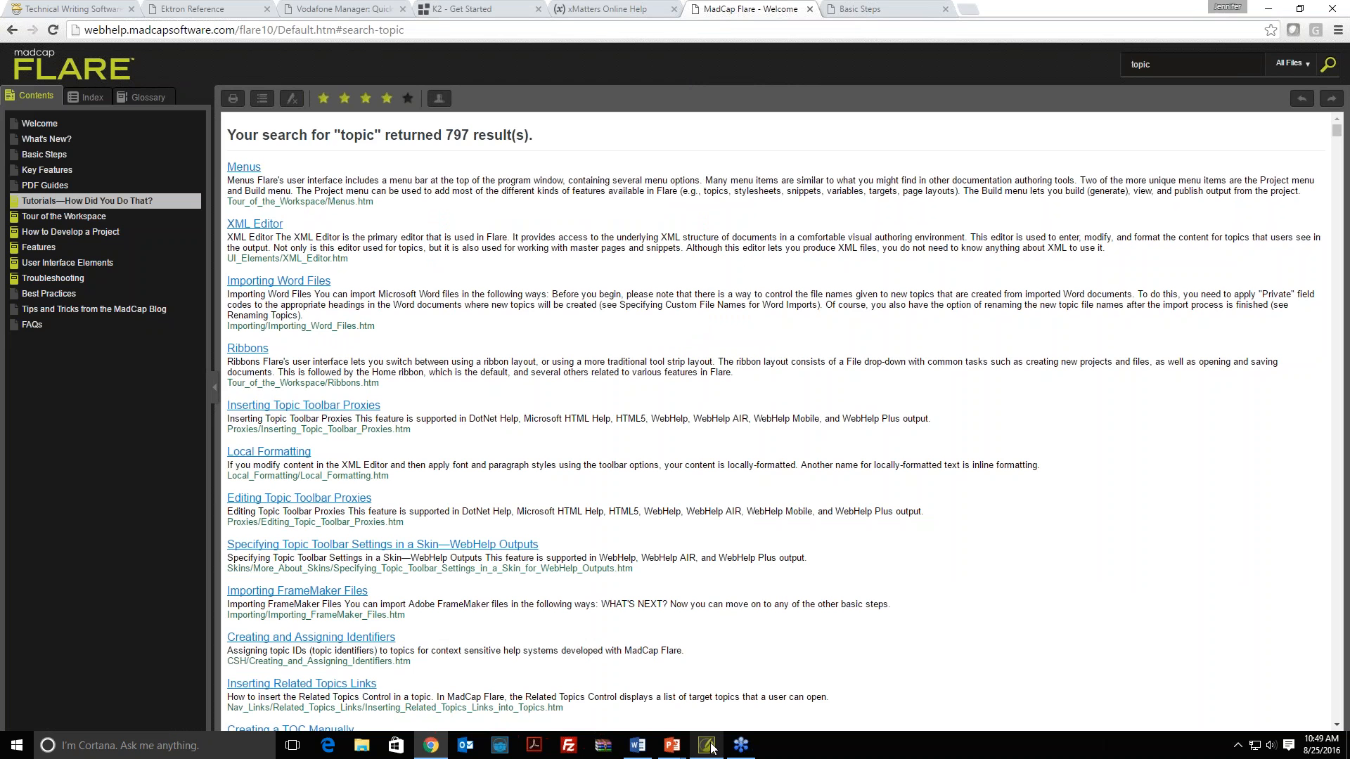
Step: Switch to MadCap Flare and open the finished UserGuideA8_5X11 PDF output from its build list
{"action": "mouse_move", "coordinate": [710, 743]}
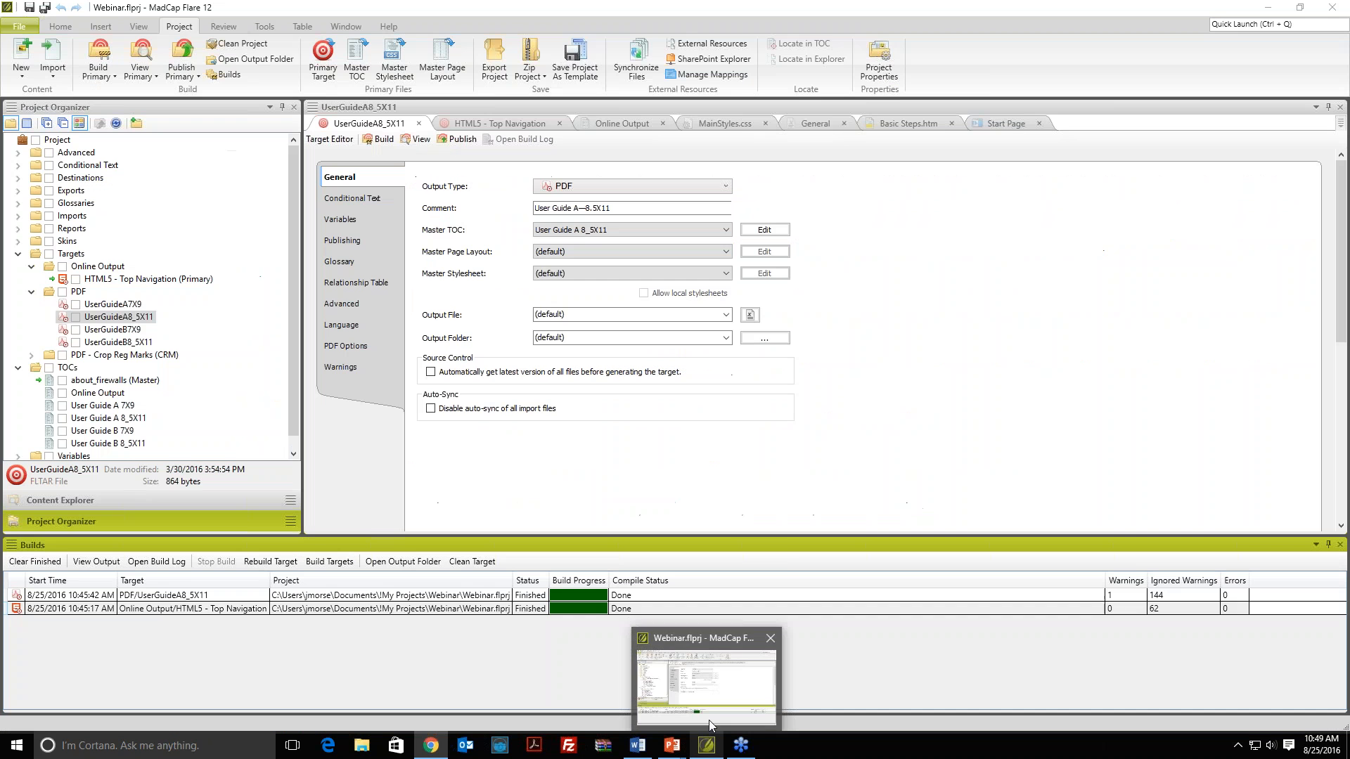
{"action": "left_click", "coordinate": [709, 719]}
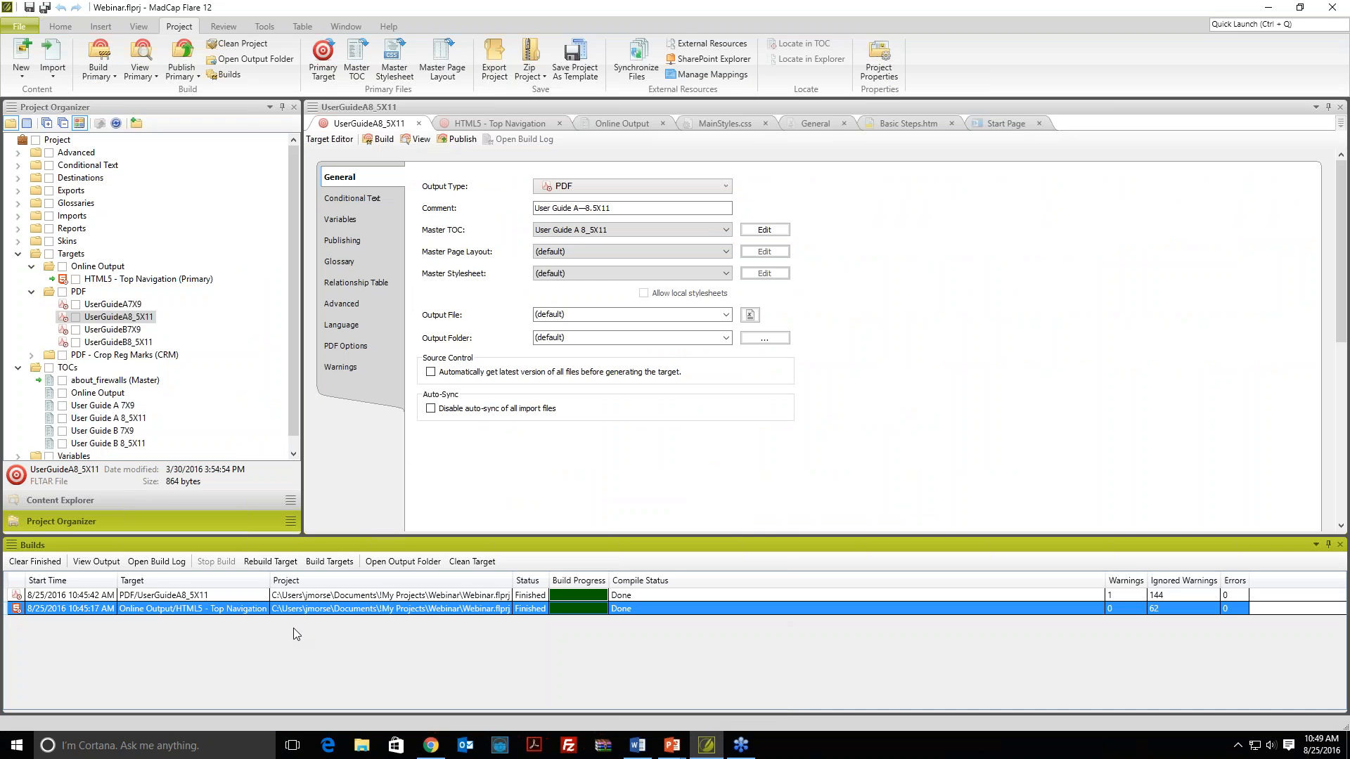
{"action": "double_click", "coordinate": [311, 595]}
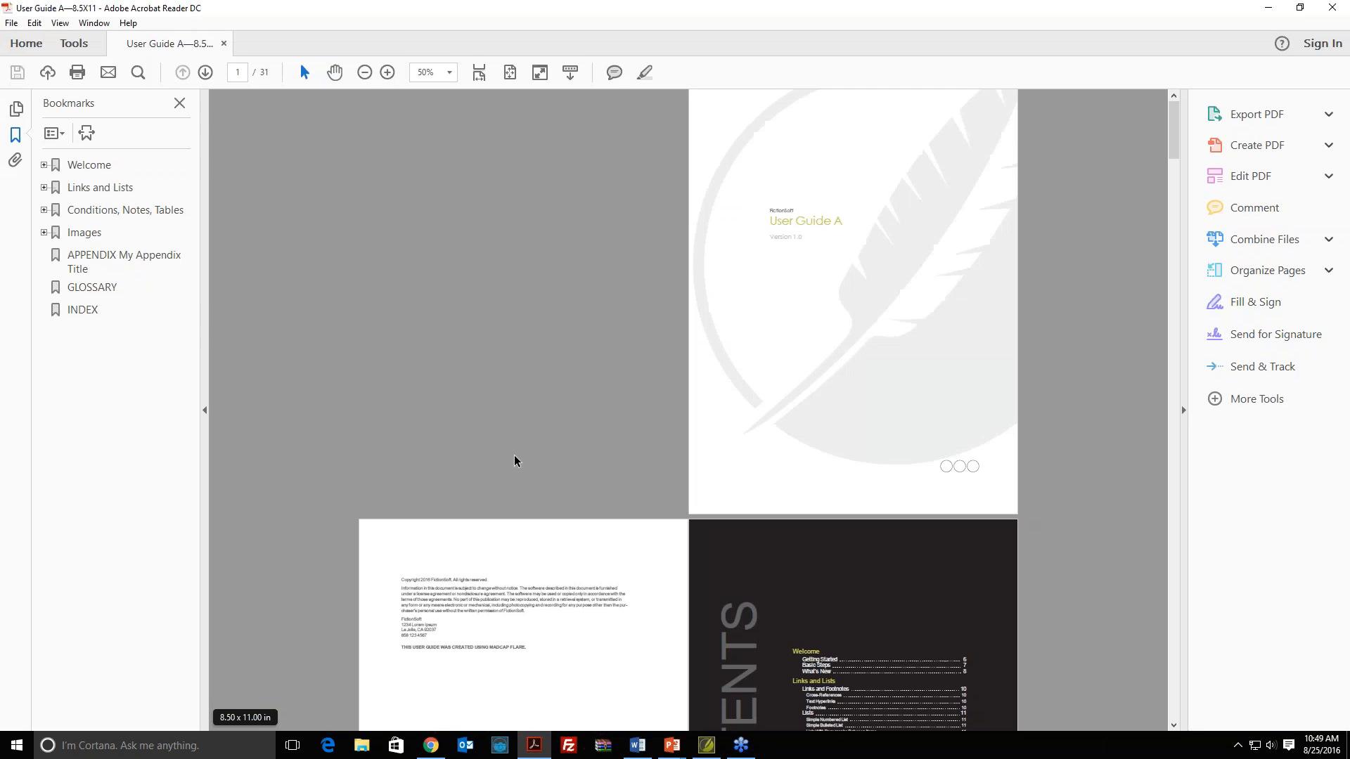
Step: Zoom the user guide PDF to 75% and display it as single pages
{"action": "left_click", "coordinate": [449, 72]}
{"action": "left_click", "coordinate": [492, 156]}
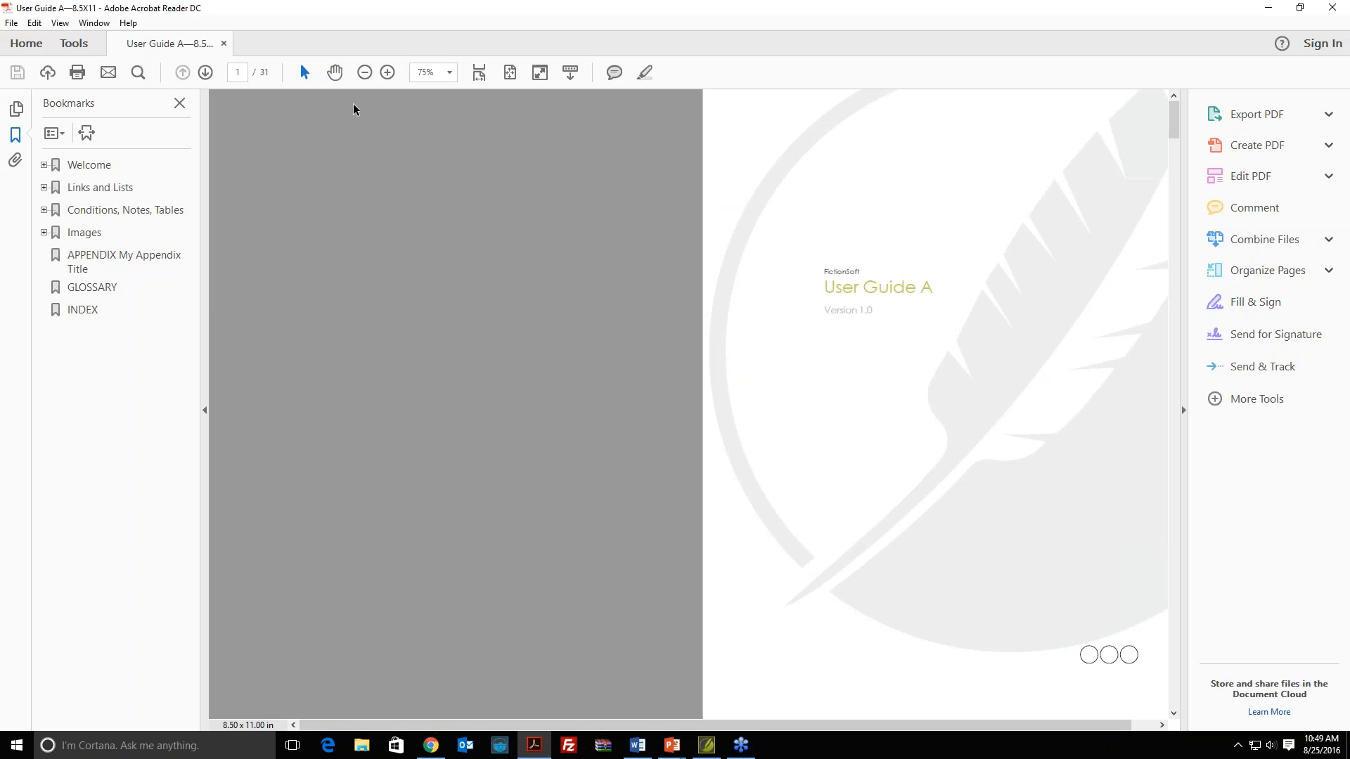
{"action": "left_click", "coordinate": [60, 22]}
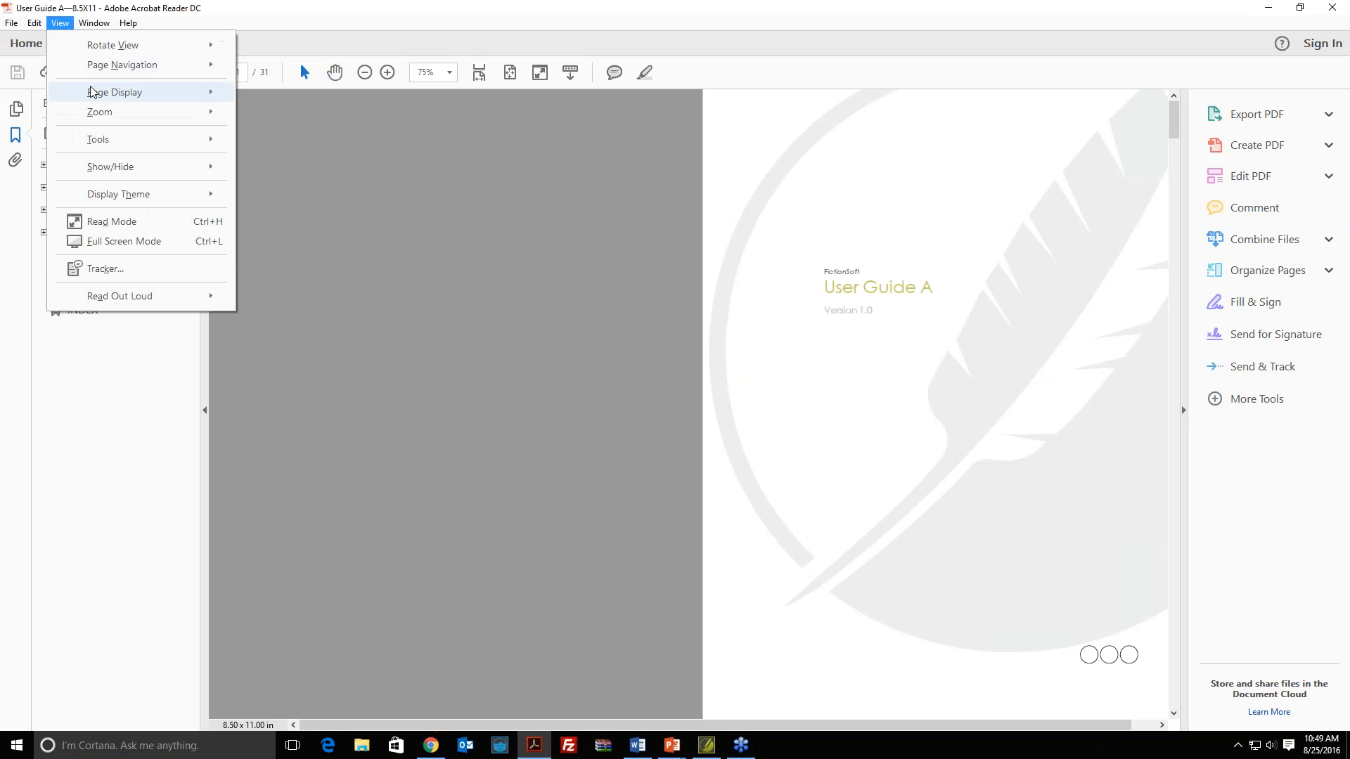
{"action": "mouse_move", "coordinate": [140, 93]}
{"action": "left_click", "coordinate": [274, 95]}
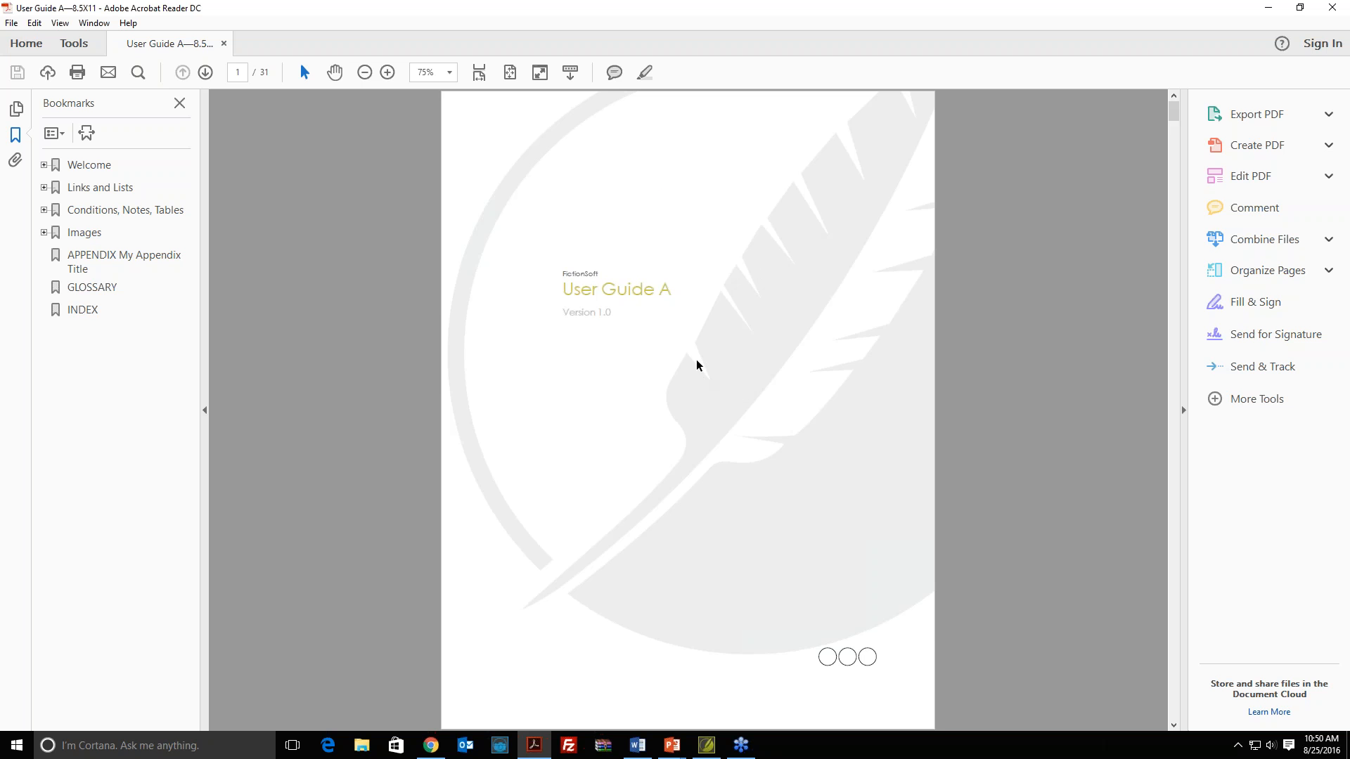
Step: Page to the PDF's table of contents, follow its Cross-References entry, and view that page at 100% zoom
{"action": "scroll", "coordinate": [696, 365], "scroll_direction": "down", "scroll_amount": 1}
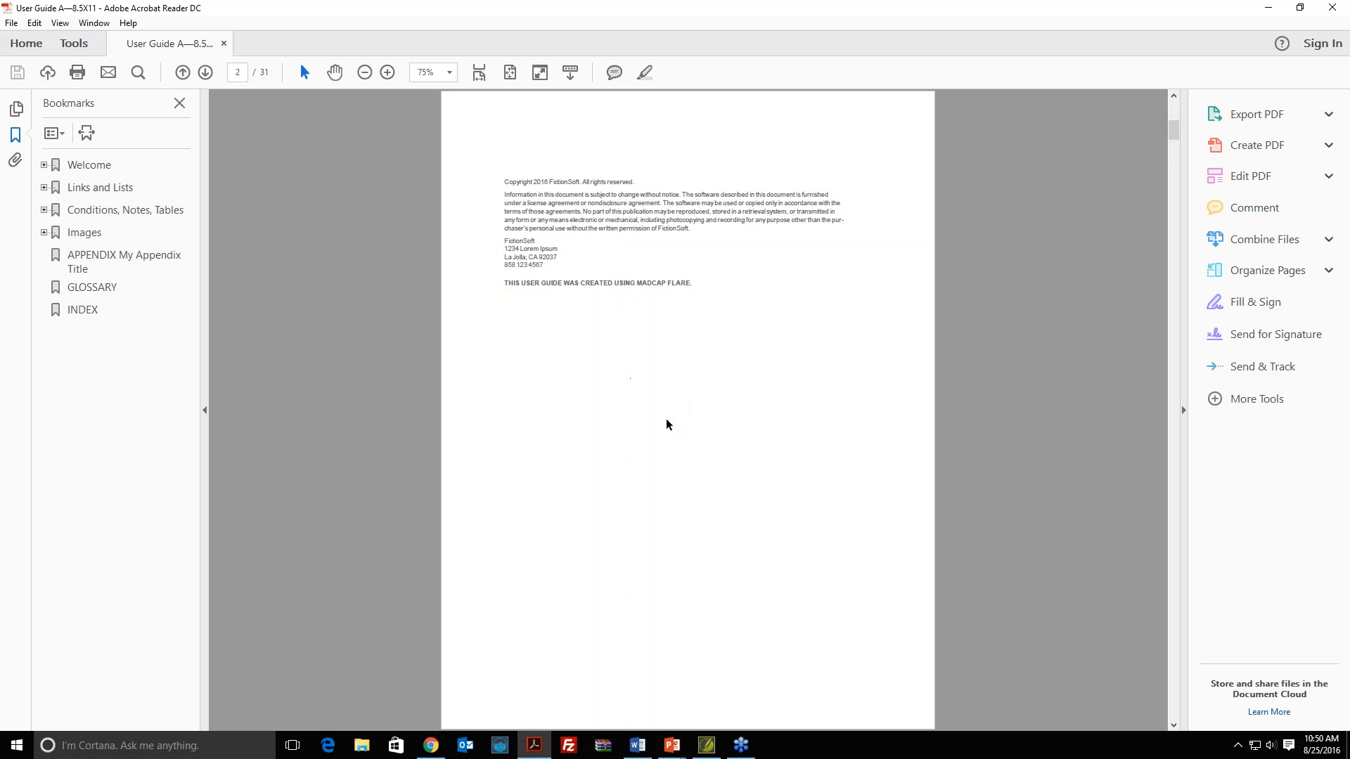
{"action": "scroll", "coordinate": [666, 424], "scroll_direction": "down", "scroll_amount": 1}
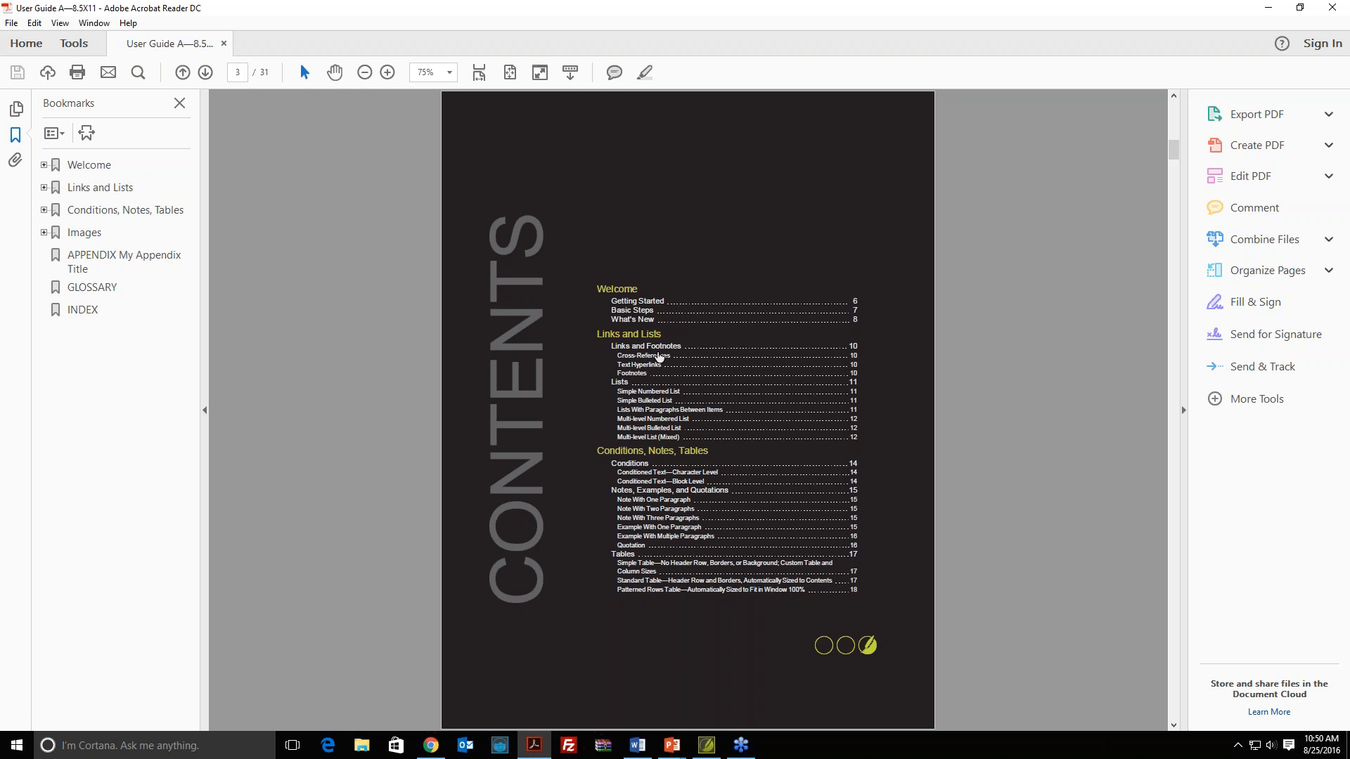
{"action": "left_click", "coordinate": [659, 357]}
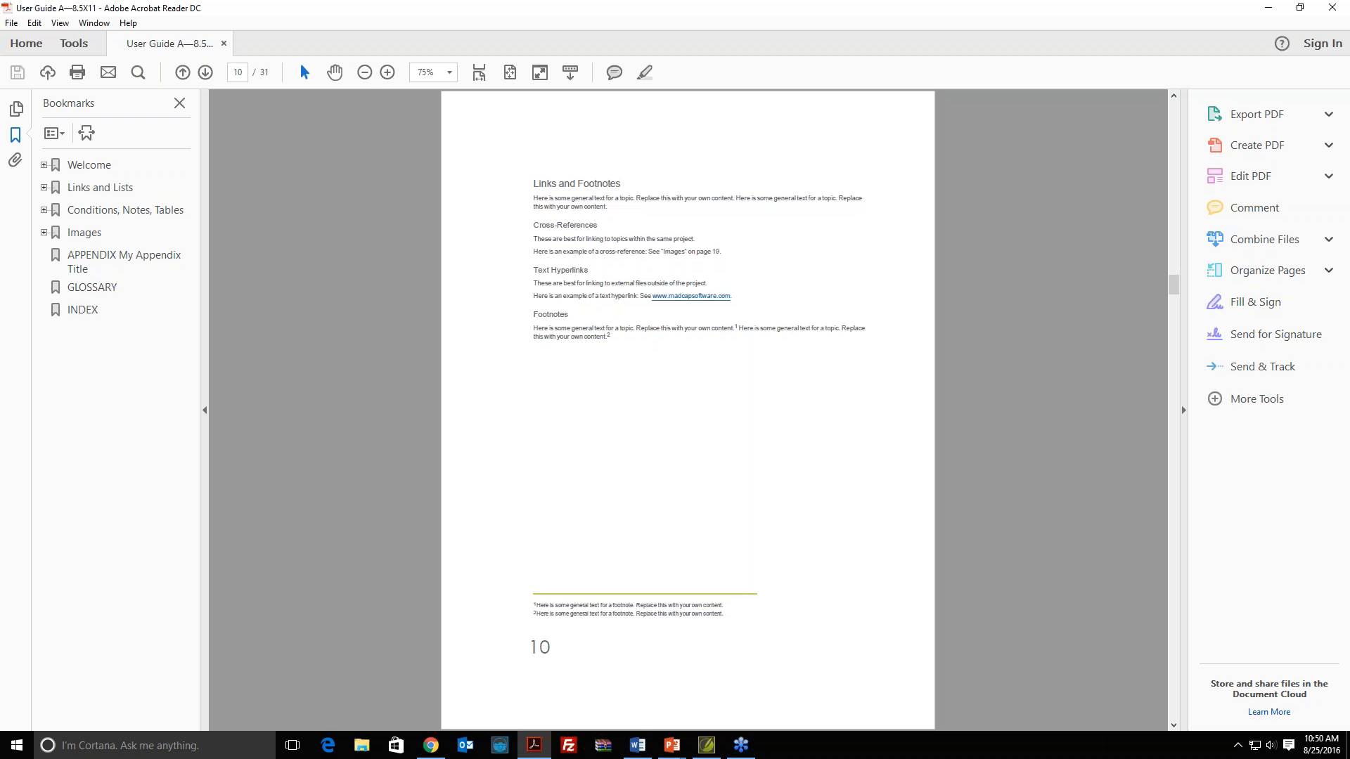
{"action": "left_click", "coordinate": [449, 73]}
{"action": "left_click", "coordinate": [494, 177]}
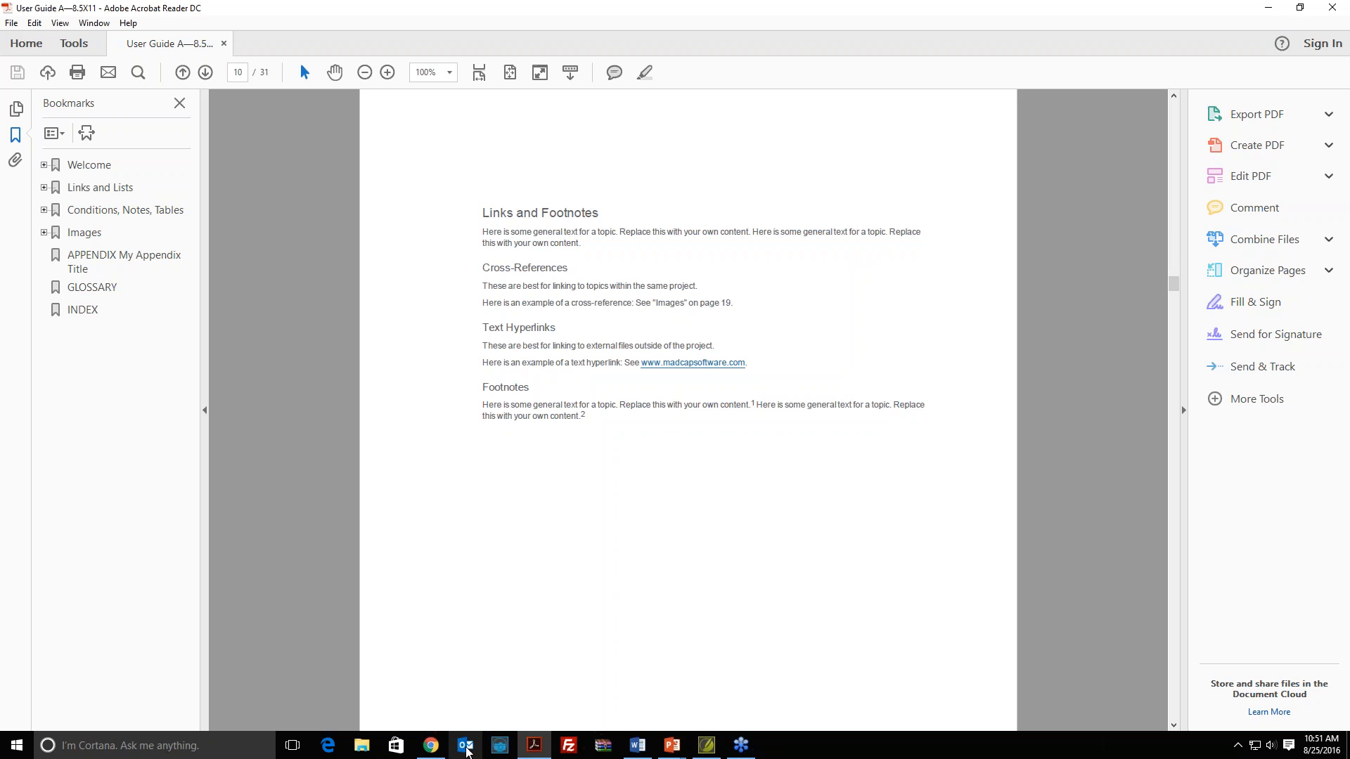
Step: Switch to Chrome and open the Links and Footnotes topic under Links and Lists in the HTML5 output
{"action": "mouse_move", "coordinate": [443, 753]}
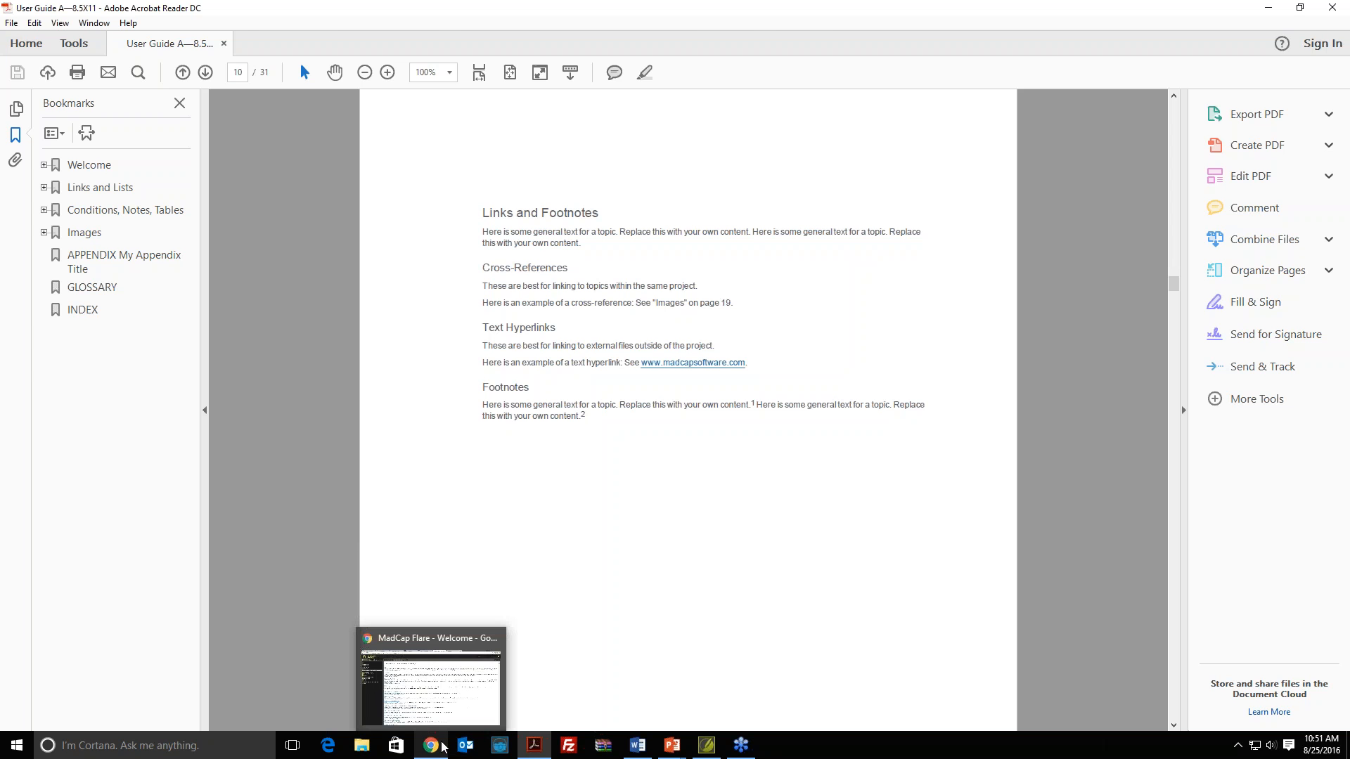
{"action": "left_click", "coordinate": [441, 720]}
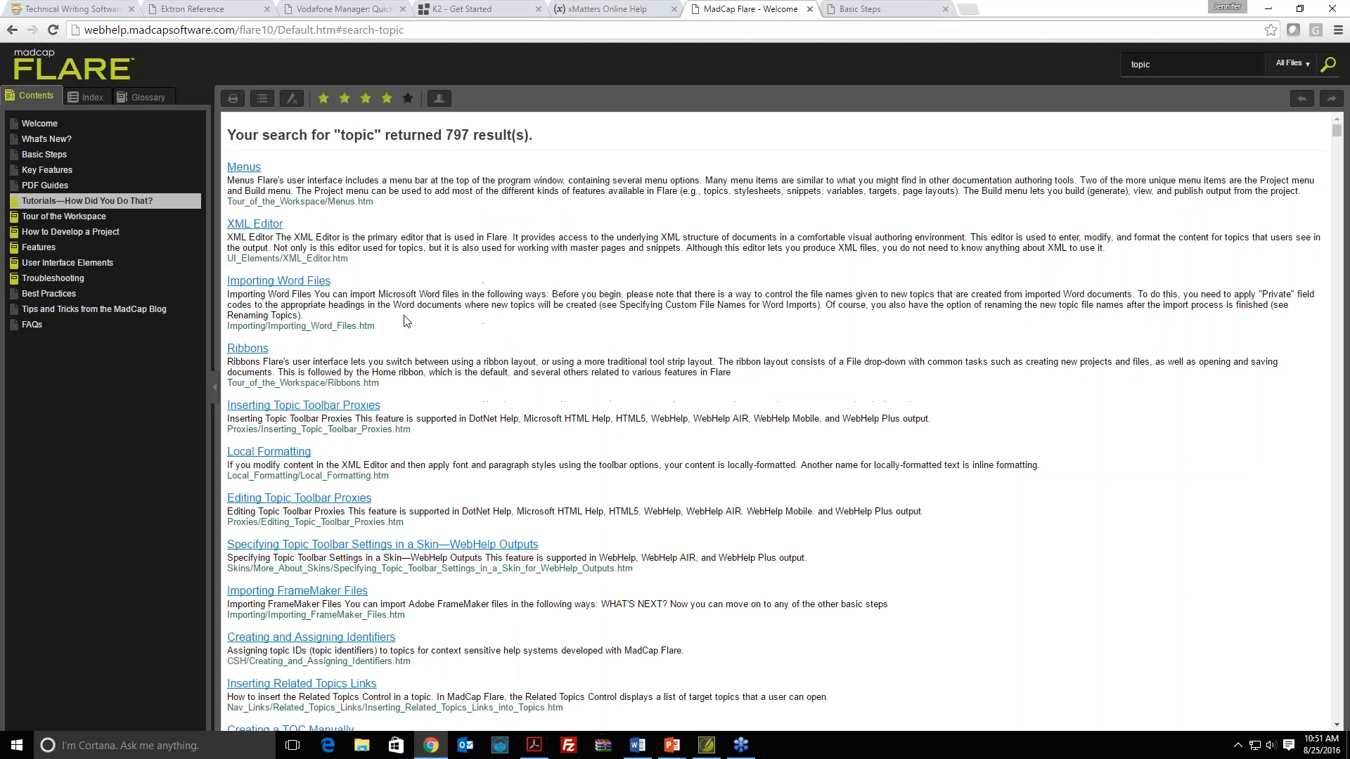
{"action": "left_click", "coordinate": [875, 14]}
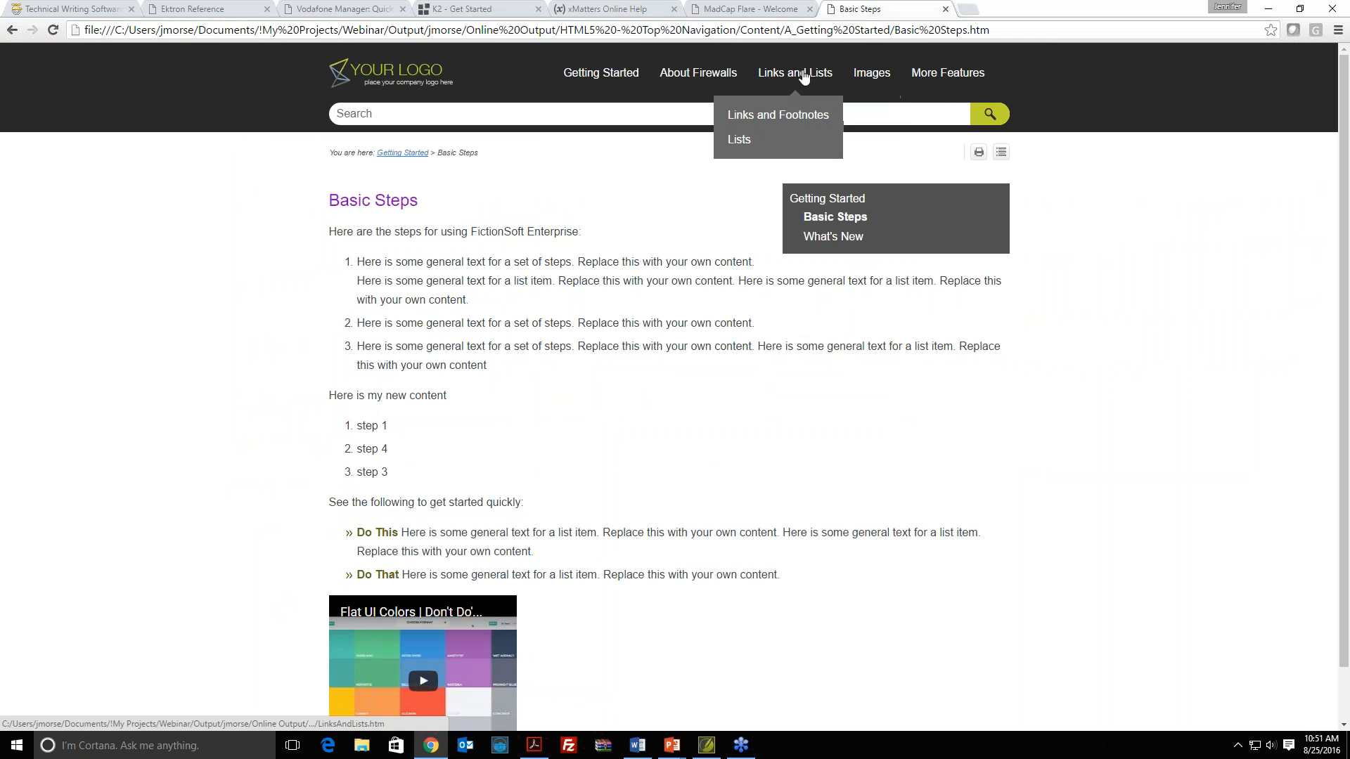
{"action": "left_click", "coordinate": [789, 78]}
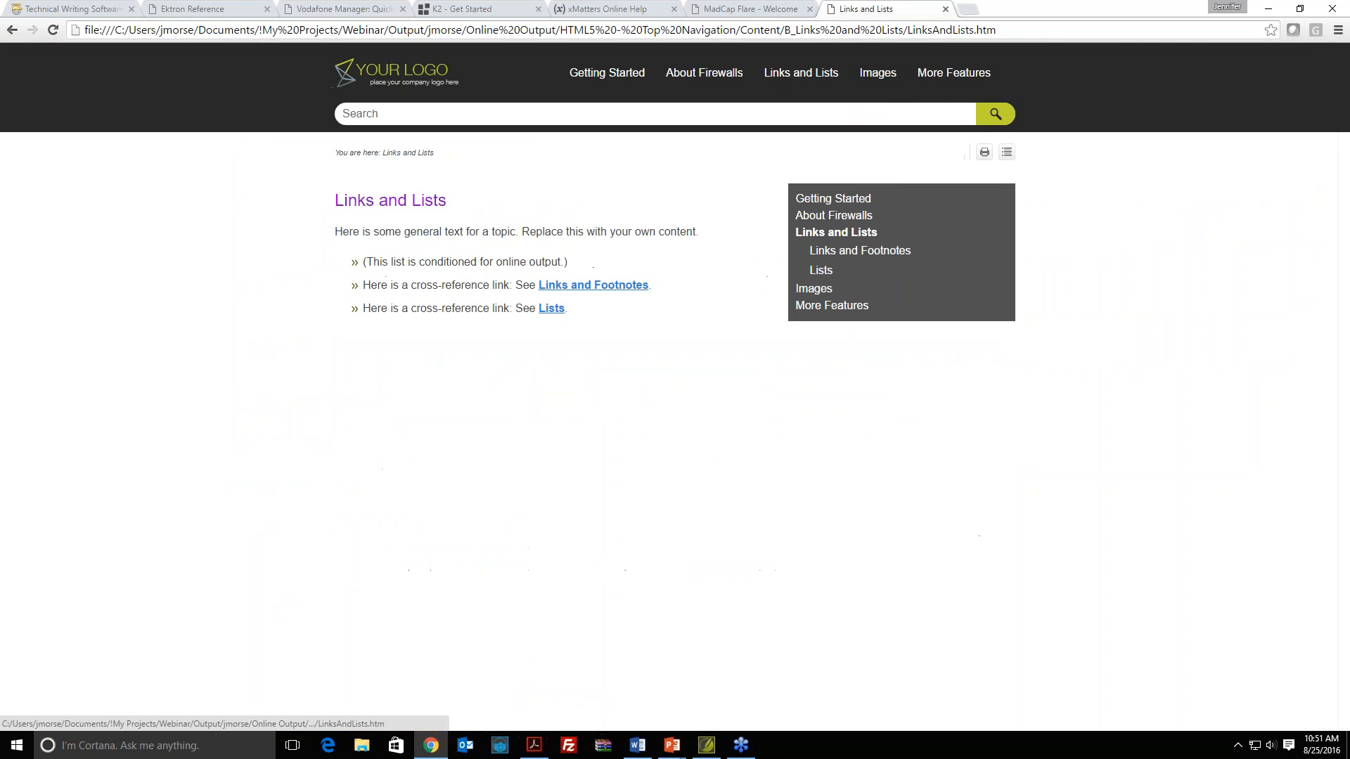
{"action": "left_click", "coordinate": [819, 252]}
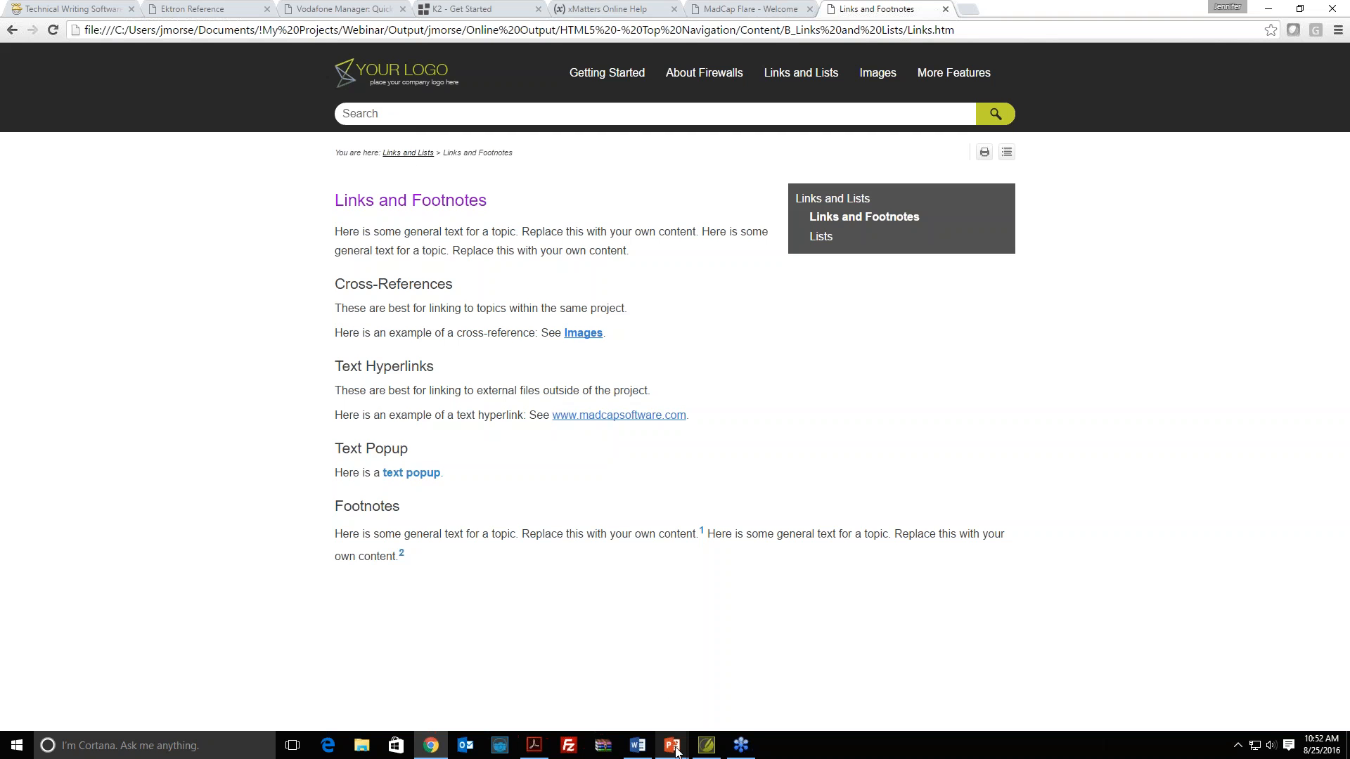
Step: Switch back to the PDF in Acrobat Reader and review its Links and Footnotes and Lists pages
{"action": "left_click", "coordinate": [541, 675]}
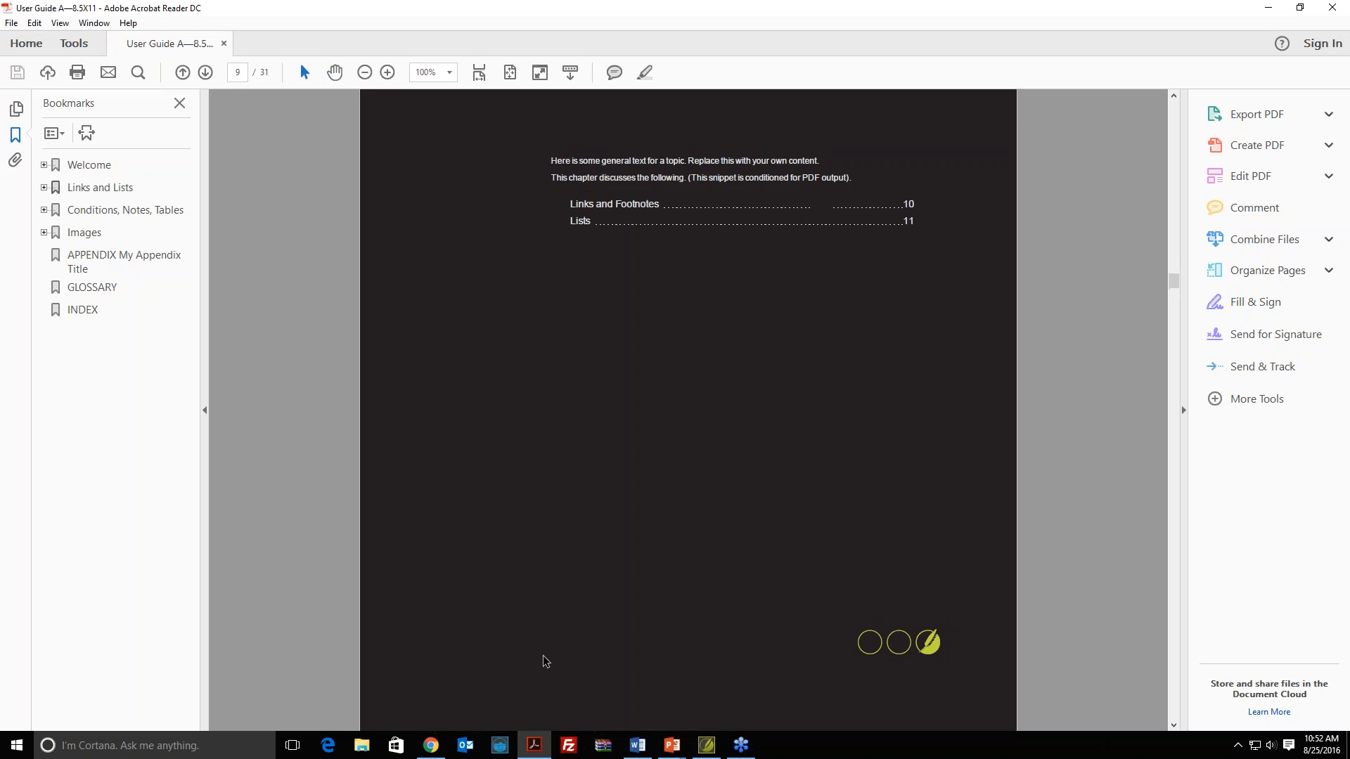
{"action": "scroll", "coordinate": [543, 661], "scroll_direction": "down", "scroll_amount": 1}
{"action": "scroll", "coordinate": [542, 661], "scroll_direction": "down", "scroll_amount": 5}
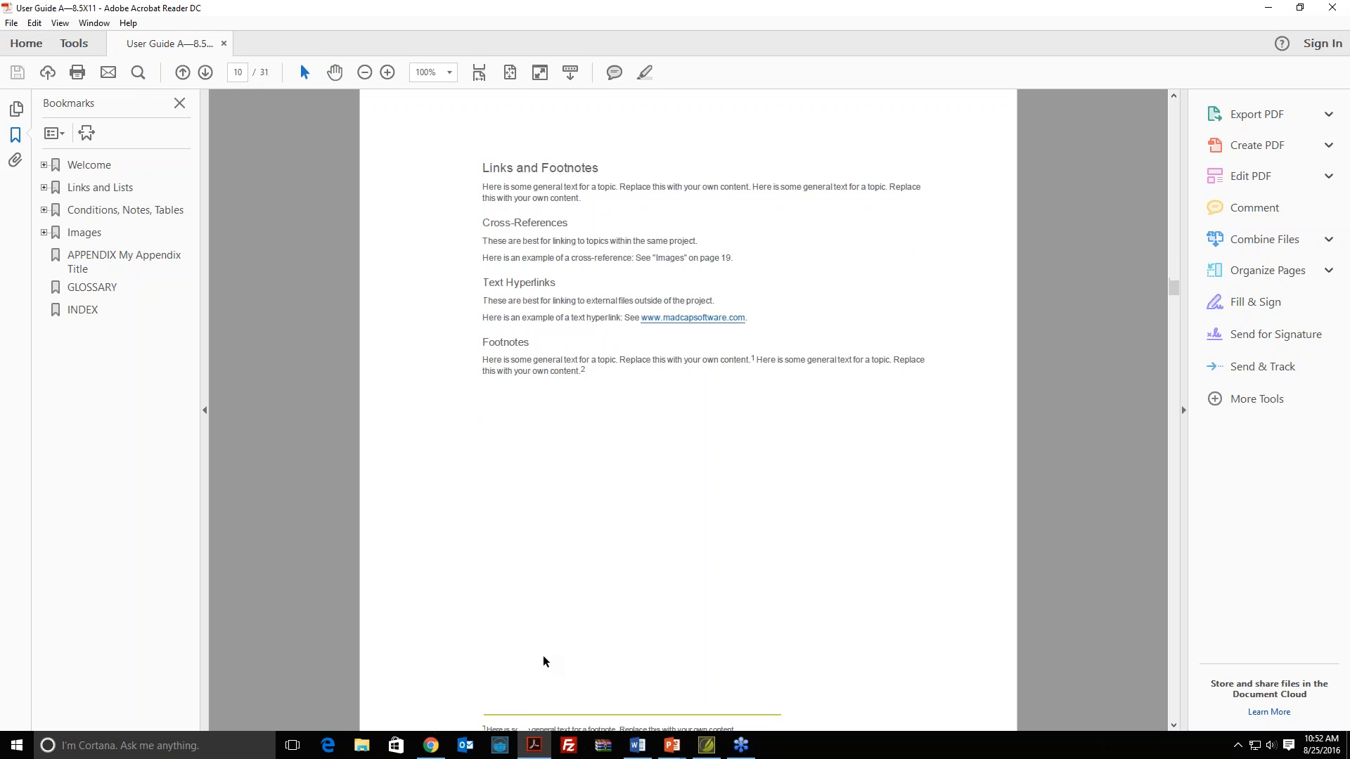
{"action": "scroll", "coordinate": [543, 661], "scroll_direction": "down", "scroll_amount": 5}
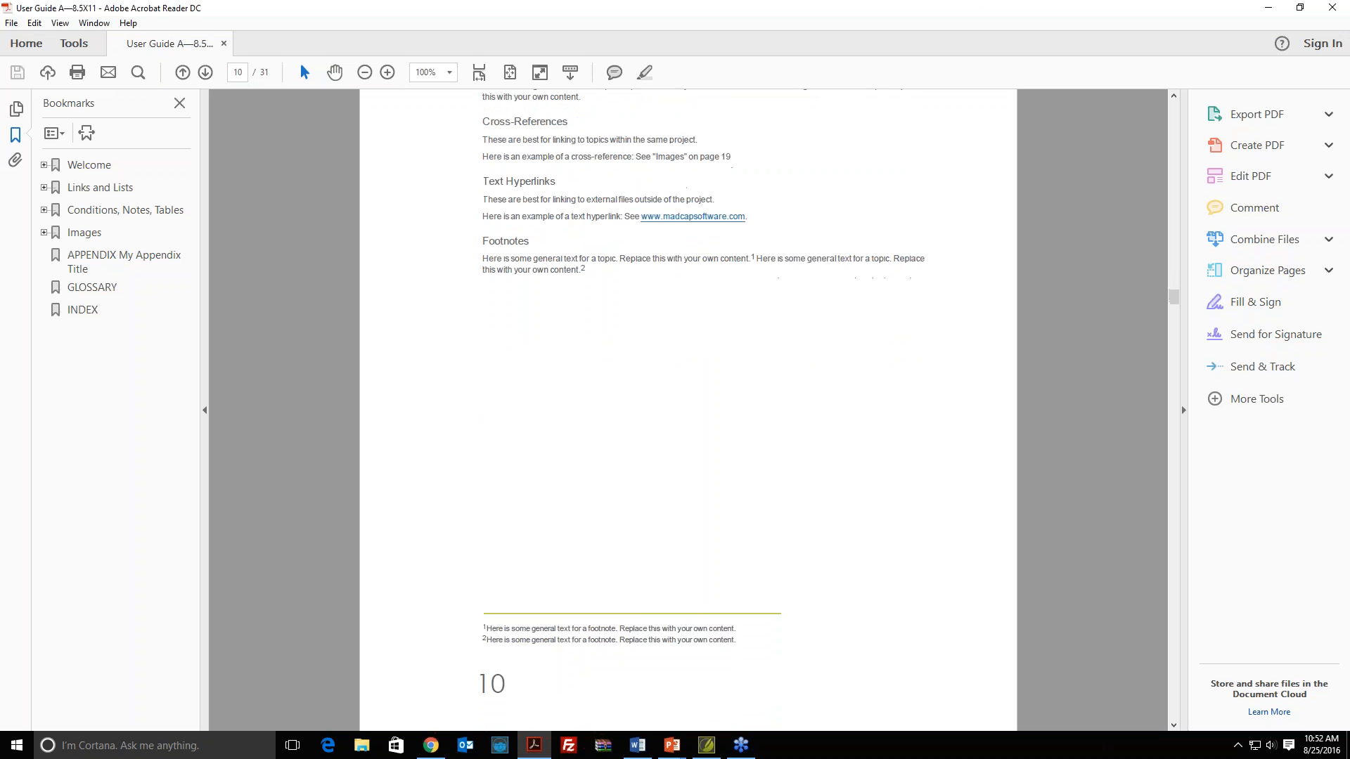
{"action": "scroll", "coordinate": [543, 661], "scroll_direction": "down", "scroll_amount": 6}
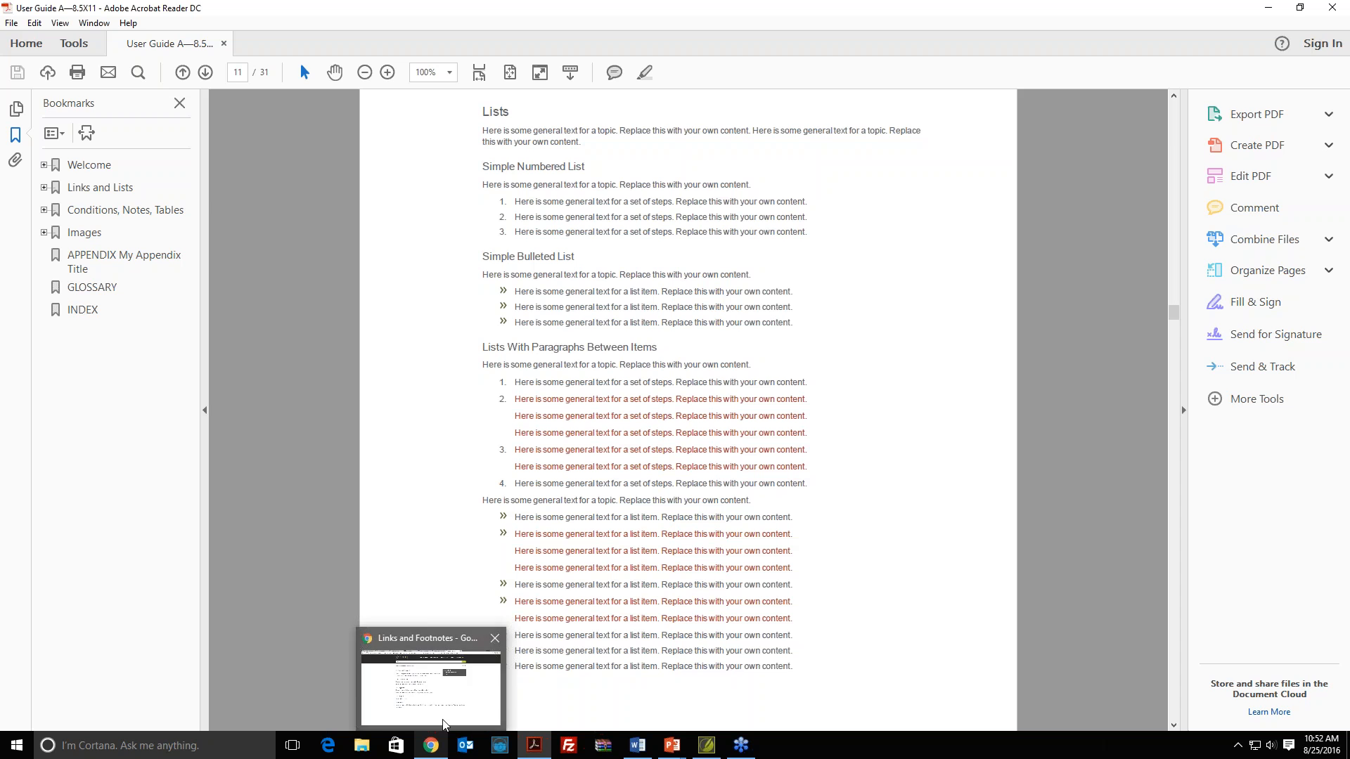
Step: Return to Chrome and show the K2 Appit for SharePoint Get Started help page
{"action": "left_click", "coordinate": [443, 724]}
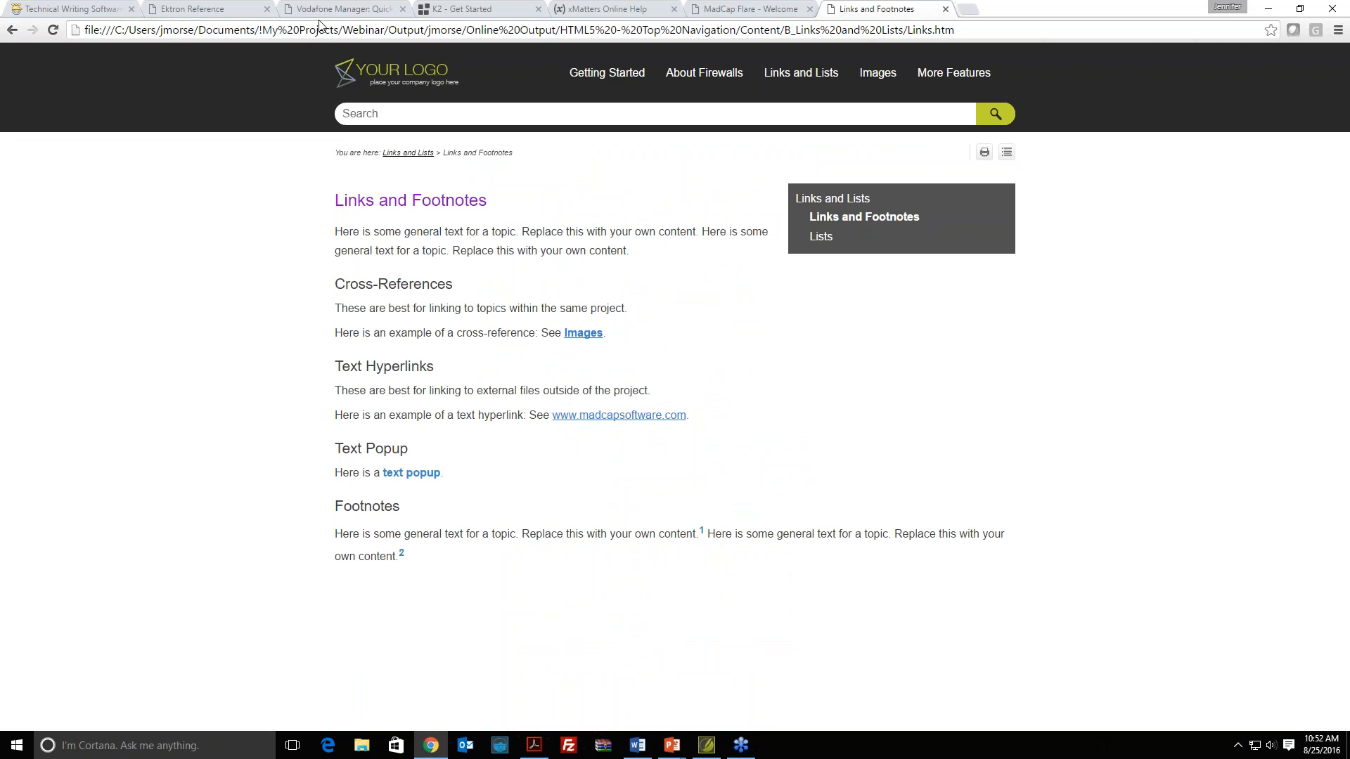
{"action": "left_click", "coordinate": [471, 11]}
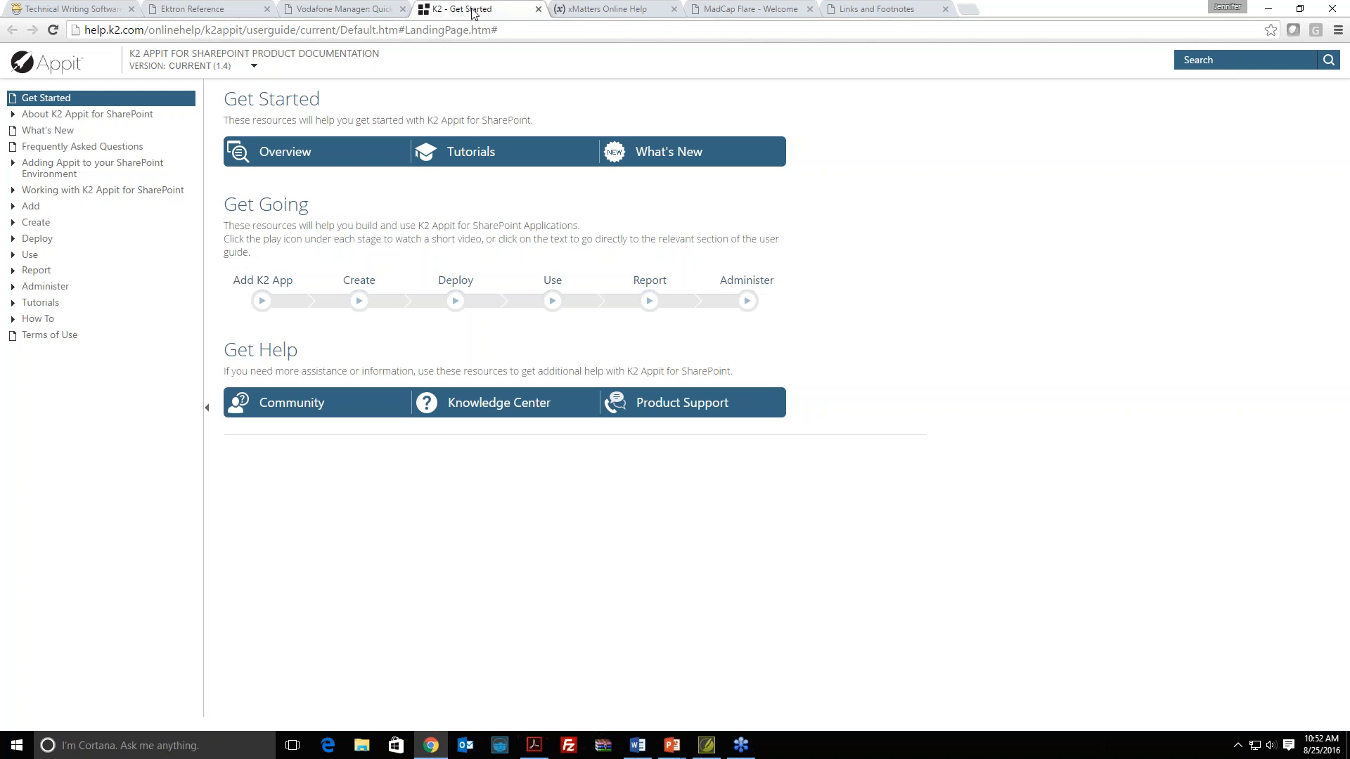
Step: View the Adding Appit to your SharePoint Environment and Working with K2 Appit for SharePoint topics, collapsing the latter's contents branch
{"action": "left_click", "coordinate": [67, 168]}
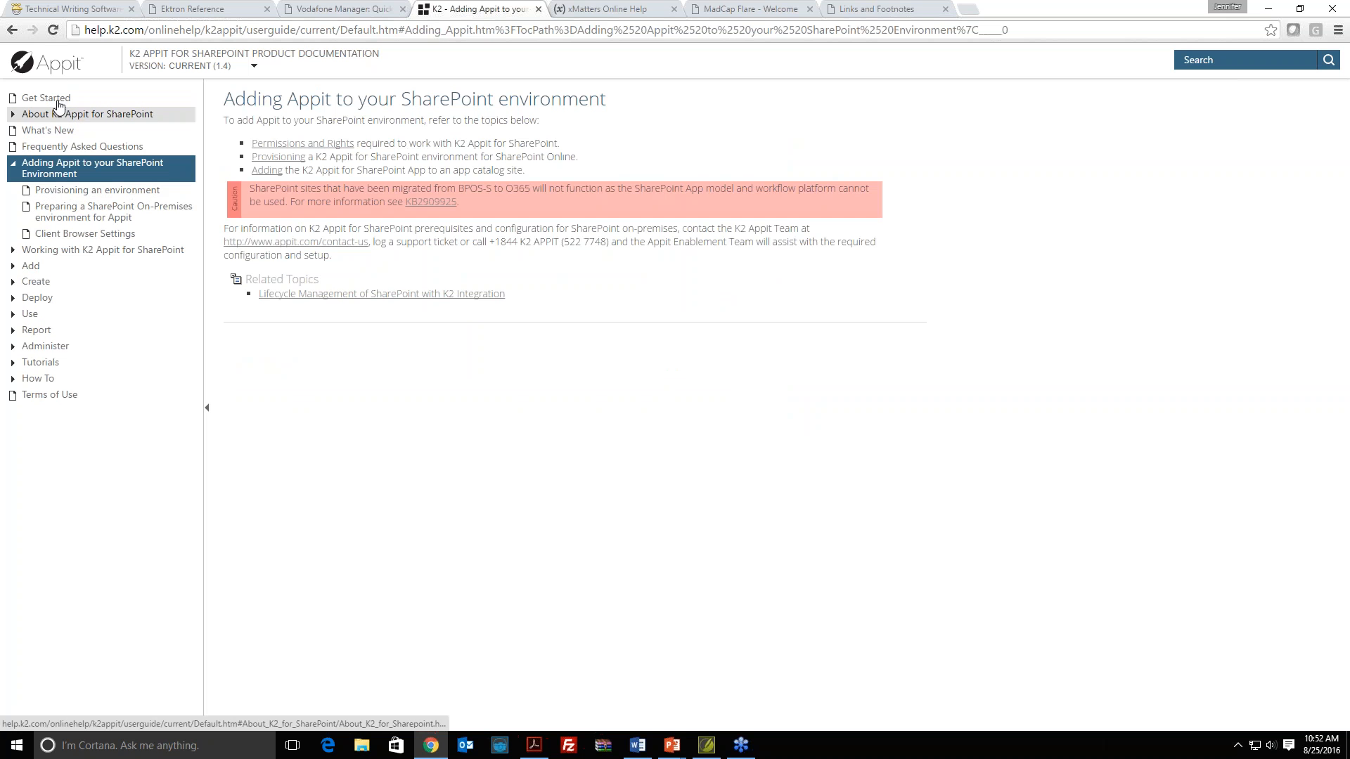
{"action": "left_click", "coordinate": [49, 251]}
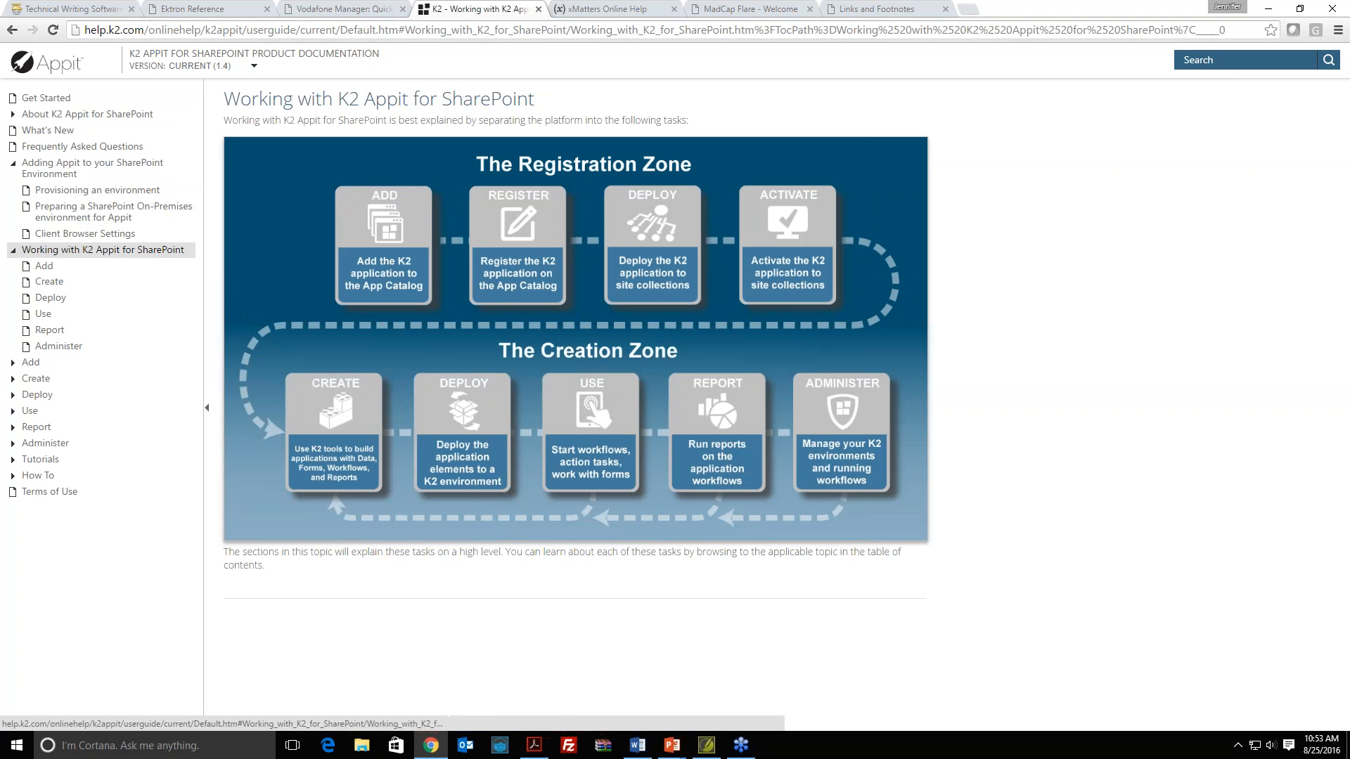
{"action": "left_click", "coordinate": [49, 251]}
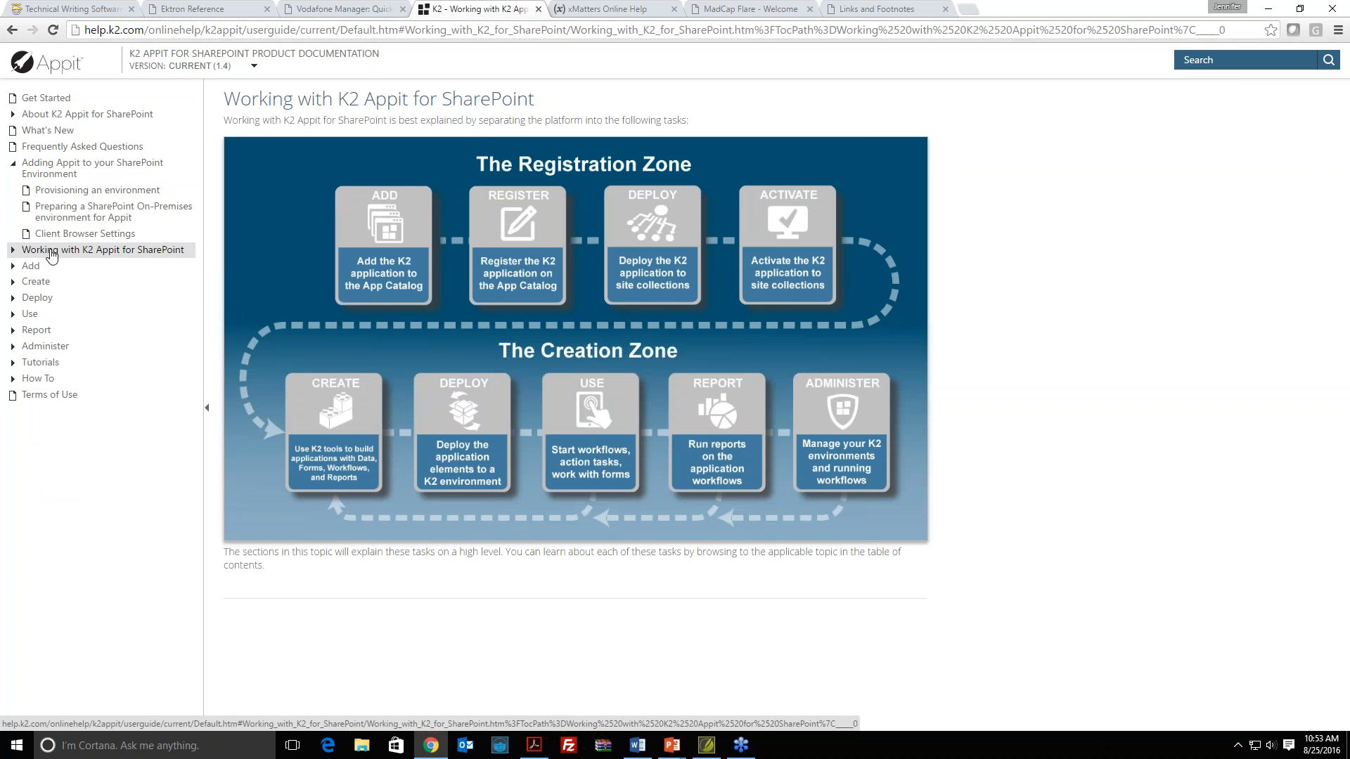
Step: Show the xMatters Online Help site and open its Message Sender topic Record a new voice interaction phrase
{"action": "left_click", "coordinate": [596, 9]}
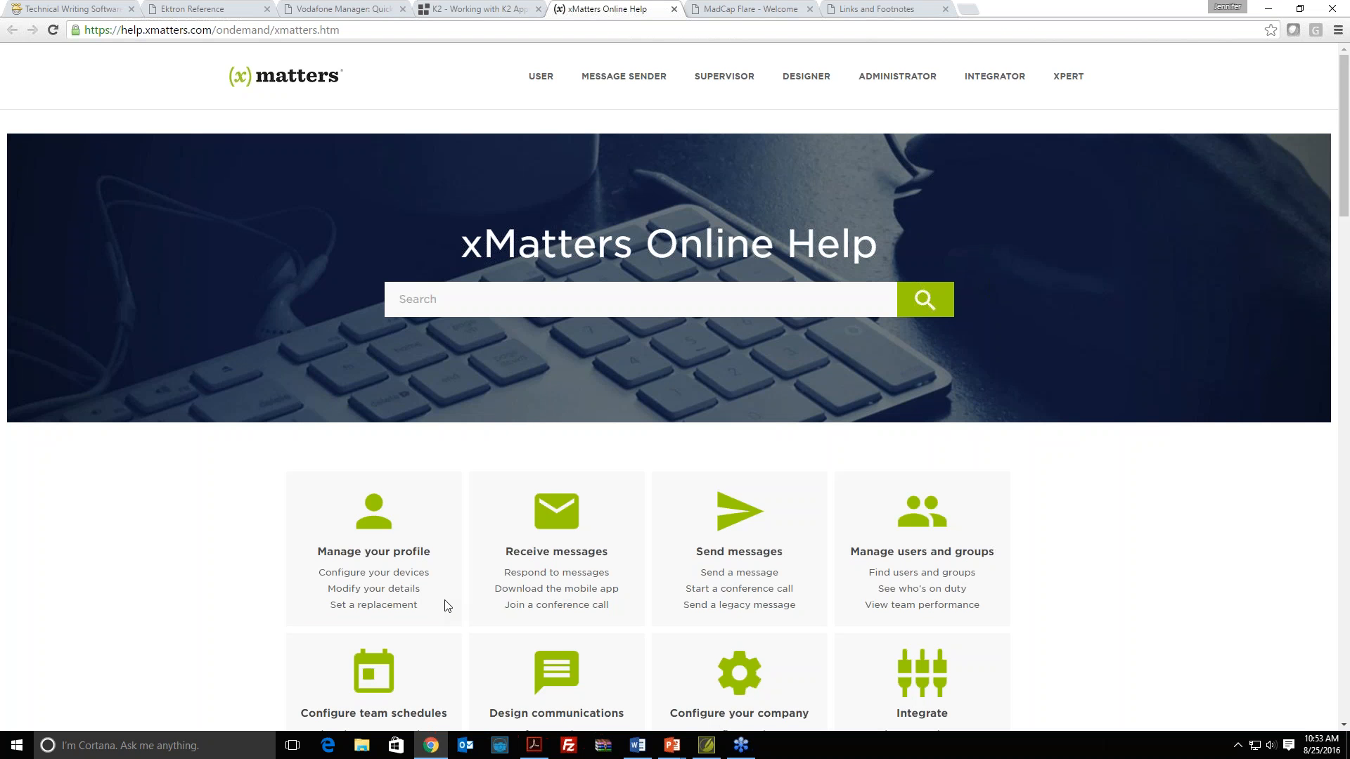
{"action": "mouse_move", "coordinate": [619, 78]}
{"action": "mouse_move", "coordinate": [562, 117]}
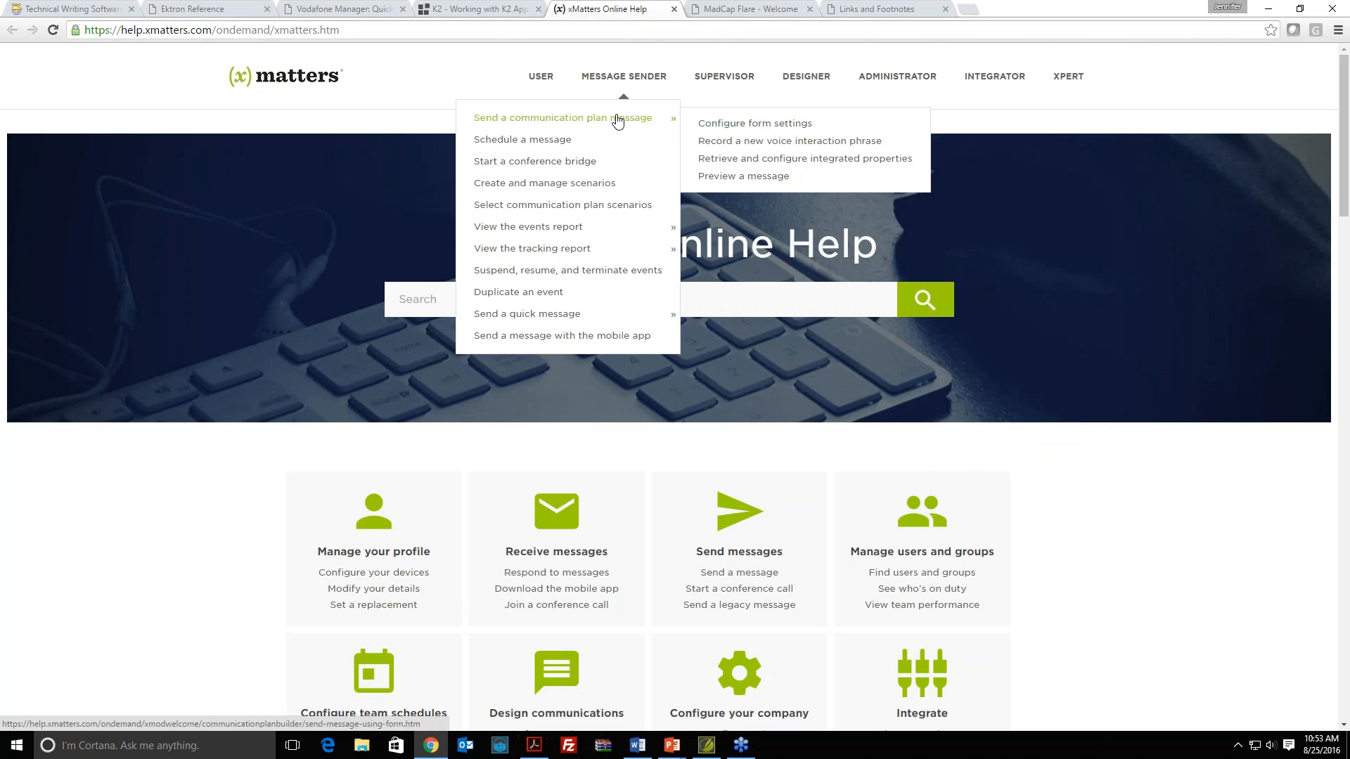
{"action": "left_click", "coordinate": [745, 141]}
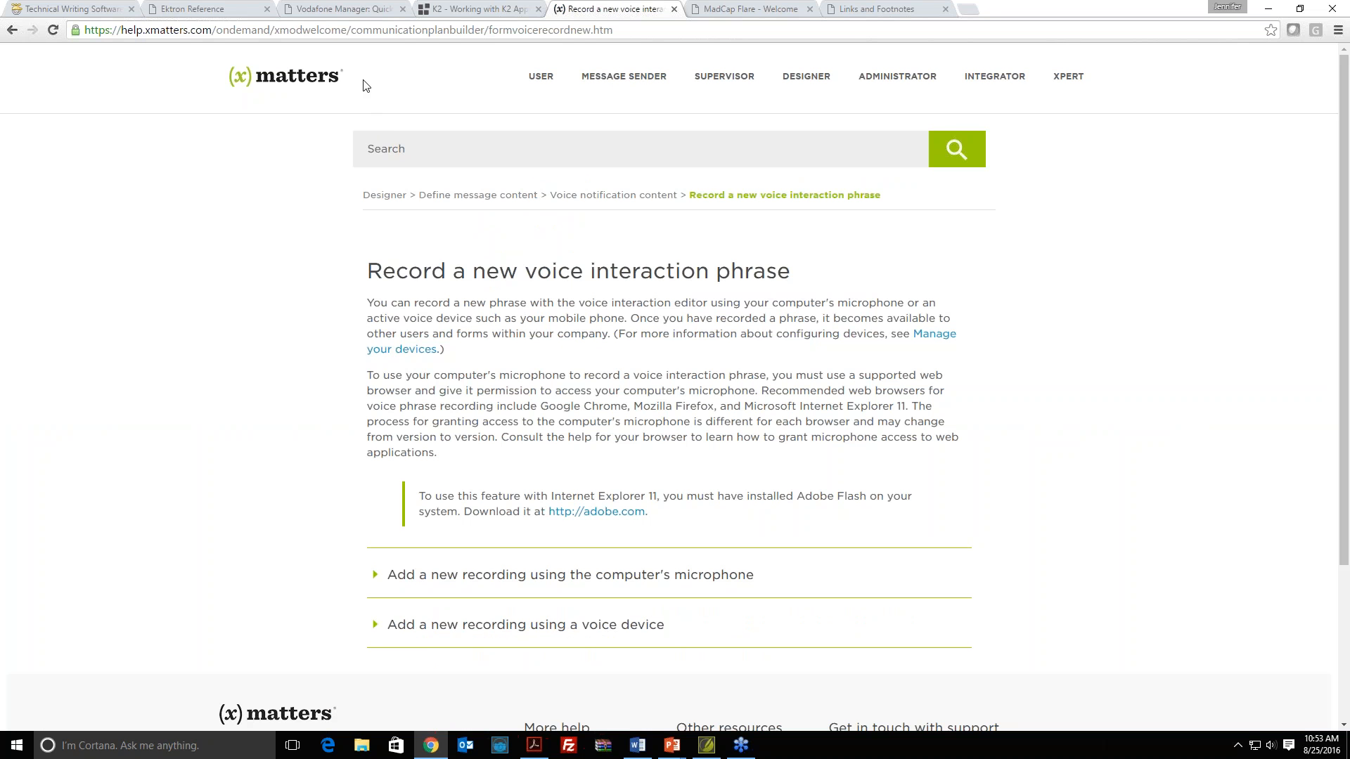
Step: Show the Vodafone Manager Quick Start Guide PDF, reviewing its cover, contents and the What is One Net Manager? page
{"action": "left_click", "coordinate": [360, 15]}
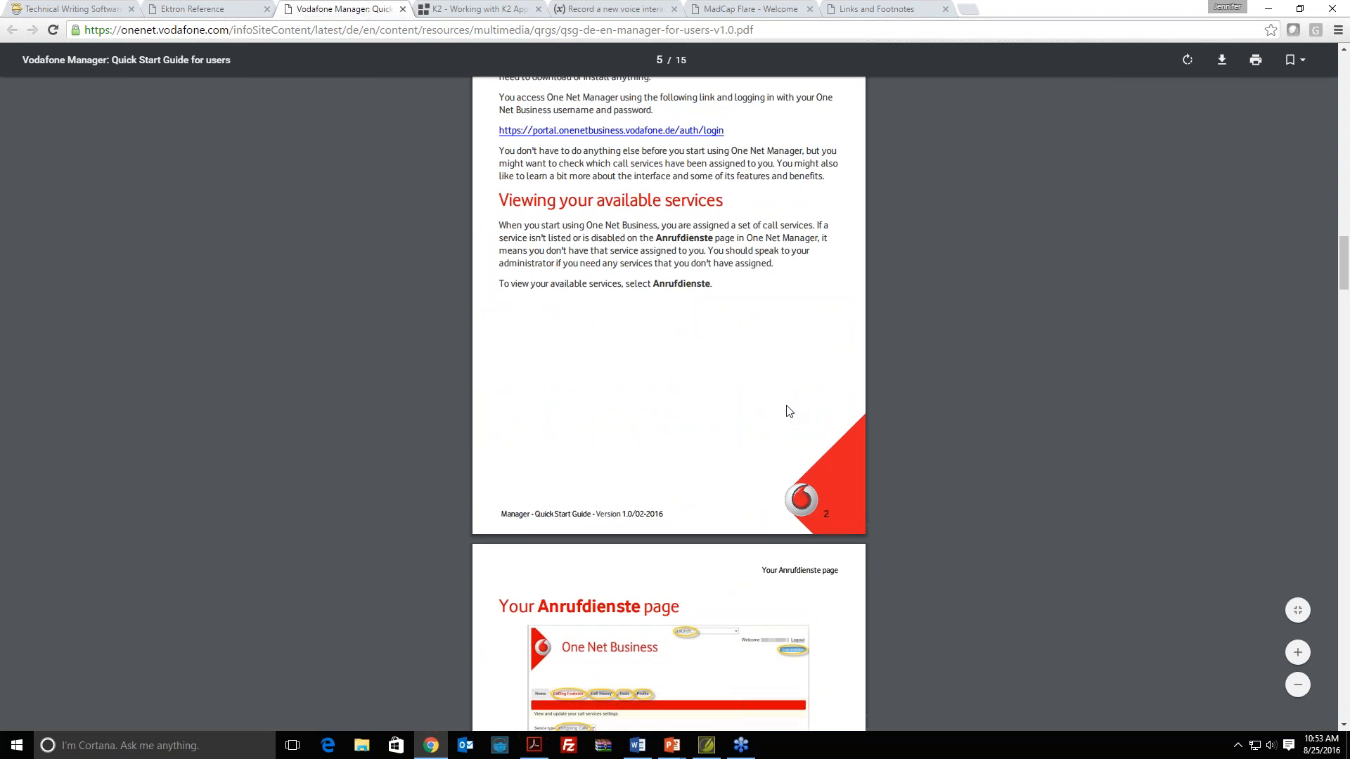
{"action": "scroll", "coordinate": [781, 394], "scroll_direction": "up", "scroll_amount": 8}
{"action": "scroll", "coordinate": [788, 411], "scroll_direction": "up", "scroll_amount": 15}
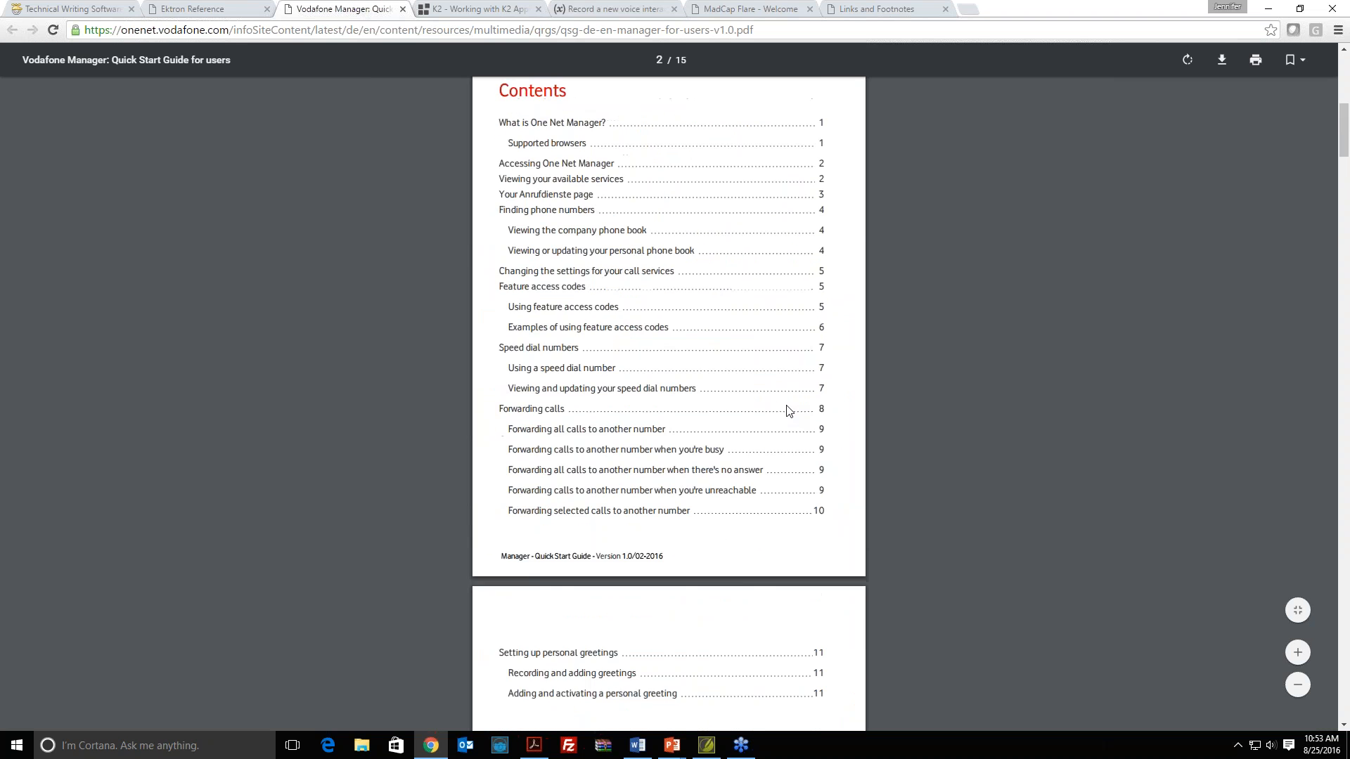
{"action": "scroll", "coordinate": [788, 412], "scroll_direction": "up", "scroll_amount": 3}
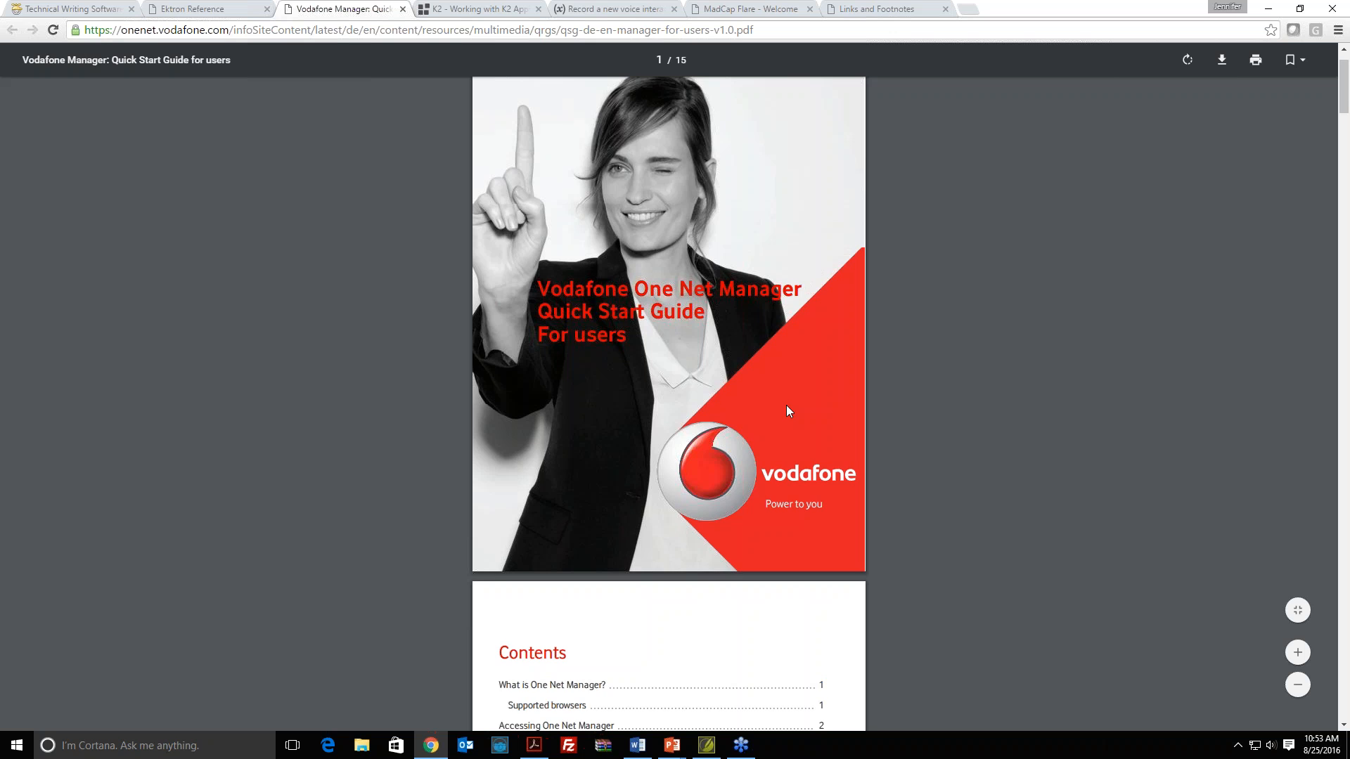
{"action": "scroll", "coordinate": [787, 412], "scroll_direction": "down", "scroll_amount": 14}
{"action": "scroll", "coordinate": [789, 411], "scroll_direction": "down", "scroll_amount": 6}
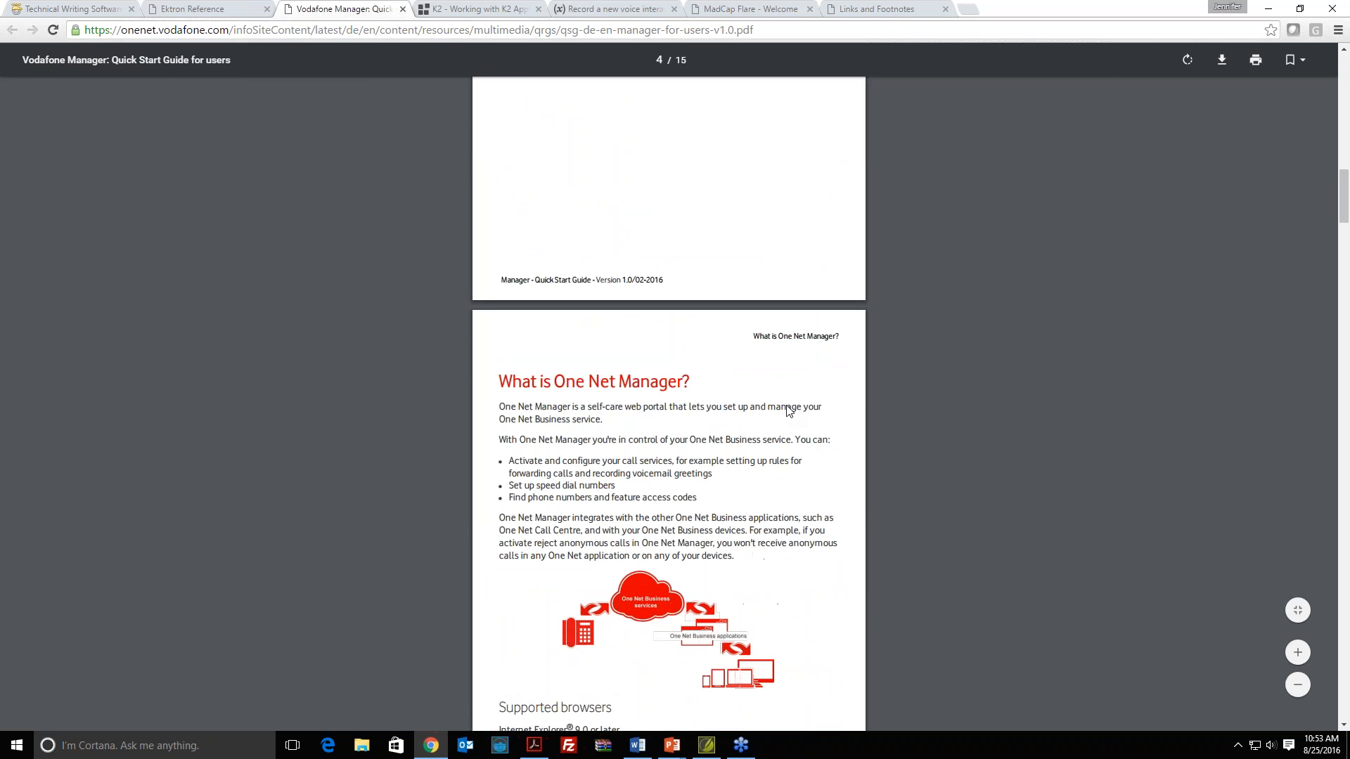
Step: Show the Ektron Reference PDF and view its Chapter 9 title page, Setting Up the Digital Experience Hub
{"action": "left_click", "coordinate": [232, 14]}
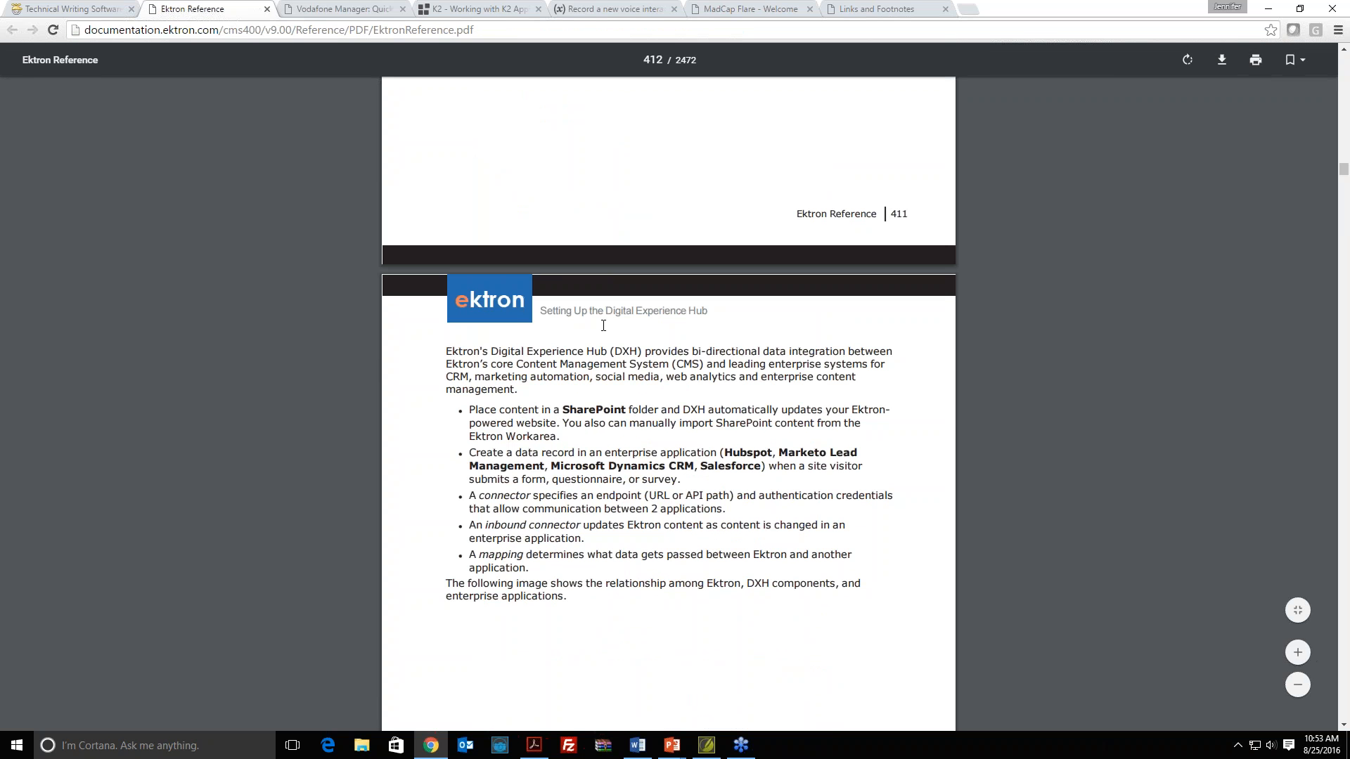
{"action": "scroll", "coordinate": [604, 325], "scroll_direction": "up", "scroll_amount": 9}
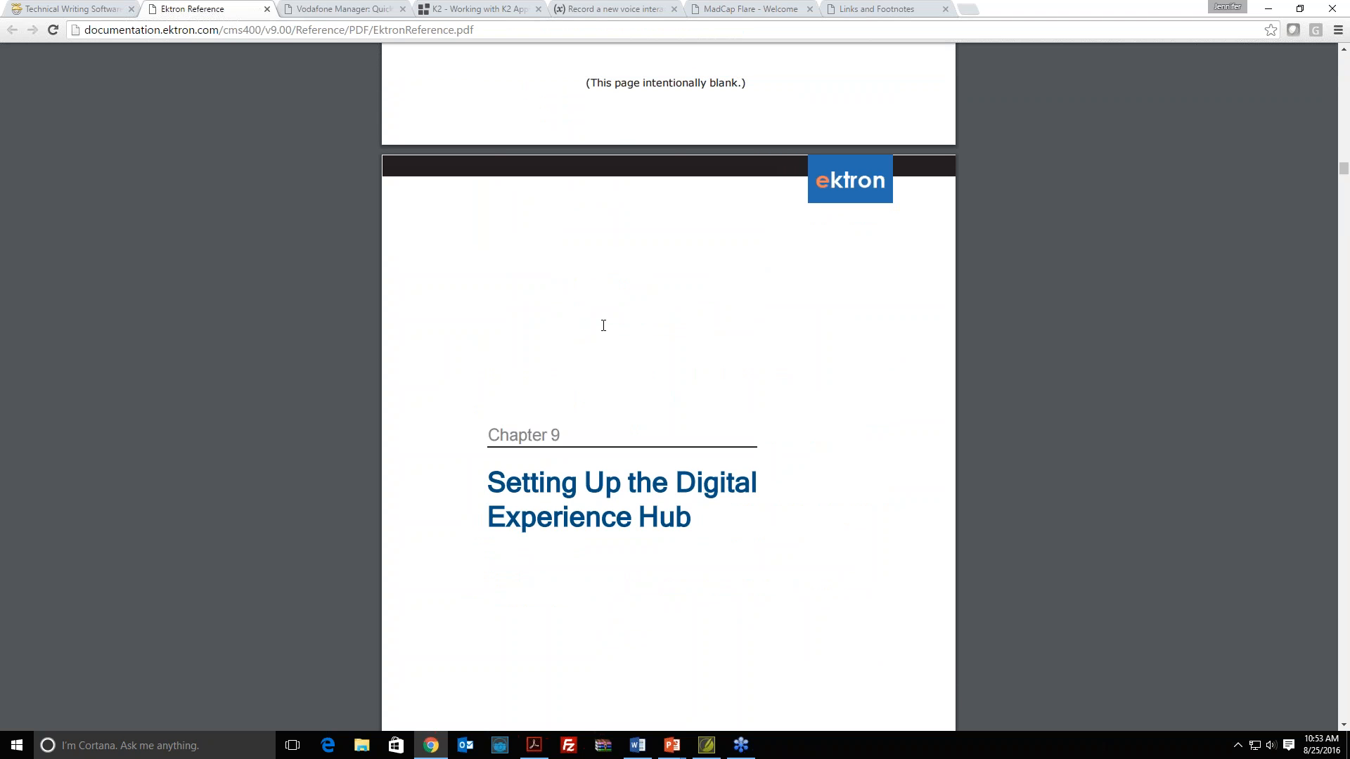
{"action": "mouse_move", "coordinate": [698, 66]}
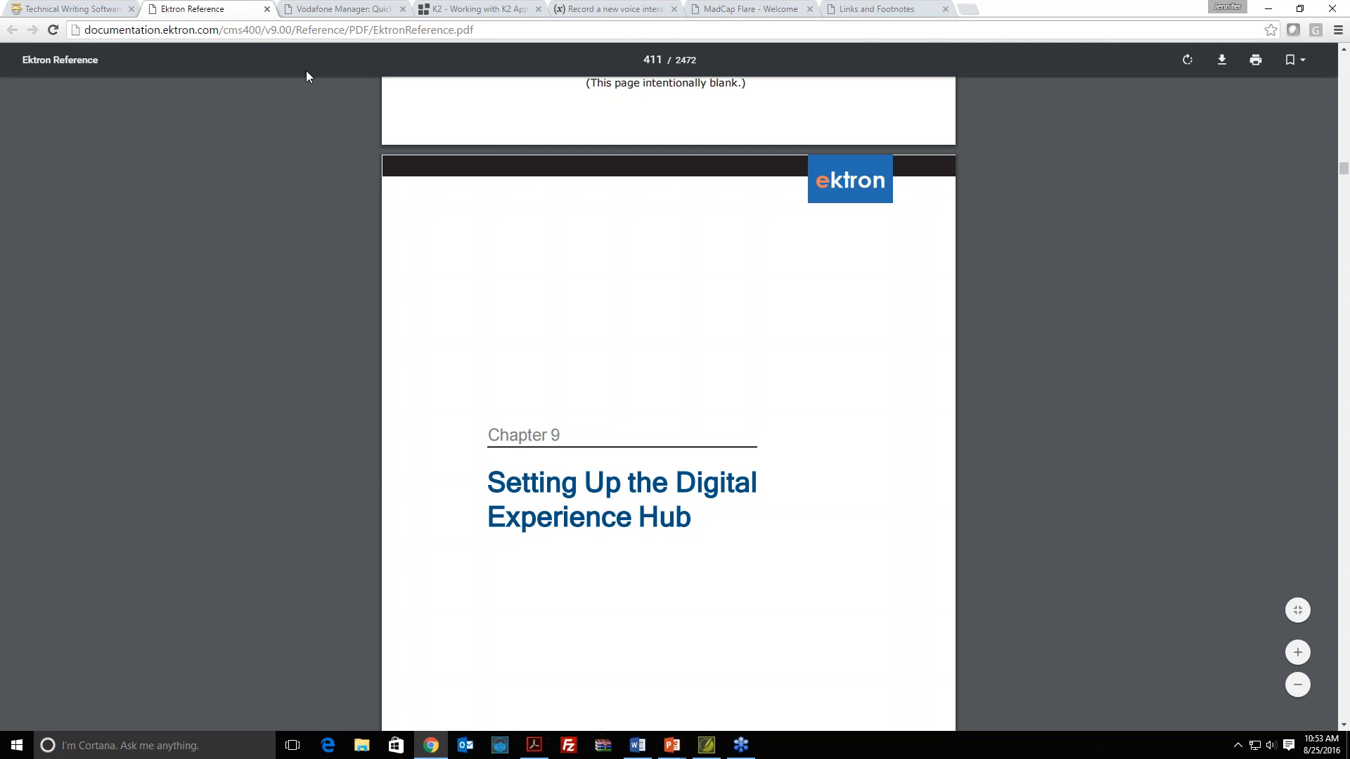
Step: Open the Customer Showcase from MadCap's Flare product page and browse its samples down to the Additional HTML5 Samples
{"action": "left_click", "coordinate": [74, 10]}
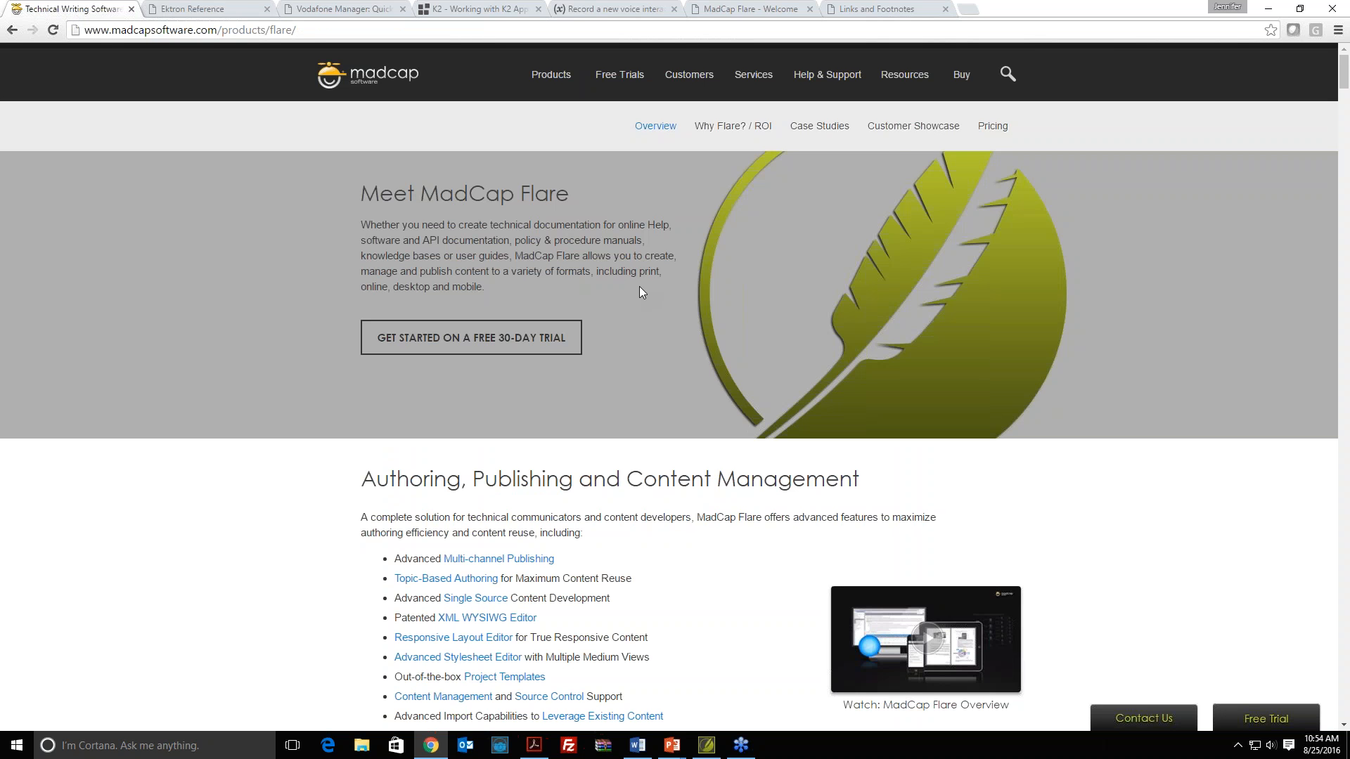
{"action": "left_click", "coordinate": [891, 131]}
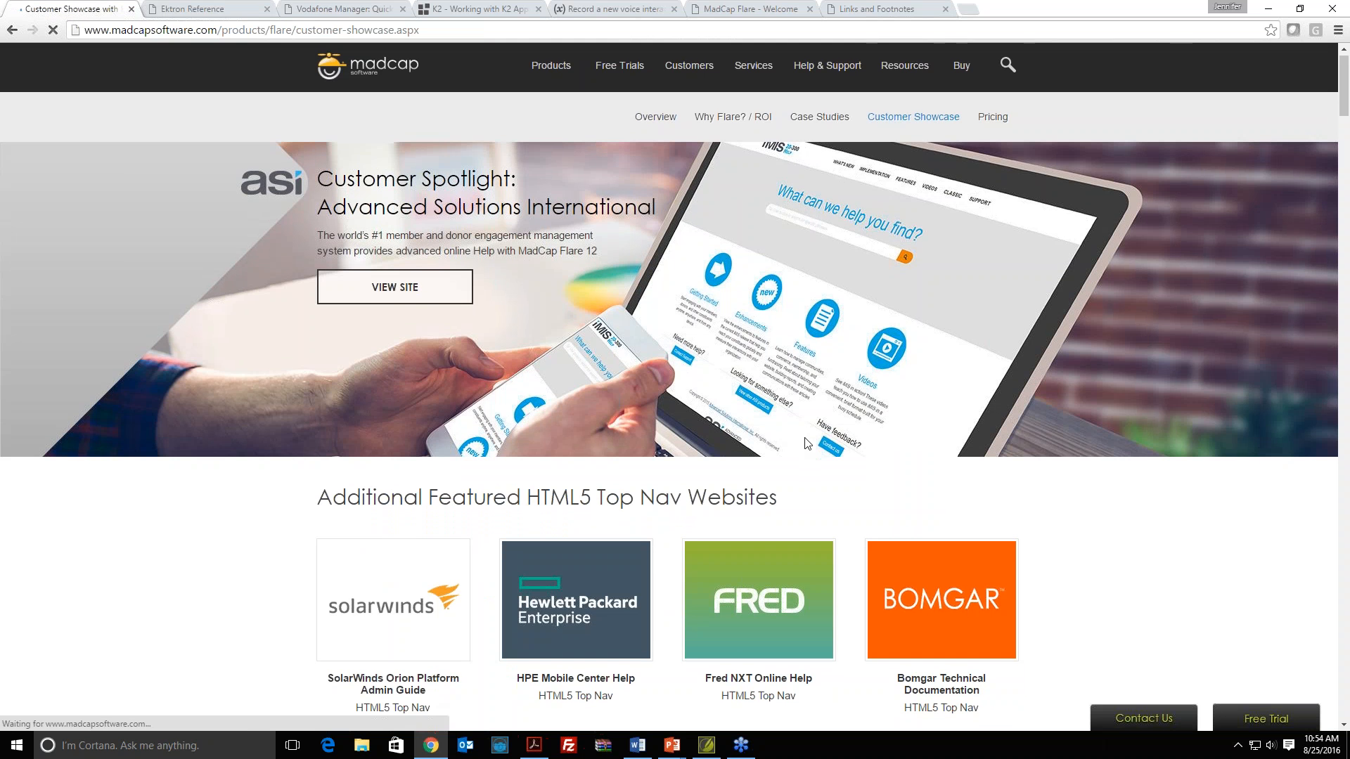
{"action": "scroll", "coordinate": [804, 437], "scroll_direction": "down", "scroll_amount": 3}
{"action": "scroll", "coordinate": [804, 437], "scroll_direction": "down", "scroll_amount": 3}
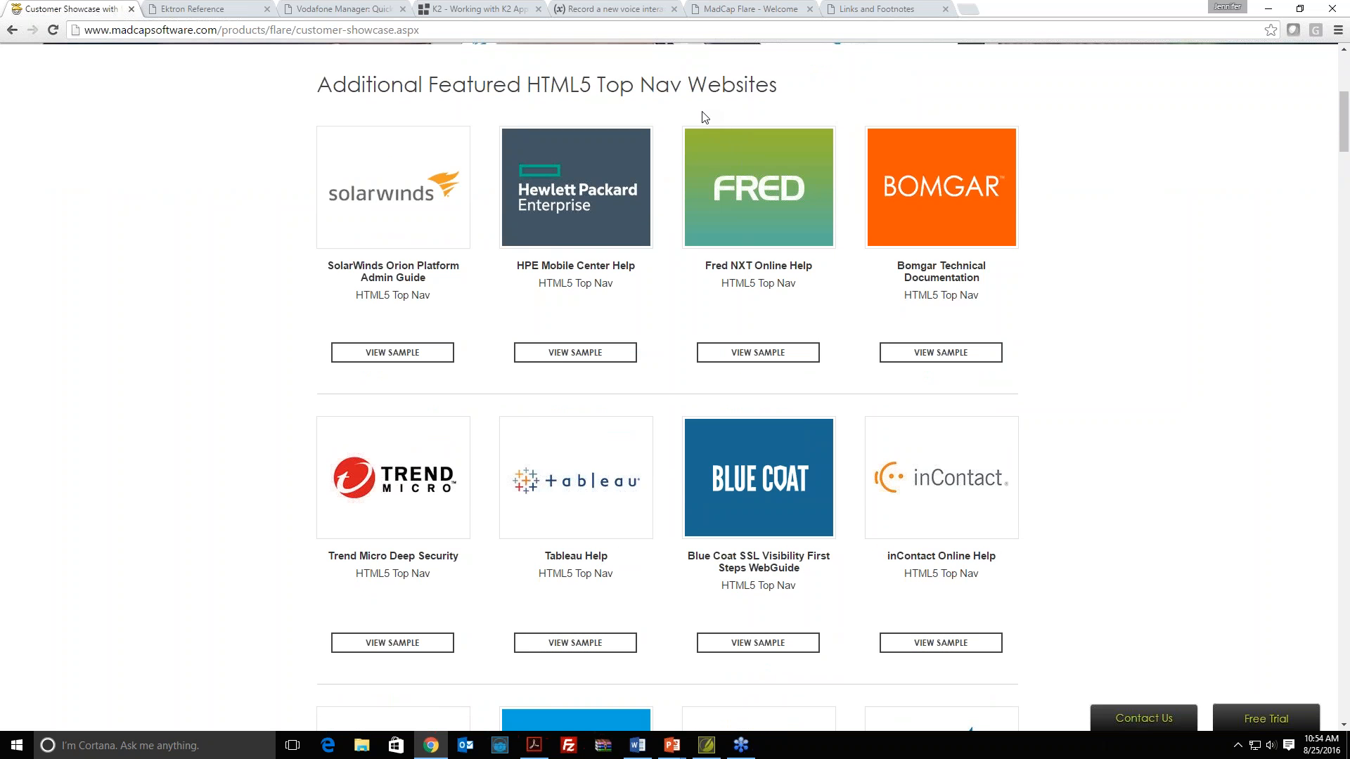
{"action": "scroll", "coordinate": [698, 129], "scroll_direction": "down", "scroll_amount": 7}
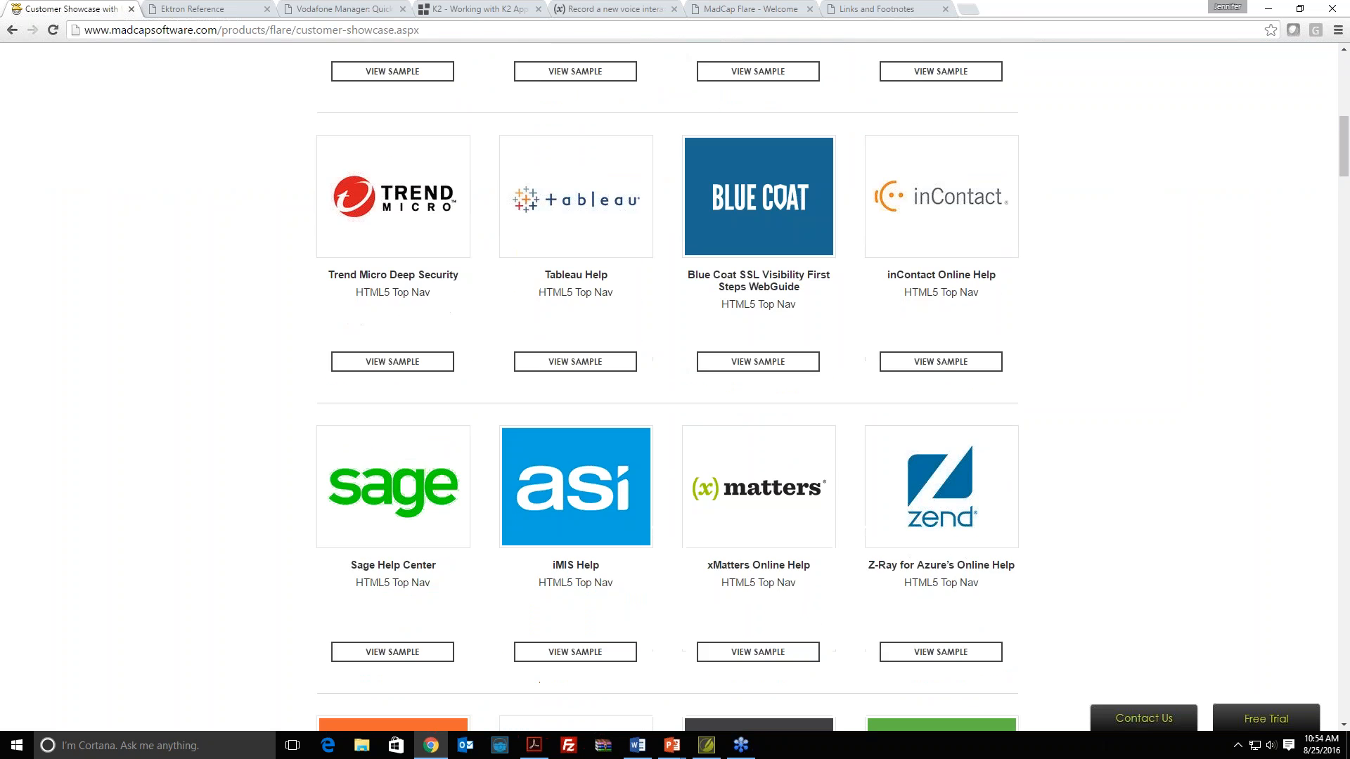
{"action": "scroll", "coordinate": [758, 150], "scroll_direction": "down", "scroll_amount": 18}
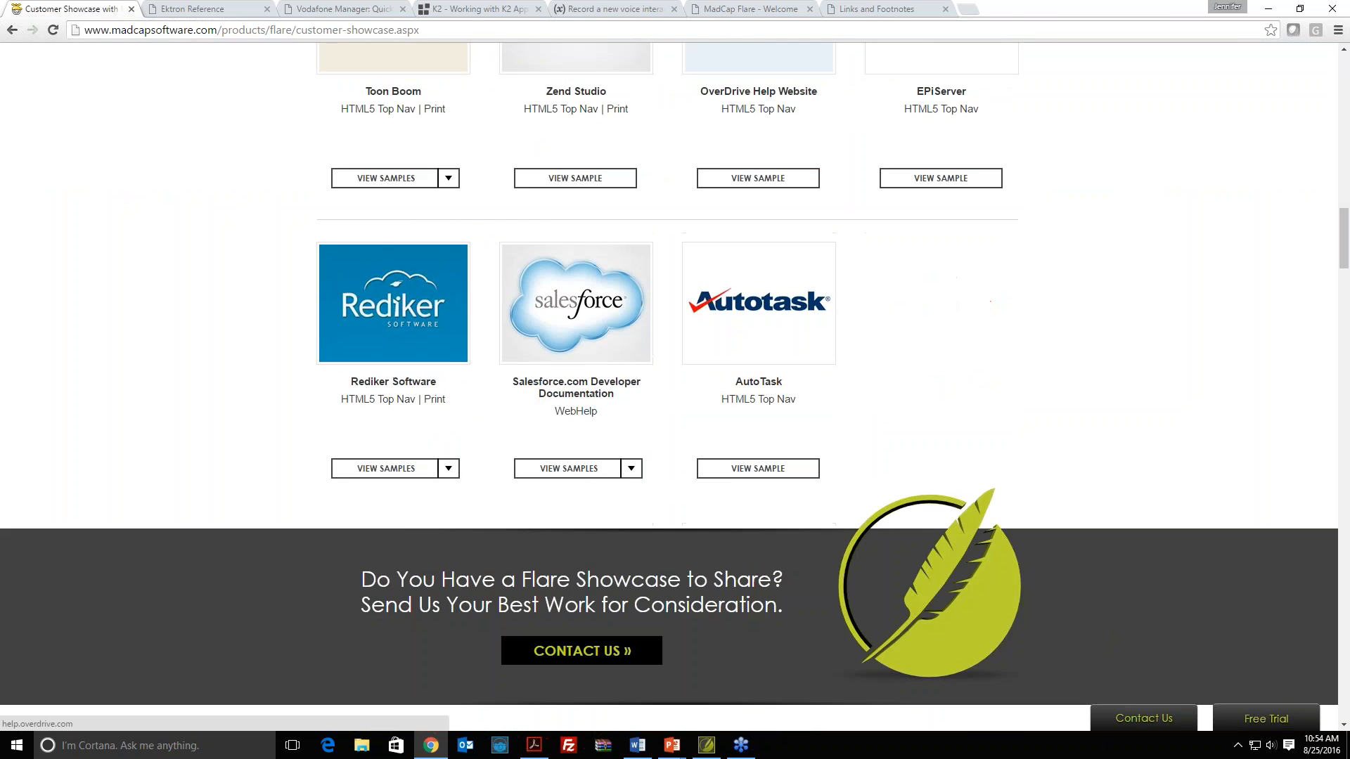
{"action": "scroll", "coordinate": [474, 491], "scroll_direction": "down", "scroll_amount": 10}
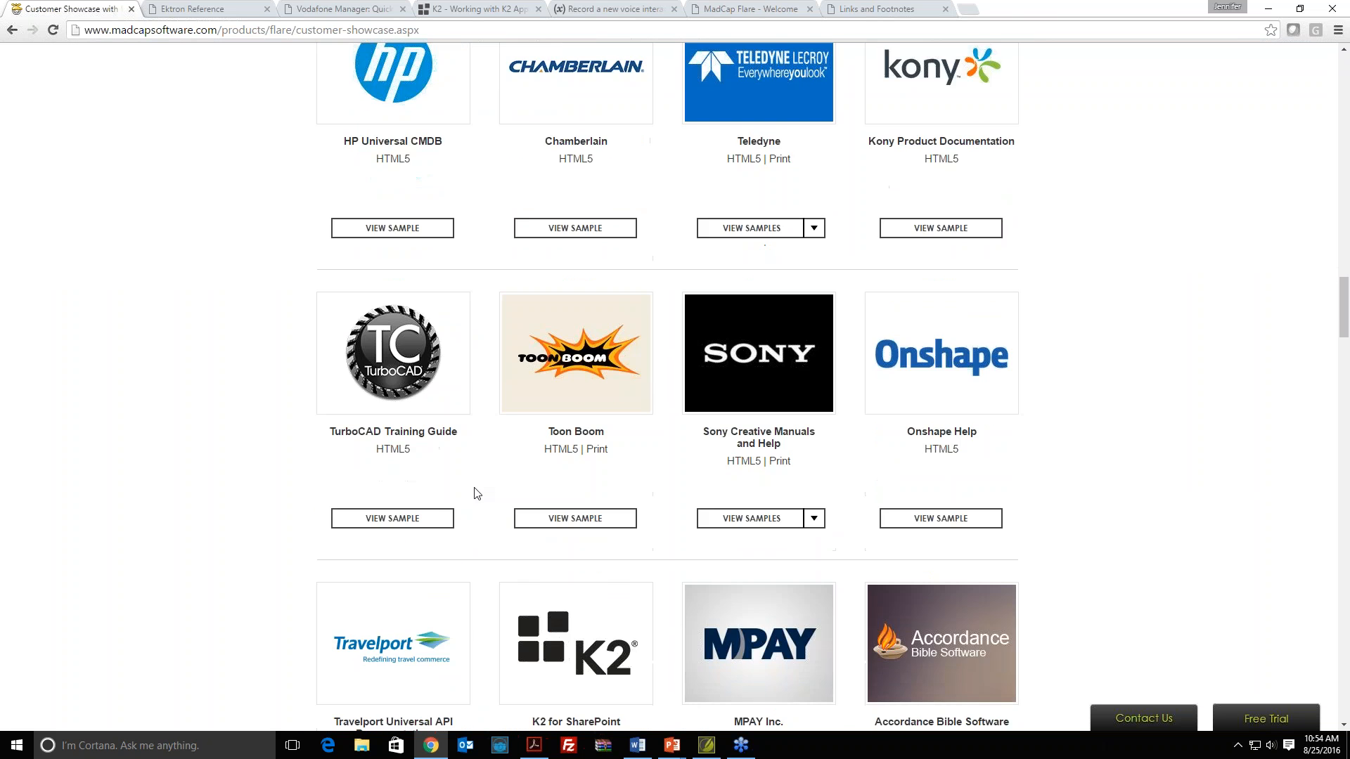
{"action": "scroll", "coordinate": [473, 493], "scroll_direction": "down", "scroll_amount": 12}
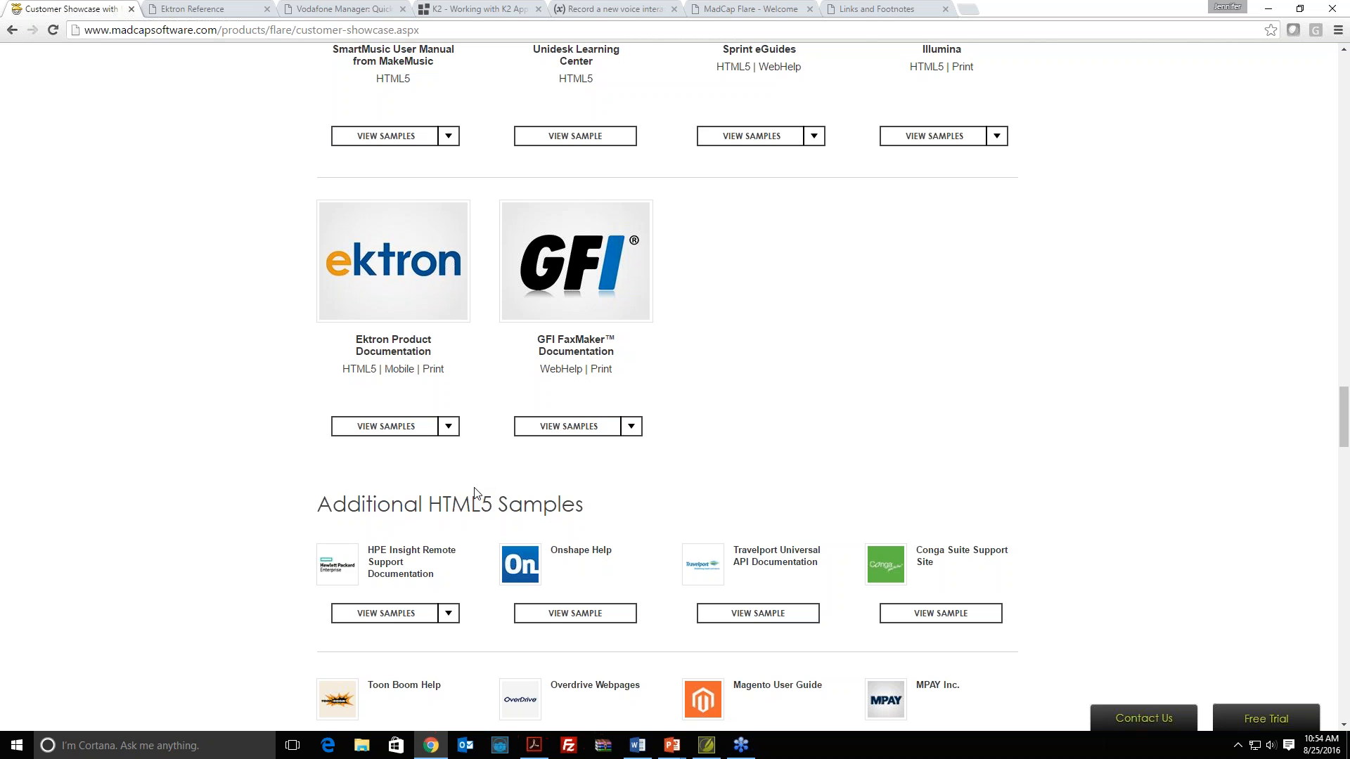
Step: Switch to the running PowerPoint slide show and advance from the MadCap Flare Workflow slide to the certified training slide
{"action": "mouse_move", "coordinate": [669, 753]}
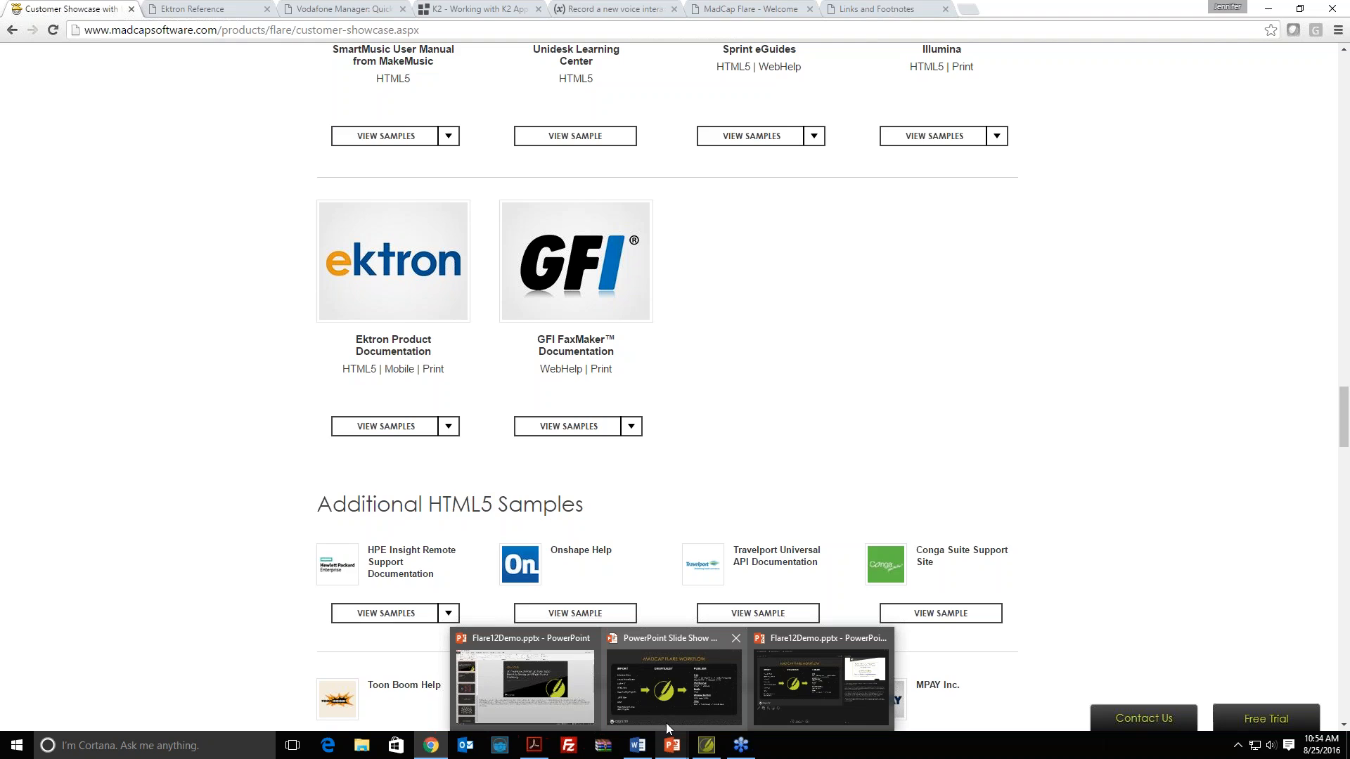
{"action": "left_click", "coordinate": [665, 723]}
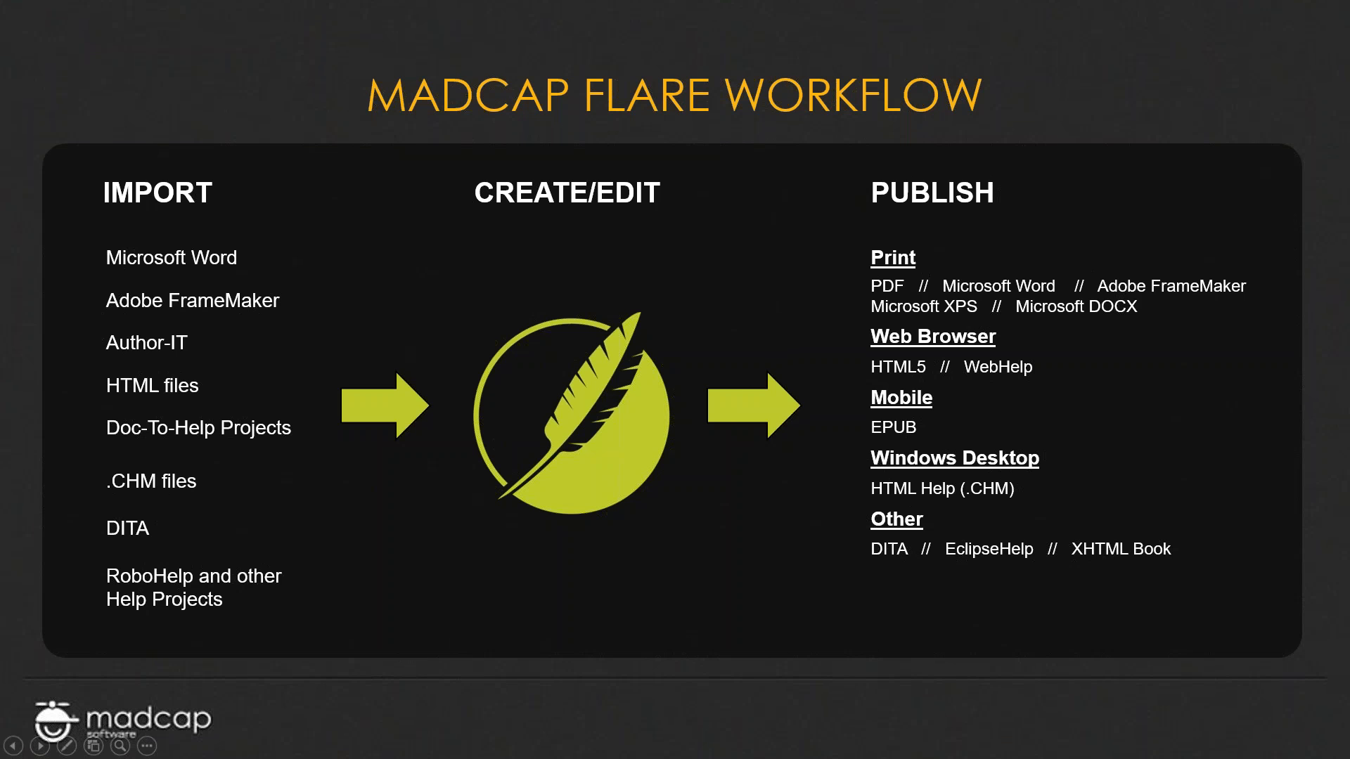
{"action": "key", "text": "Right"}
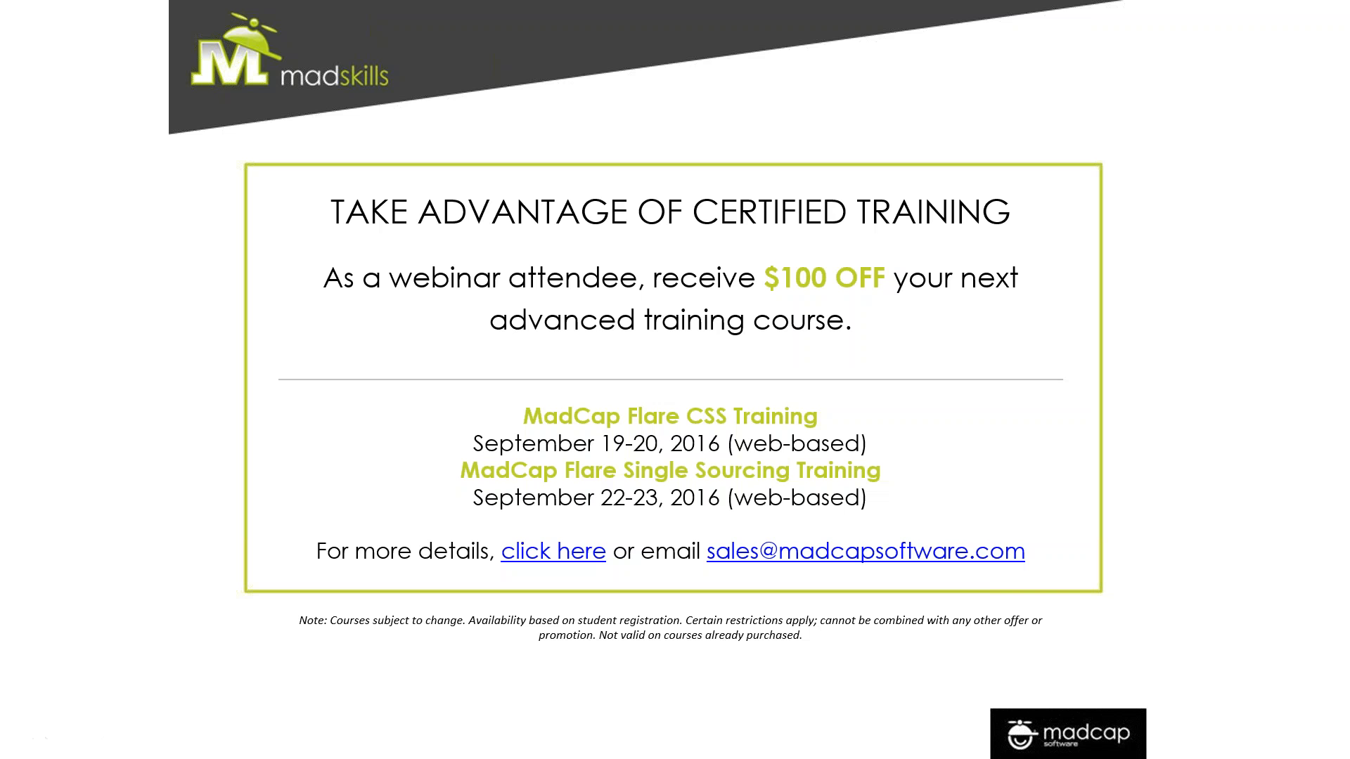